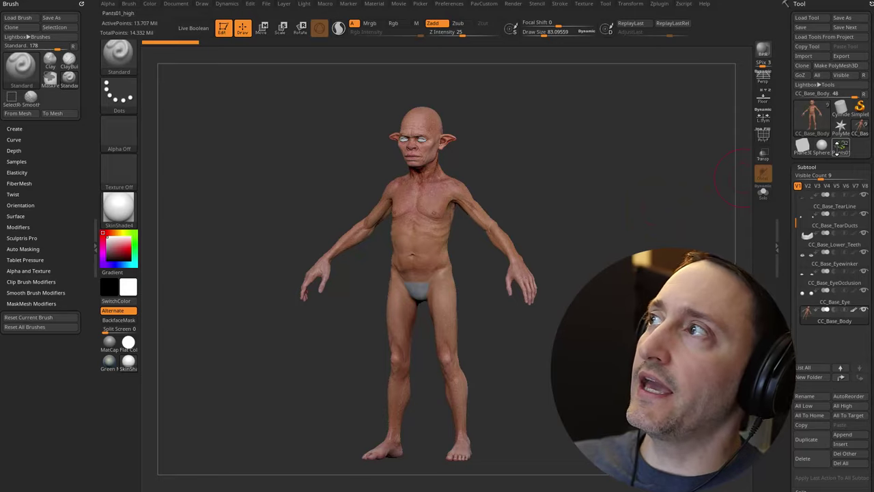
Switch the active tool to the Pants01_high goblin gear
click(840, 145)
mouse_move(549, 157)
mouse_down()
mouse_move(677, 160)
mouse_move(604, 185)
mouse_move(646, 182)
mouse_up()
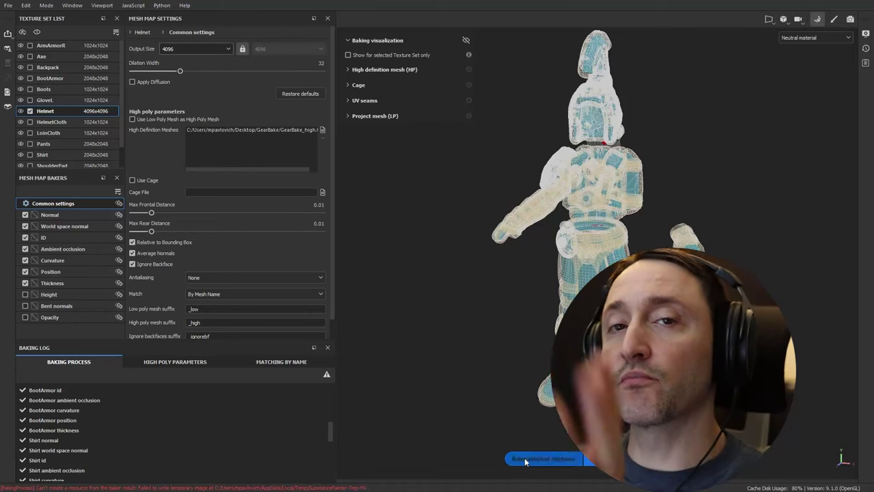
Switch to Substance Painter, bake the Helmet texture set's mesh maps at 4096, and inspect the textured goblin gear
click(539, 458)
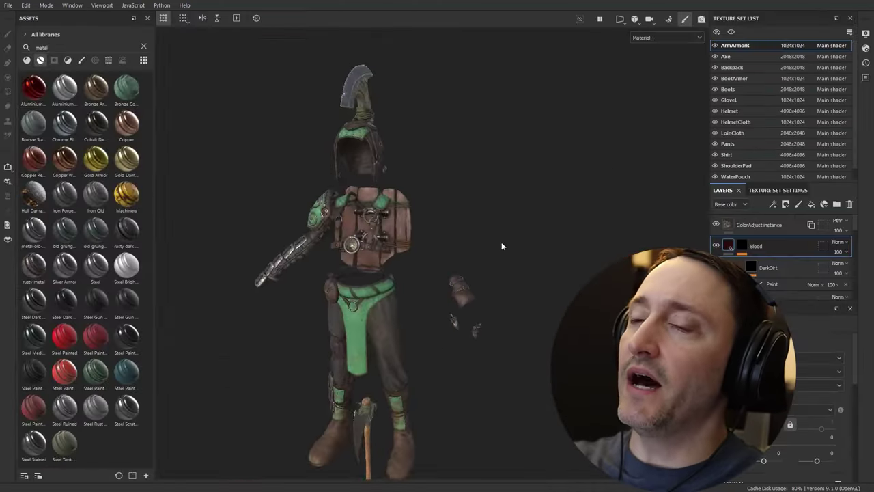
alt+drag(501, 241, 527, 221)
mouse_move(526, 221)
alt+right_down()
mouse_move(463, 273)
mouse_move(296, 191)
alt+right_up()
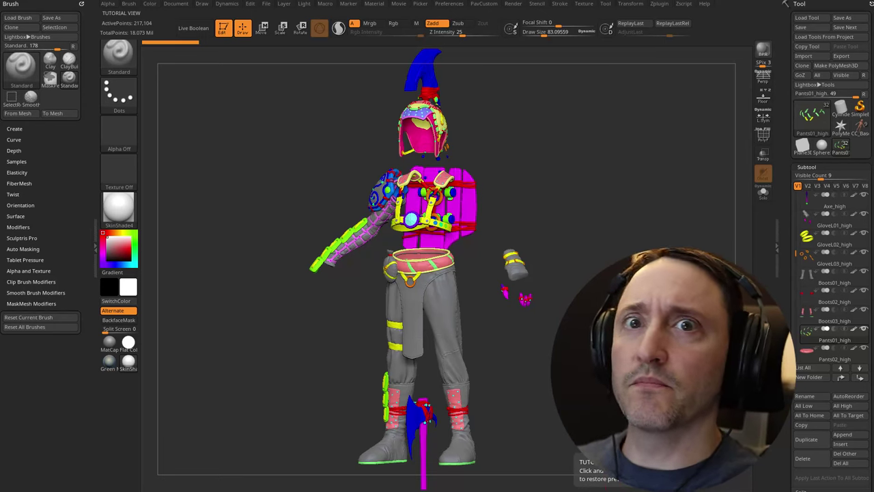
Switch to the browser and open the Goblin Creation livestream from the Livestream Full Episodes playlist in a new tab
drag(478, 488, 421, 48)
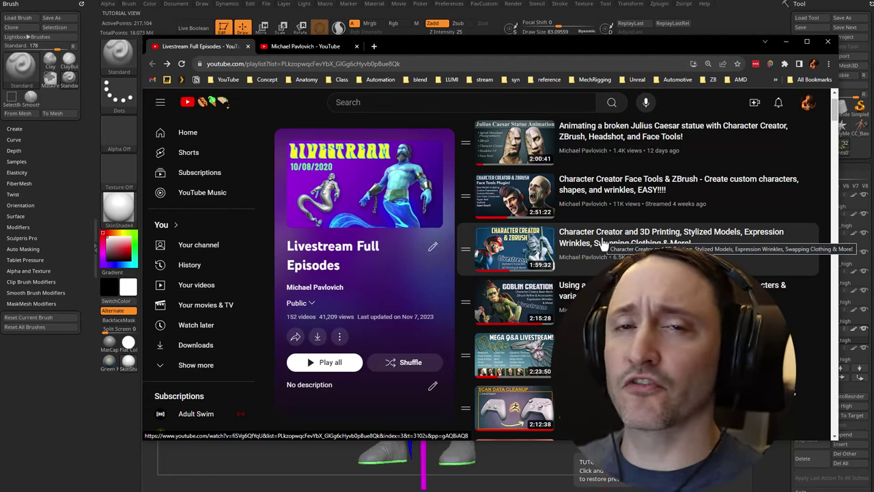
middle_click(601, 301)
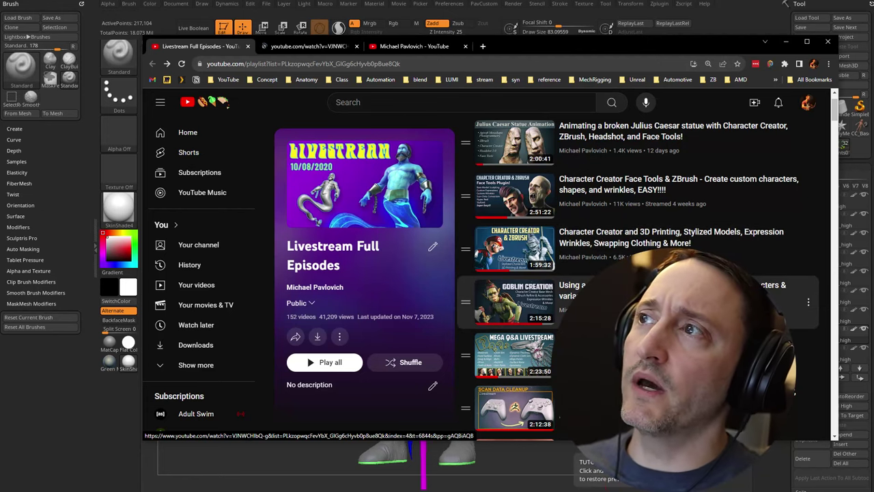
click(308, 47)
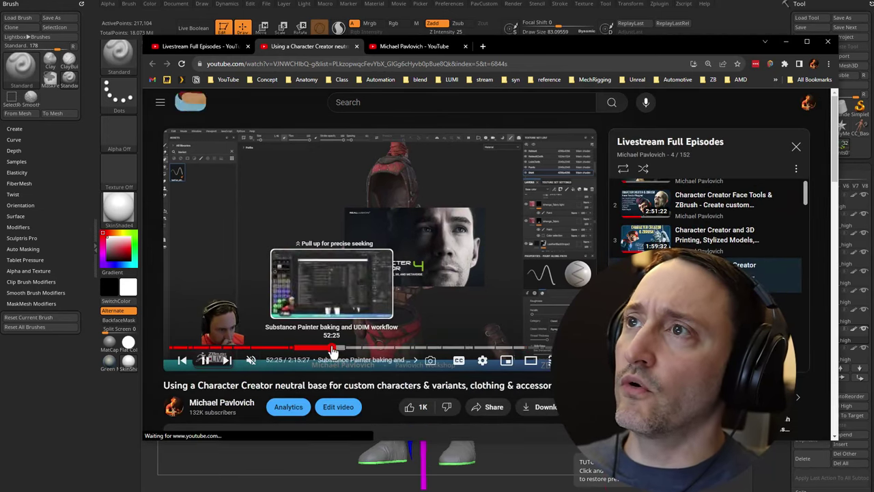
Skim the goblin livestream from the Substance Painter baking chapter through the pants, wrap ties, wood slat backpack and Substance Painter curve chapters
click(344, 349)
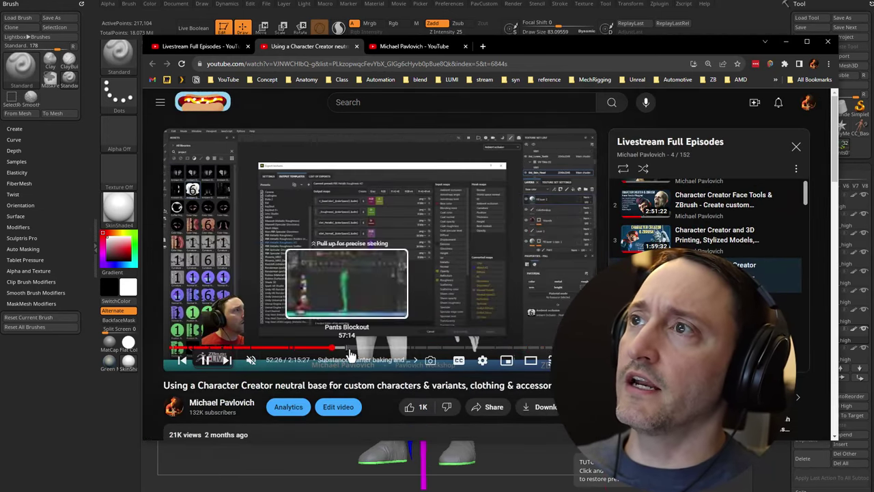
click(371, 349)
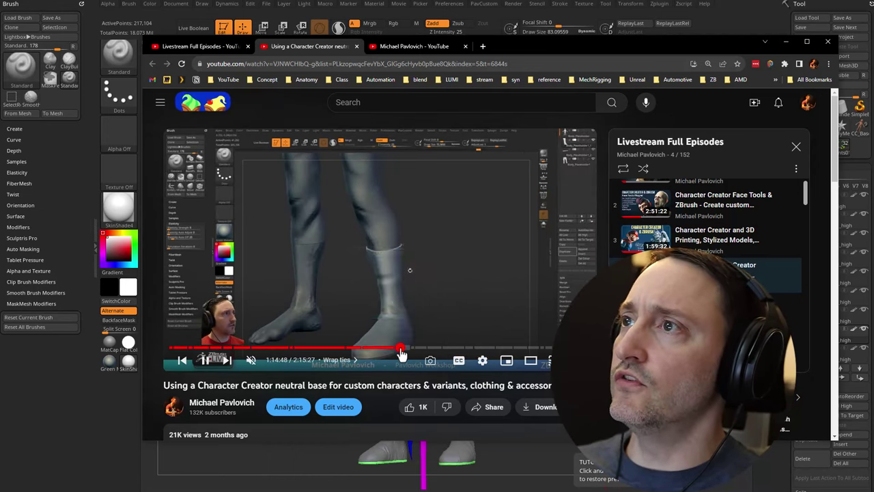
click(431, 350)
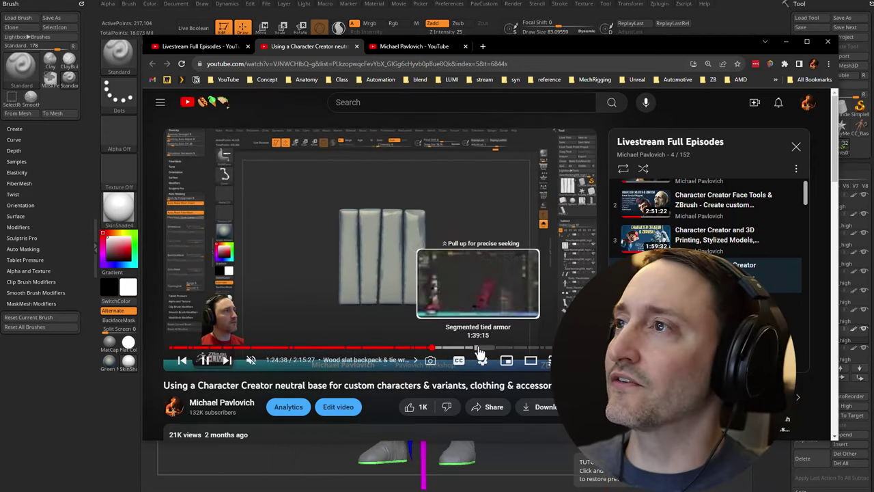
click(503, 349)
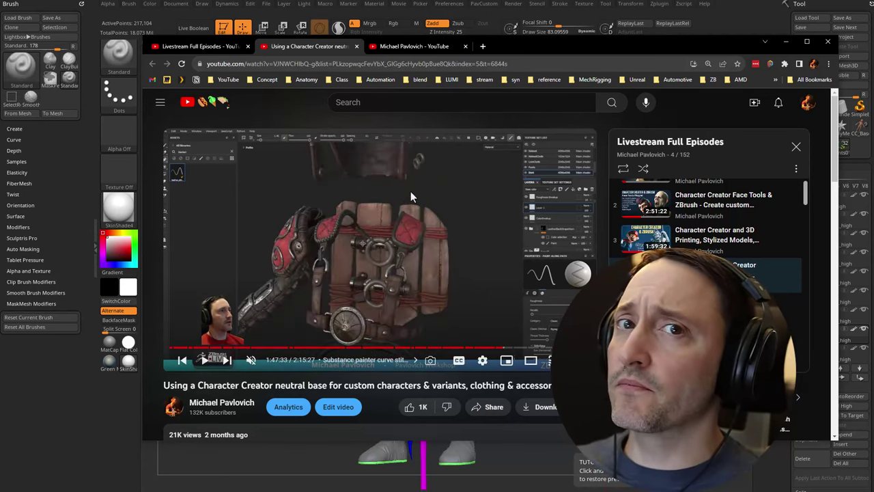
Go to the channel's playlists and open the full ZBrush Mesh & Reallusion Character Creator Workflow playlist
click(415, 46)
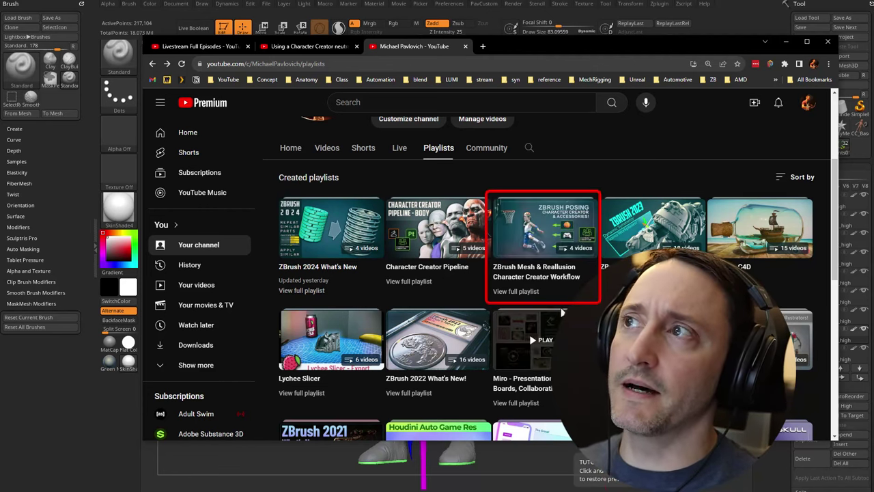
click(539, 292)
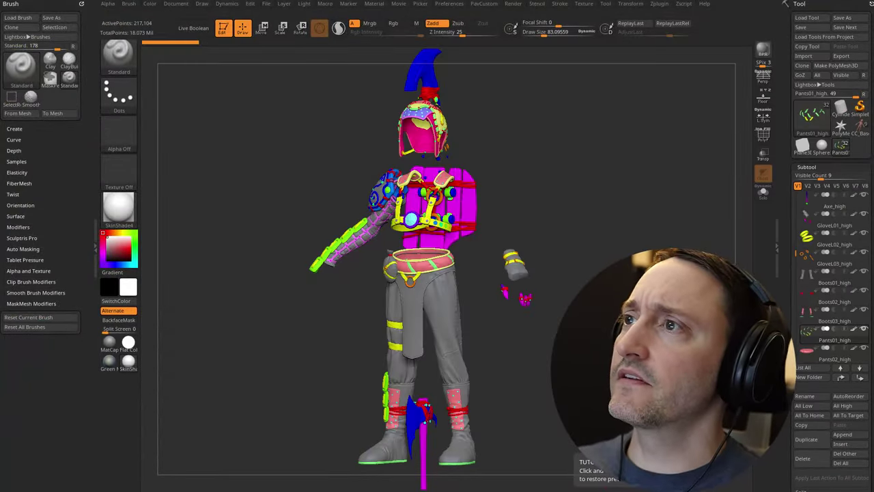
Return to ZBrush and examine the goblin's polypainted gear from several angles, along with its subtool list
drag(500, 232, 556, 213)
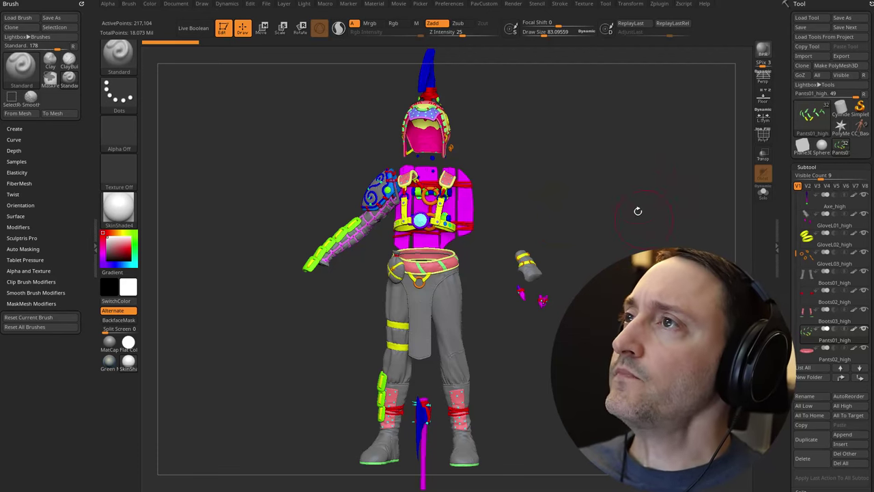
drag(630, 230, 628, 234)
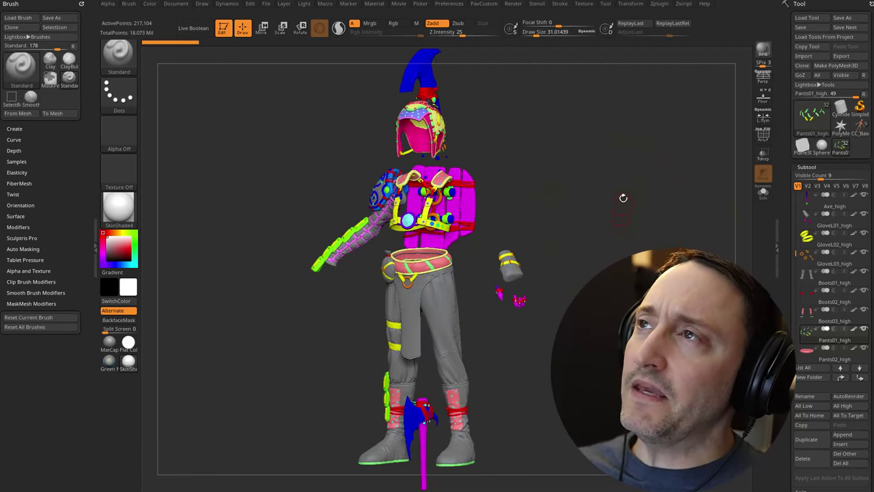
mouse_move(623, 198)
alt+mouse_down()
mouse_move(633, 239)
mouse_move(642, 238)
mouse_move(628, 235)
alt+mouse_up()
key(s)
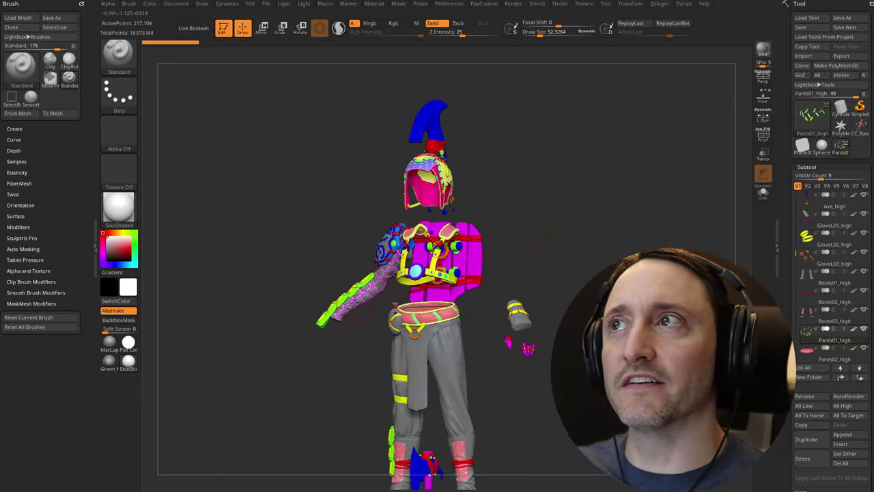
drag(544, 166, 424, 190)
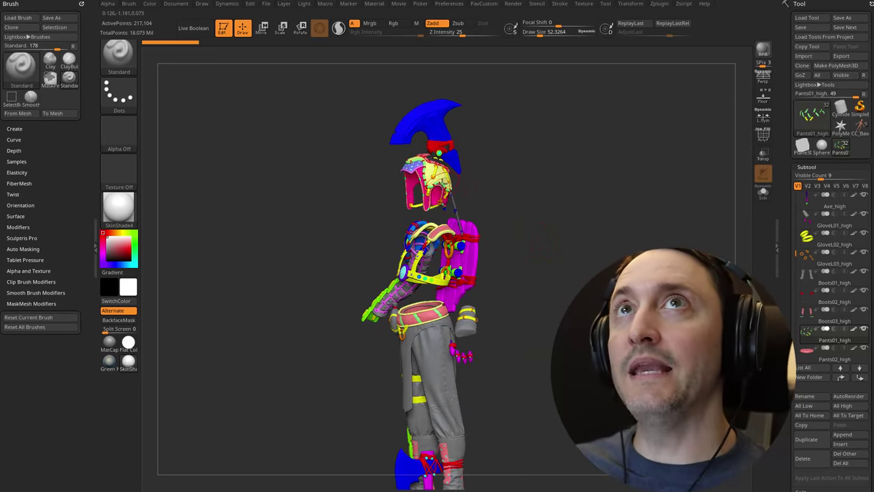
drag(589, 211, 599, 212)
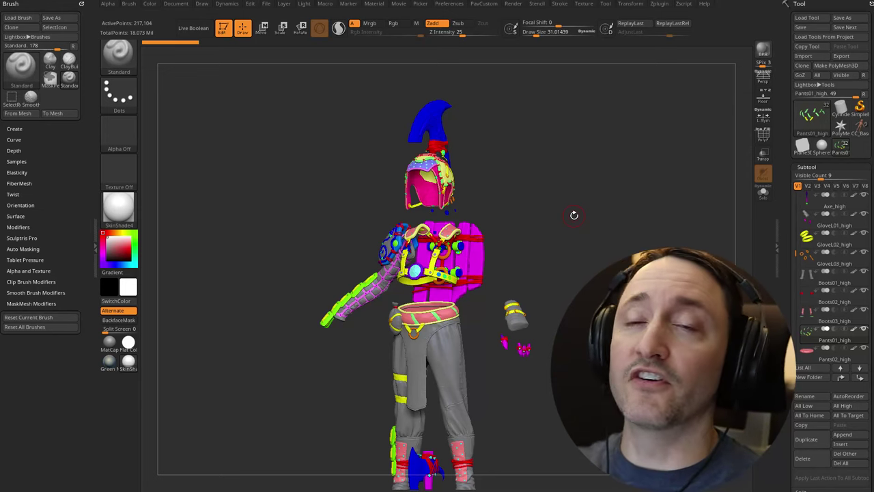
drag(574, 216, 608, 249)
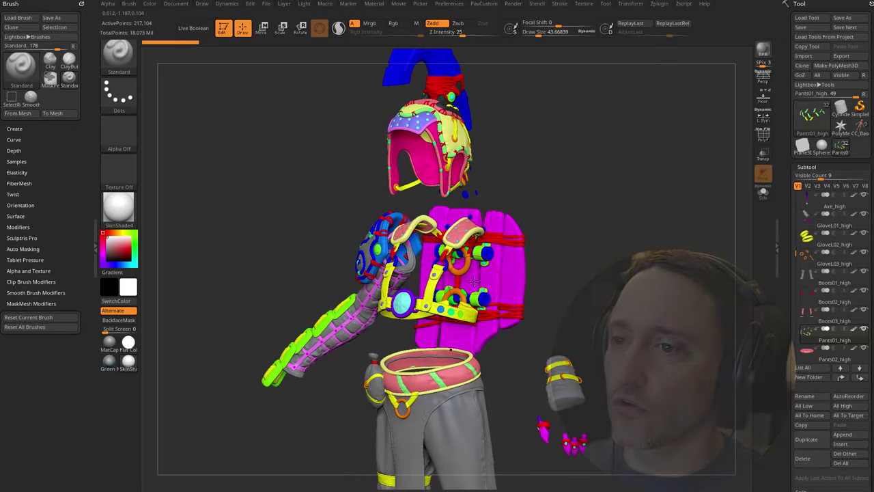
drag(626, 209, 585, 234)
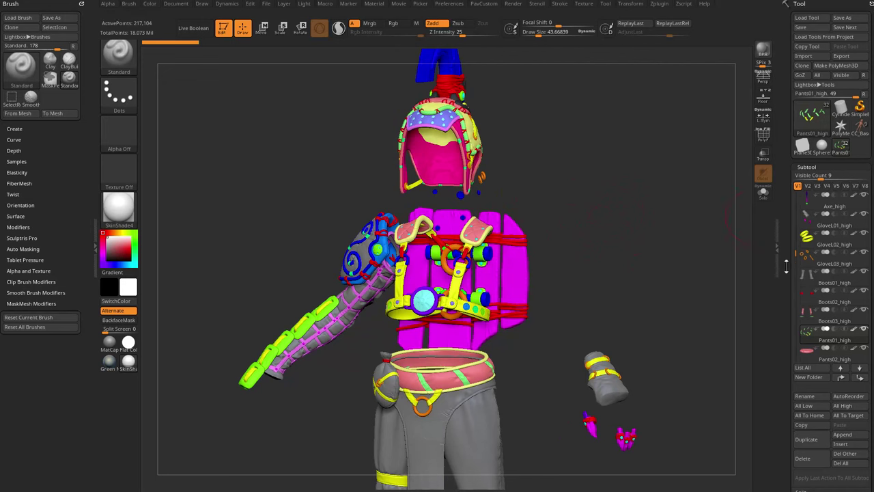
drag(795, 252, 792, 196)
drag(697, 193, 857, 131)
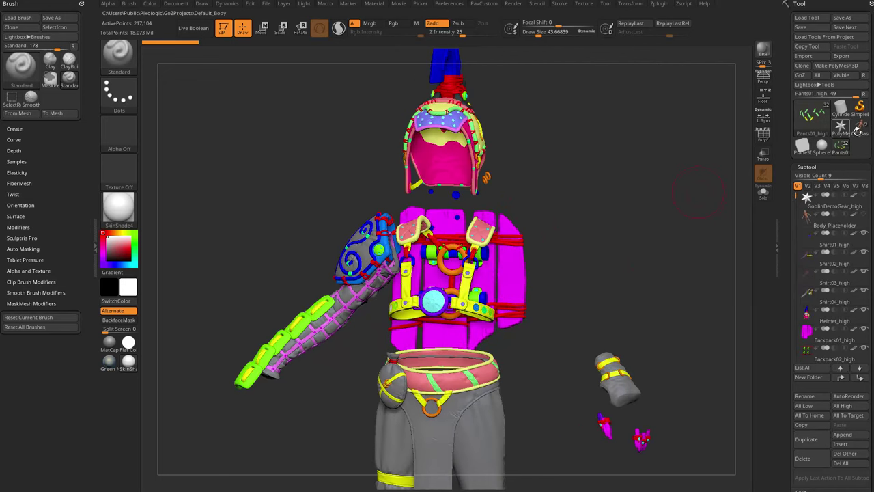
Switch to the CC_Base_Body tool, set the draw size to about 24, and inspect the goblin body and its subtools
click(856, 129)
alt+drag(641, 207, 689, 173)
mouse_move(797, 225)
mouse_down()
mouse_move(796, 194)
mouse_move(796, 209)
mouse_up()
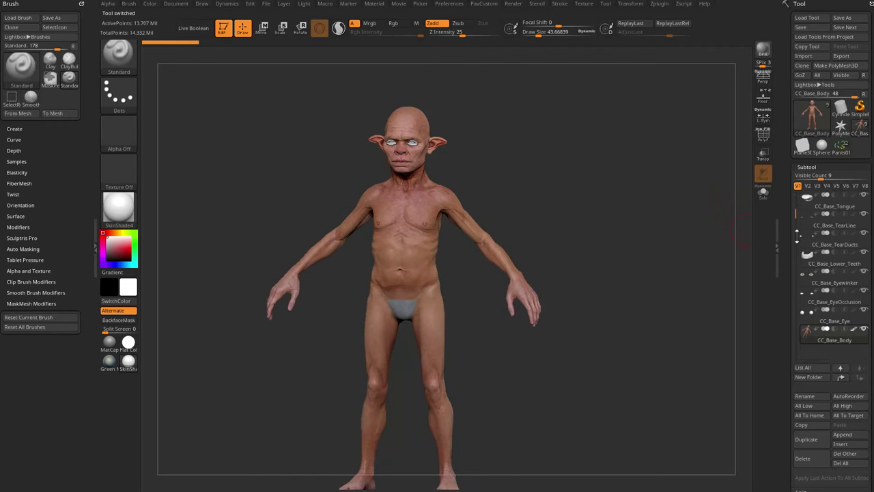
key(s)
click(548, 210)
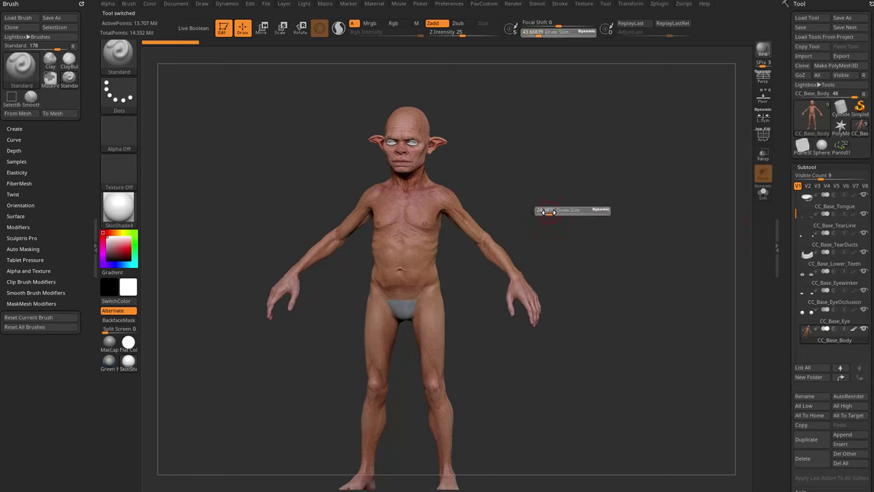
mouse_move(642, 198)
mouse_down()
mouse_move(587, 190)
mouse_move(606, 204)
mouse_move(355, 236)
mouse_move(604, 191)
mouse_move(446, 207)
mouse_up()
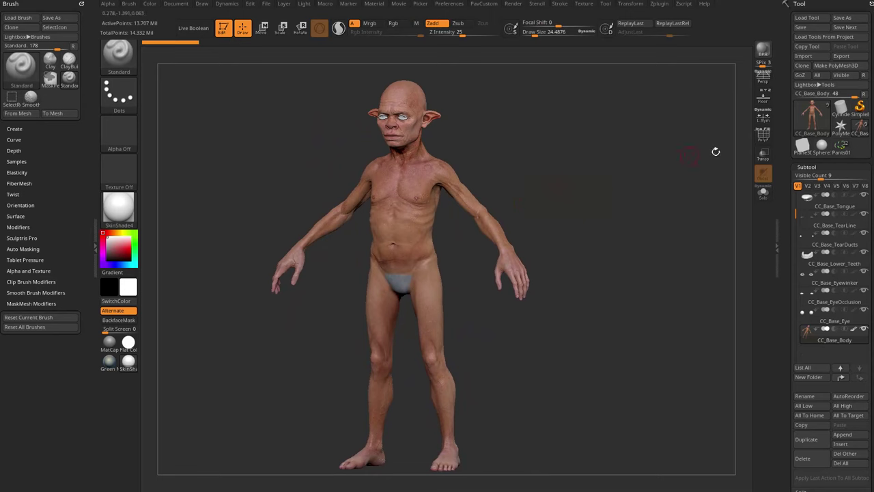
Switch back to the goblin gear tool and make the Body_Placeholder subtool visible
click(840, 146)
alt+drag(625, 192, 645, 242)
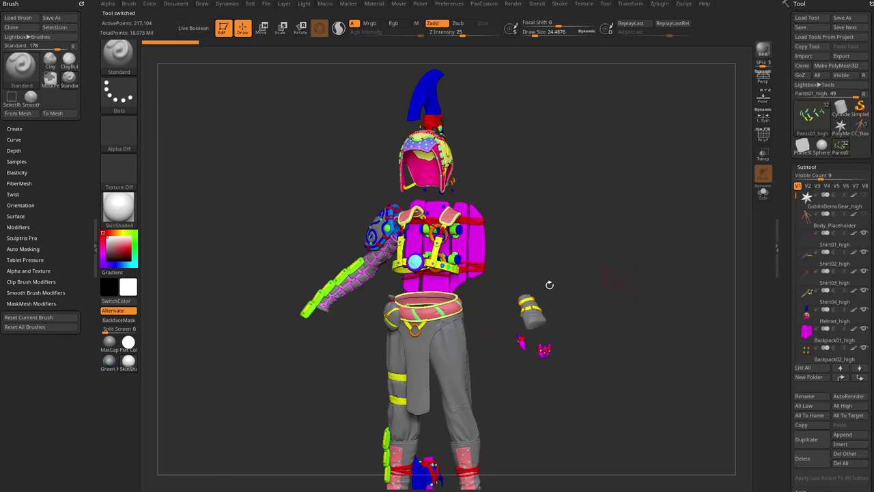
click(862, 216)
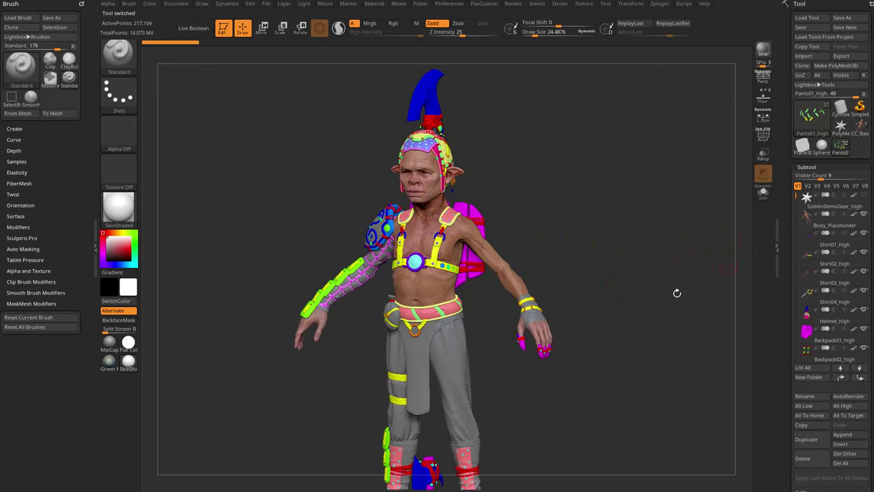
drag(612, 252, 641, 226)
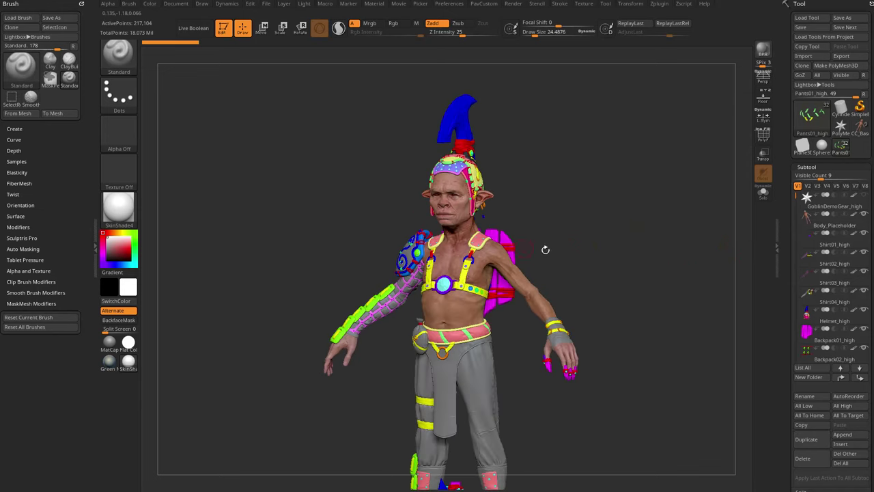
Select the Body_Placeholder subtool and check its point count, geometry subdivision levels and UV map settings
click(834, 226)
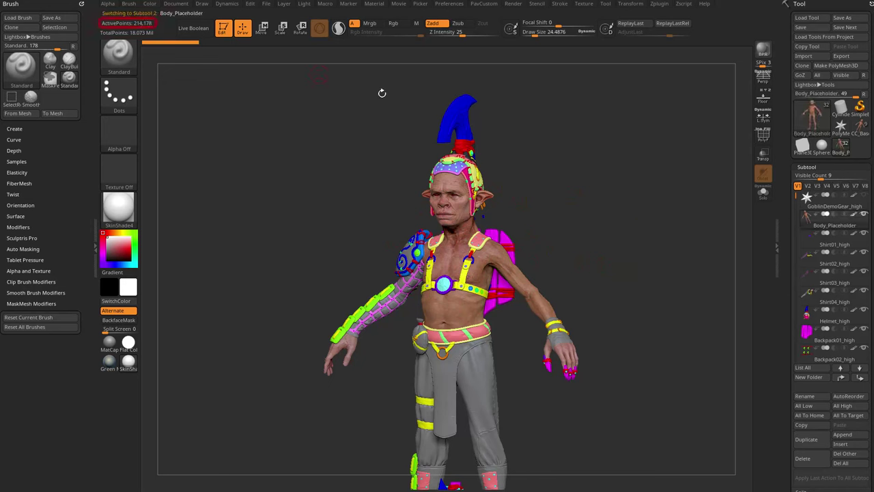
drag(790, 253, 791, 157)
scroll(790, 158, down, 2)
click(809, 241)
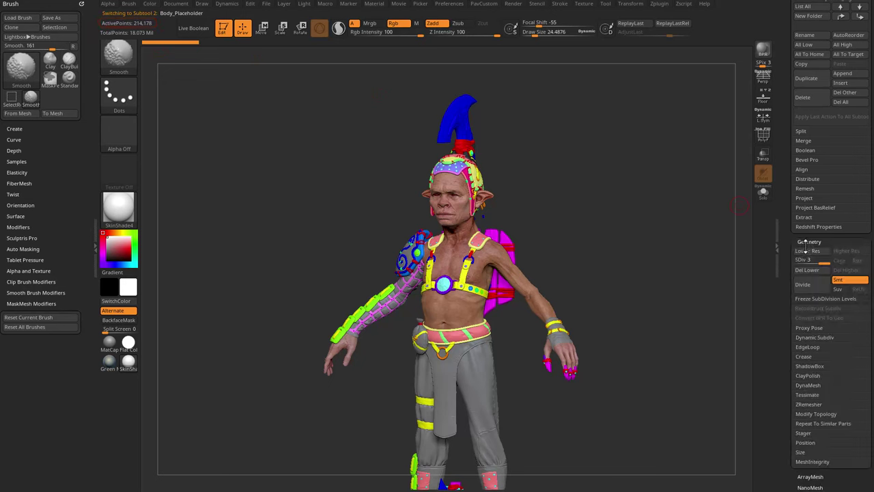
scroll(804, 273, down, 6)
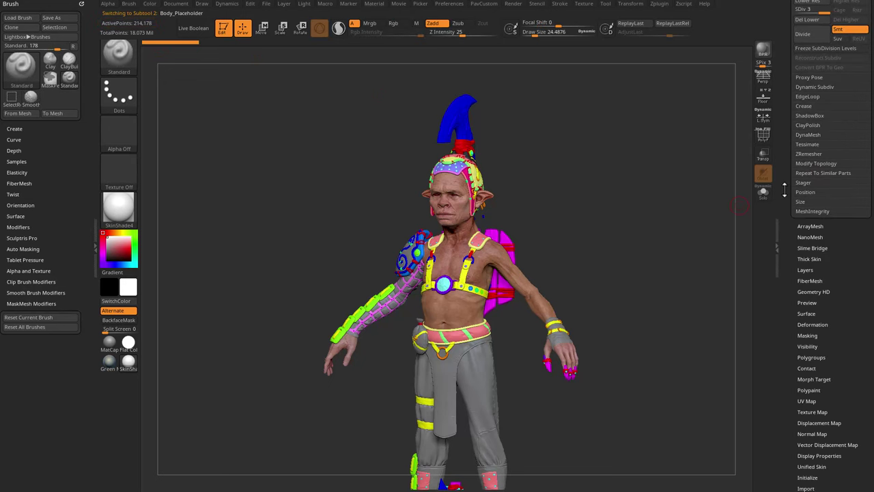
key(shift)
click(806, 309)
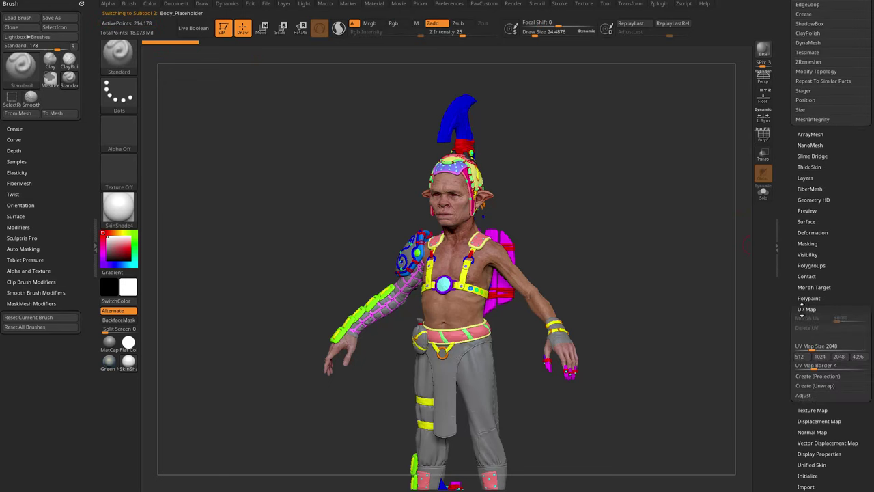
shift+click(806, 310)
scroll(805, 307, up, 10)
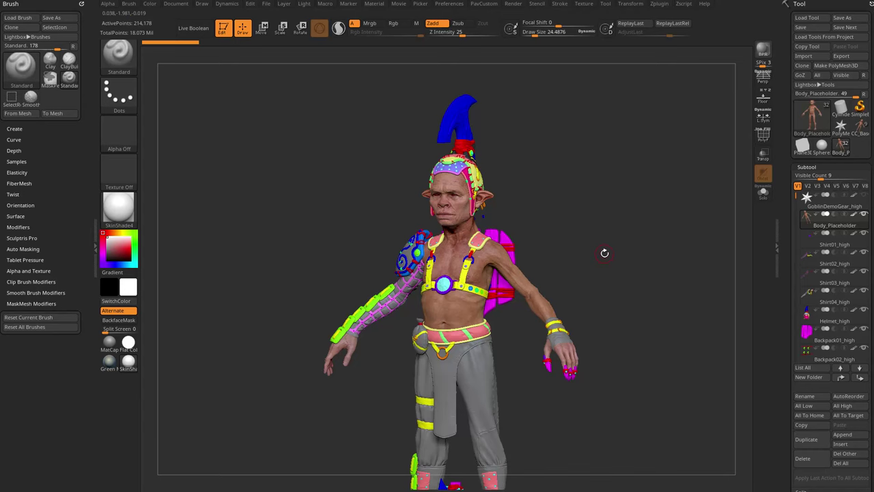
Switch to the CC_Base_Body tool and review the goblin body's subtools, including the eyes, teeth and tongue
drag(620, 232, 643, 274)
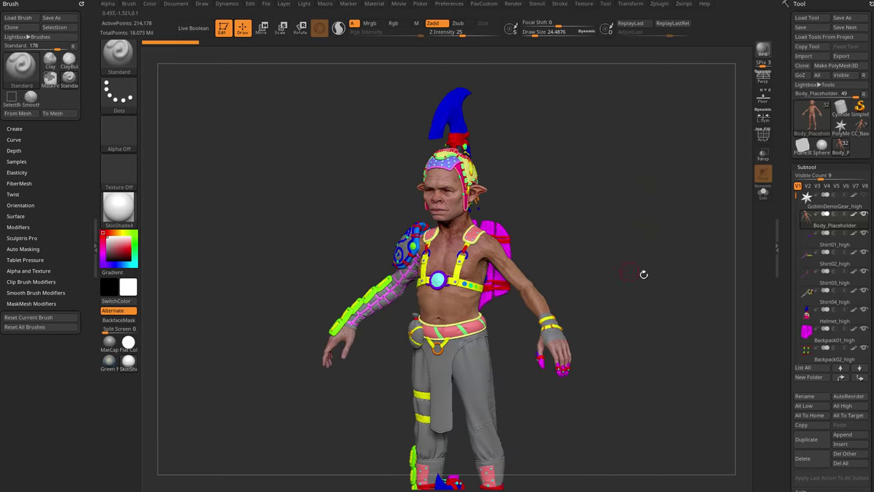
click(858, 128)
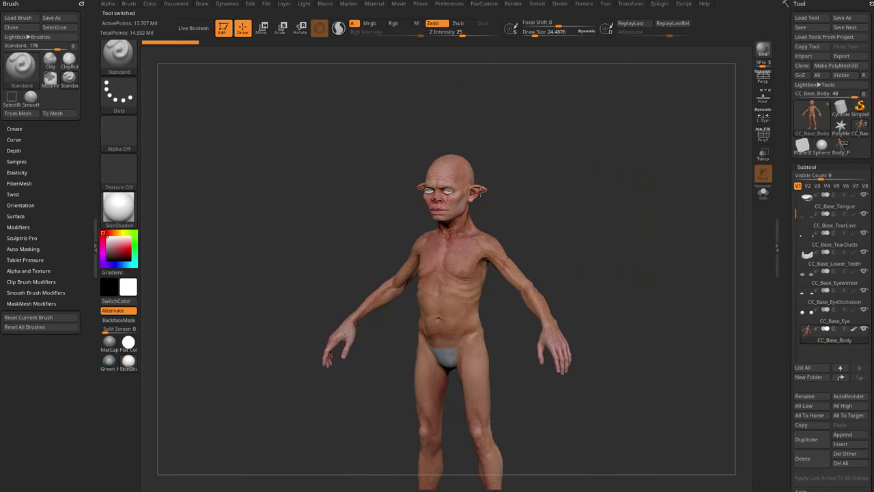
drag(559, 221, 670, 222)
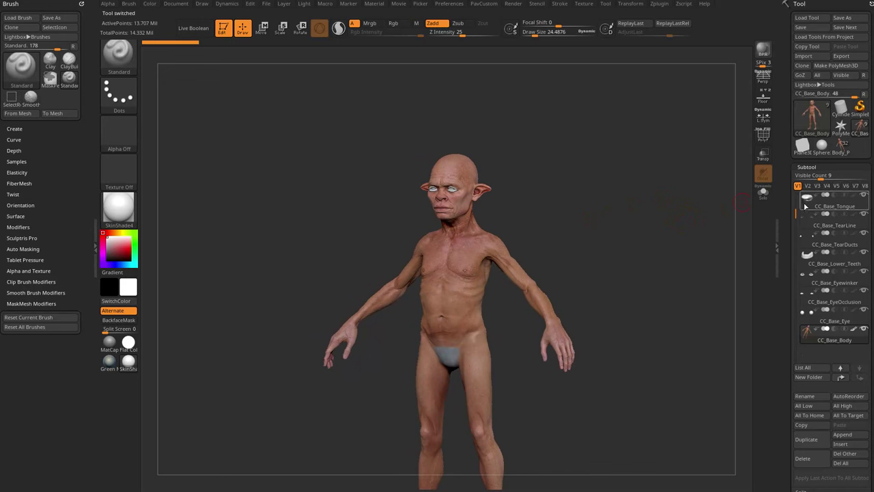
drag(795, 203, 794, 185)
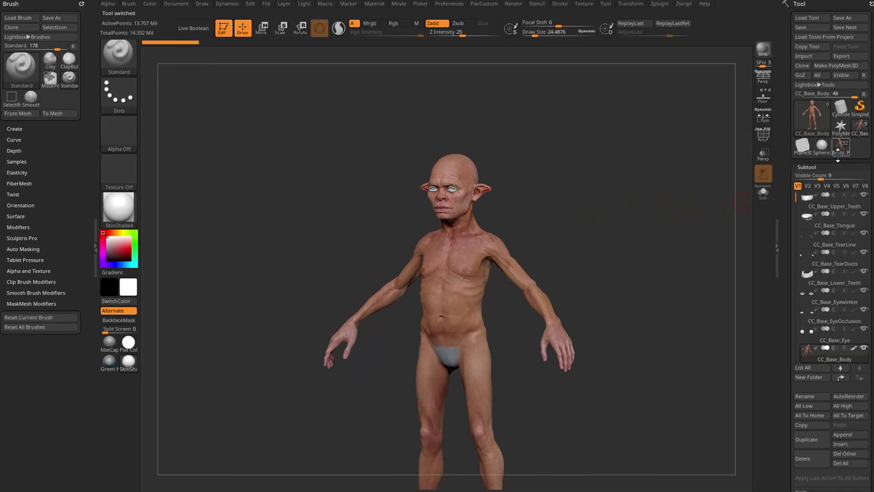
Switch back to the goblin gear tool and briefly isolate the GoblinDemoGear_high star subtool before showing all subtools again
mouse_move(837, 204)
click(267, 4)
mouse_move(806, 238)
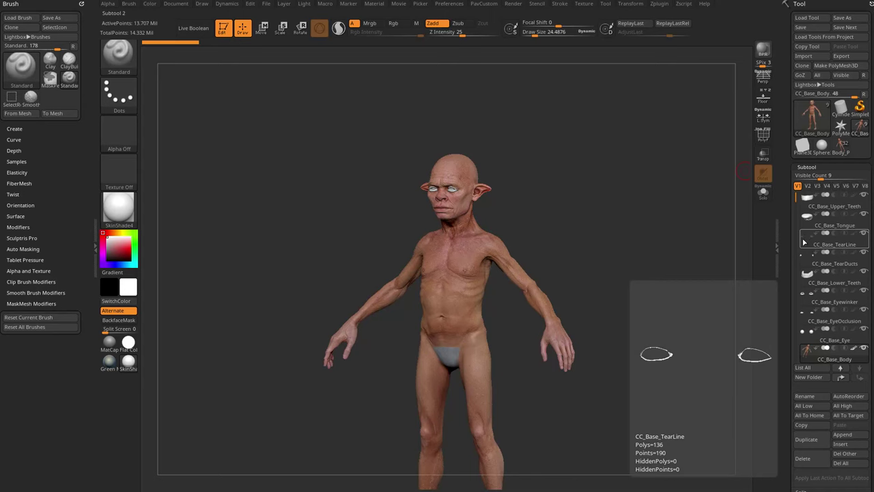
mouse_move(838, 143)
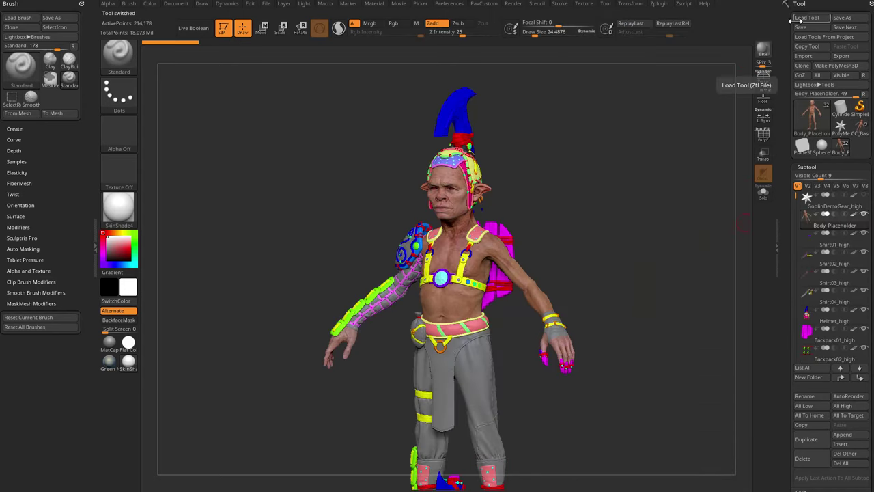
click(829, 207)
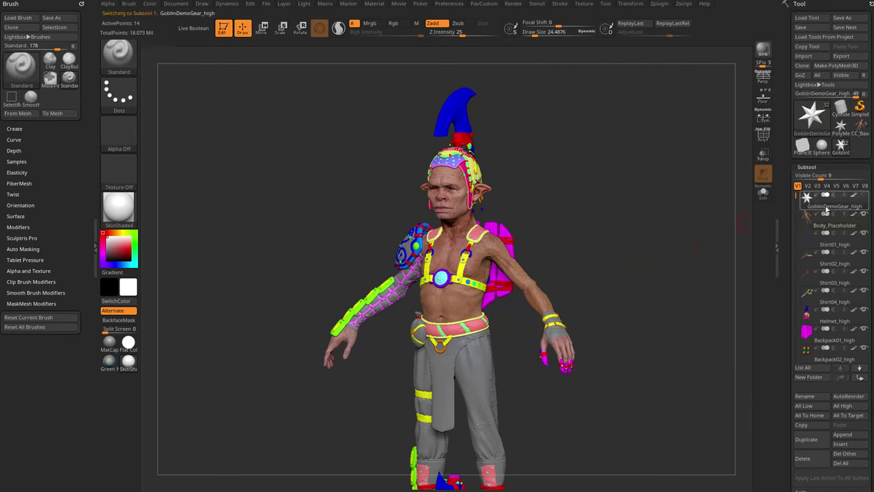
click(762, 195)
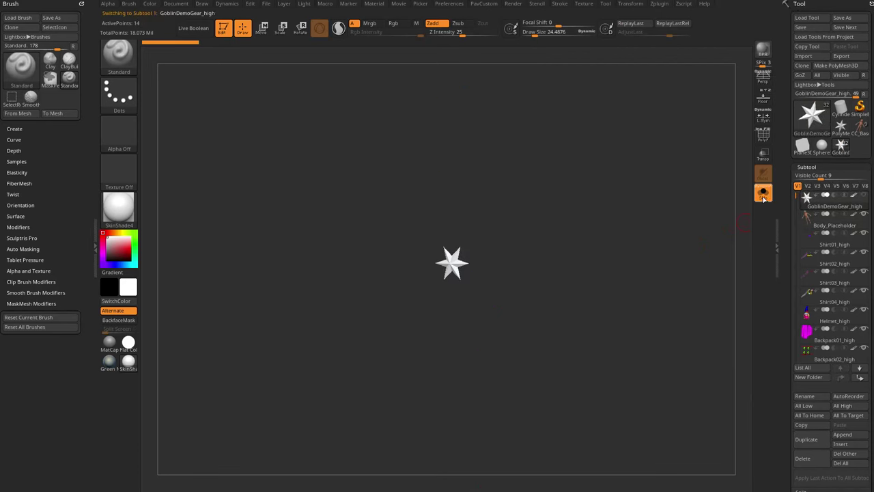
click(763, 195)
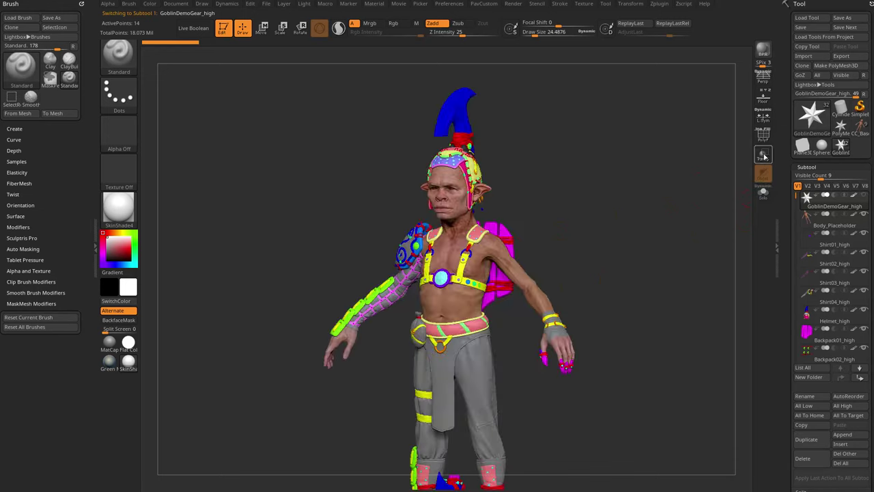
Turn on transparency and select the Body_Placeholder subtool to view the body through the gear
click(762, 155)
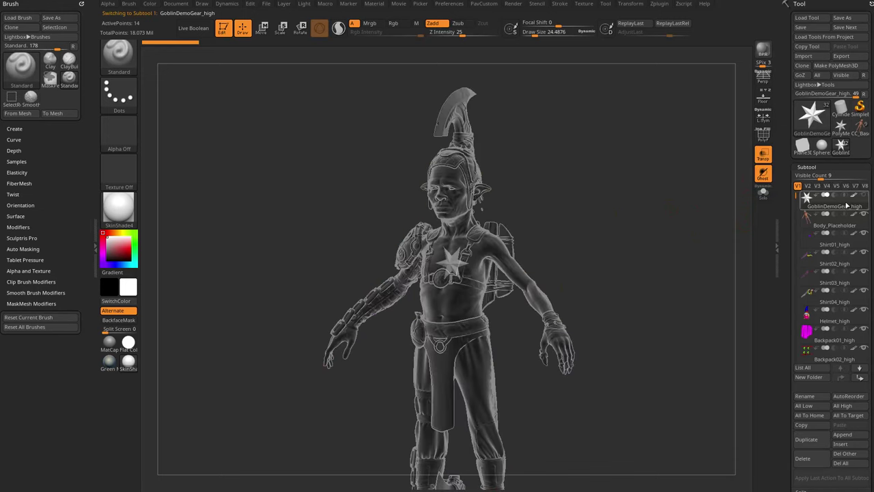
click(833, 227)
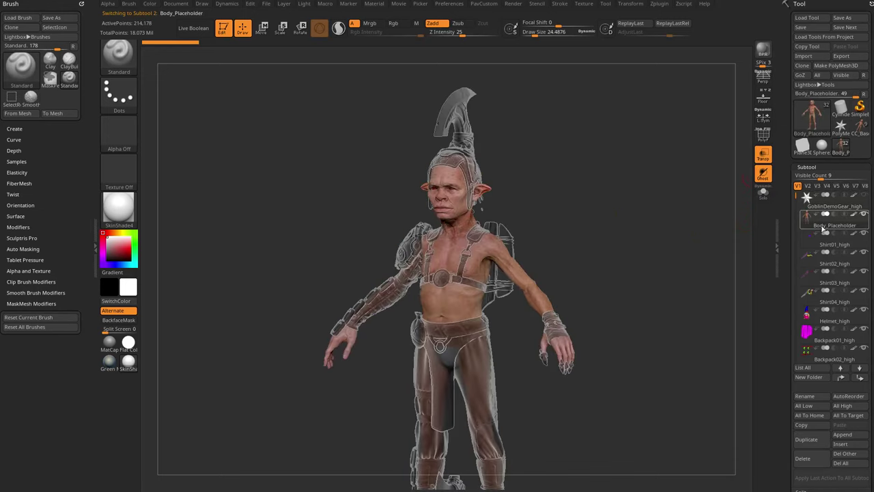
mouse_move(838, 227)
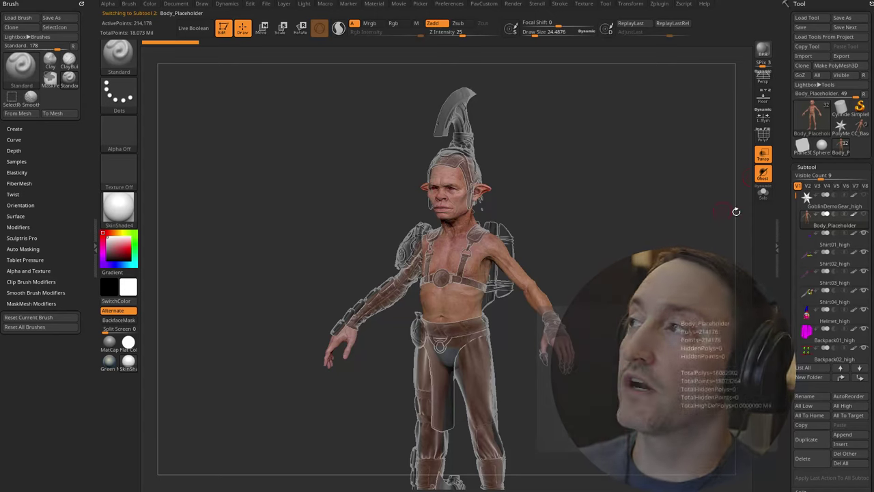
Hide the Body_Placeholder subtool, select Shirt01_high and turn off transparency
click(839, 246)
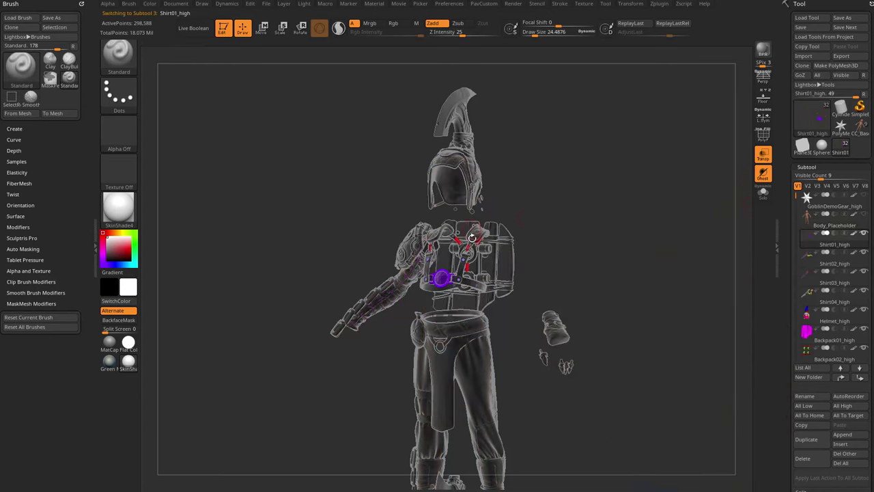
click(764, 155)
scroll(819, 232, down, 3)
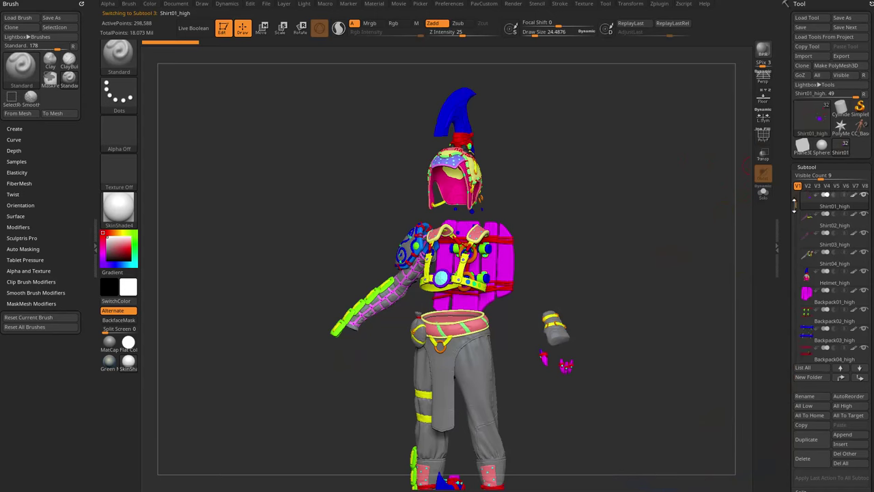
mouse_move(639, 223)
mouse_down()
mouse_move(692, 228)
mouse_move(657, 244)
mouse_up()
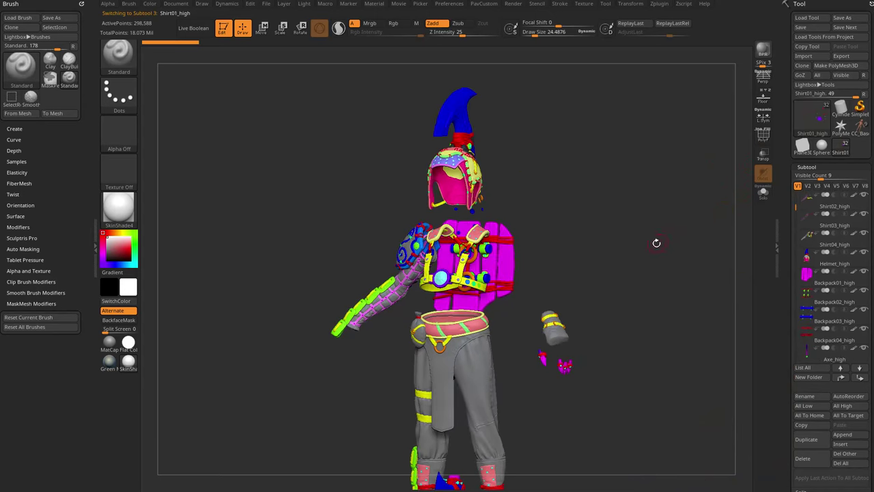
Set the draw size to about 41 and check the details of the Shirt01_high and Shirt02_high subtools
key(])
key(])
scroll(832, 225, up, 2)
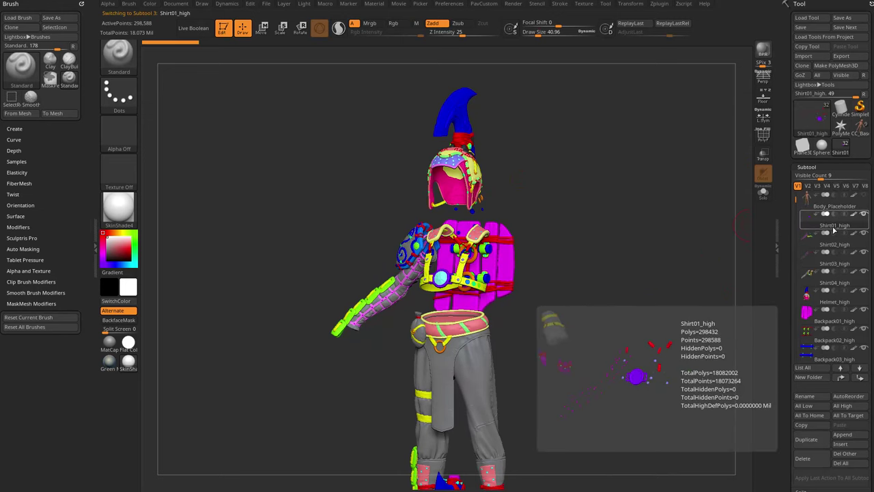
key(Down)
key(Down)
key(Down)
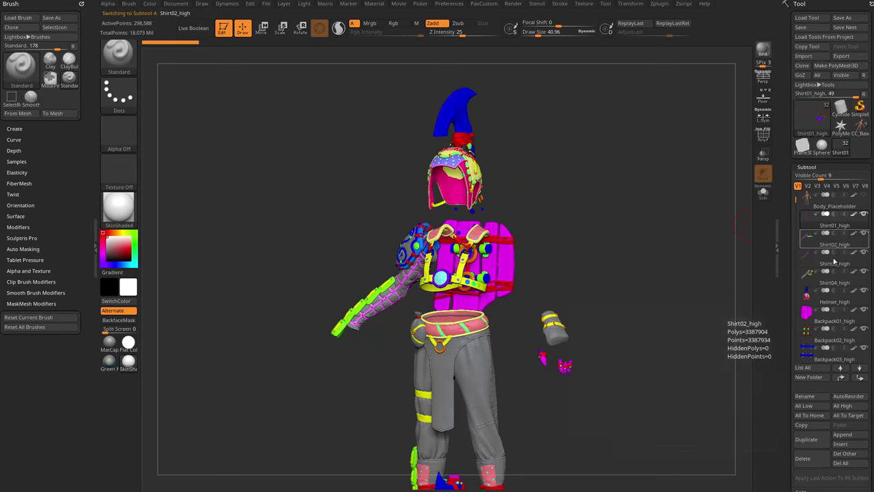
Select the subtools from Shirt01_high to Shirt04_high to review how the shirt is split up
click(837, 227)
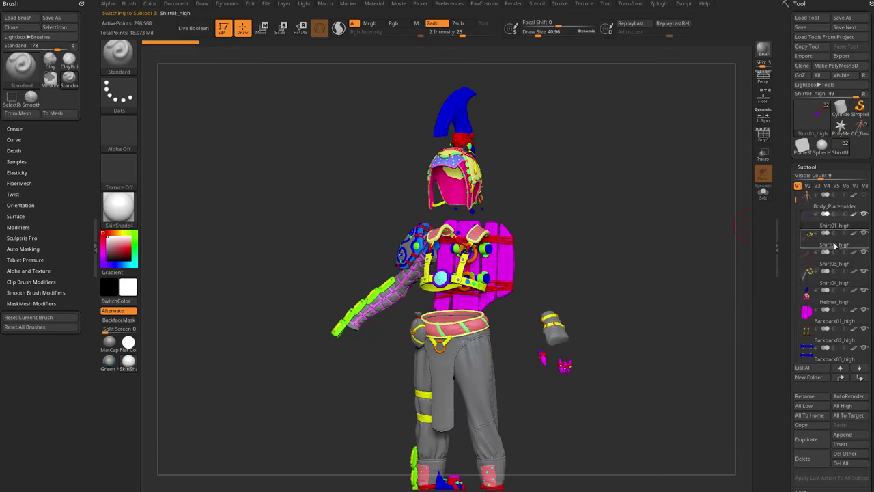
click(836, 245)
click(836, 263)
click(836, 282)
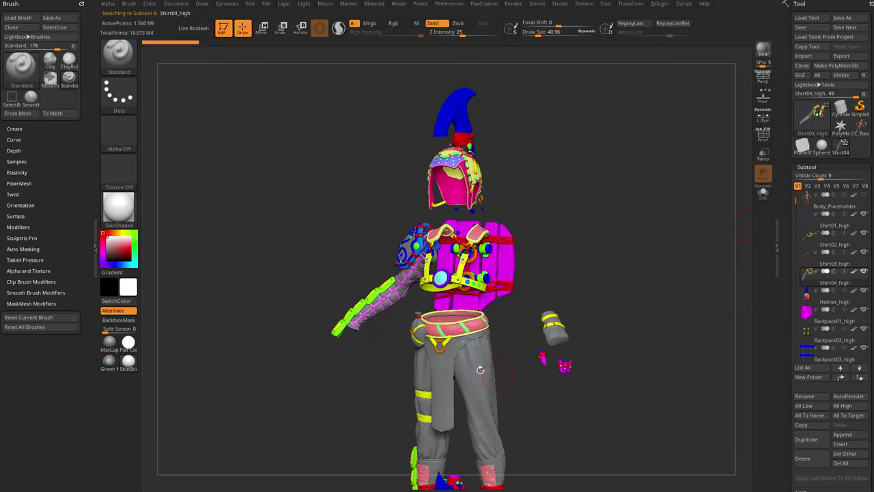
click(840, 239)
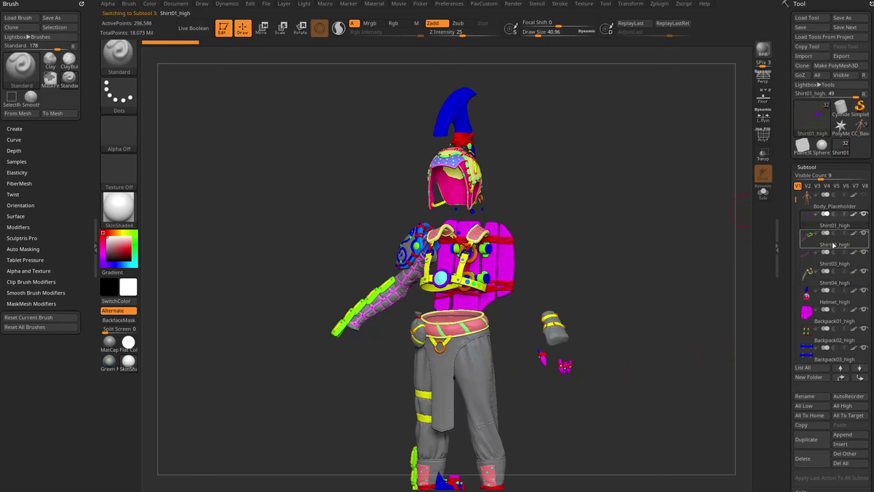
click(833, 281)
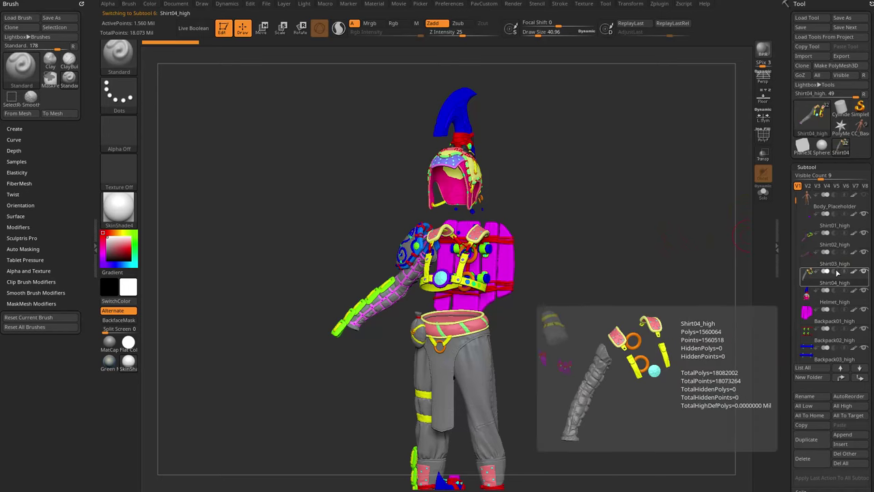
mouse_move(834, 252)
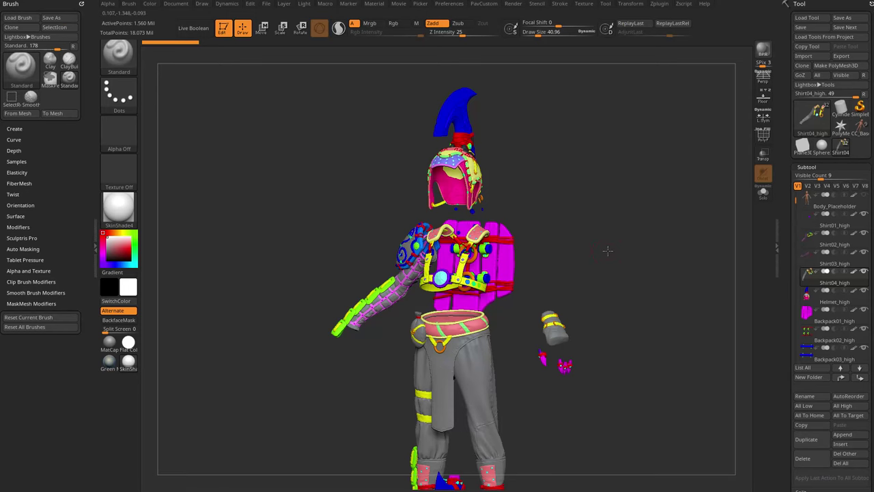
Hide all gear except the four shirt subtools, Shirt01_high to Shirt04_high, and frame the sleeve and harness
drag(607, 251, 607, 250)
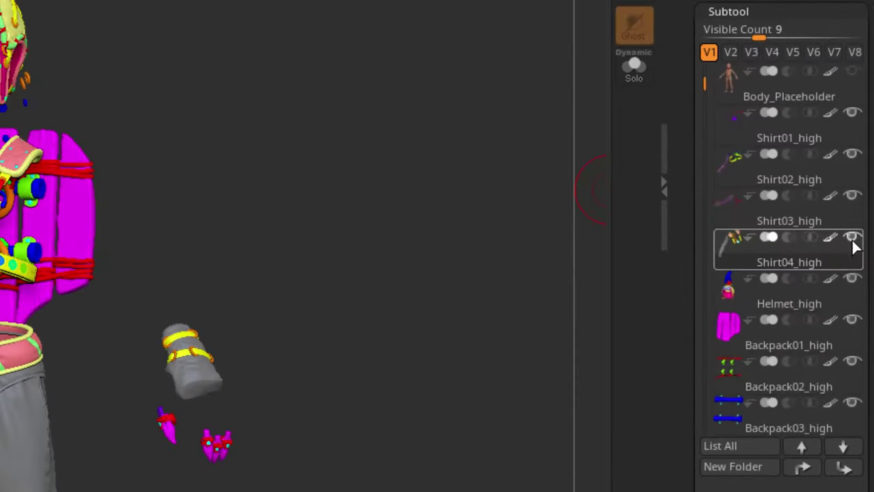
mouse_move(865, 275)
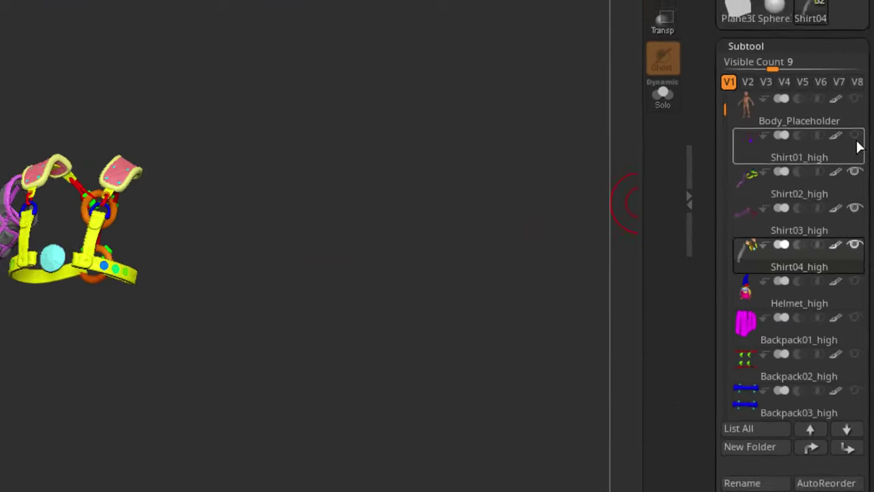
click(856, 140)
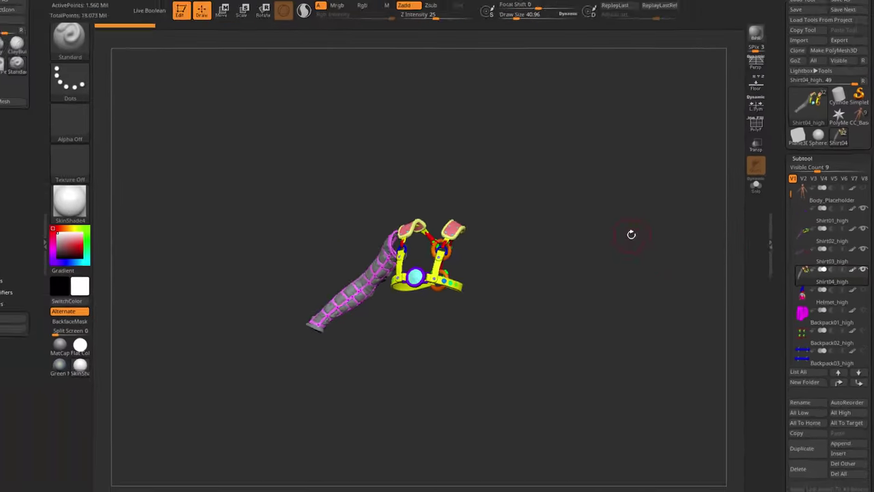
alt+drag(630, 234, 660, 280)
alt+drag(663, 82, 652, 292)
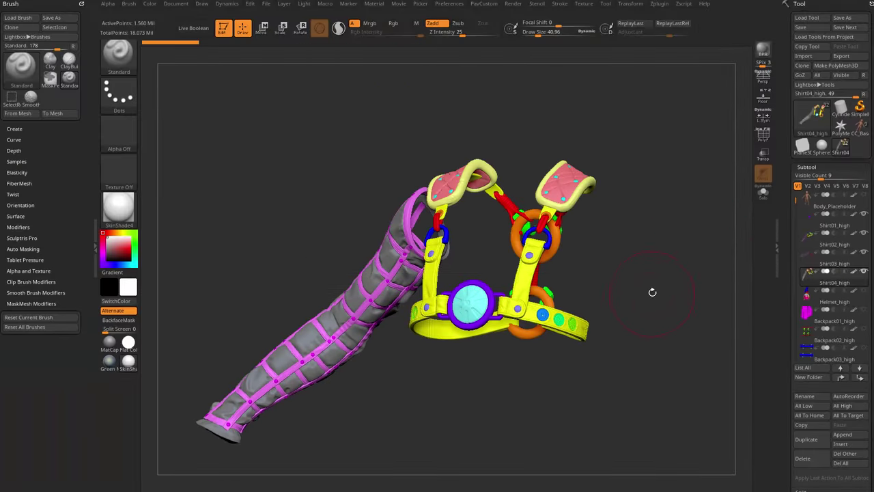
Set the draw size to about 11 and view the sleeve and harness from a higher angle
key(s)
mouse_move(653, 258)
mouse_down()
mouse_move(658, 283)
mouse_move(646, 282)
mouse_up()
key(s)
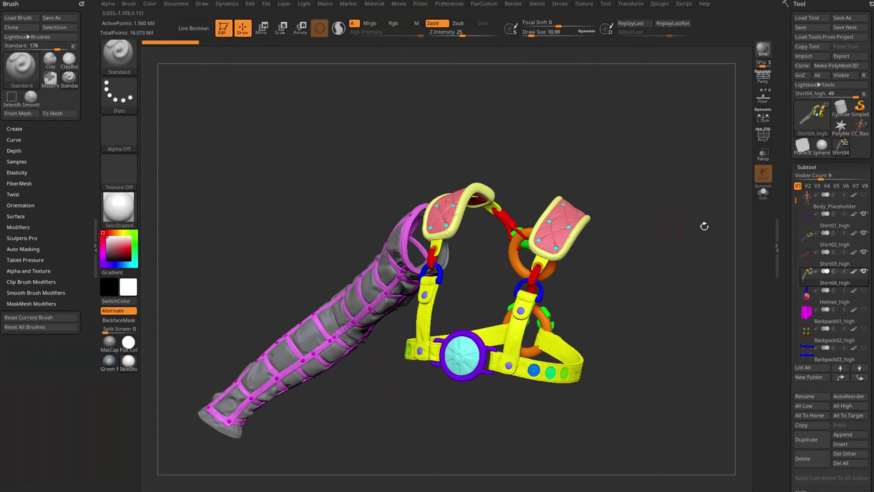
Select and isolate Shirt01_high to inspect its parts, restore the full shirt and examine the sleeve from the side
click(829, 226)
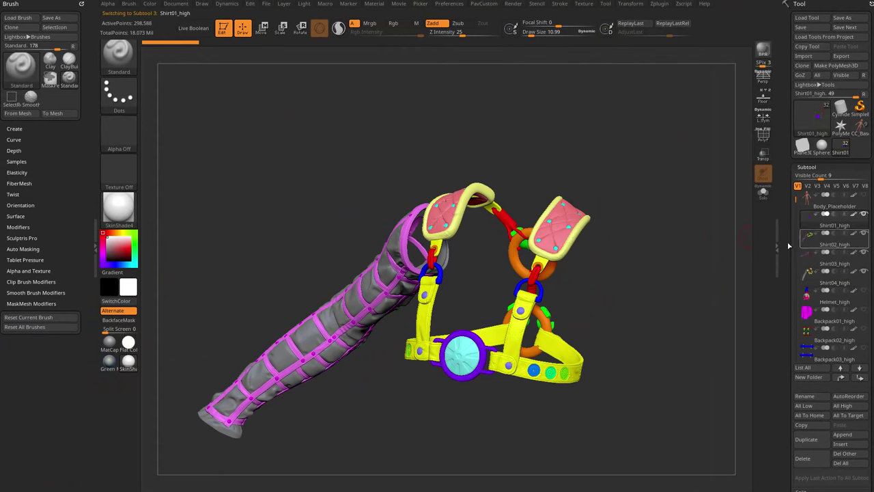
click(763, 192)
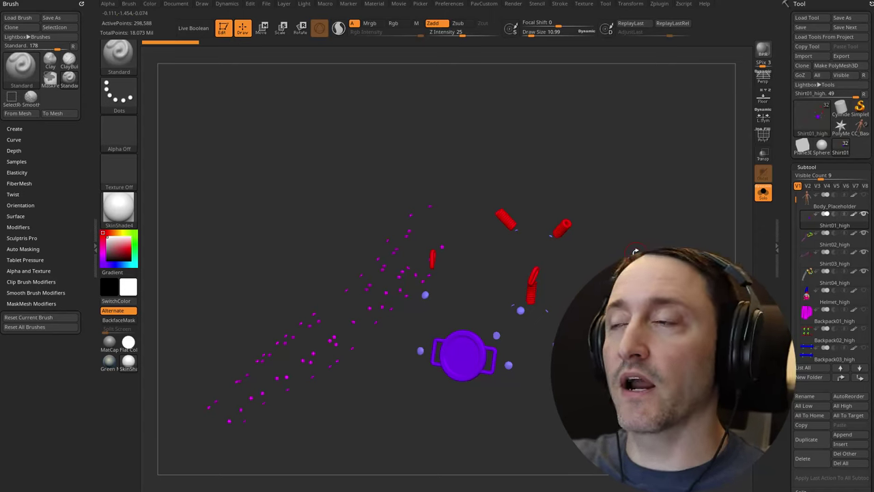
click(763, 192)
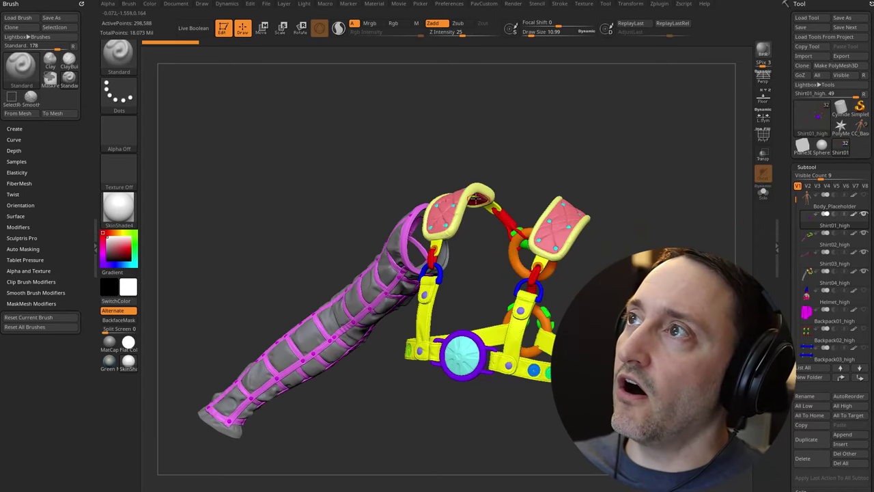
right_drag(427, 208, 497, 203)
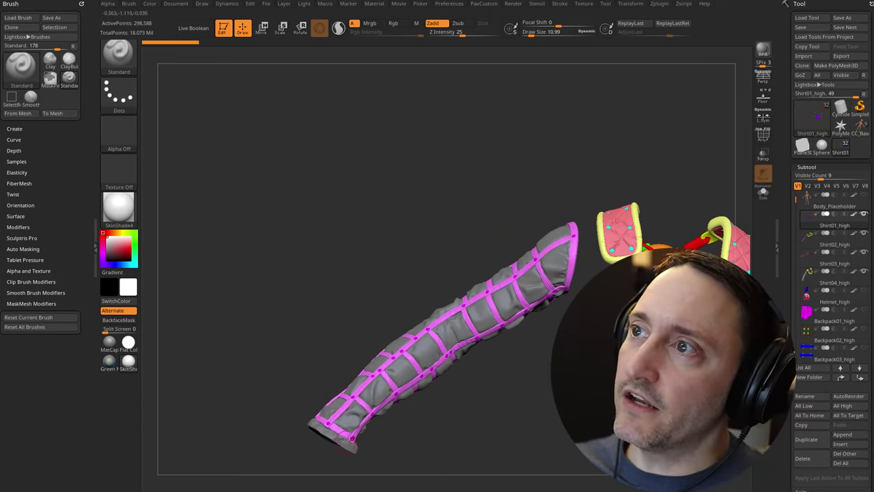
right_drag(487, 233, 756, 238)
mouse_move(832, 232)
Isolate Shirt01_high from the front, frame it and bring the other shirt subtools back
click(763, 194)
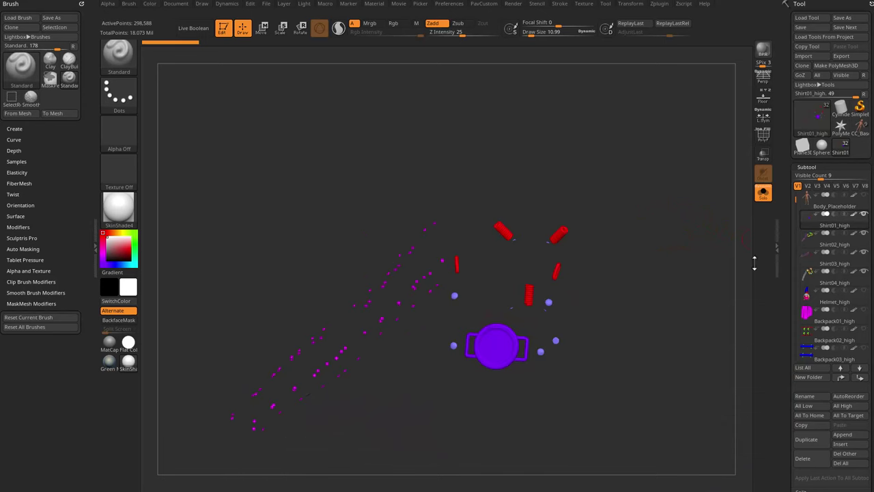
right_drag(685, 225, 695, 279)
key(f)
click(763, 194)
Set the draw size to about 2.6 and examine the harness straps, buckle and rivets up close
key(s)
click(422, 311)
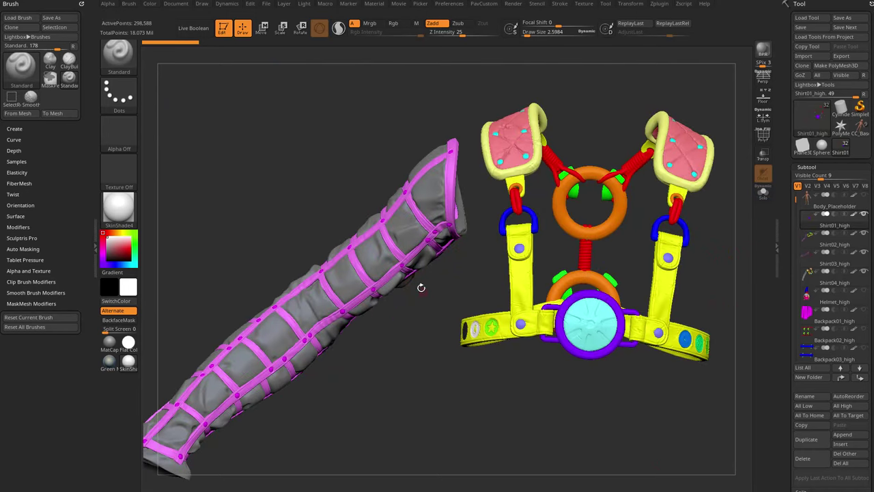
right_drag(399, 263, 422, 409)
alt+right_drag(395, 304, 458, 421)
alt+right_drag(391, 205, 437, 417)
alt+right_drag(369, 164, 414, 287)
alt+right_drag(499, 342, 217, 398)
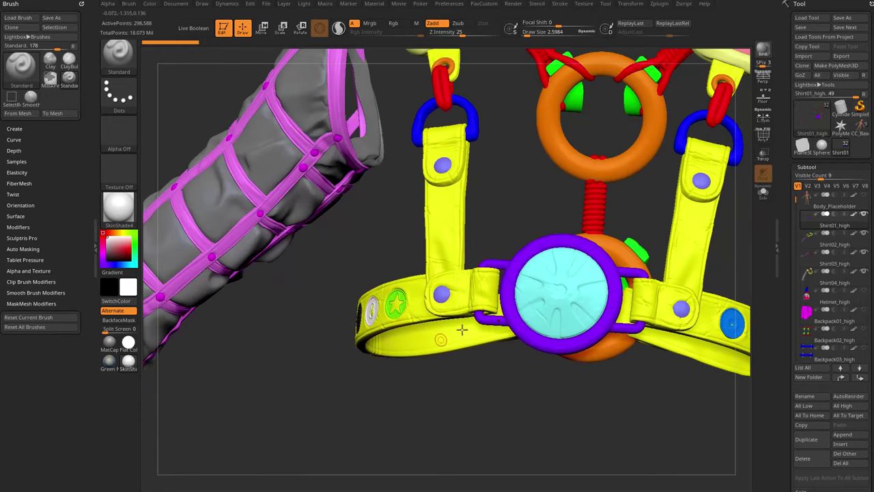
mouse_move(440, 293)
right_down()
mouse_move(463, 303)
mouse_move(396, 382)
mouse_move(445, 298)
right_up()
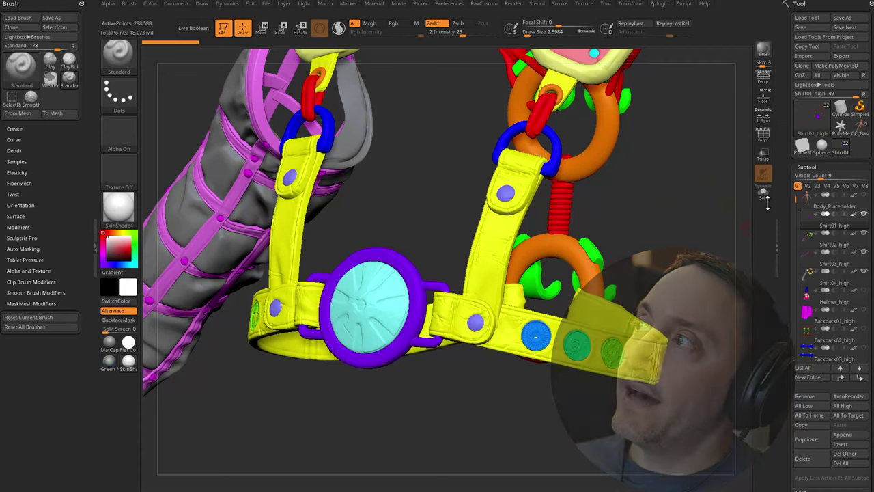
Isolate Shirt01_high with the draw size at about 11, examine its separate parts, and switch the isolated view to Shirt02_high
click(763, 192)
drag(714, 219, 705, 279)
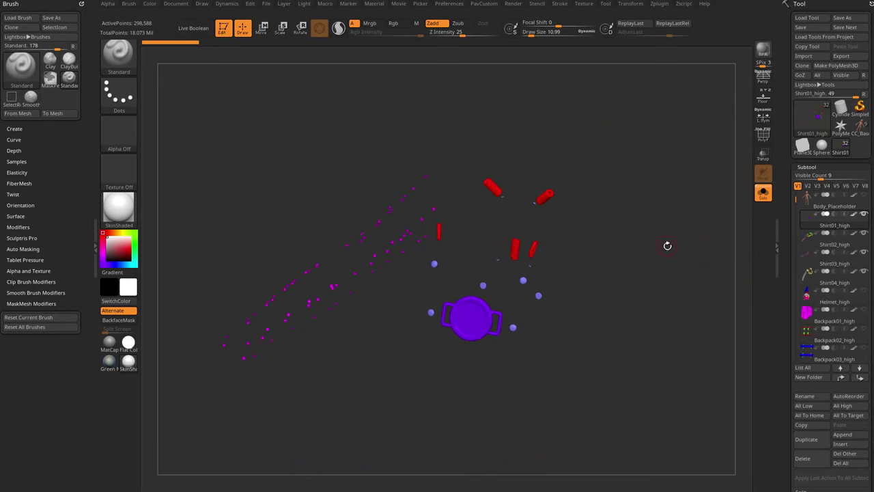
drag(667, 245, 673, 280)
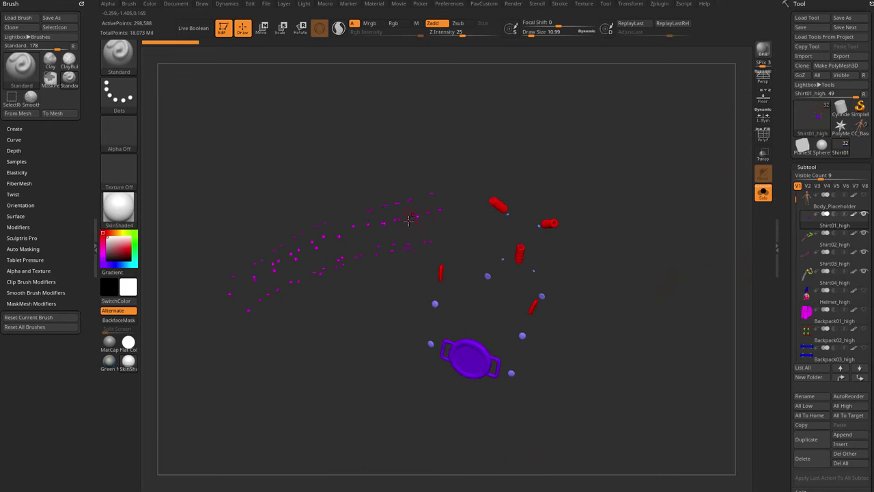
drag(585, 189, 653, 240)
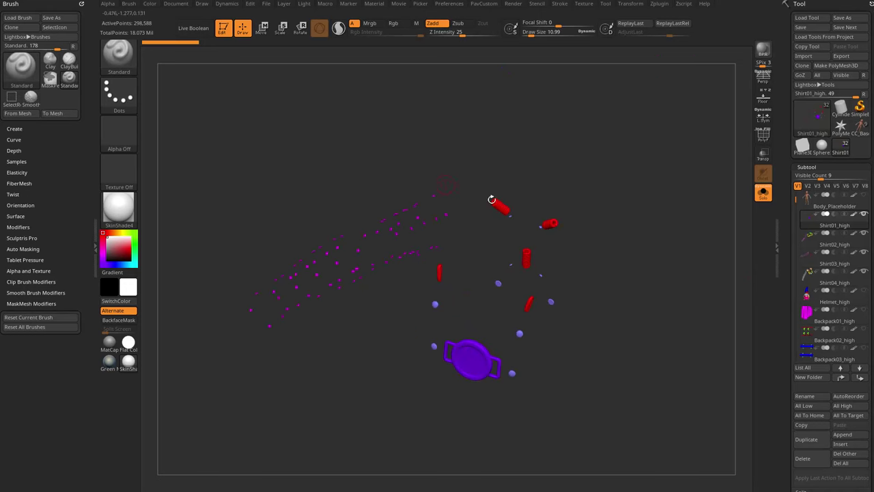
drag(601, 232, 658, 233)
click(842, 245)
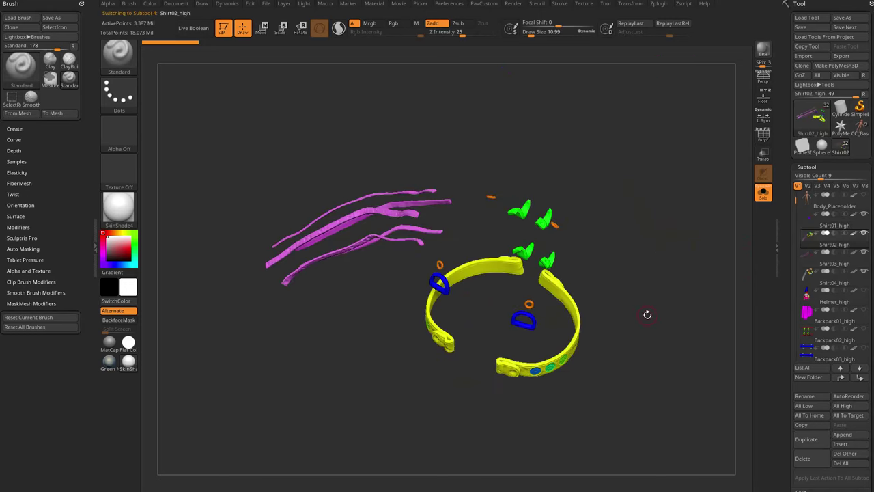
Examine the isolated Shirt02_high parts from several angles, including the sleeve straps, waist belt, D-rings and clips
drag(653, 308, 666, 277)
drag(553, 174, 737, 248)
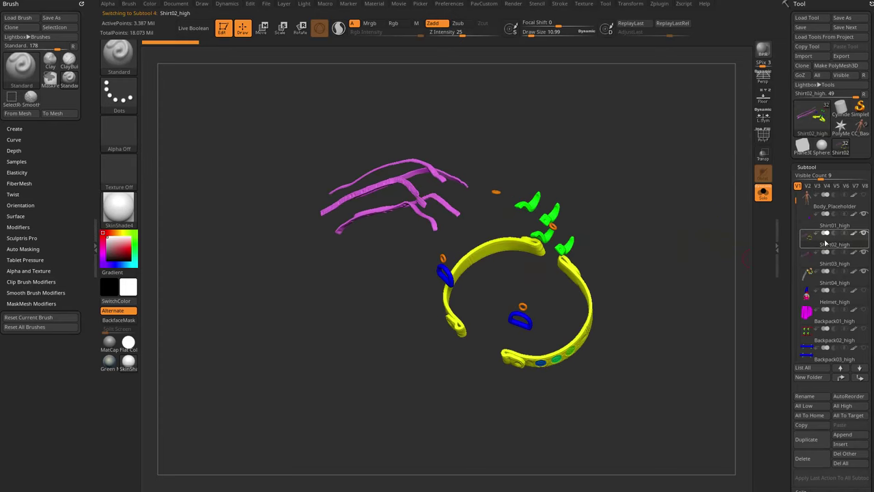
drag(598, 193, 445, 218)
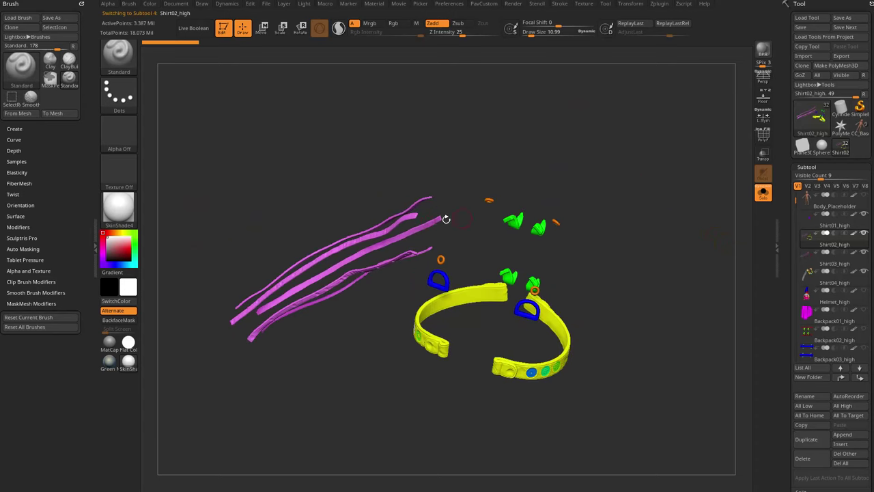
drag(589, 170, 501, 244)
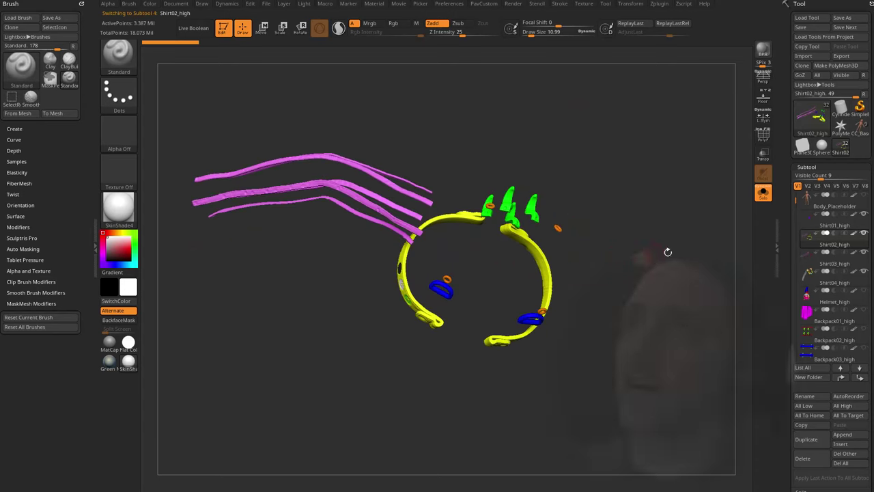
drag(667, 250, 680, 200)
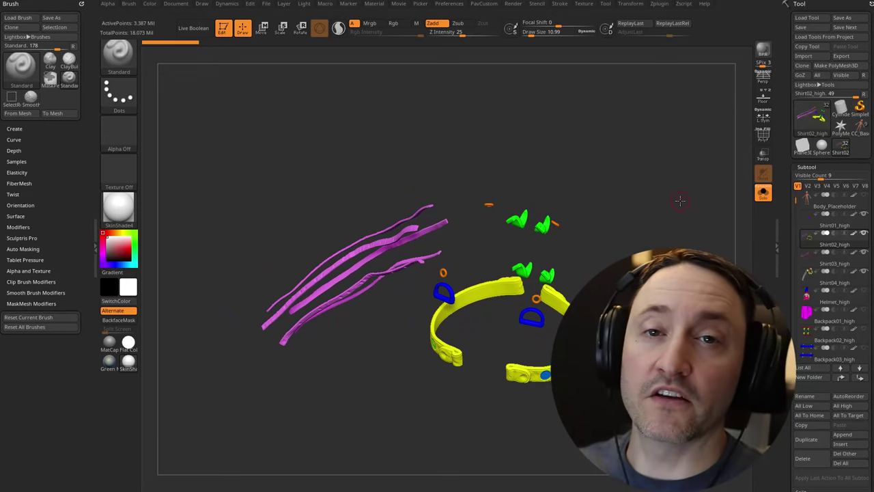
mouse_move(630, 191)
mouse_down()
mouse_move(392, 211)
mouse_move(236, 357)
mouse_up()
drag(649, 211, 683, 229)
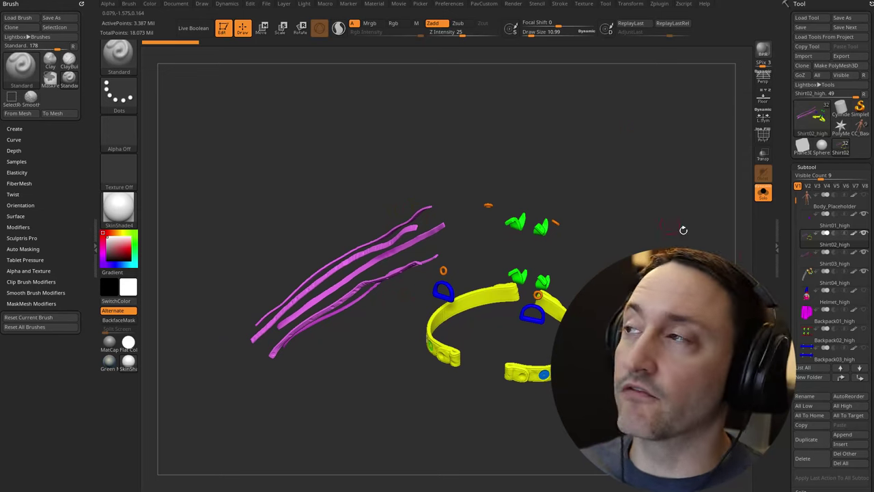
Switch the isolated view to Shirt03_high and Shirt04_high, and examine the sleeve, shoulder pads, straps and rings of Shirt04_high
click(834, 262)
click(830, 286)
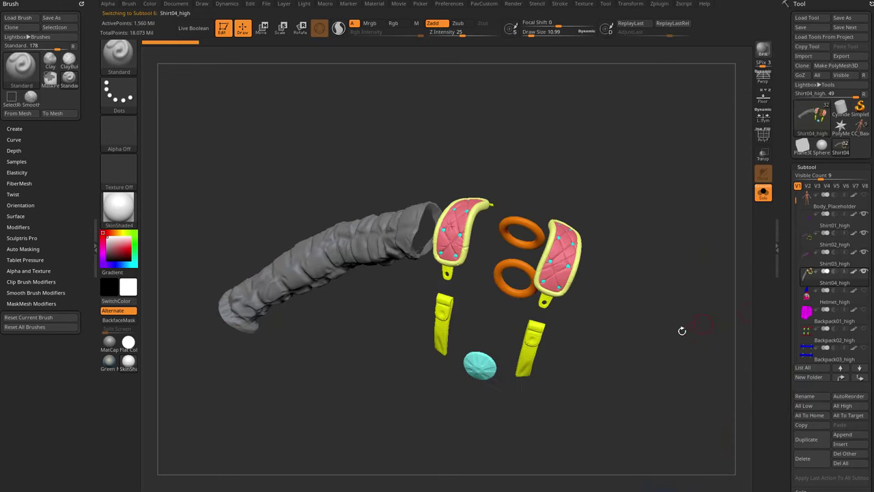
drag(665, 316, 530, 270)
drag(683, 307, 655, 286)
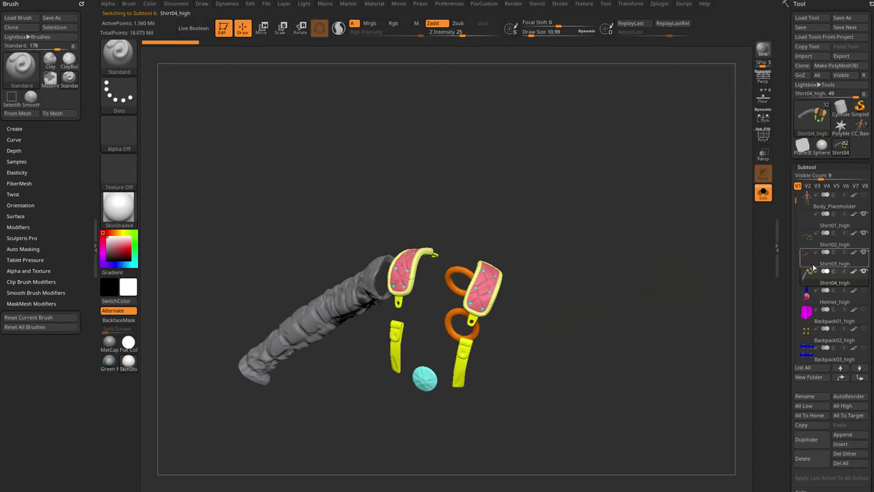
Turn off isolation to restore the full layered shirt and set the draw size to about 5.4
click(763, 193)
drag(635, 272, 725, 265)
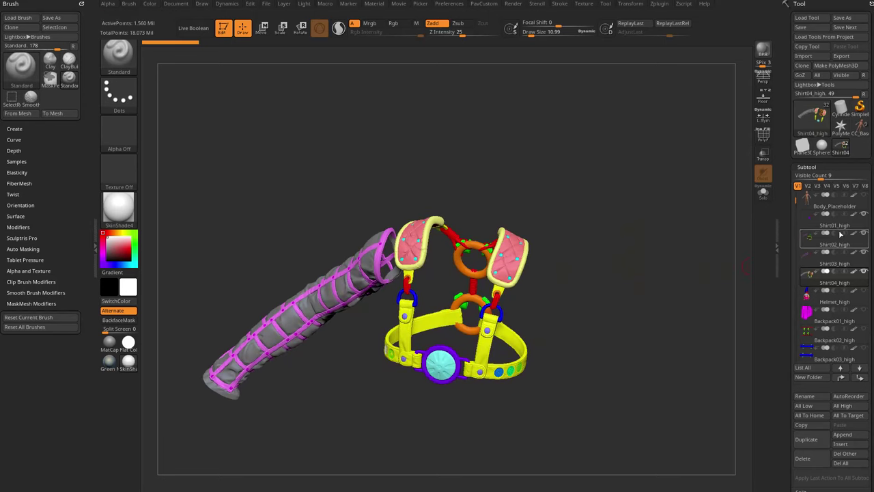
drag(626, 261, 611, 259)
key(s)
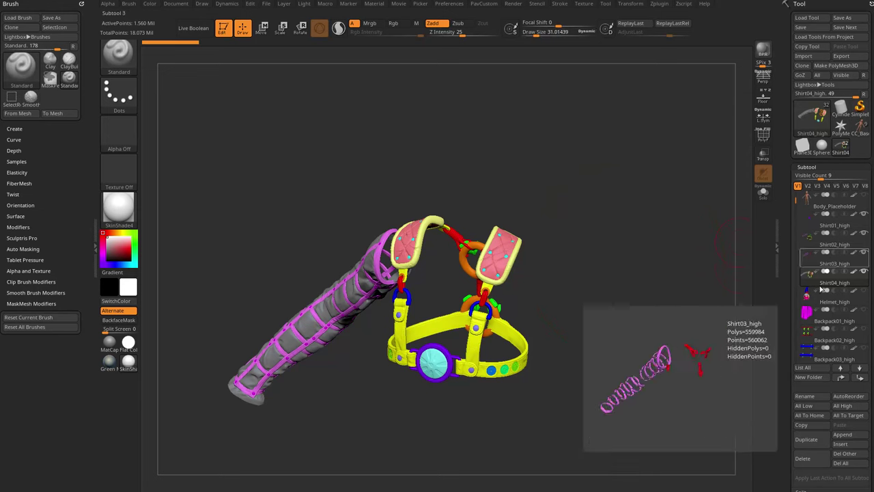
drag(717, 295, 689, 298)
key(s)
drag(601, 305, 592, 303)
mouse_move(592, 302)
mouse_down()
mouse_move(605, 297)
mouse_move(608, 308)
mouse_up()
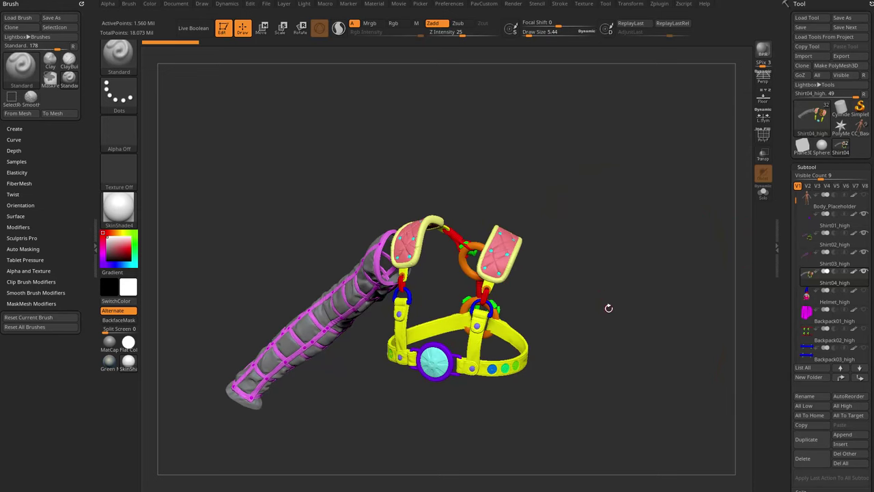
Show all the subtools and hide Body_Placeholder so that only the gear is displayed
shift+click(864, 276)
shift+click(865, 276)
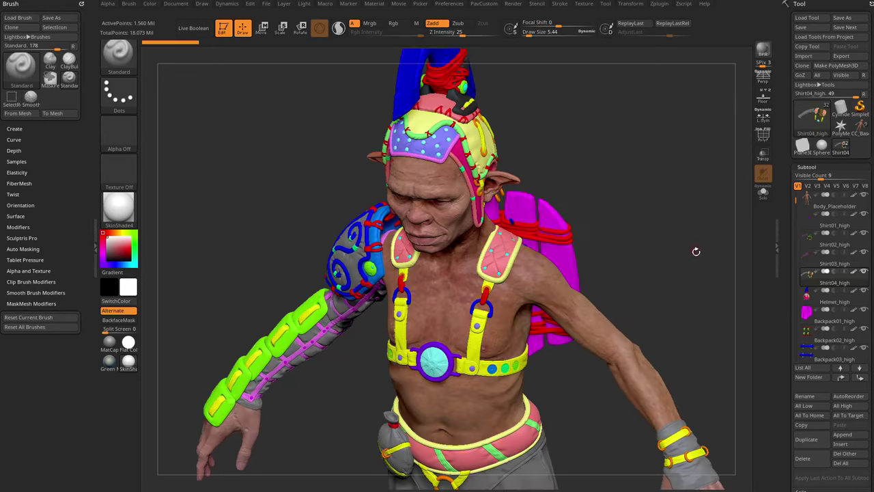
drag(676, 229, 652, 231)
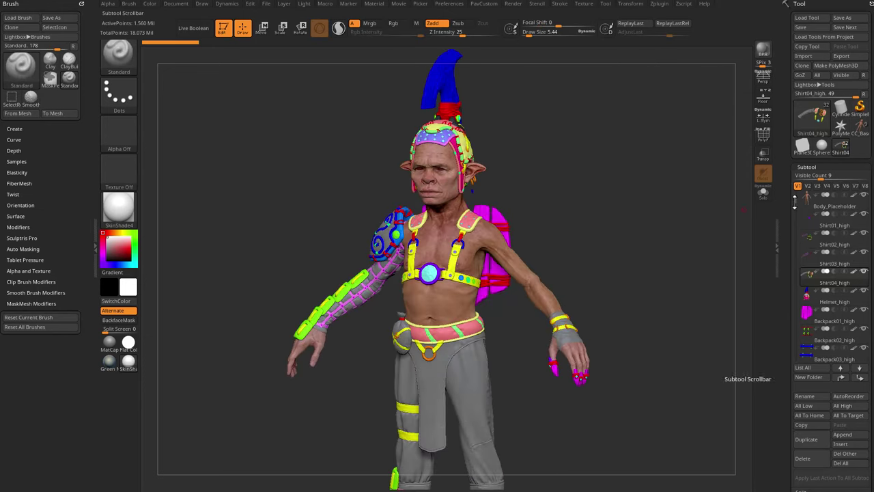
drag(795, 202, 796, 194)
click(863, 214)
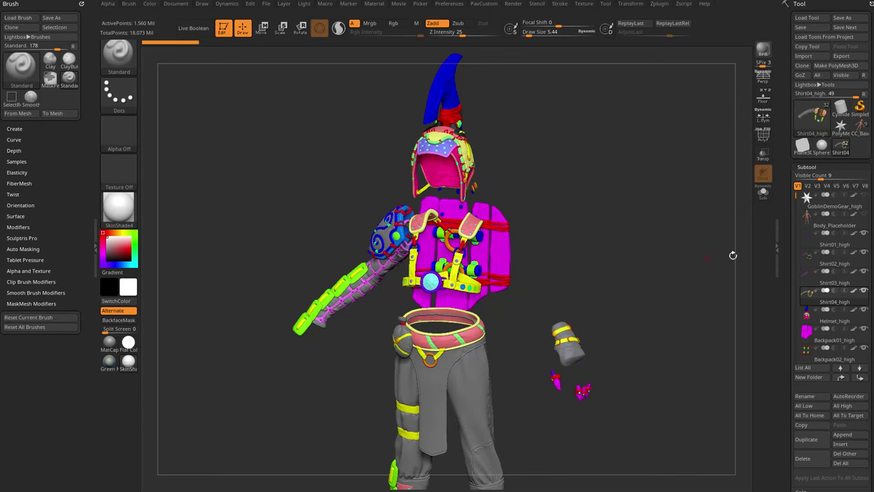
drag(794, 198, 794, 212)
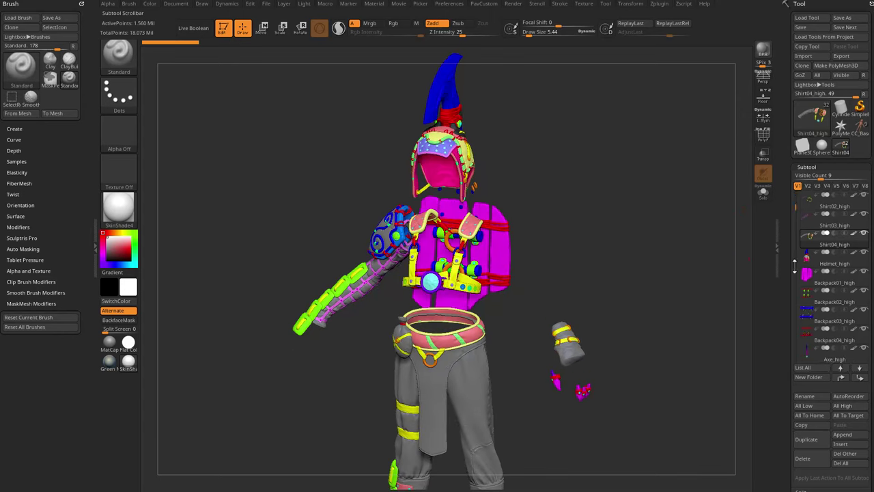
Select and isolate Helmet_high, frame it close up and set the draw size to about 8.5
click(824, 265)
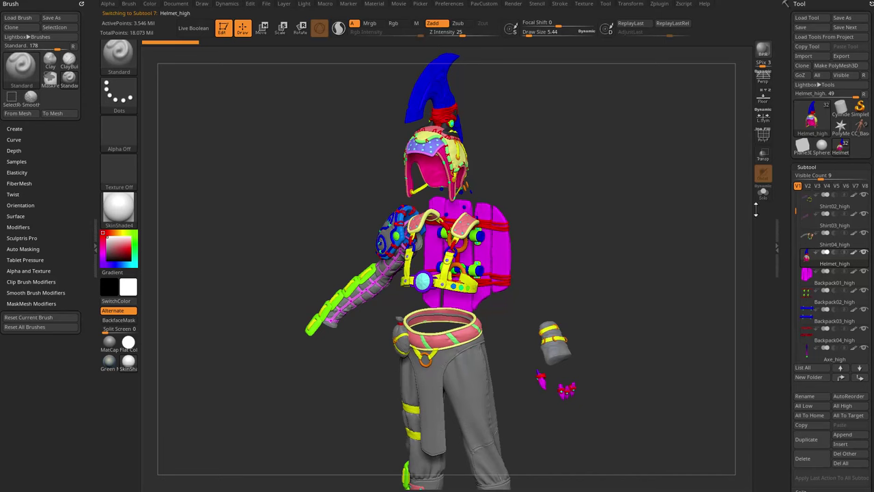
click(763, 193)
mouse_move(610, 285)
alt+mouse_down()
mouse_move(646, 316)
mouse_move(649, 226)
mouse_move(633, 243)
mouse_move(643, 261)
alt+mouse_up()
key(s)
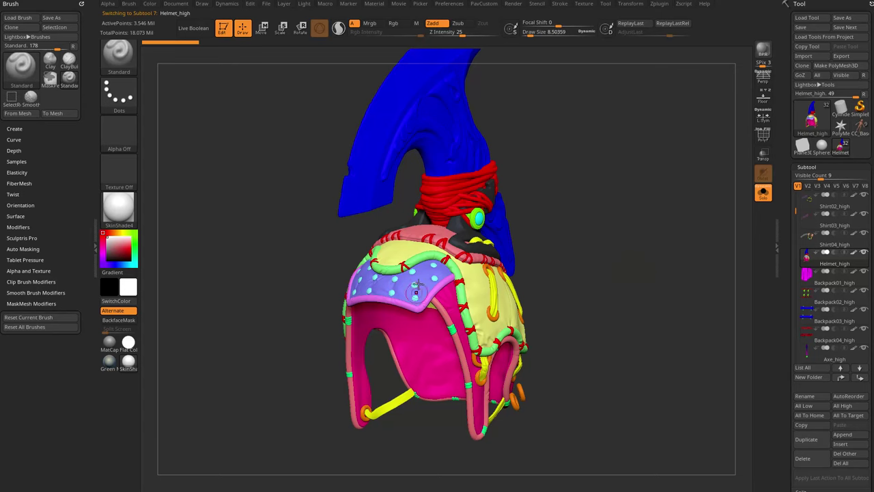
Examine the isolated helmet's blade, red wrapping, stitched trim and ring straps from the front and side
drag(630, 268, 628, 248)
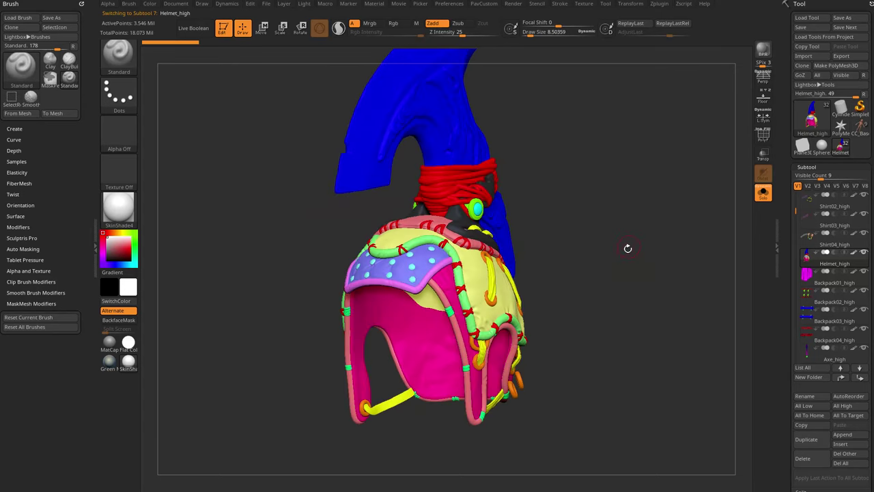
right_drag(499, 227, 475, 247)
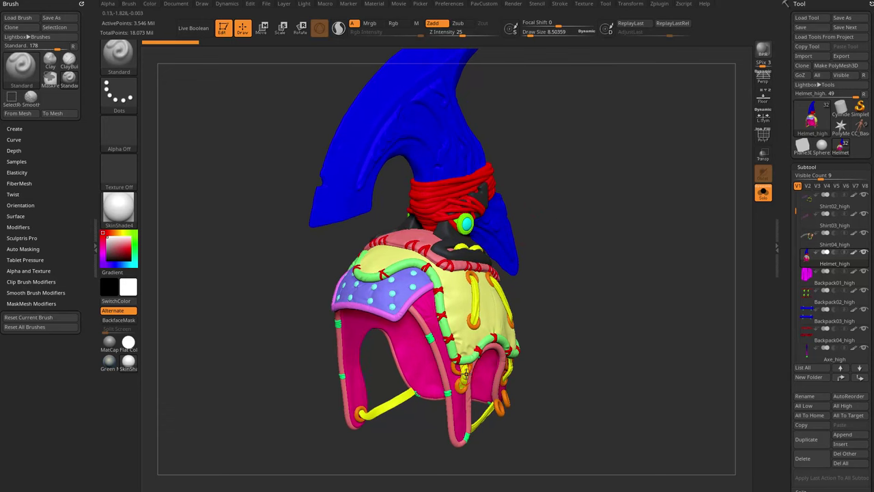
drag(594, 232, 552, 214)
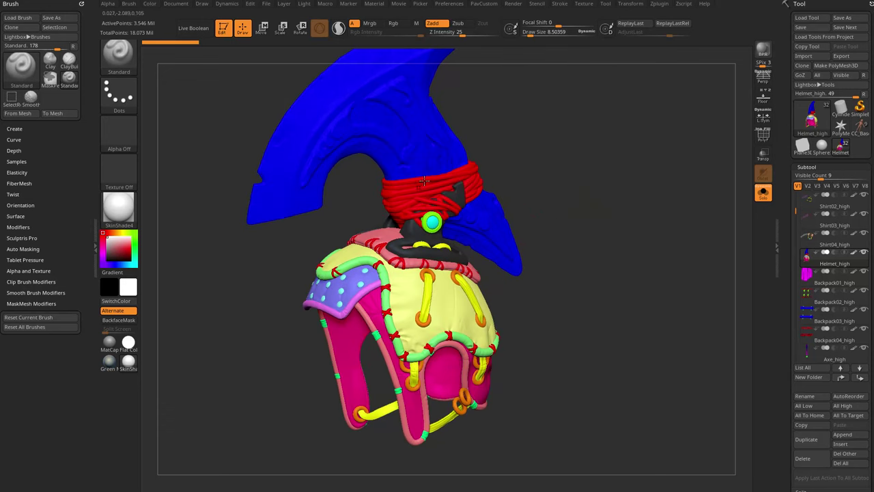
drag(549, 174, 387, 170)
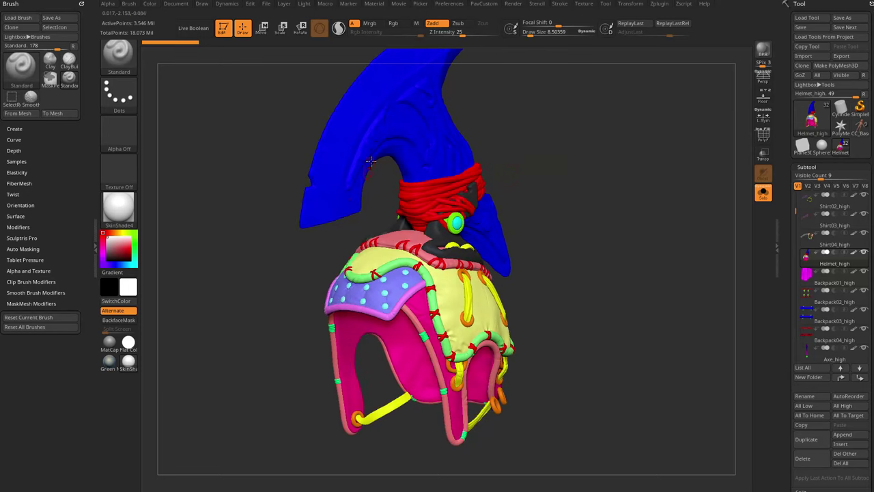
drag(585, 298, 486, 300)
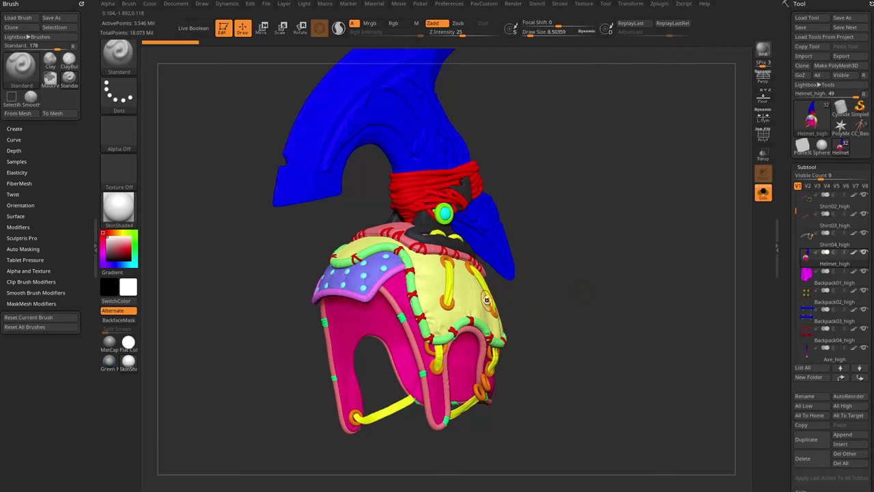
mouse_move(602, 208)
mouse_down()
mouse_move(633, 194)
mouse_move(615, 206)
mouse_up()
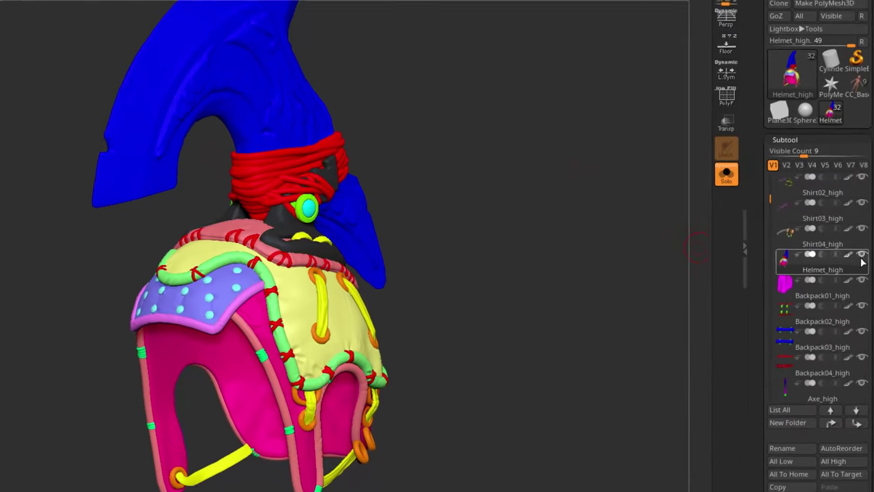
Hide every subtool except Helmet_high and turn on transparency, ghost and solo display for it
click(863, 253)
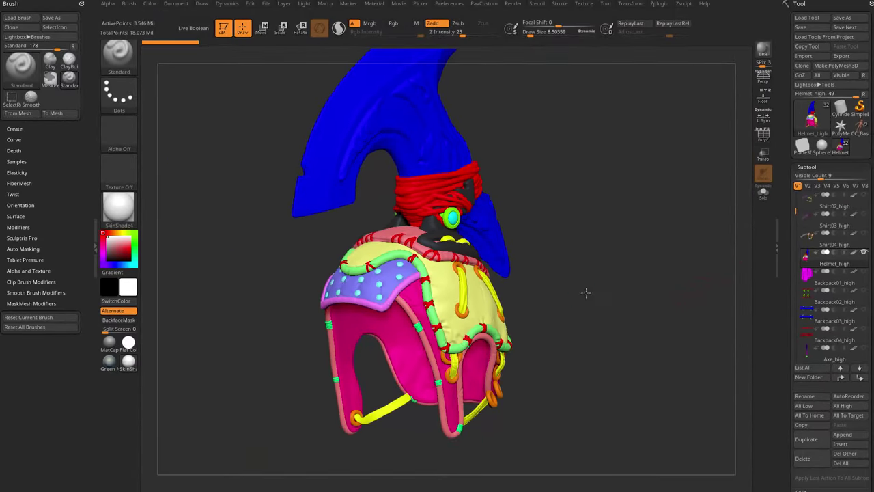
drag(585, 293, 616, 298)
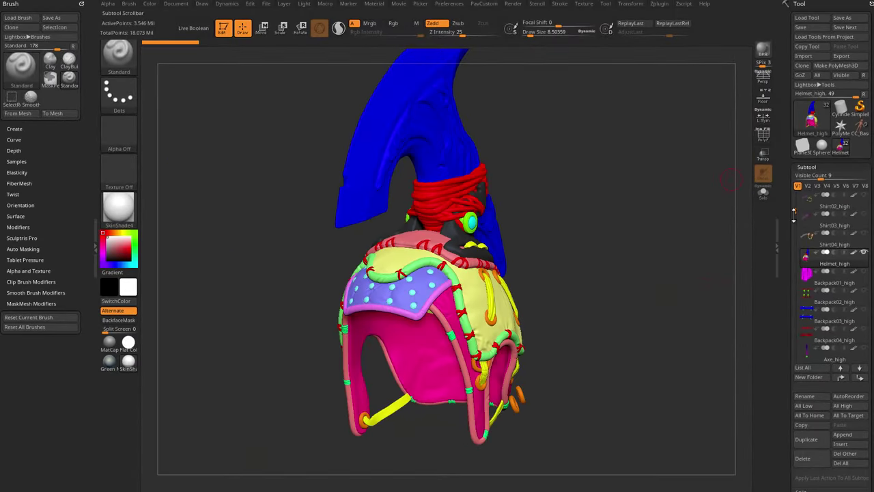
drag(796, 214, 786, 191)
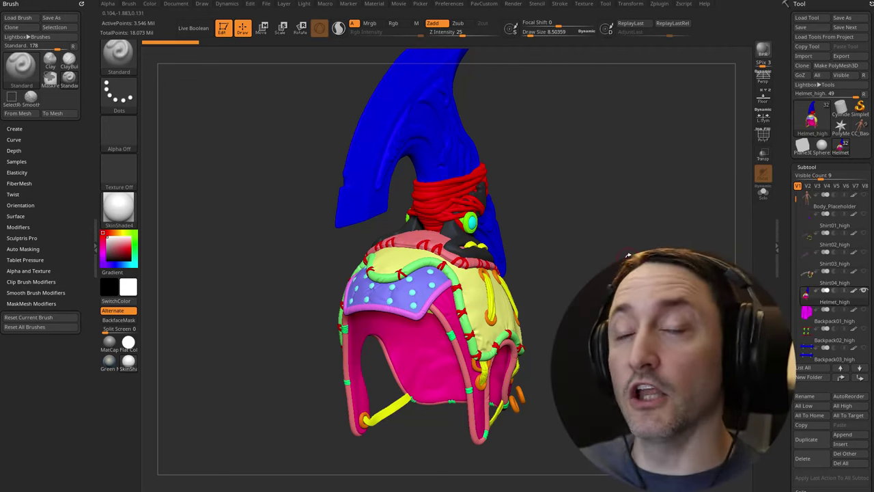
drag(631, 300, 601, 297)
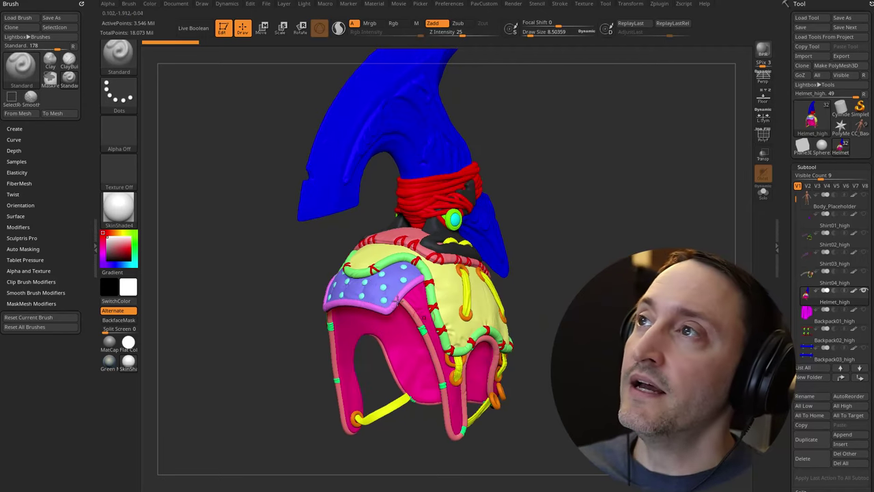
click(760, 169)
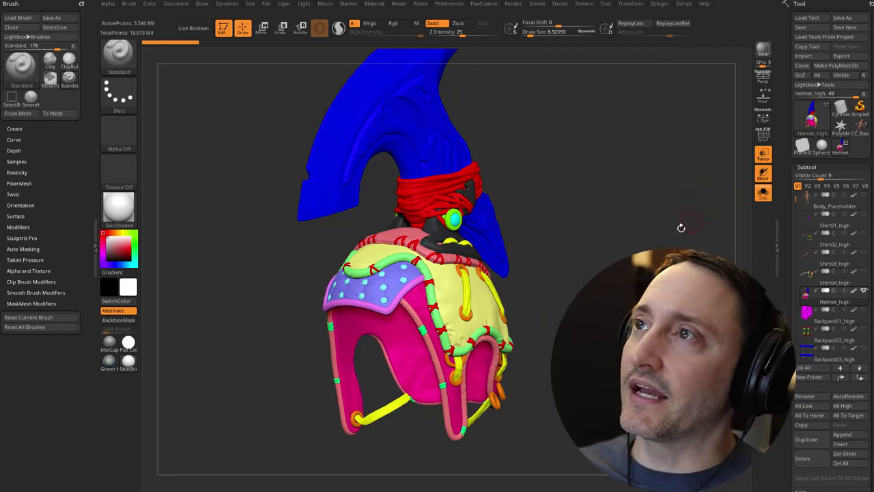
drag(654, 202, 684, 204)
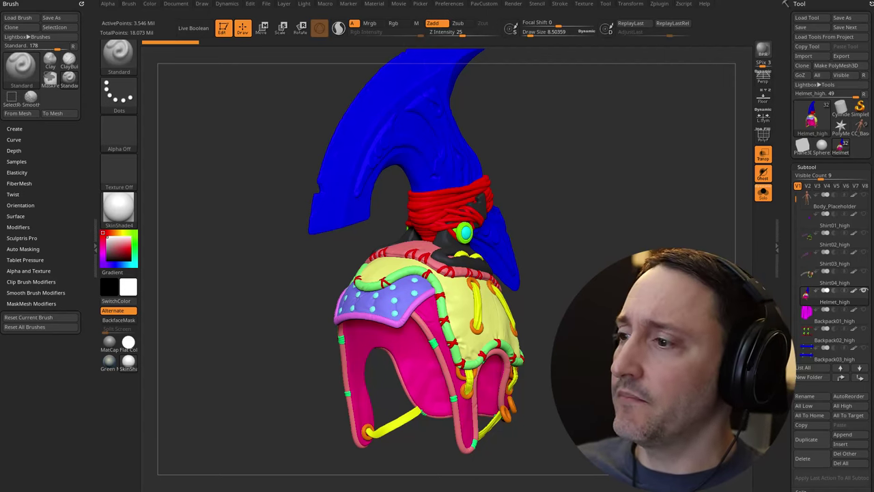
Switch to the browser, move the ZBrush Summit 2018 video to the Grandma Test slide at 8:45, and return to ZBrush
drag(464, 488, 341, 64)
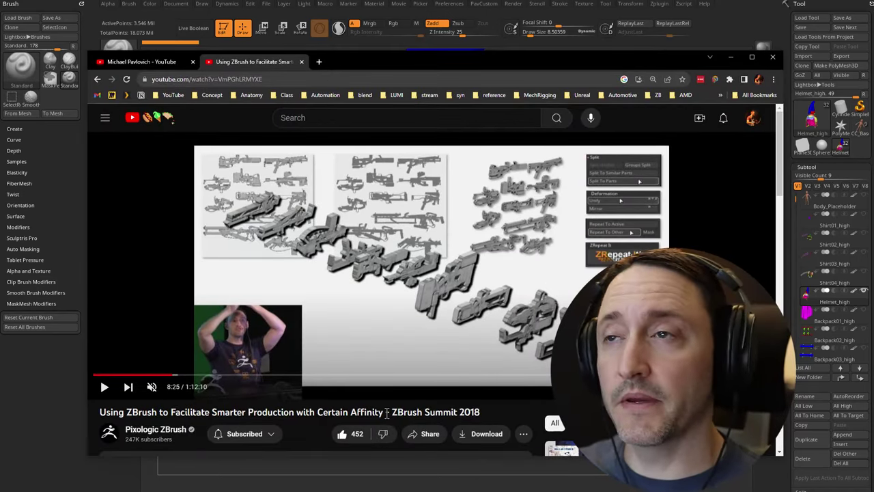
drag(152, 375, 176, 379)
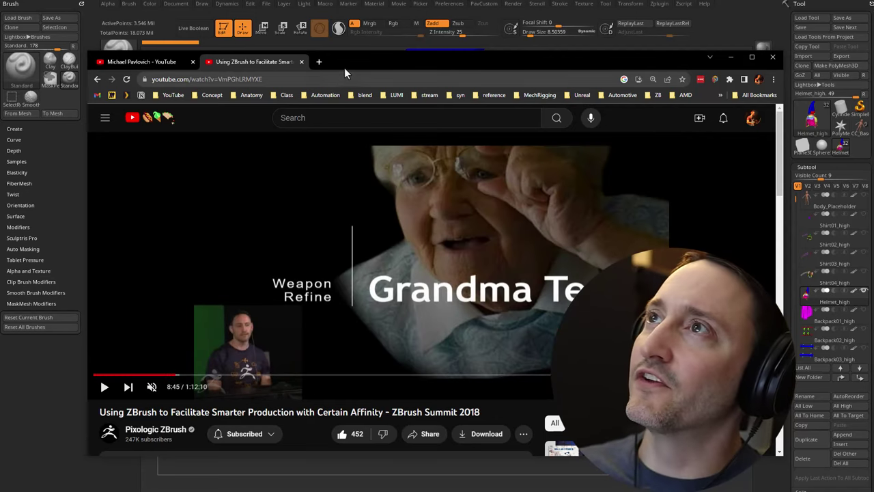
click(730, 57)
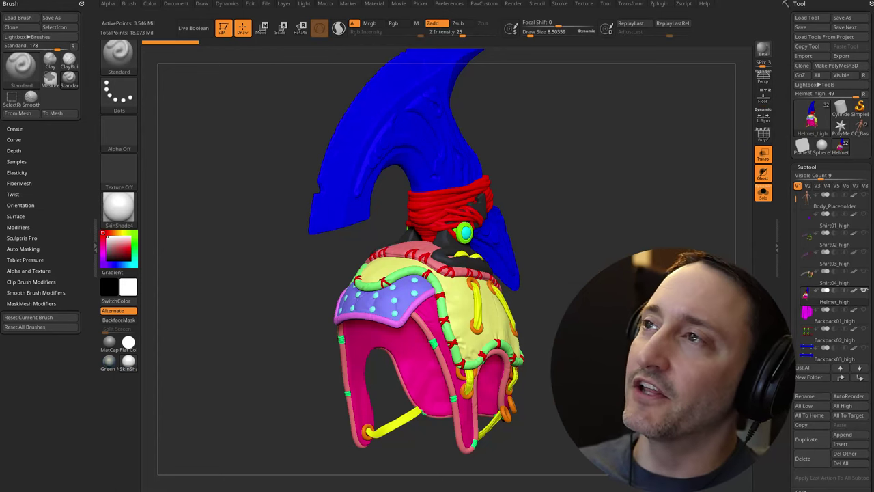
Examine the helmet's silhouette and large shapes by turning it from the front to the side and back
mouse_move(604, 206)
mouse_down()
mouse_move(629, 199)
mouse_move(615, 207)
mouse_up()
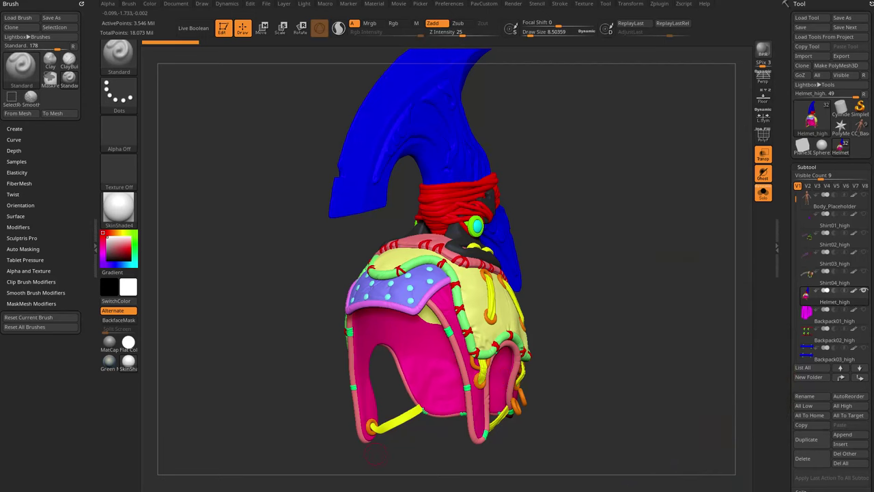
drag(403, 491, 373, 54)
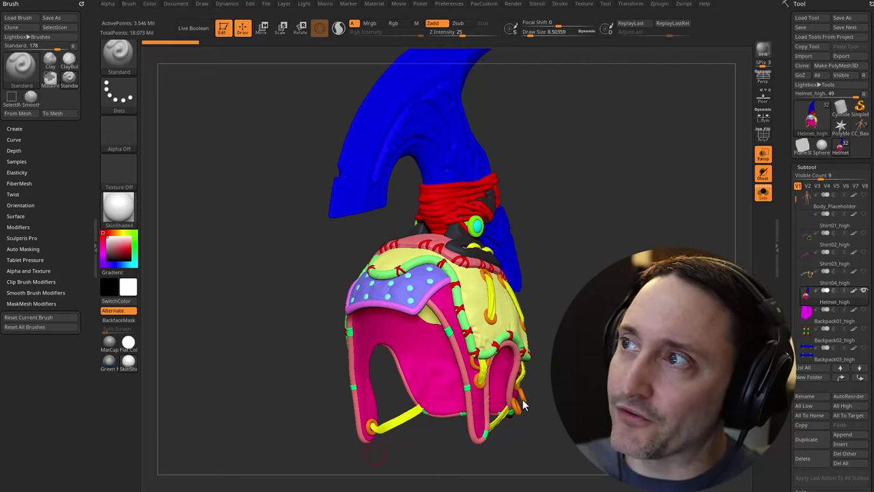
drag(592, 218, 330, 117)
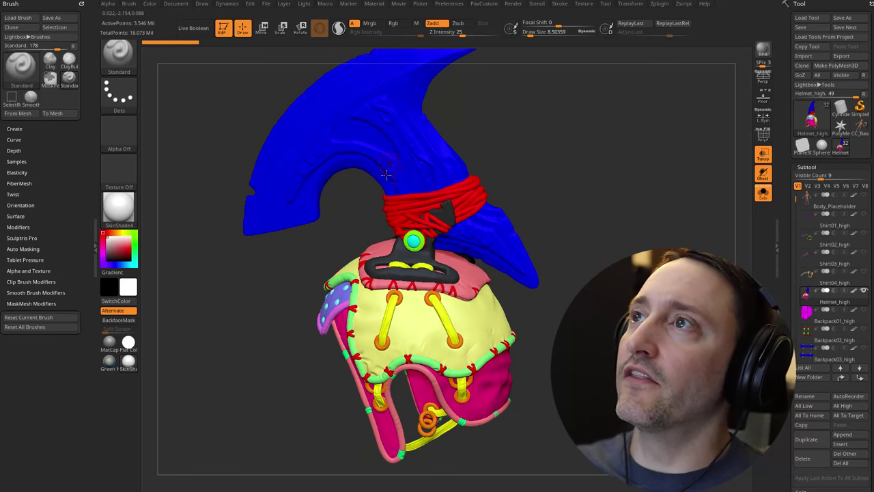
drag(386, 174, 597, 198)
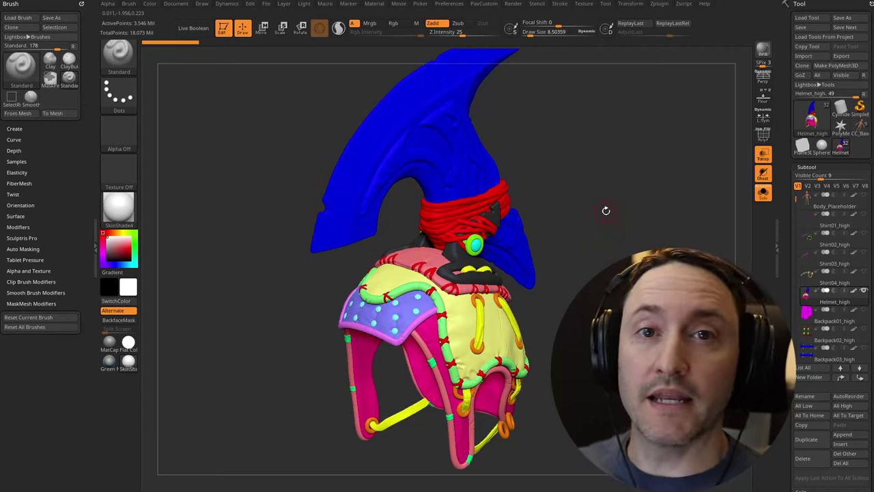
Check the GoblinDemoGear_high.ztl file in the GearBake folder through the tool save dialog, leaving it without saving
mouse_move(609, 232)
mouse_down()
mouse_move(620, 230)
mouse_move(627, 281)
mouse_move(620, 218)
mouse_up()
drag(598, 268, 627, 260)
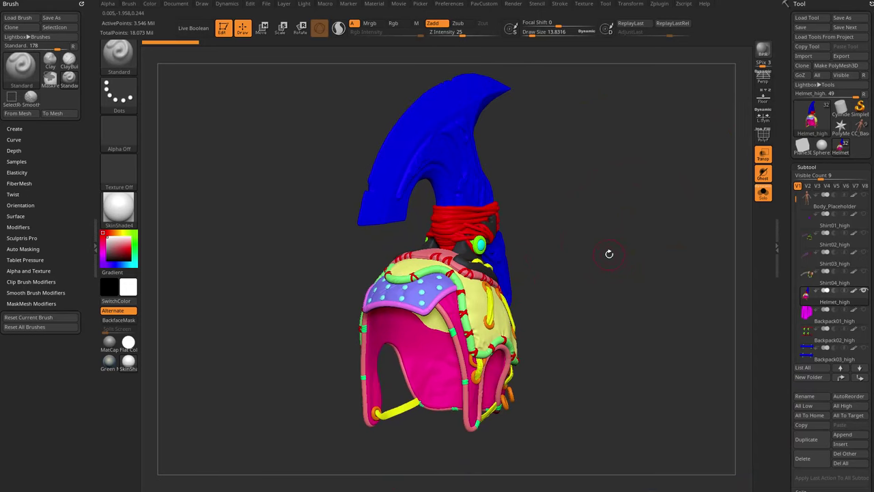
drag(607, 238, 607, 231)
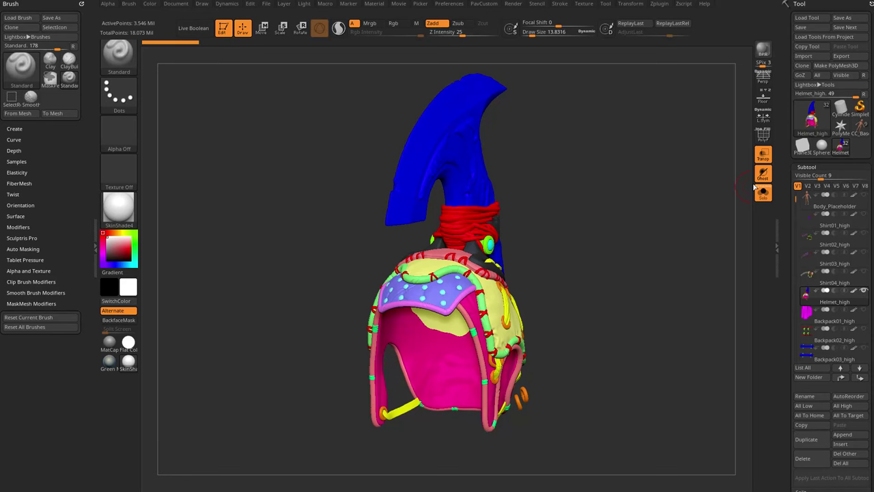
drag(667, 191, 653, 189)
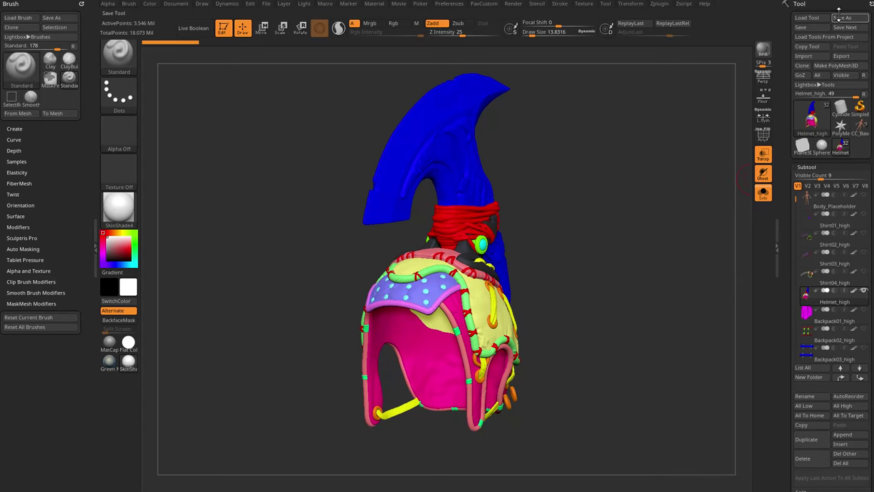
click(143, 74)
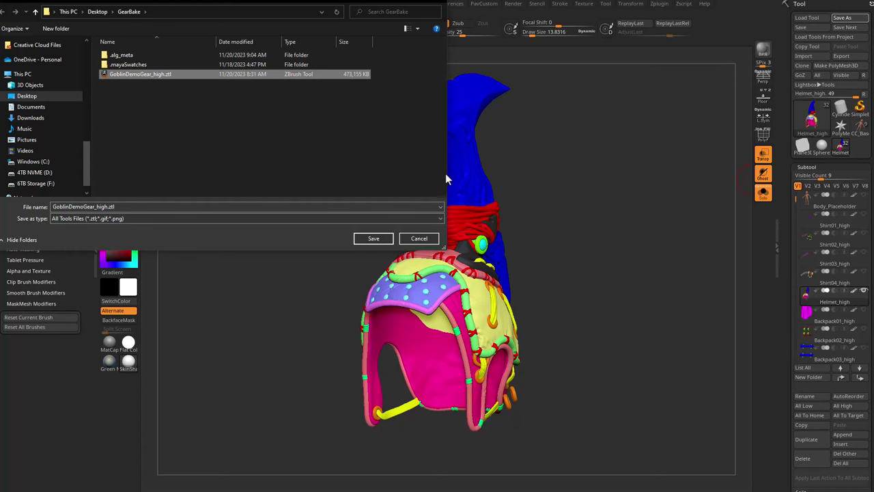
click(418, 238)
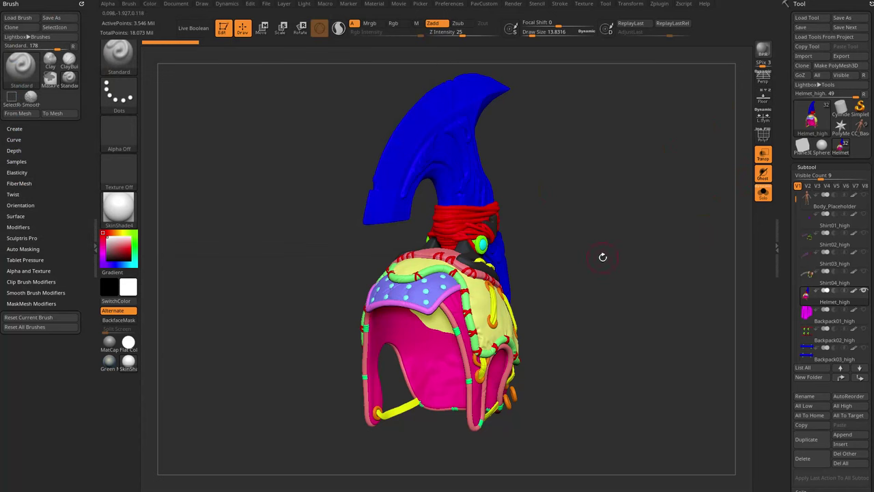
Make Shirt02_high the active subtool and turn off the solo and transparency display
drag(655, 190, 556, 303)
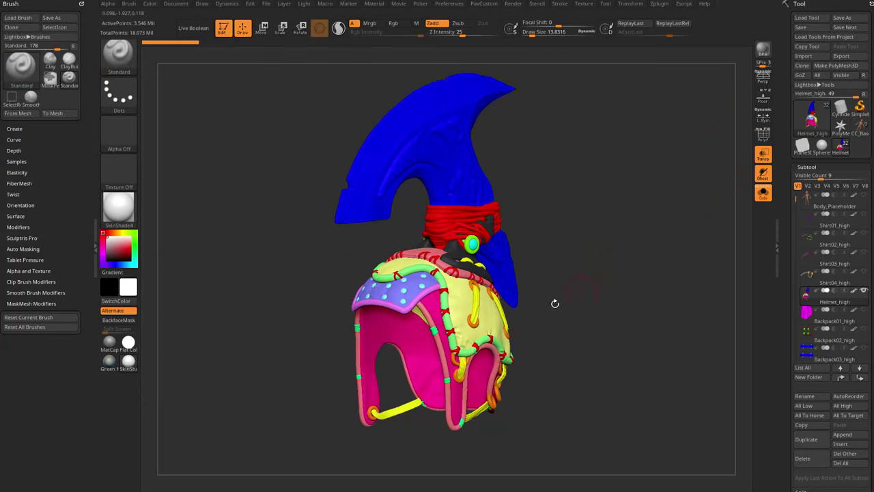
drag(658, 279, 770, 193)
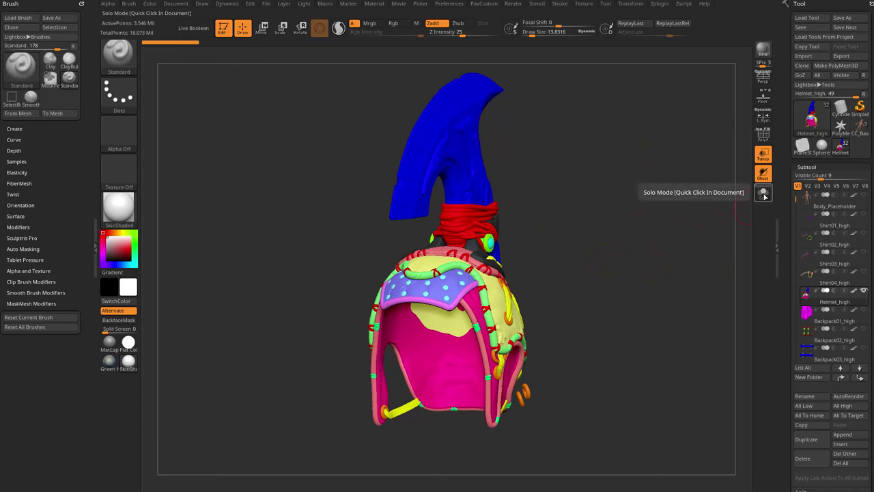
click(834, 239)
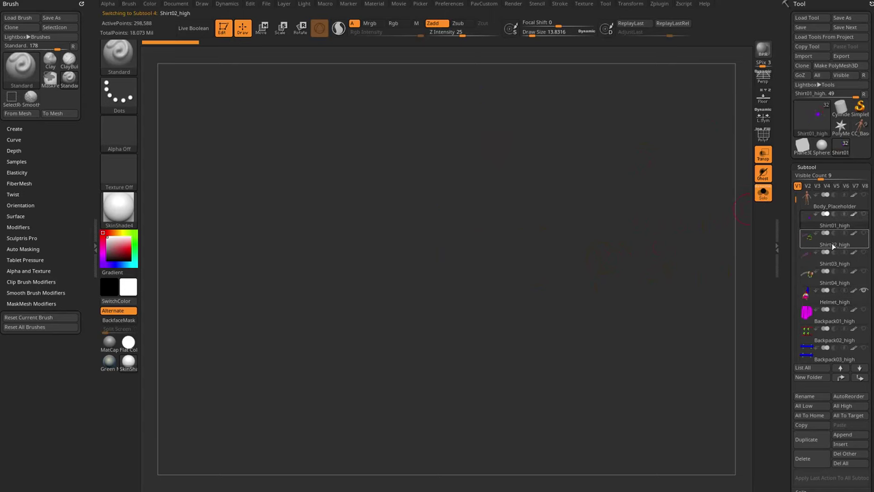
click(763, 192)
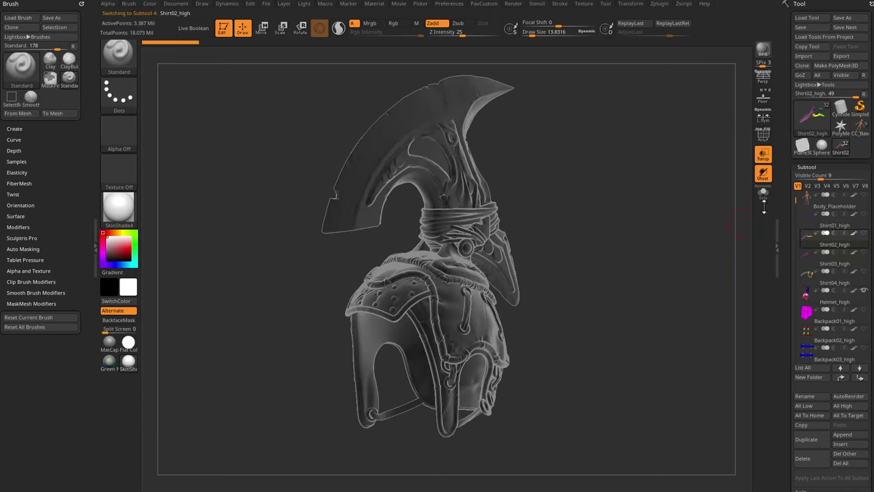
drag(738, 218, 688, 222)
click(762, 155)
drag(687, 222, 723, 221)
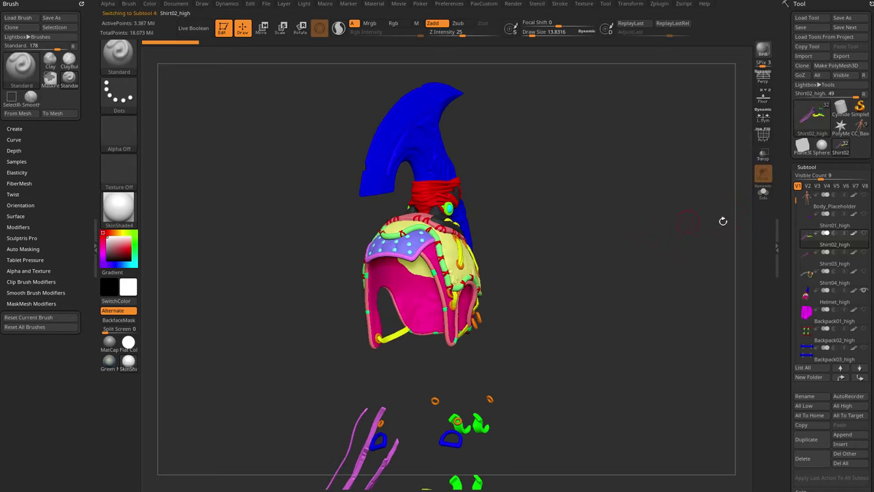
alt+drag(679, 288, 742, 240)
Step through the subtools from Shirt01_high to Shirt04_high, then make Helmet_high active and frame it in the view
click(830, 226)
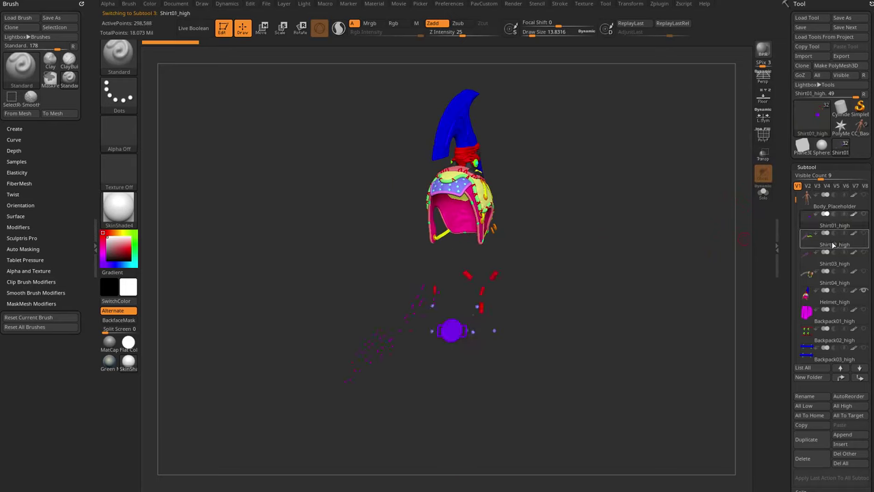
click(833, 245)
click(834, 264)
click(834, 285)
click(833, 302)
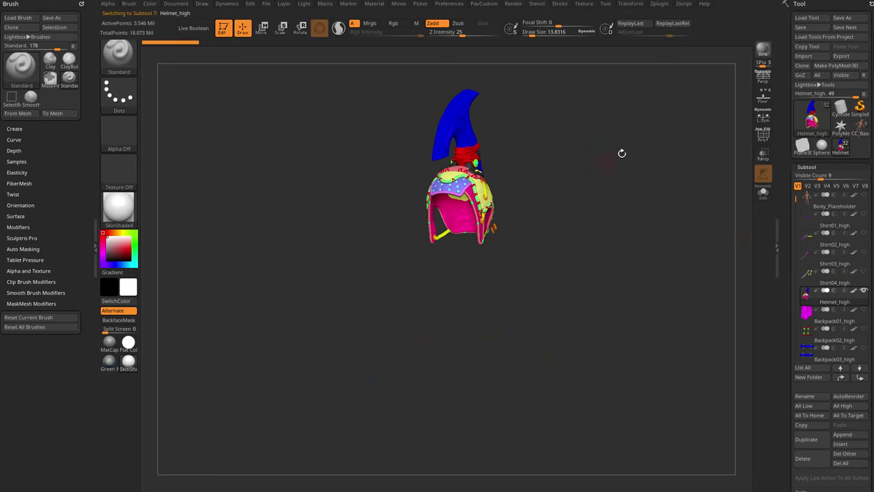
key(f)
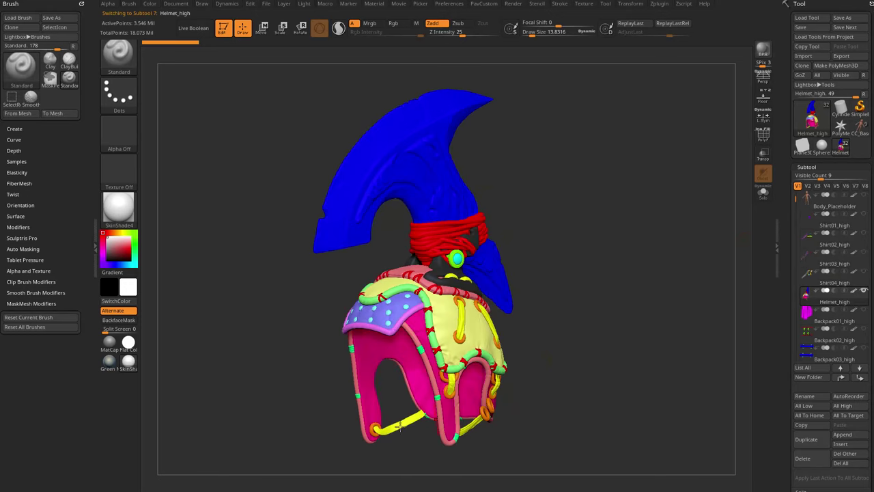
drag(594, 241, 607, 239)
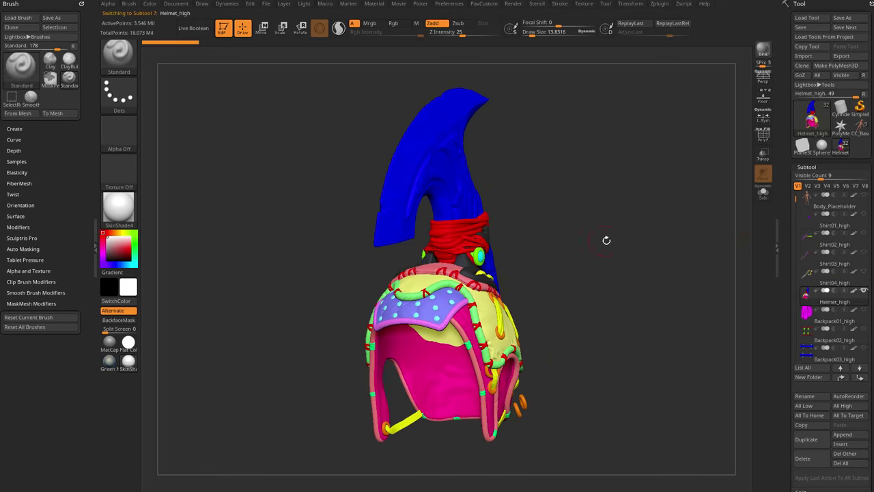
Turn off the polypaint colour display so the helmet shows as a plain white sculpt
key(shift)
click(853, 291)
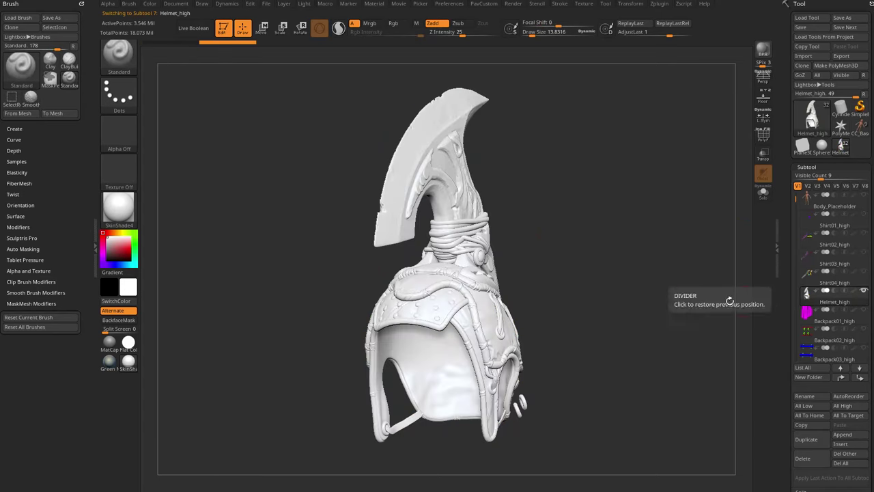
alt+drag(694, 289, 689, 293)
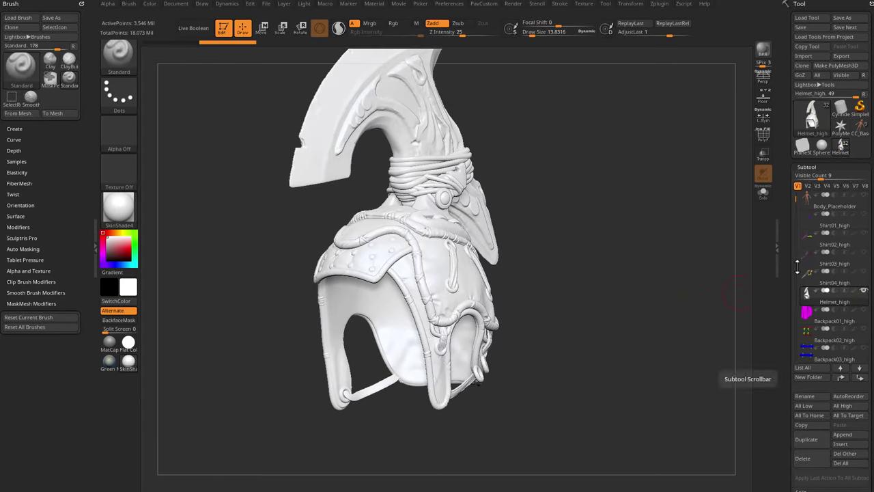
drag(634, 241, 676, 284)
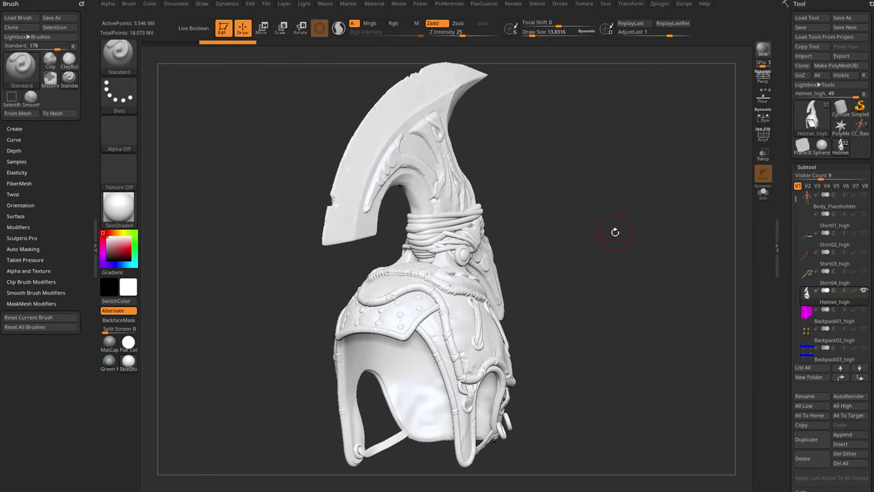
Merge the helmet into one mesh with DynaMesh at a resolution of 992
drag(789, 328, 799, 228)
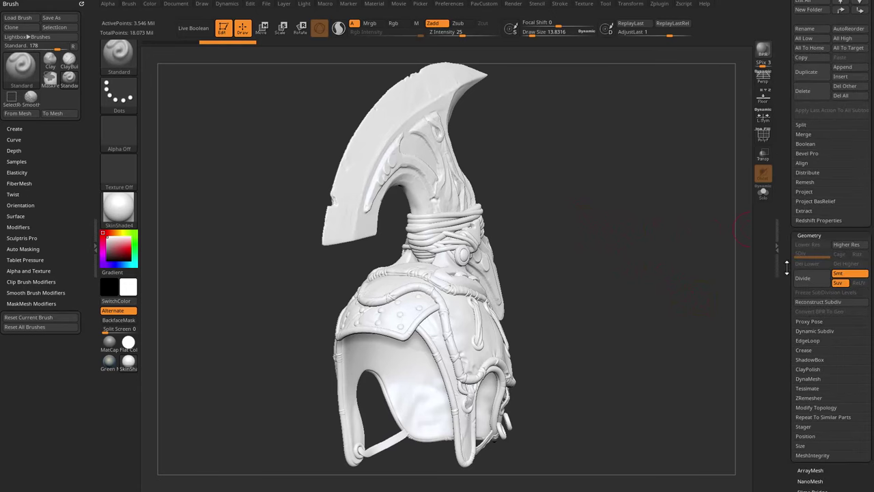
drag(805, 342, 827, 285)
click(808, 288)
scroll(819, 287, down, 1)
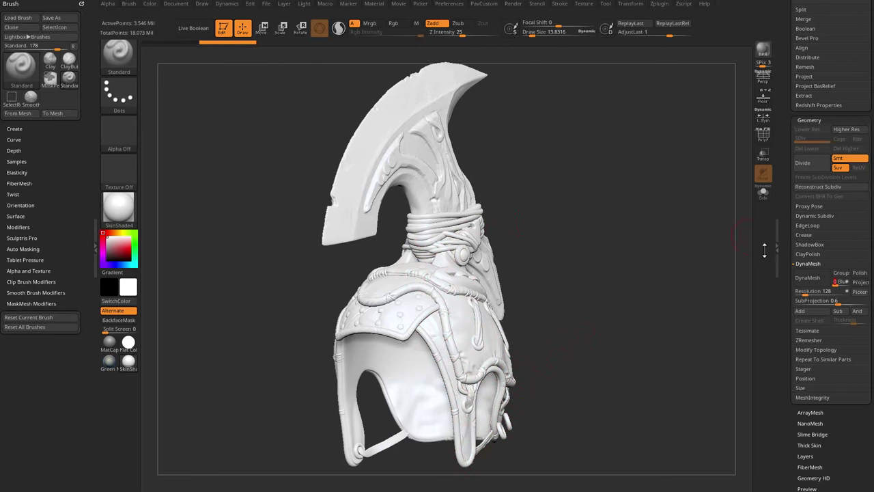
drag(803, 293, 820, 294)
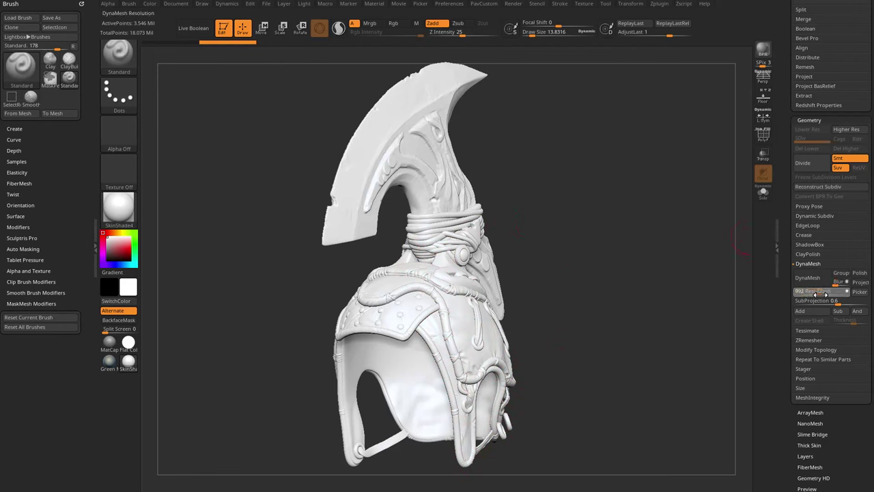
click(815, 294)
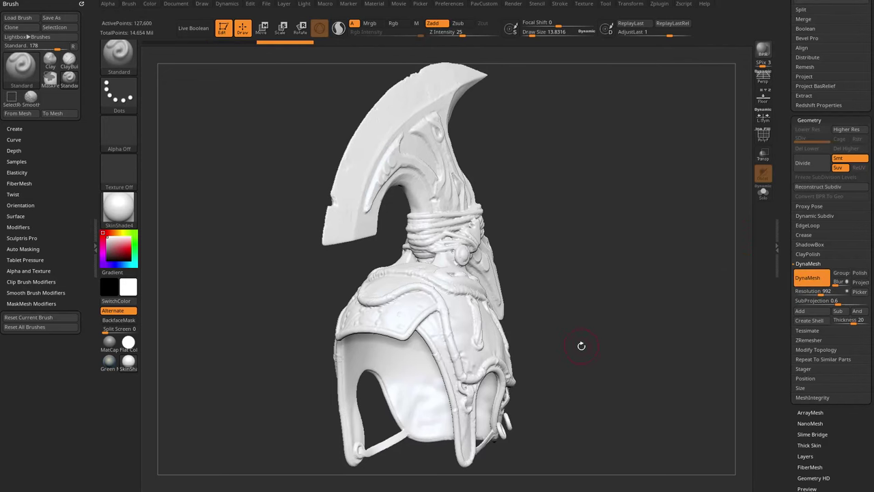
drag(571, 296, 618, 295)
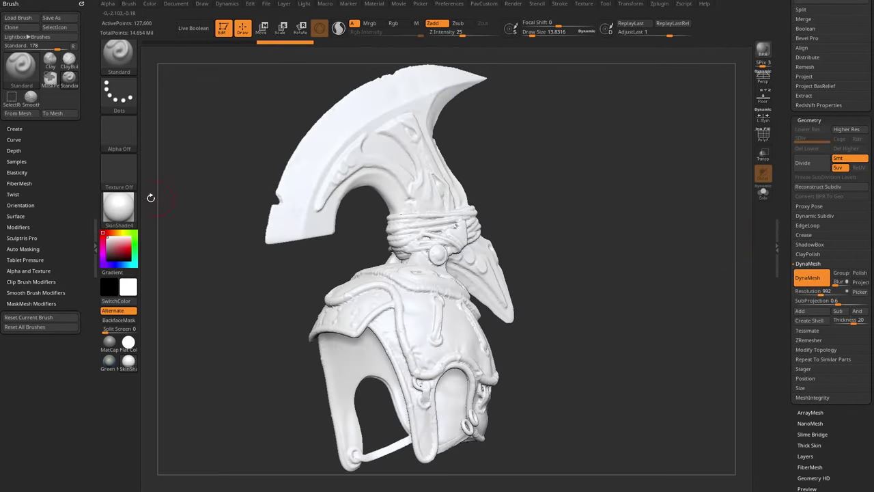
Apply the Green Metallic material to the helmet
click(133, 209)
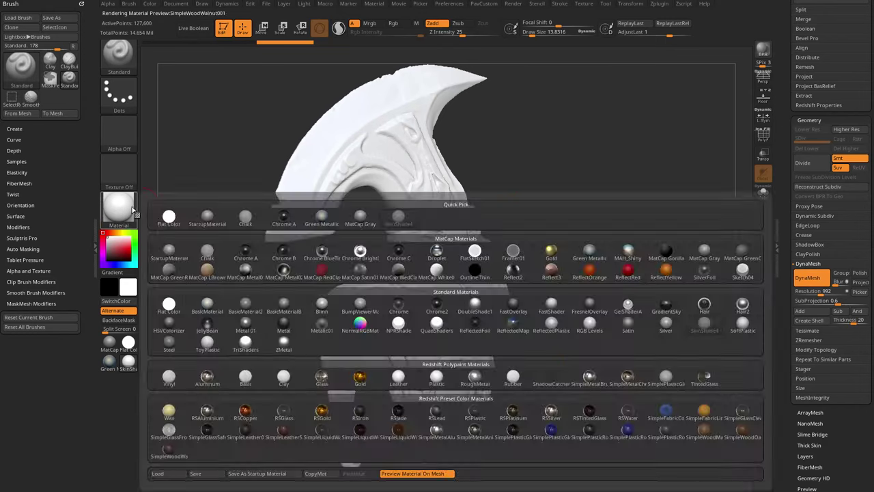
click(586, 256)
drag(681, 260, 681, 254)
alt+drag(681, 255, 697, 280)
Set the Standard brush's draw size to about 11 and undo the DynaMesh of the helmet
key(s)
click(566, 254)
mouse_move(613, 177)
alt+mouse_down()
mouse_move(633, 215)
mouse_move(660, 213)
mouse_move(642, 217)
alt+mouse_up()
key(s)
click(636, 214)
key(s)
mouse_move(412, 180)
mouse_down()
mouse_move(429, 179)
mouse_move(417, 179)
mouse_up()
mouse_move(553, 175)
mouse_down()
mouse_move(543, 170)
mouse_move(552, 179)
mouse_up()
key(ctrl+z)
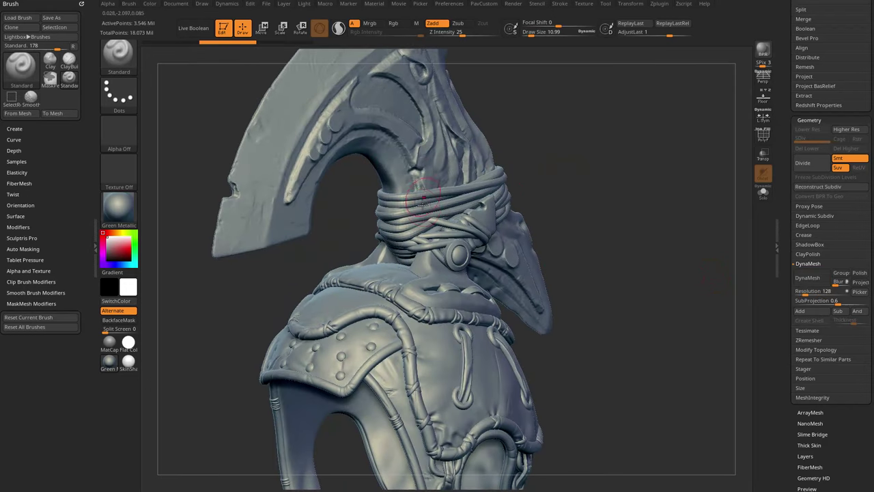
Choose the Move brush and enable Topological in its auto masking options
key(b)
key(m)
key(v)
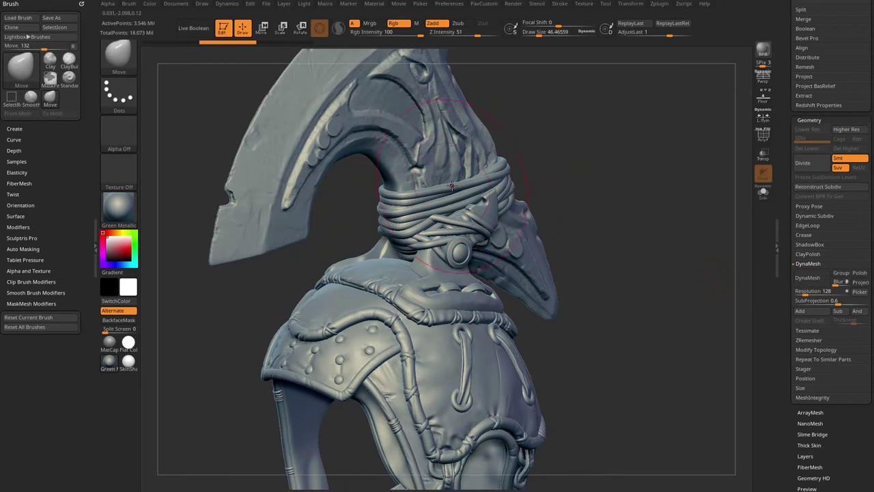
key(shift)
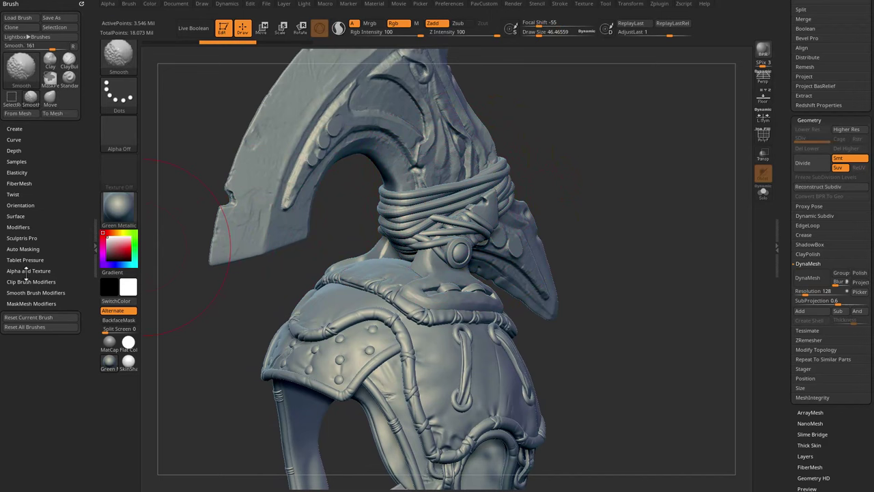
click(23, 249)
click(30, 287)
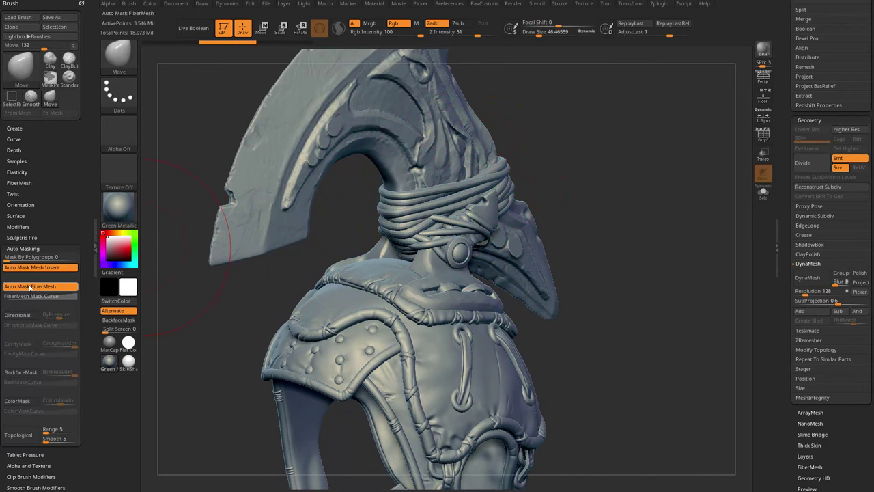
Try to pull the strands of the wrapping at the blade's base with the Move brush, then undo it
drag(545, 172, 574, 174)
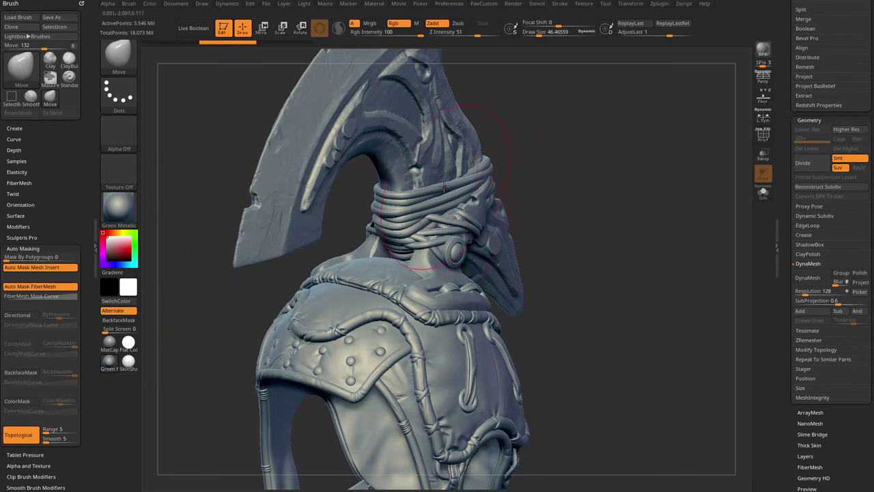
mouse_move(471, 203)
mouse_down()
mouse_move(507, 216)
mouse_move(532, 209)
mouse_up()
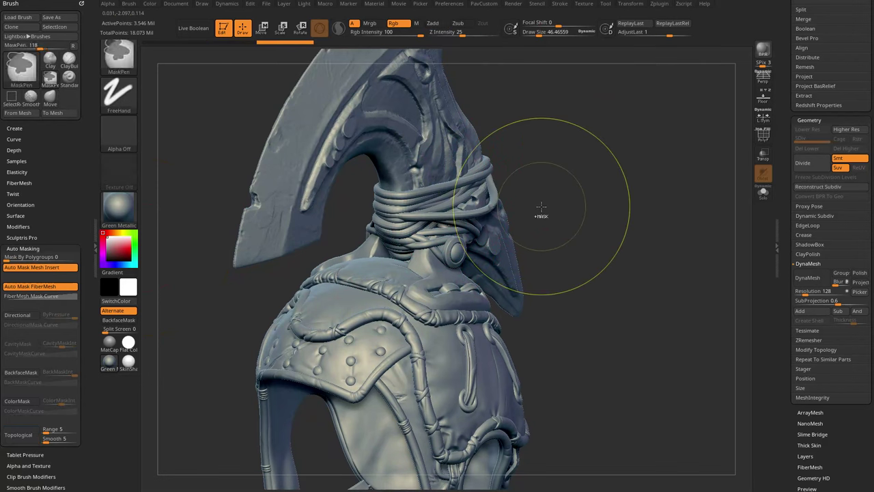
key(ctrl+z)
Set the DynaMesh resolution to 888 and DynaMesh the helmet
drag(681, 274, 645, 258)
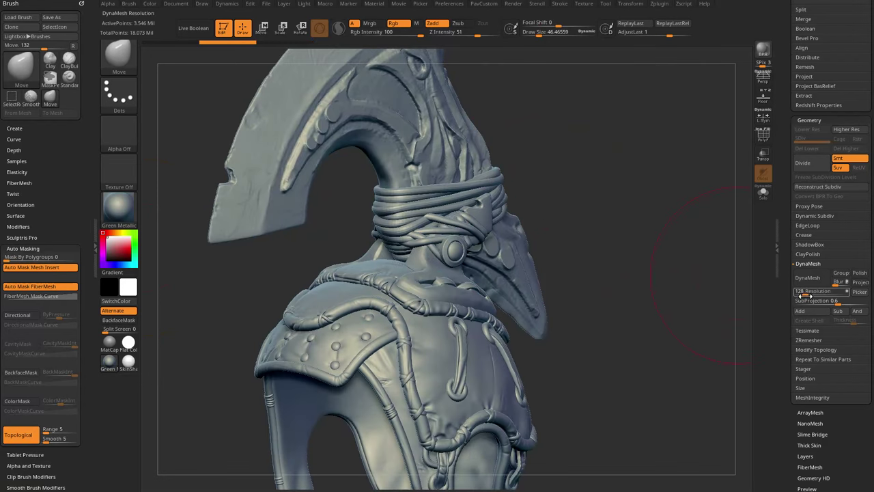
drag(819, 291, 823, 291)
click(807, 277)
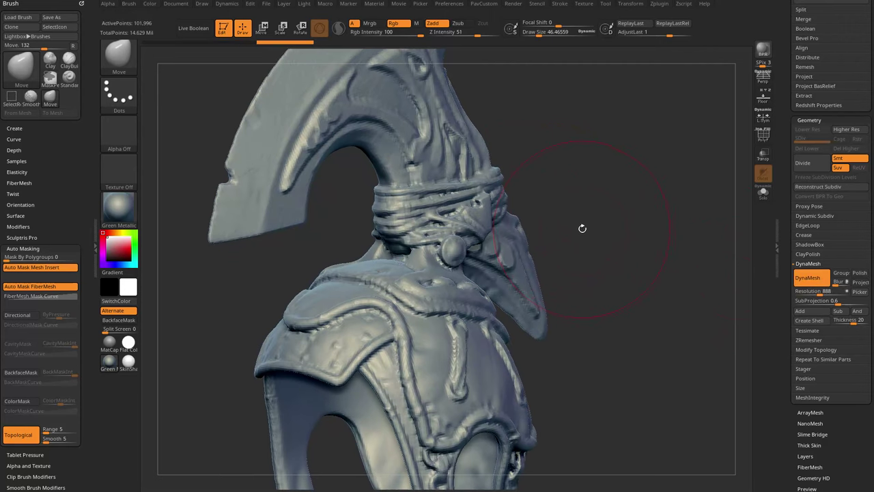
Try smoothing the wrapping strands below the blade into one soft surface, then undo the smoothing
mouse_move(590, 264)
mouse_down()
mouse_move(630, 187)
mouse_move(639, 230)
mouse_move(615, 225)
mouse_up()
key(shift)
shift+drag(449, 213, 387, 231)
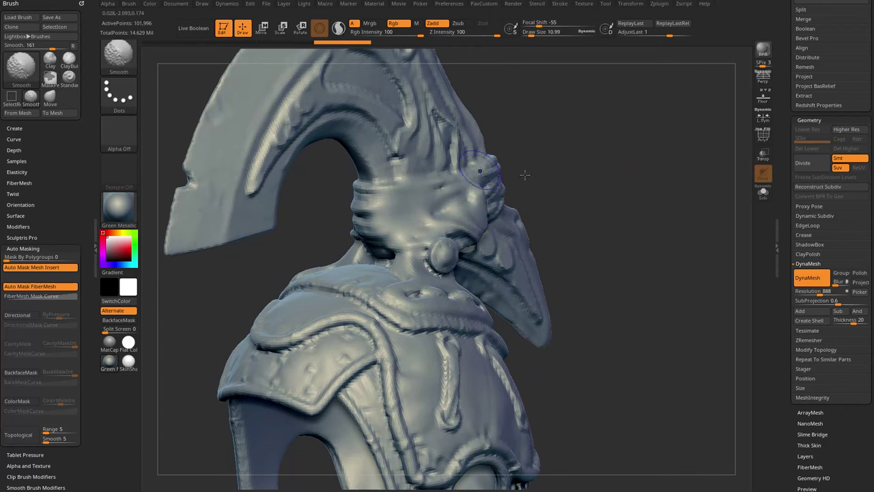
mouse_move(524, 175)
mouse_down()
mouse_move(669, 178)
mouse_move(654, 170)
mouse_move(657, 240)
mouse_move(699, 242)
mouse_move(633, 242)
mouse_up()
key(ctrl+z)
Switch to the Standard brush with a draw size of 5.44 and inspect the DynaMeshed wrapping and helmet side
key(b)
key(s)
key(t)
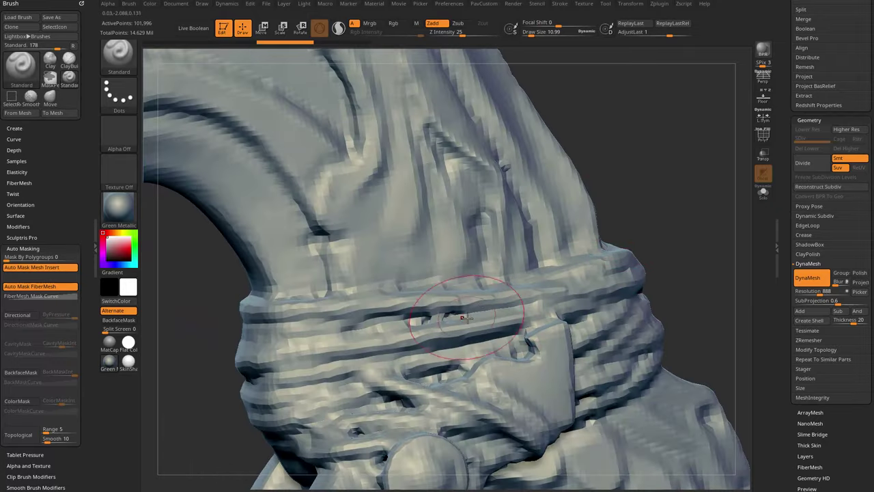
drag(651, 174, 755, 174)
key(s)
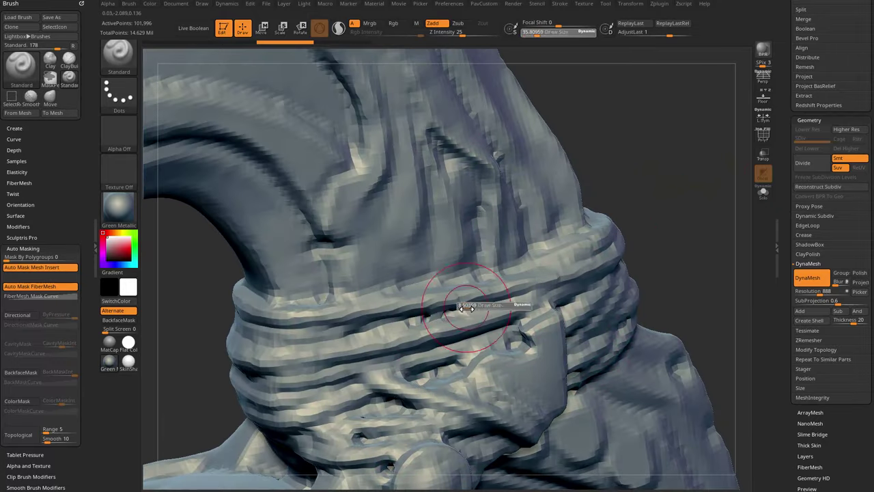
key(s)
drag(453, 313, 459, 314)
mouse_move(634, 186)
mouse_down()
mouse_move(658, 191)
mouse_move(611, 223)
mouse_move(613, 173)
mouse_up()
drag(613, 173, 550, 199)
drag(640, 226, 372, 323)
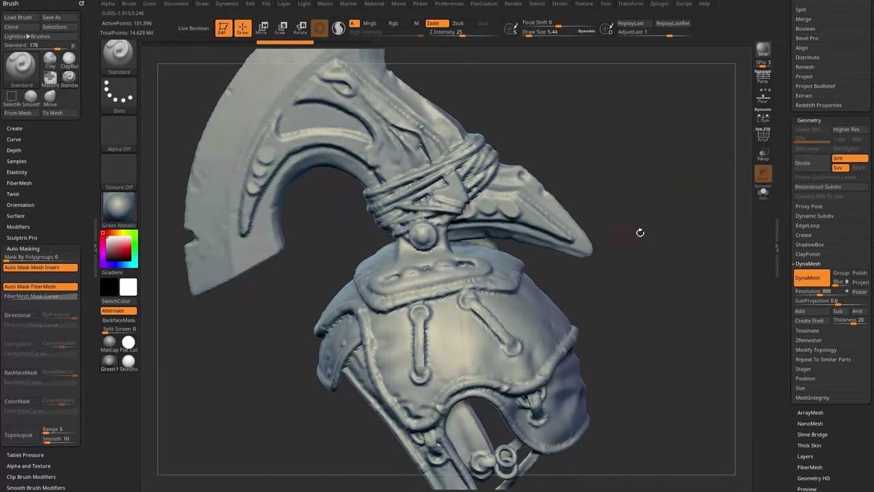
Switch to the browser and open the Houdini Auto Game Res playlist from the YouTube channel's created playlists
drag(477, 491, 372, 18)
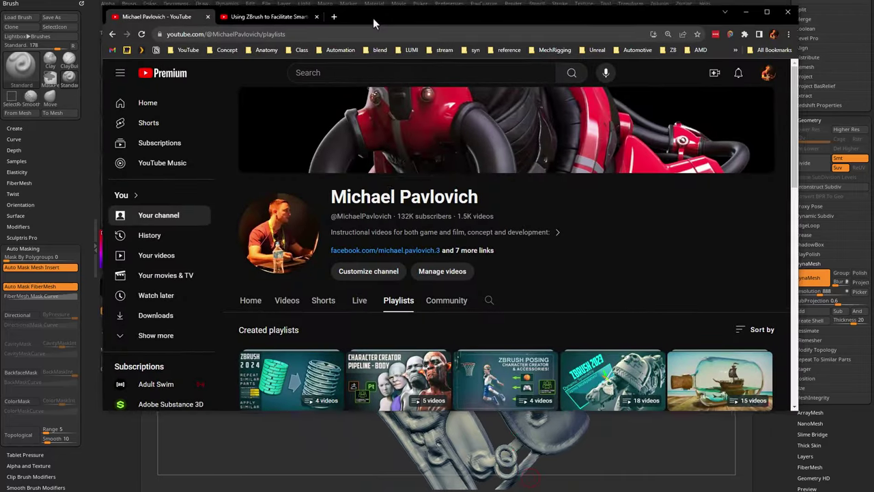
scroll(383, 229, down, 5)
scroll(341, 158, up, 3)
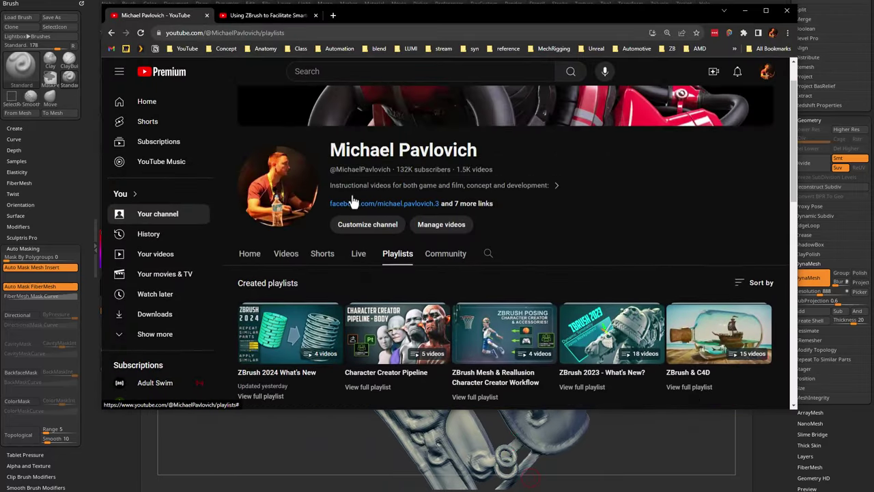
scroll(361, 224, down, 3)
scroll(362, 224, down, 2)
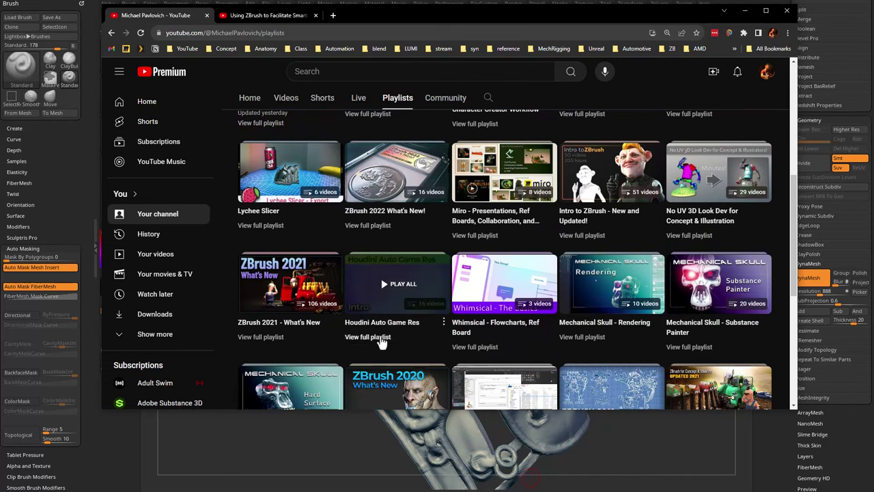
click(380, 337)
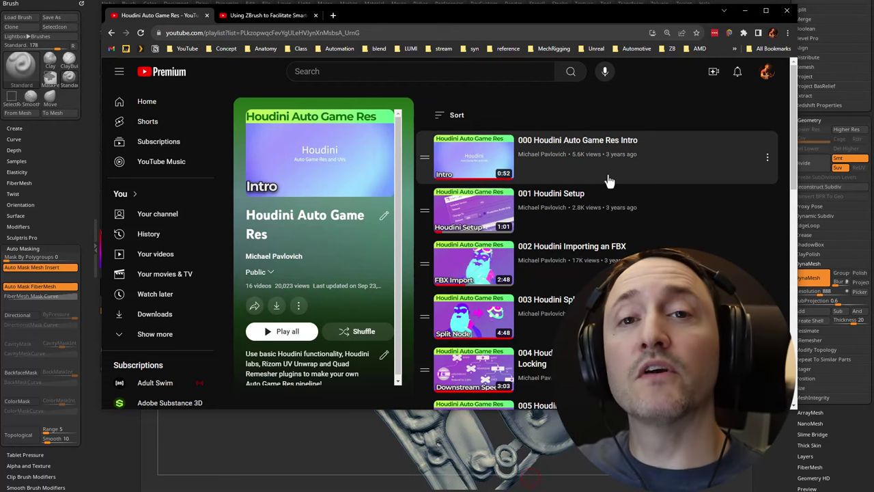
Look through the playlist's first videos, then put the browser away and return to ZBrush
scroll(609, 180, down, 2)
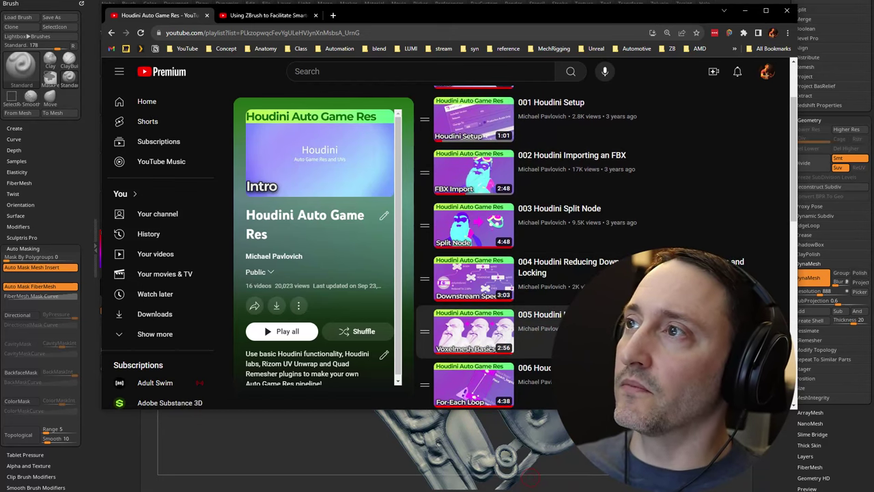
scroll(581, 329, down, 1)
drag(495, 14, 529, 489)
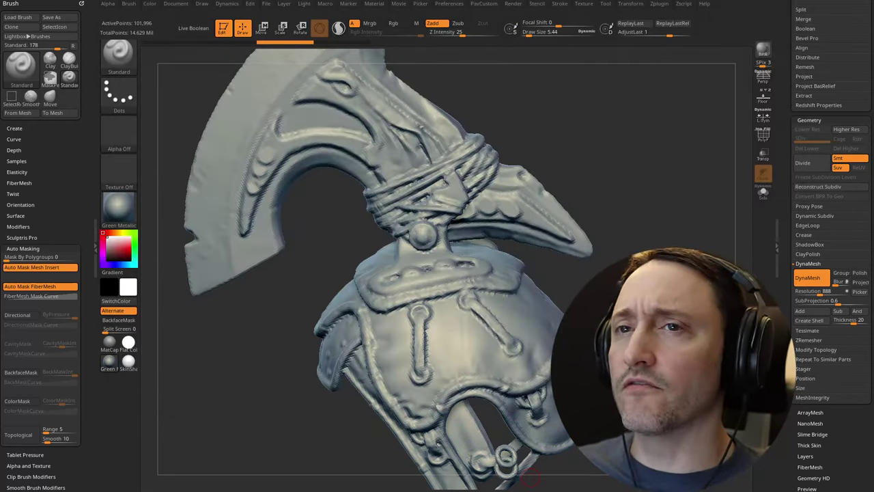
Show the PolyFrame wireframe and examine the DynaMesh topology of the wrapping strands below the blade
mouse_move(580, 182)
mouse_down()
mouse_move(655, 160)
mouse_move(700, 160)
mouse_move(661, 167)
mouse_move(692, 182)
mouse_move(680, 197)
mouse_move(698, 197)
mouse_move(643, 172)
mouse_move(623, 186)
mouse_move(669, 112)
mouse_move(659, 129)
mouse_move(707, 134)
mouse_move(468, 288)
mouse_up()
key(shift)
drag(614, 178, 654, 194)
click(762, 136)
drag(689, 157, 657, 180)
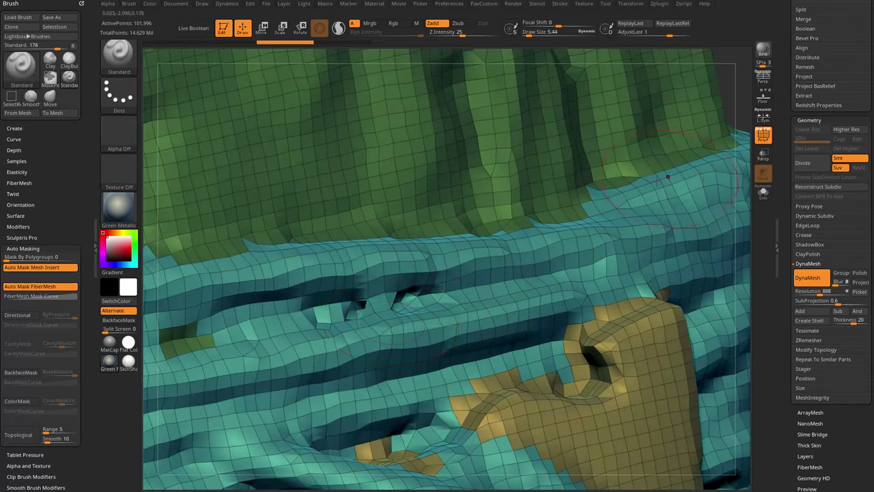
Enable Sculptris Pro and smooth a spot on the upper wrapping strands with a draw size of about 4.6
ctrl+right_drag(489, 307, 428, 285)
key(shift)
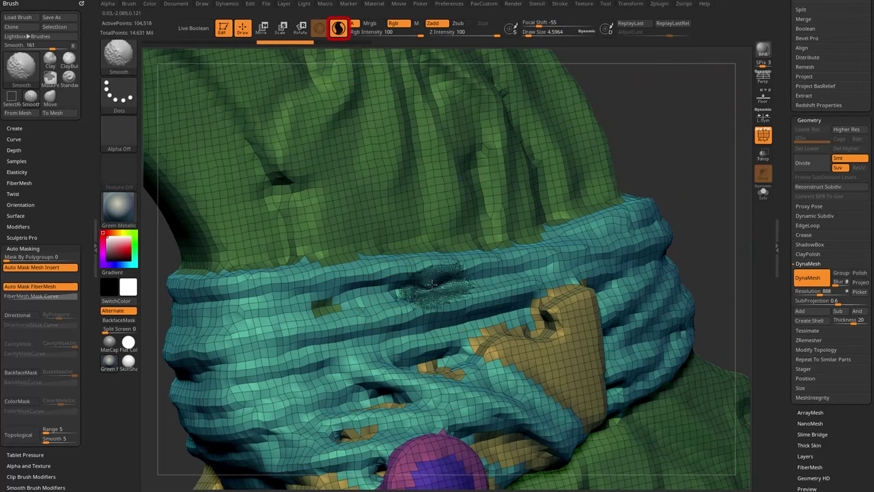
shift+drag(432, 284, 440, 281)
drag(681, 166, 544, 149)
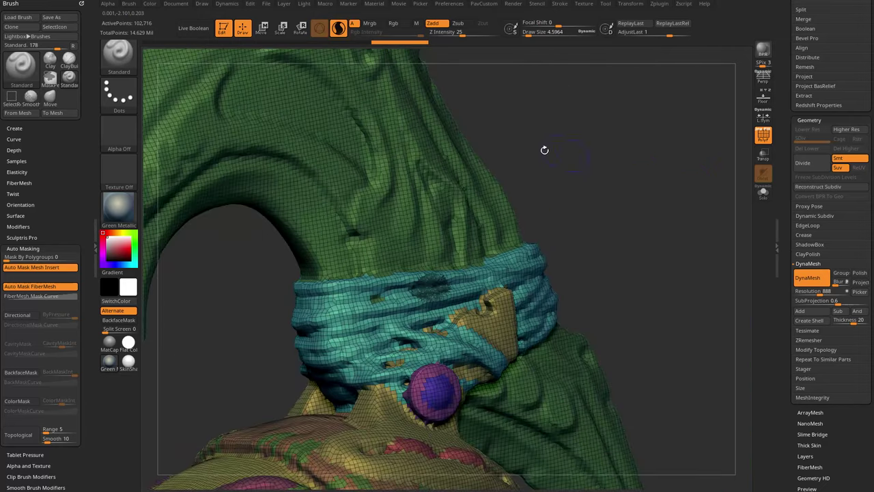
Mark the original mesh state in the undo history as the HistoryRecall source and return to the latest state
click(293, 42)
click(246, 43)
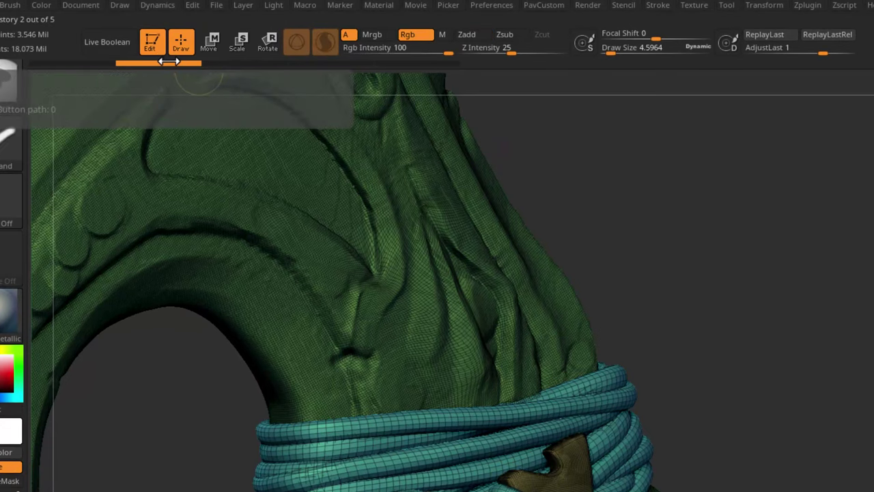
ctrl+click(170, 63)
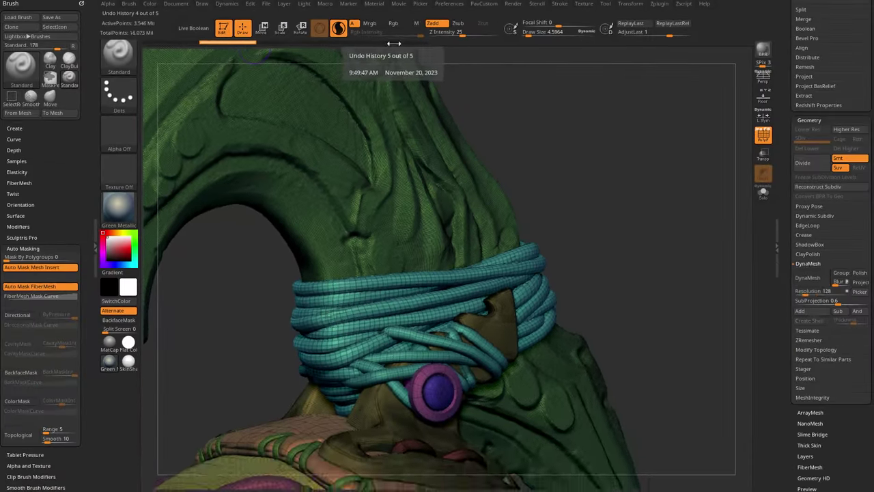
click(407, 42)
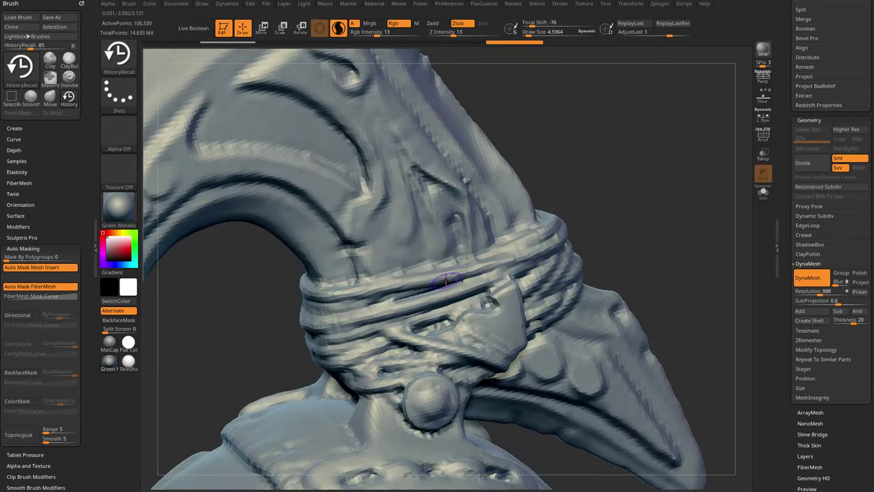
Recall the wrapping's strand detail with the HistoryRecall brush, undo the broad smoothing over it, and reselect the brush
drag(447, 294, 502, 258)
drag(657, 182, 615, 183)
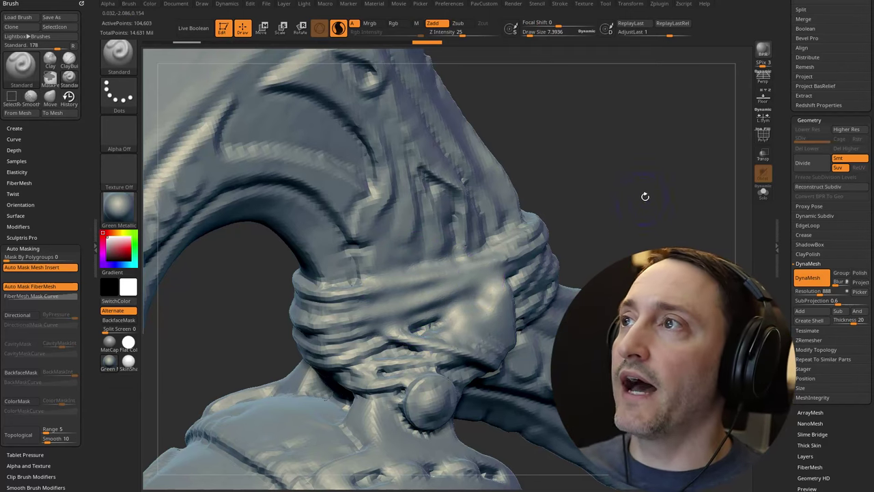
key(ctrl+z)
mouse_move(644, 195)
mouse_down()
mouse_move(626, 196)
mouse_move(636, 171)
mouse_up()
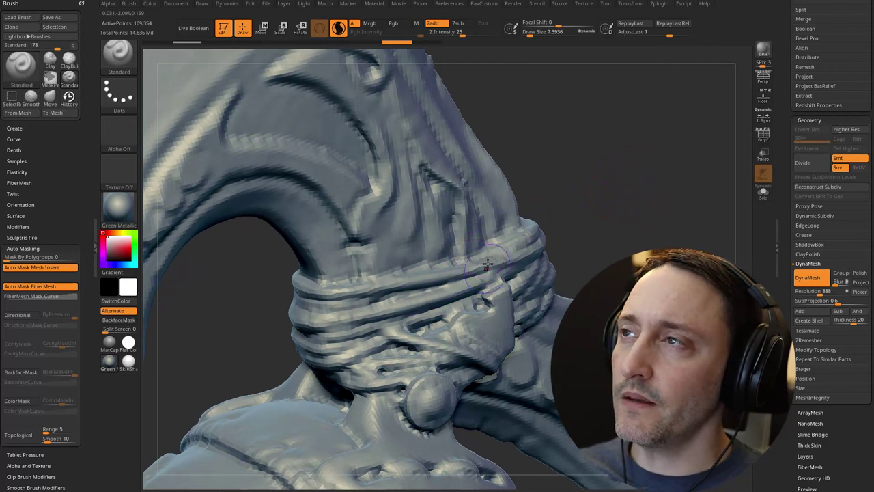
key(b)
key(h)
key(r)
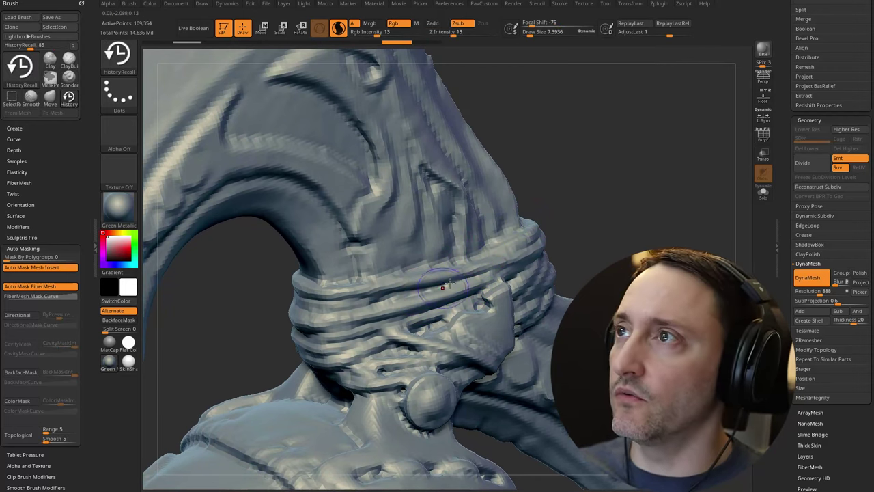
Set the DynaMesh resolution to 440 and DynaMesh the whole helmet again
alt+drag(589, 219, 557, 170)
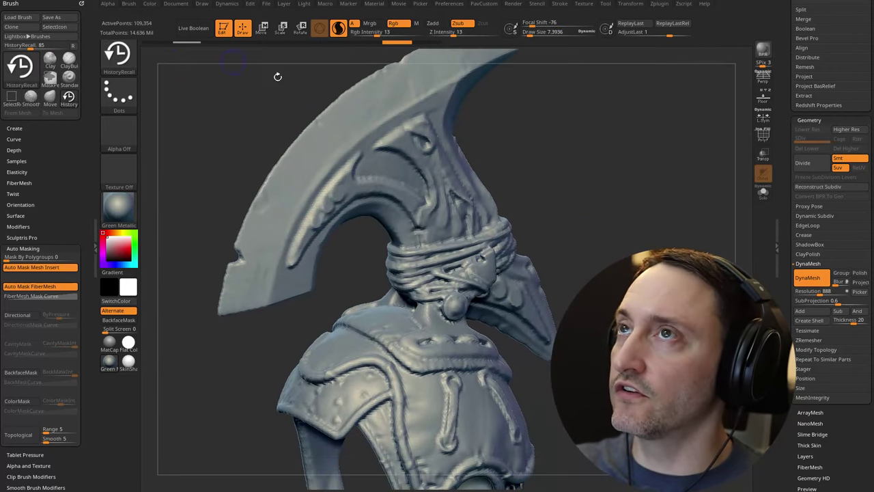
mouse_move(279, 78)
mouse_down()
mouse_move(610, 189)
mouse_move(628, 209)
mouse_move(686, 200)
mouse_move(628, 230)
mouse_move(671, 215)
mouse_move(474, 259)
mouse_move(679, 218)
mouse_move(669, 177)
mouse_move(737, 171)
mouse_up()
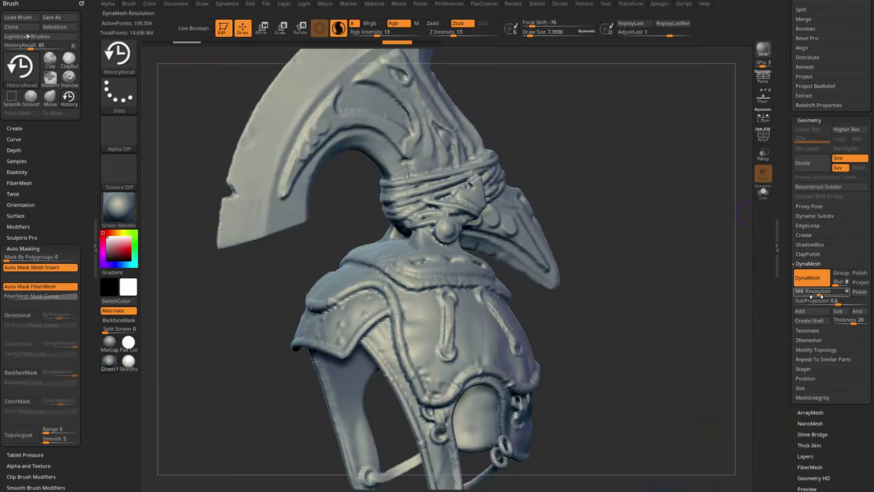
drag(813, 296, 811, 295)
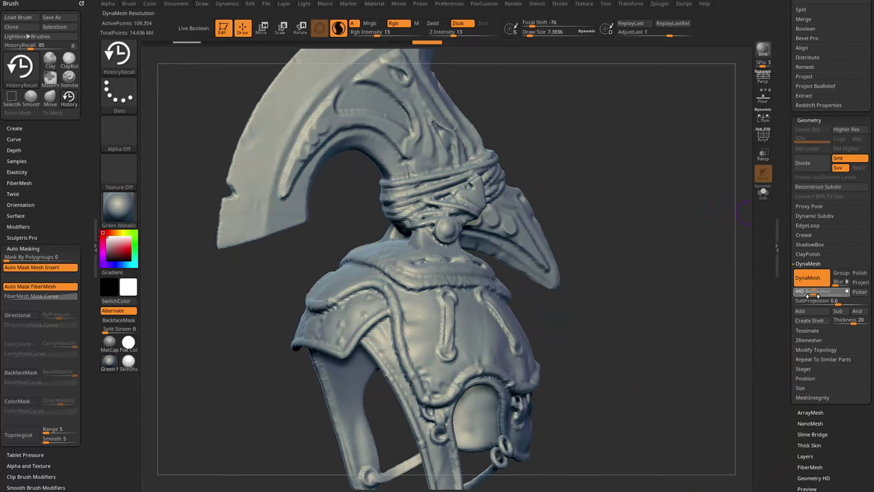
ctrl+drag(668, 172, 688, 213)
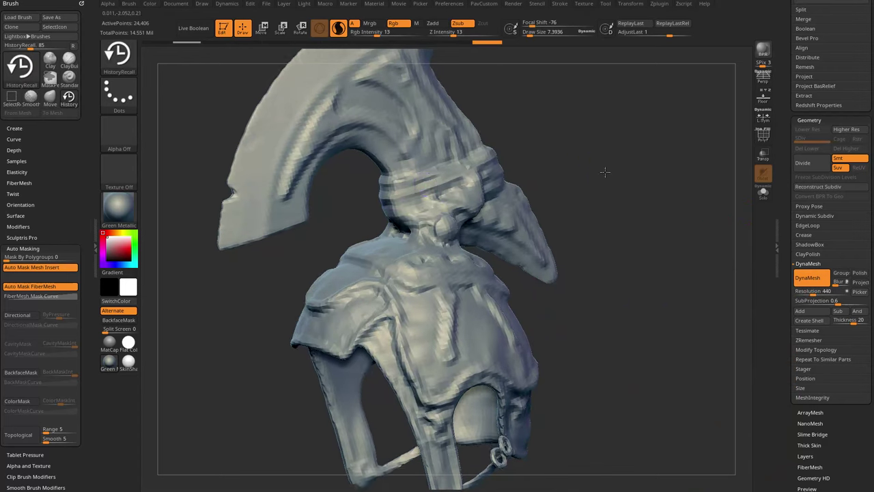
Inspect the lower-resolution helmet from several sides and try smoothing the gap beneath the spike opposite the blade
drag(605, 172, 563, 191)
drag(535, 151, 534, 179)
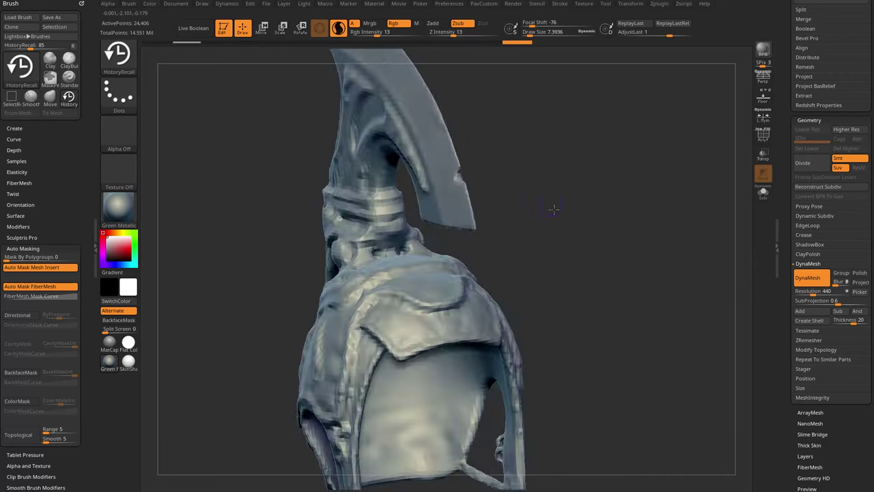
mouse_move(553, 208)
mouse_down()
mouse_move(462, 216)
mouse_move(638, 146)
mouse_move(483, 205)
mouse_up()
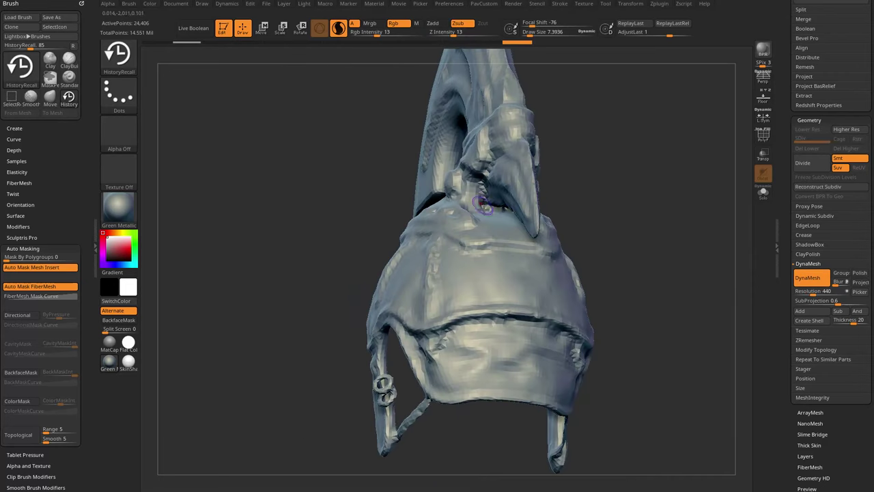
right_drag(482, 205, 427, 201)
right_drag(516, 202, 540, 207)
shift+drag(522, 213, 500, 209)
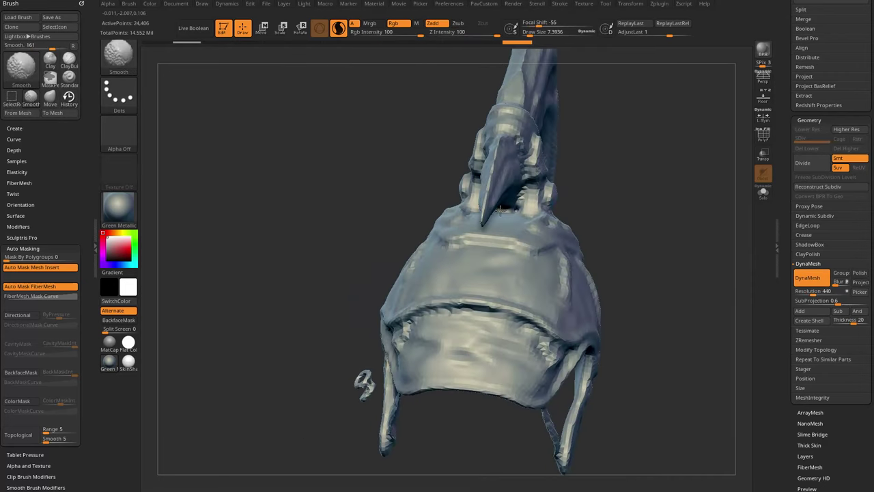
mouse_move(657, 170)
mouse_down()
mouse_move(649, 173)
mouse_move(721, 140)
mouse_move(687, 131)
mouse_move(664, 196)
mouse_move(655, 187)
mouse_move(597, 221)
mouse_move(556, 215)
mouse_up()
Switch to the Standard brush and set its draw size to about 8.5
key(s)
key(b)
key(s)
key(t)
key(s)
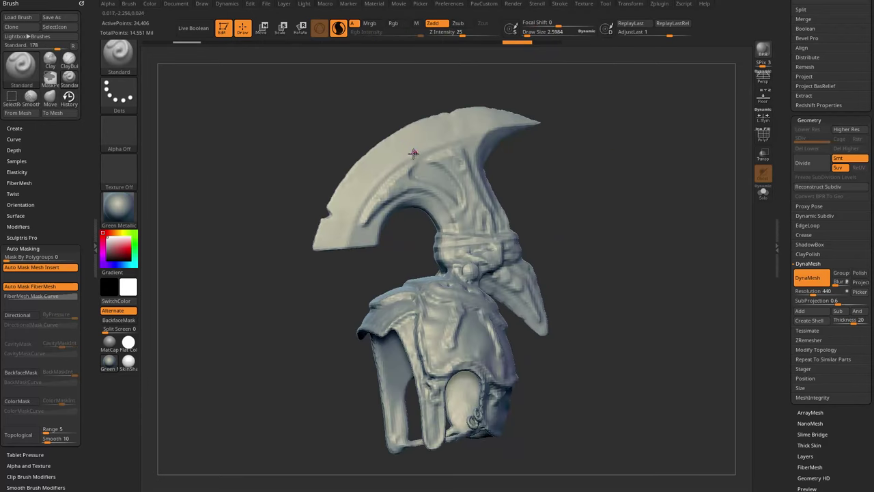
key(s)
drag(403, 154, 407, 154)
drag(571, 193, 654, 268)
drag(614, 230, 535, 280)
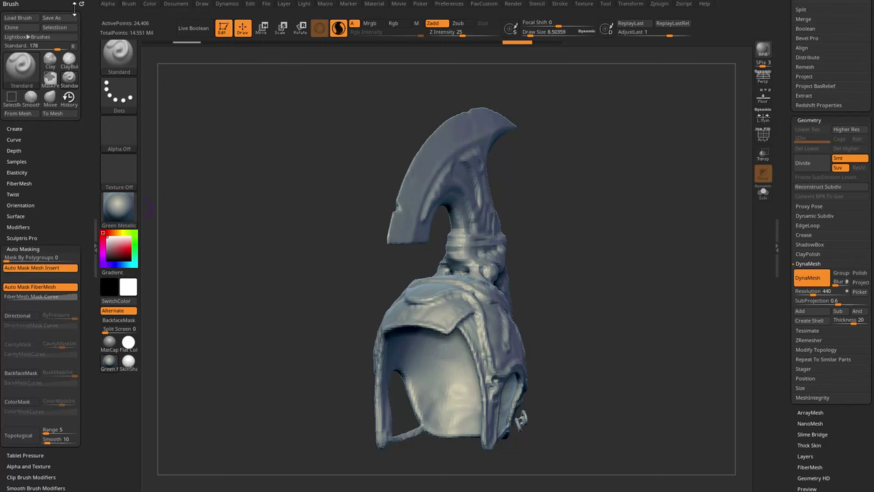
Replace the docked Brush palette with the Zplugin palette
click(81, 3)
click(657, 5)
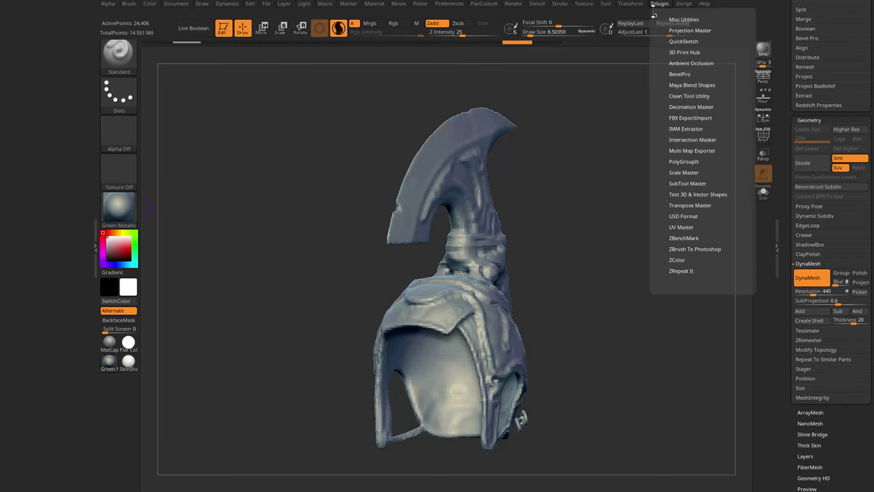
drag(652, 10, 57, 121)
key(shift)
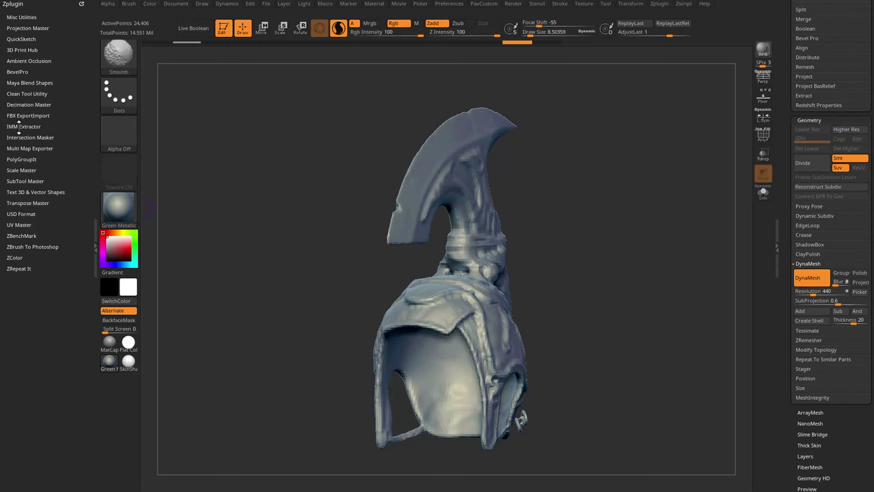
Pre-process the helmet in Decimation Master and decimate it to 10 k polys
click(21, 104)
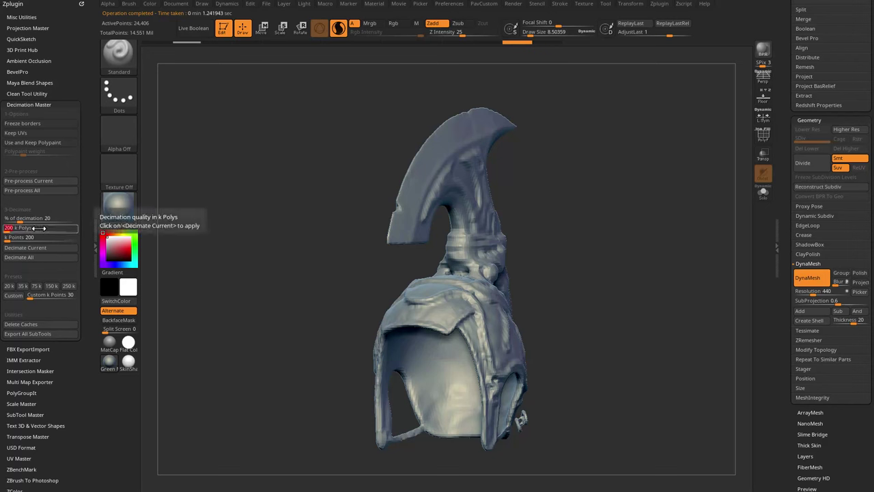
drag(592, 204, 551, 207)
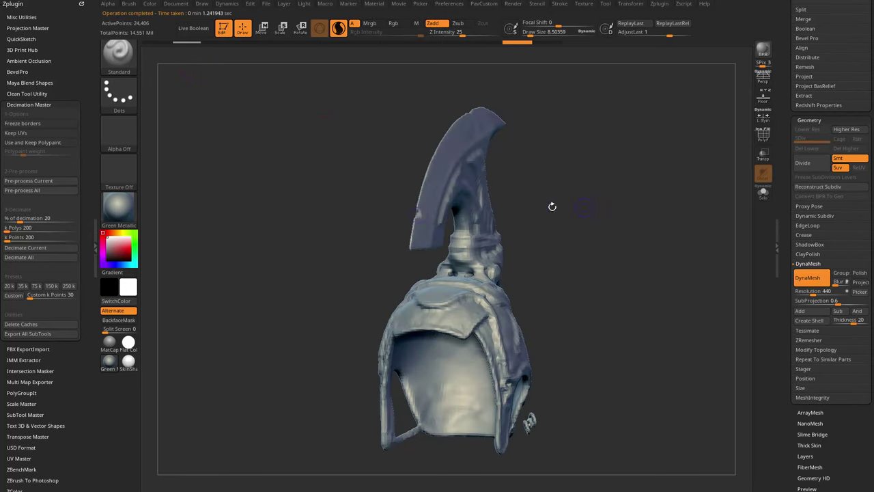
click(52, 248)
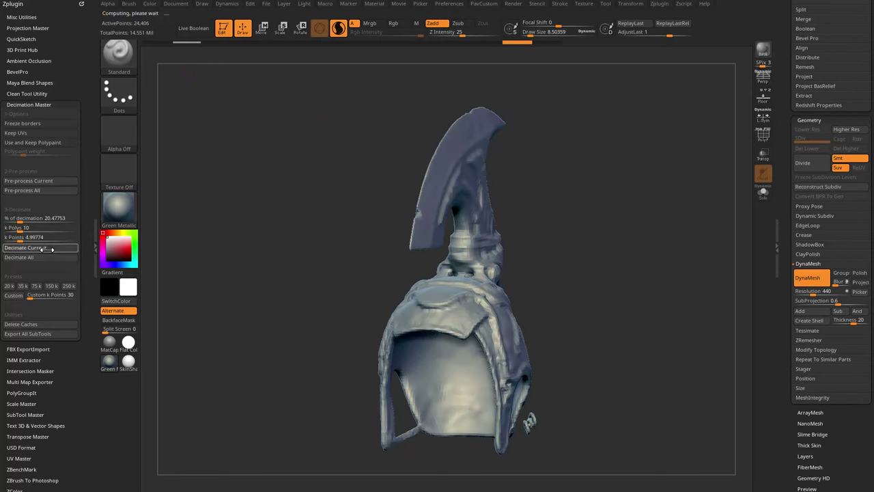
mouse_move(602, 244)
mouse_down()
mouse_move(525, 248)
mouse_move(593, 269)
mouse_move(646, 236)
mouse_move(632, 235)
mouse_move(659, 254)
mouse_move(616, 264)
mouse_move(623, 230)
mouse_move(647, 250)
mouse_move(622, 202)
mouse_move(606, 258)
mouse_up()
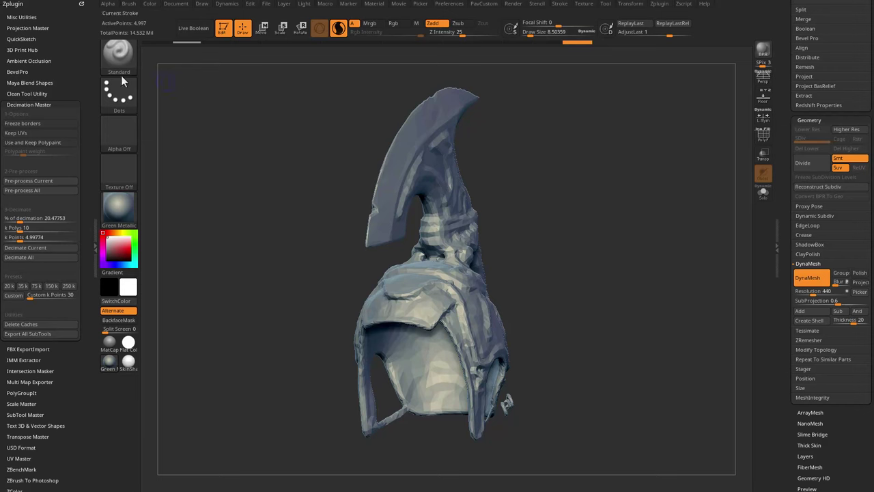
Review the UV Master unwrapping options and collapse them again
drag(70, 60, 62, 5)
click(20, 330)
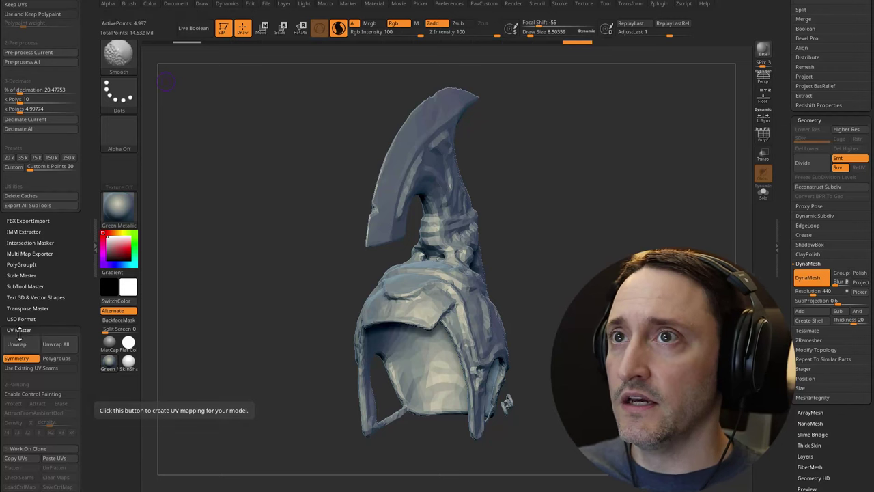
click(19, 330)
Restore the helmet's original high-resolution mesh from the undo history and face its front opening
drag(532, 291, 258, 311)
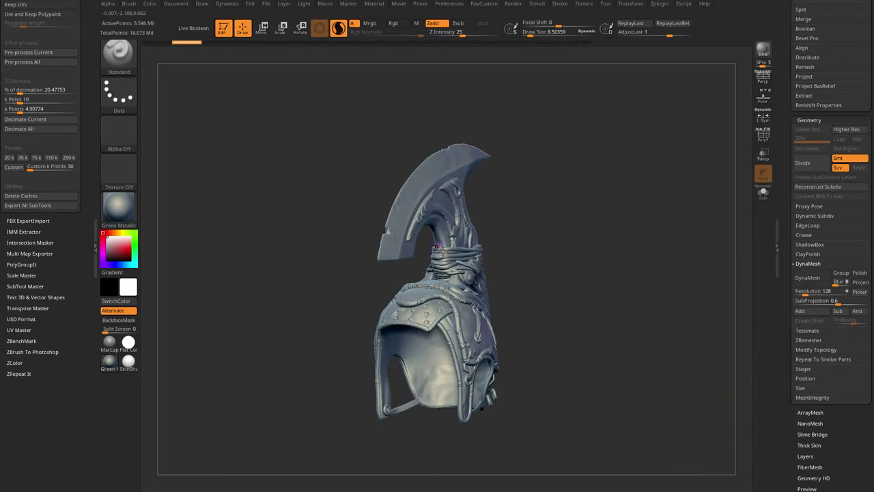
ctrl+right_drag(577, 204, 614, 253)
mouse_move(649, 189)
mouse_down()
mouse_move(649, 213)
mouse_move(655, 207)
mouse_up()
Place the Move gizmo on the helmet and merge its overlapping pieces with the Remesh By Union deformer
key(w)
click(450, 287)
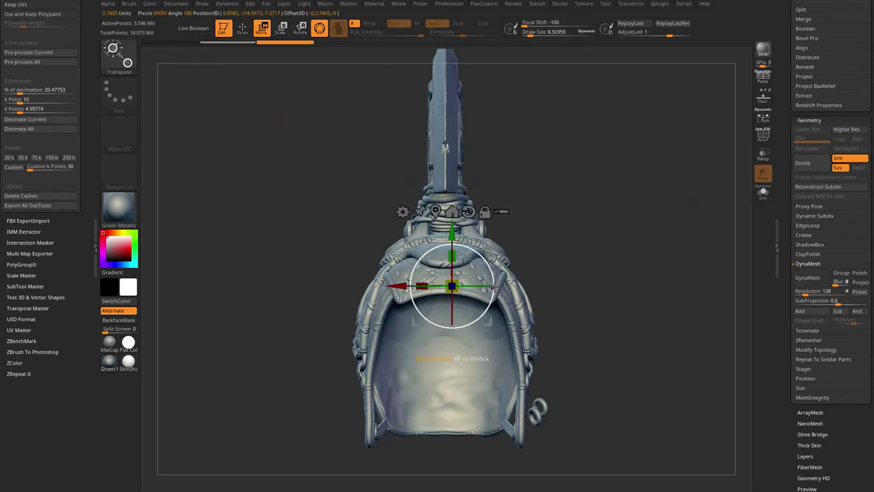
drag(593, 209, 581, 209)
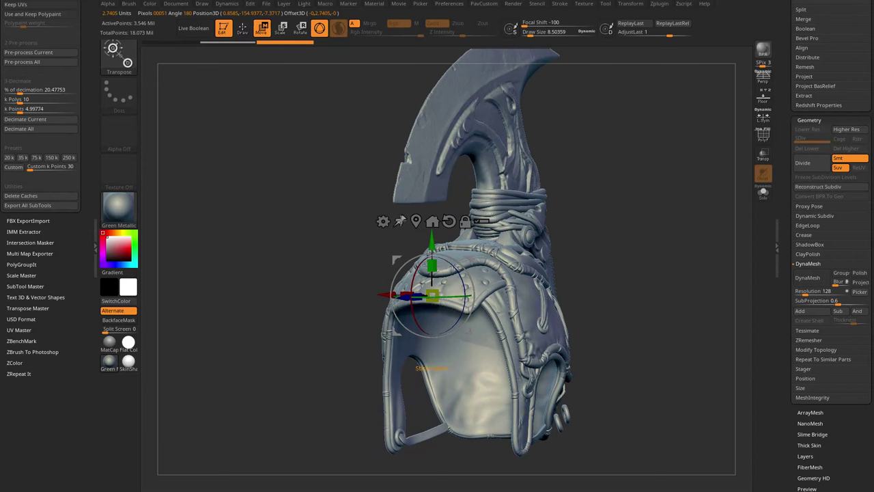
click(383, 221)
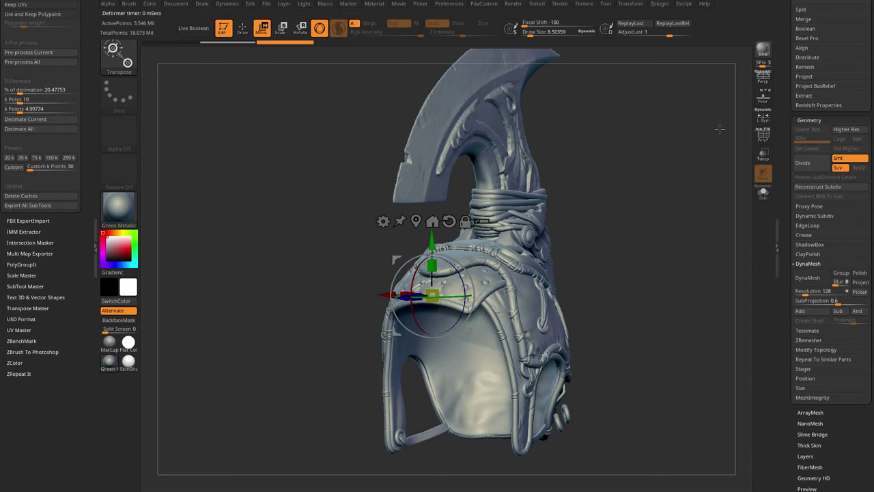
scroll(760, 260, up, 10)
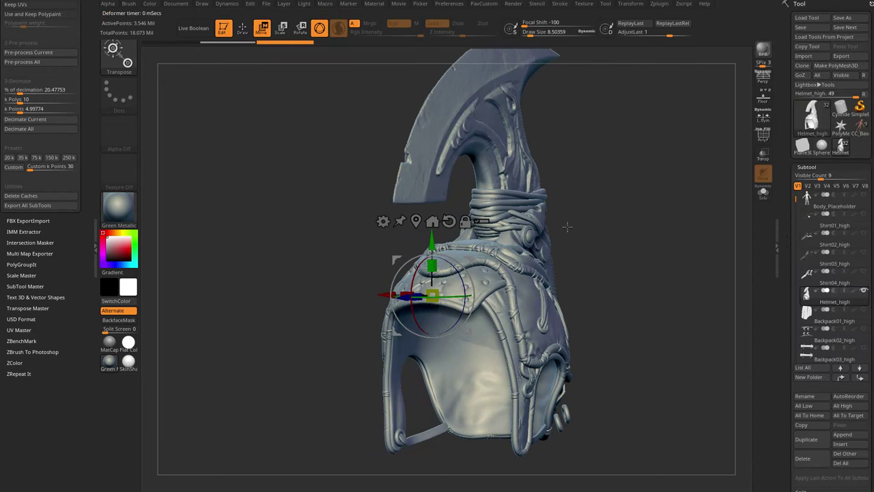
drag(567, 226, 563, 193)
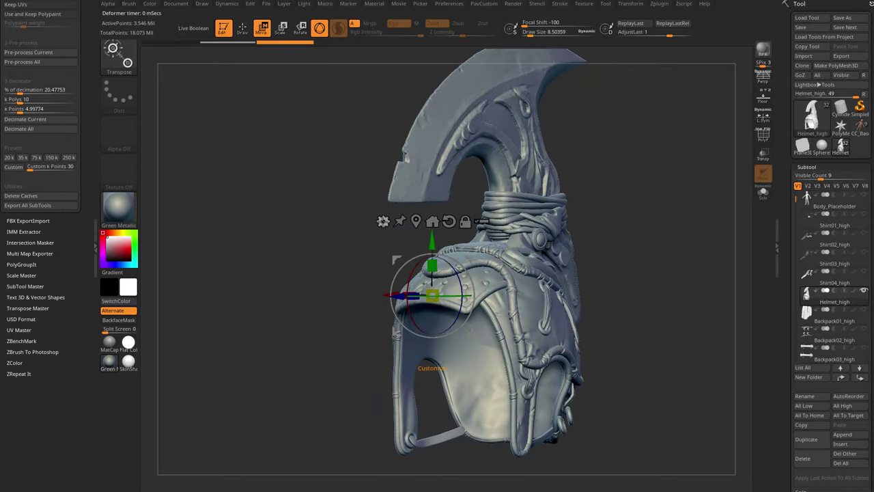
click(383, 221)
click(549, 276)
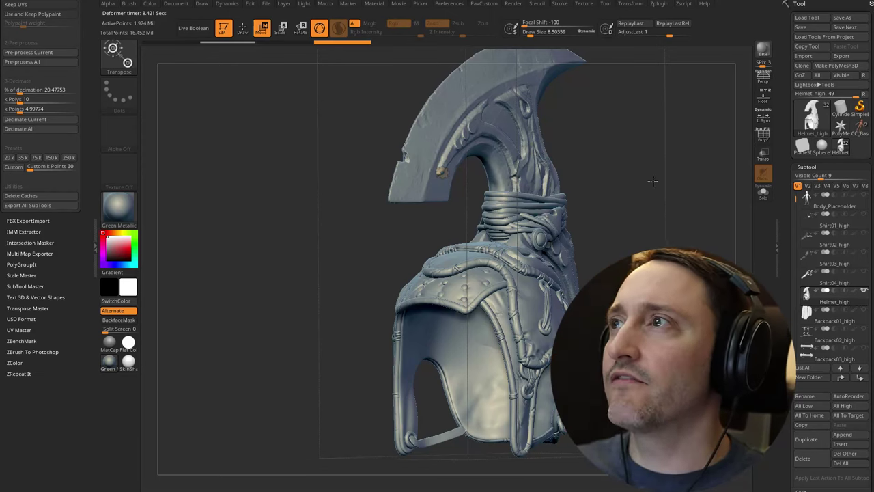
Return to Draw mode and turn off Sculptris Pro for working on the rope wraps below the crest
mouse_move(652, 181)
mouse_down()
mouse_move(653, 205)
mouse_move(707, 203)
mouse_move(595, 200)
mouse_move(690, 185)
mouse_move(747, 133)
mouse_move(650, 214)
mouse_move(663, 207)
mouse_move(542, 225)
mouse_up()
key(q)
key(s)
shift+click(339, 30)
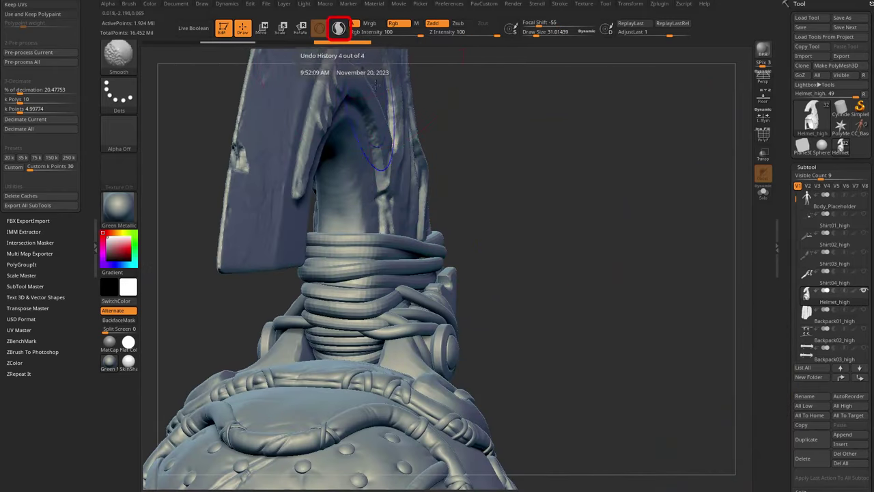
drag(504, 142, 514, 191)
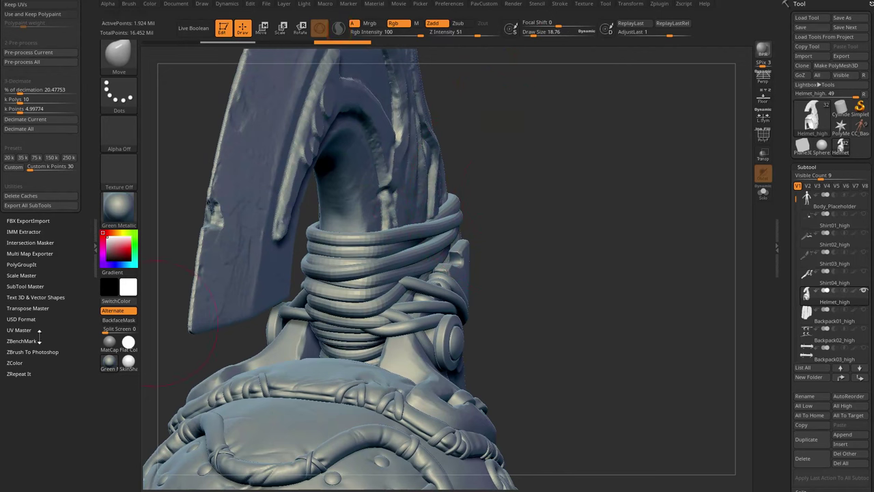
Dock the Brush palette above the Zplugin palette and enable Topological auto masking for the Move brush
key(shift)
drag(90, 60, 97, 172)
click(127, 6)
click(123, 11)
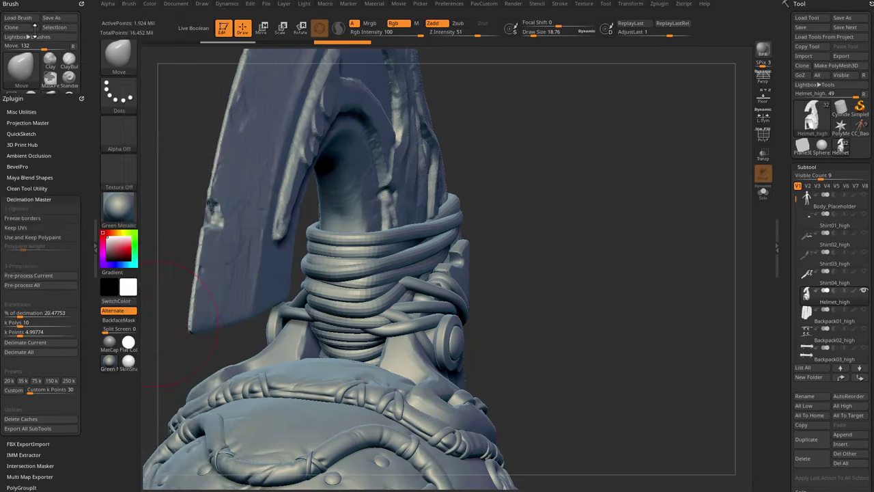
drag(58, 215, 57, 125)
Try pulling the rope wraps with the Move brush at a draw size of about 108 and check the polygroups in polyframe
mouse_move(503, 183)
mouse_down()
mouse_move(459, 219)
mouse_move(494, 199)
mouse_up()
key(s)
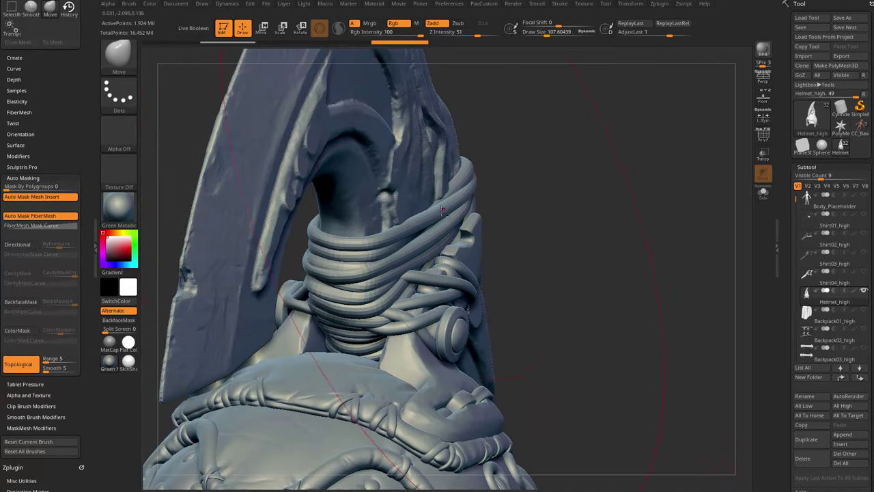
drag(442, 213, 614, 177)
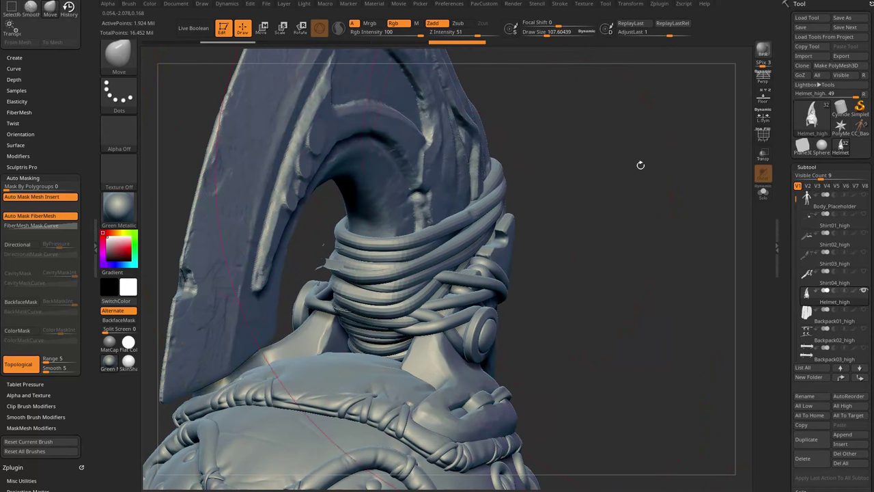
key(shift+f)
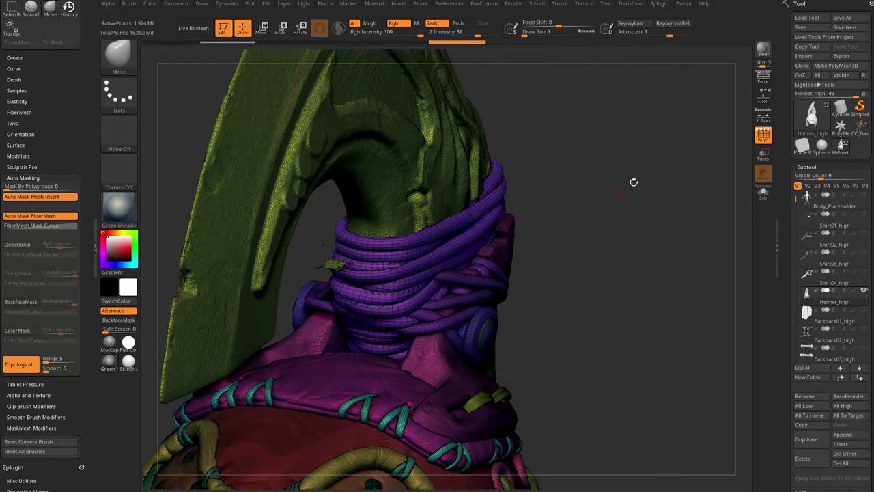
click(763, 135)
Isolate a small patch at the crest's tip and grow the visibility to all geometry connected to it
drag(714, 141, 575, 222)
right_drag(437, 268, 368, 293)
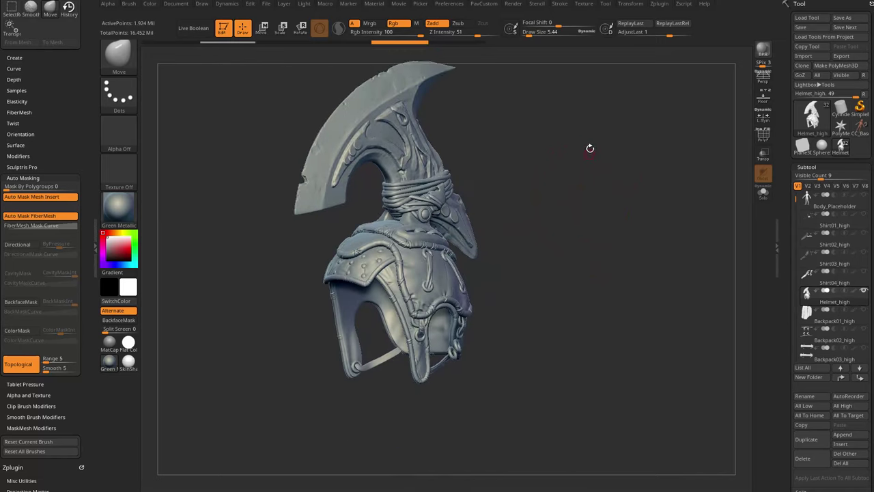
drag(589, 146, 569, 204)
key(ctrl+shift)
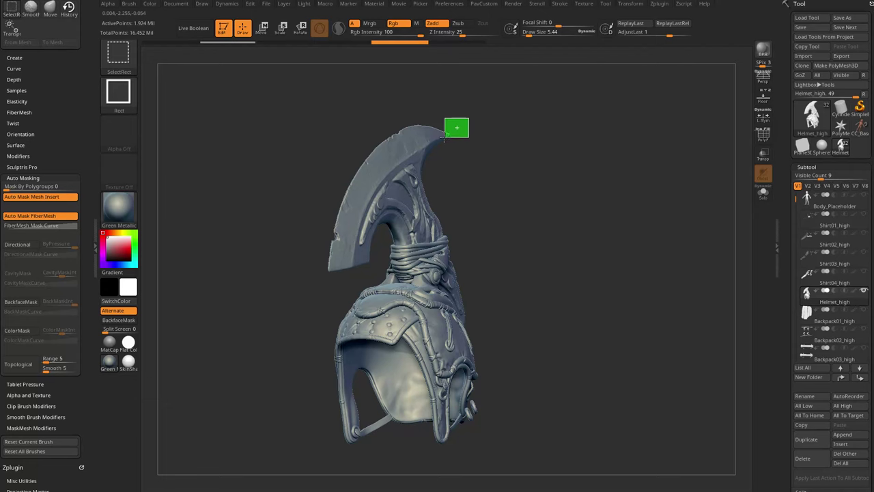
ctrl+shift+drag(444, 139, 443, 139)
key(ctrl+shift+a)
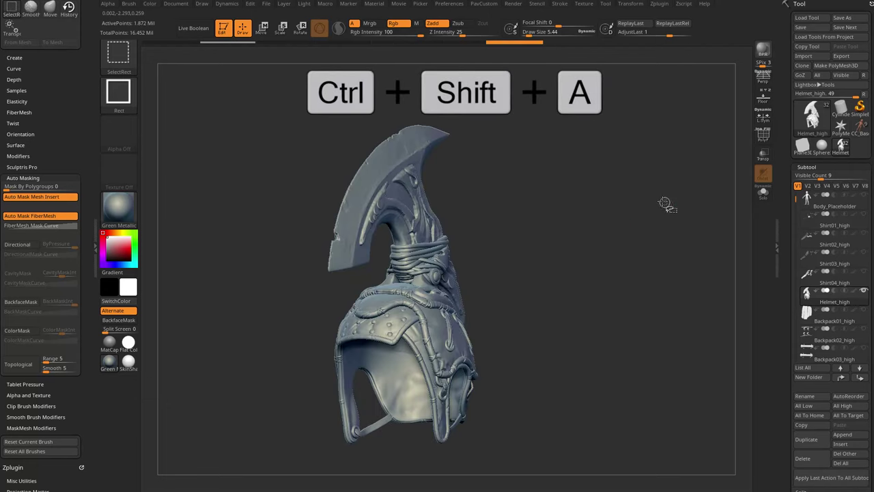
Invert the visibility to examine the disconnected leftover pieces from several angles, and invert back to the main helmet mesh
ctrl+shift+drag(661, 188, 697, 213)
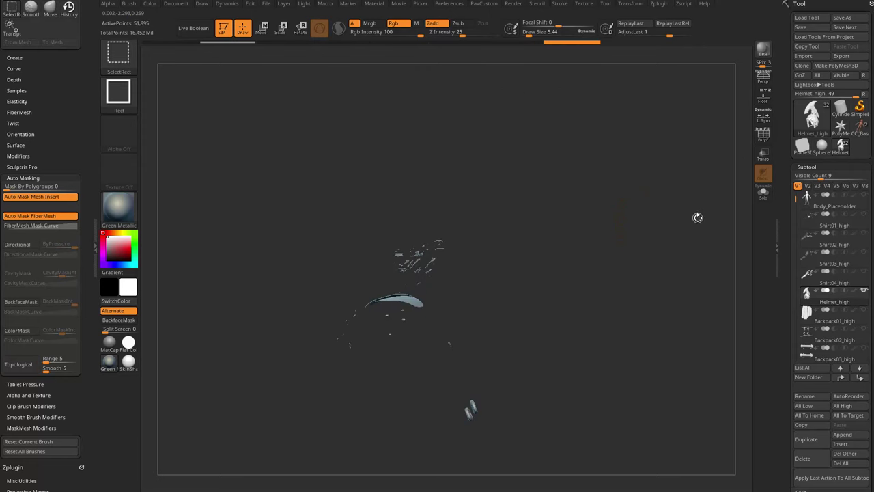
mouse_move(617, 237)
mouse_down()
mouse_move(683, 219)
mouse_move(663, 230)
mouse_move(697, 231)
mouse_up()
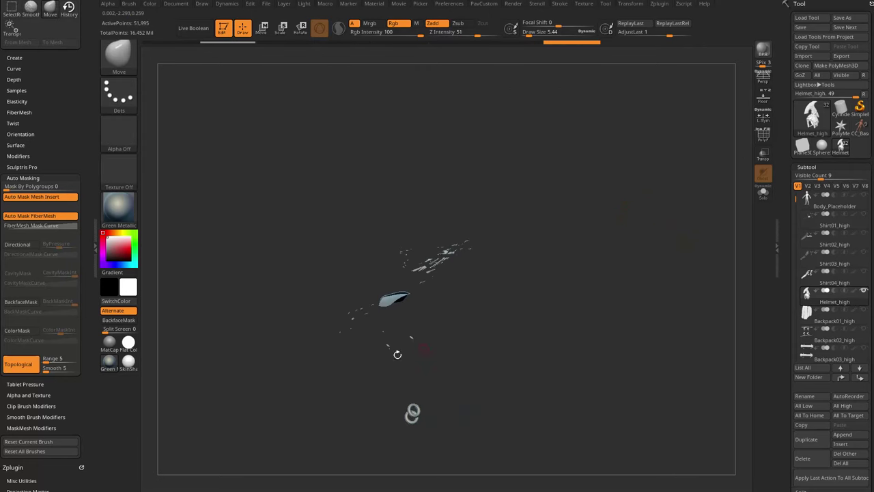
drag(423, 338, 392, 283)
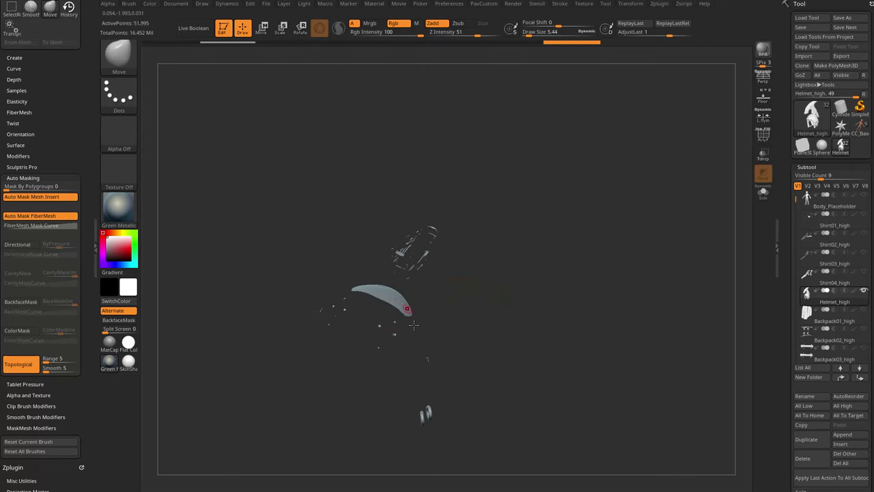
mouse_move(509, 263)
alt+mouse_down()
mouse_move(531, 332)
mouse_move(558, 222)
mouse_move(607, 197)
mouse_move(590, 232)
mouse_move(597, 202)
mouse_move(618, 212)
mouse_move(496, 262)
alt+mouse_up()
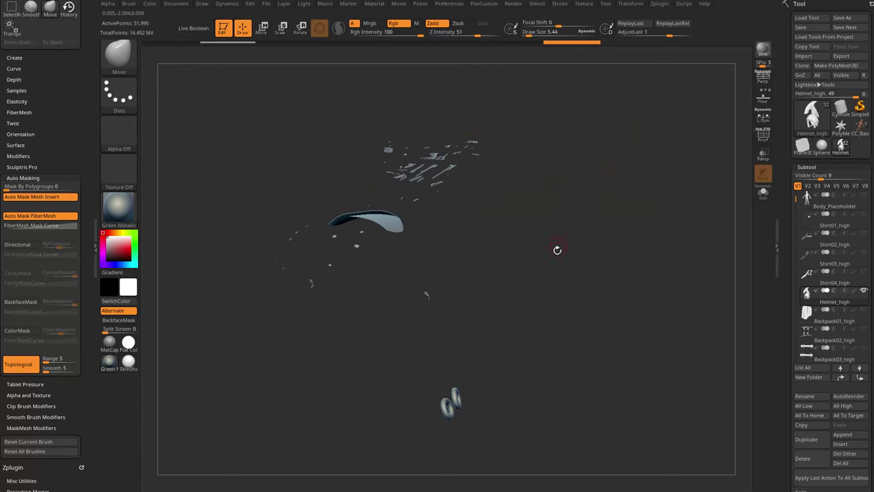
ctrl+shift+click(604, 227)
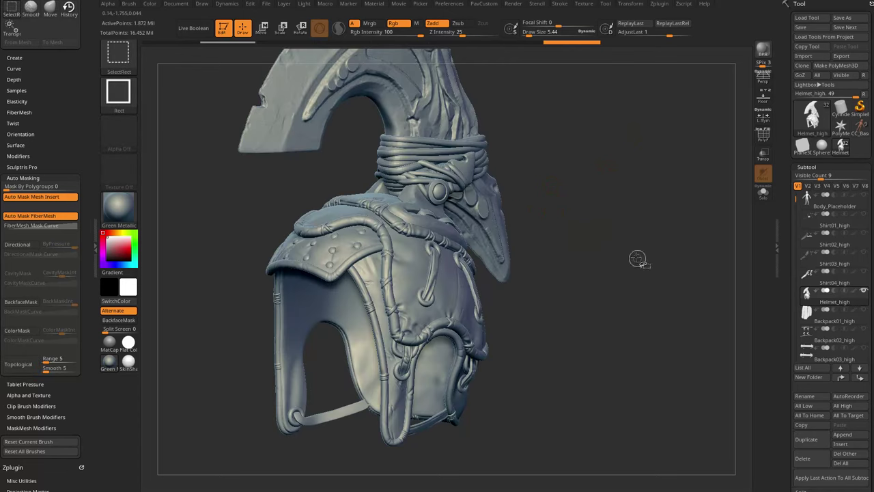
alt+drag(488, 105, 500, 201)
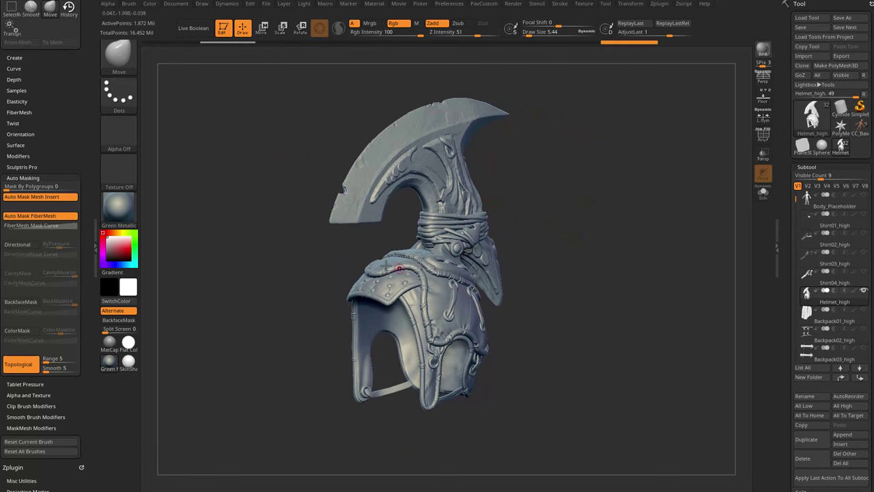
Invert the visibility, hide the two loose rings, and invert again so the rings stay visible with the helmet
mouse_move(572, 319)
mouse_down()
mouse_move(597, 275)
mouse_move(621, 333)
mouse_up()
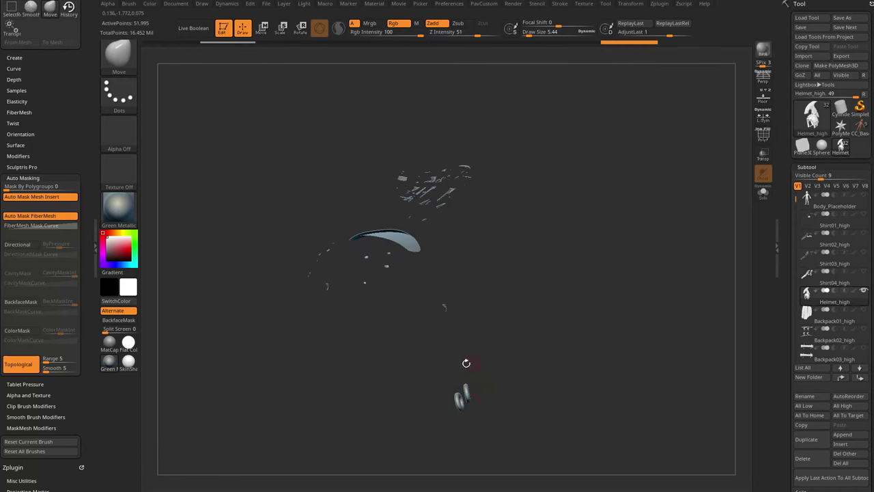
drag(442, 369, 432, 368)
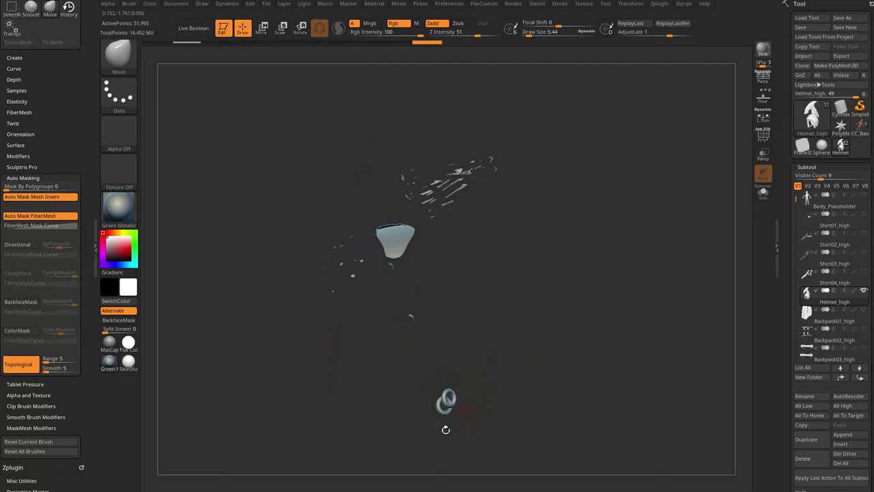
drag(439, 447, 513, 357)
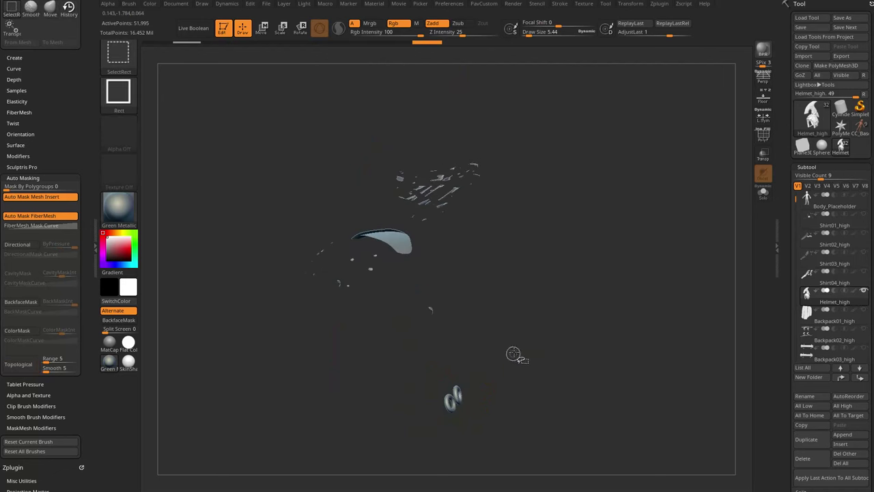
ctrl+alt+shift+drag(461, 415, 425, 437)
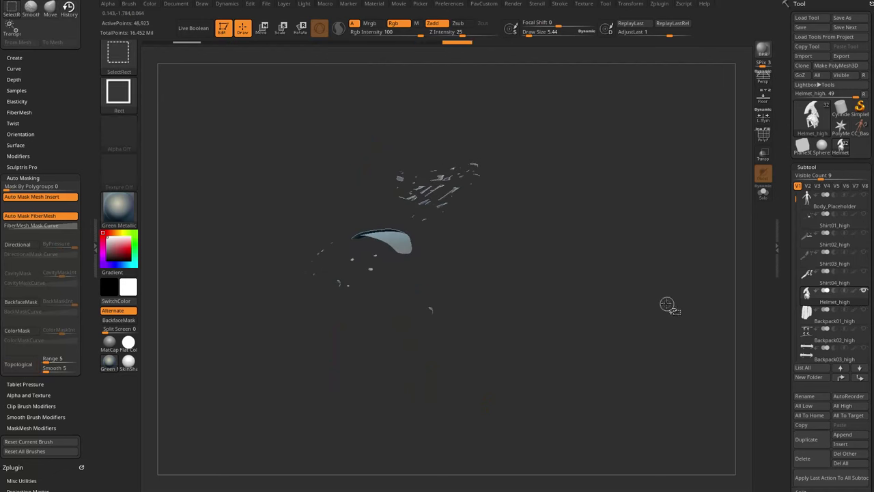
ctrl+shift+drag(628, 212, 666, 245)
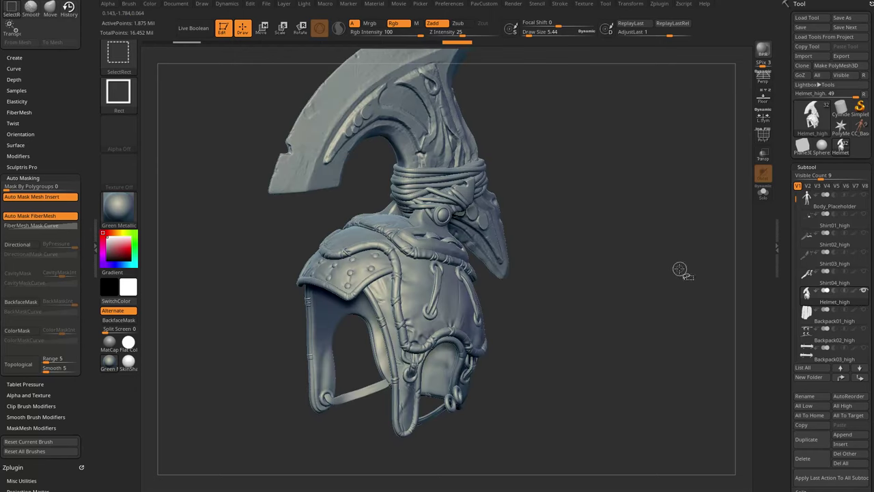
Check the helmet from front and back and invert the visibility twice to review the remaining leftover pieces
drag(601, 190, 620, 219)
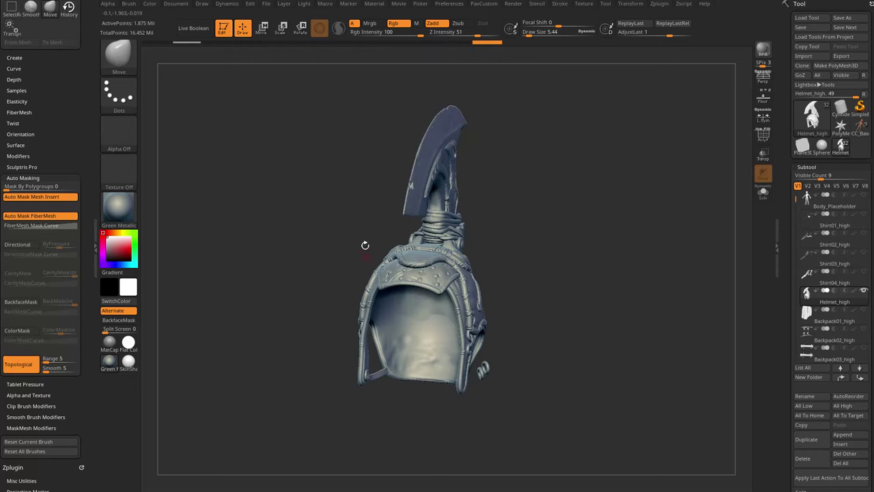
drag(536, 234, 601, 212)
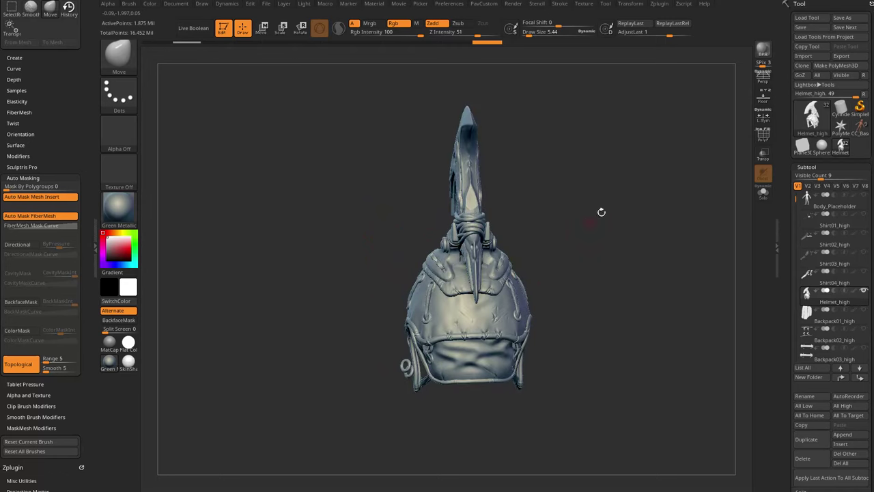
ctrl+shift+drag(626, 171, 622, 214)
drag(413, 254, 437, 288)
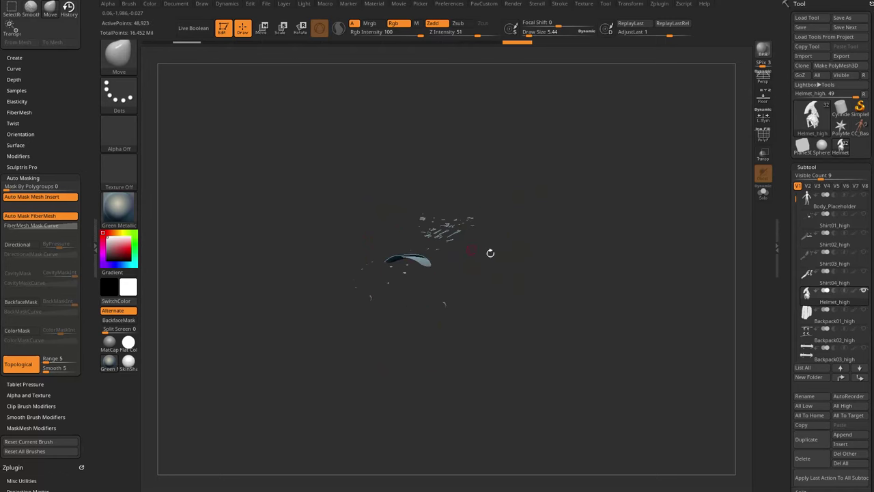
ctrl+shift+drag(593, 176, 648, 245)
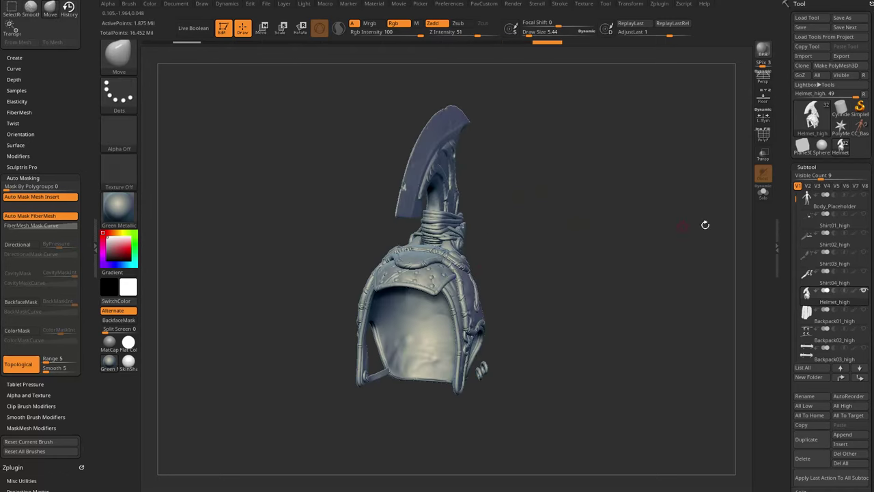
Delete the hidden leftover geometry from the helmet with Del Hidden in Modify Topology
scroll(784, 228, down, 15)
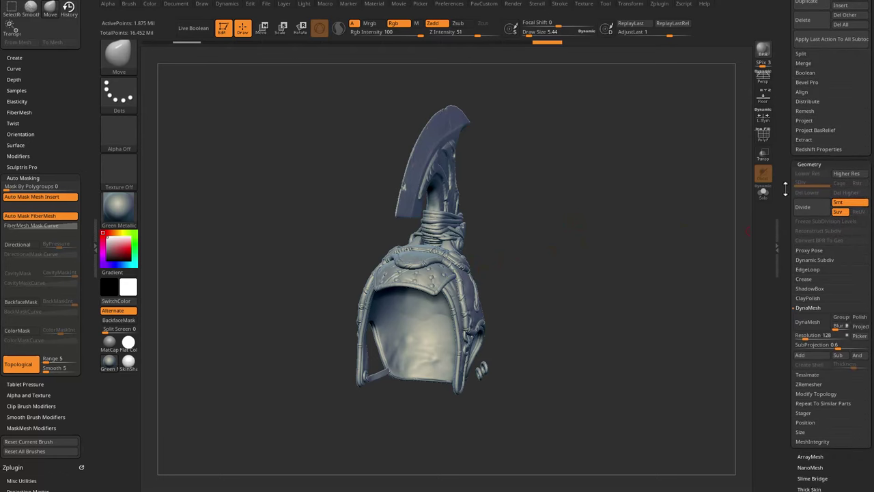
shift+click(807, 229)
click(813, 258)
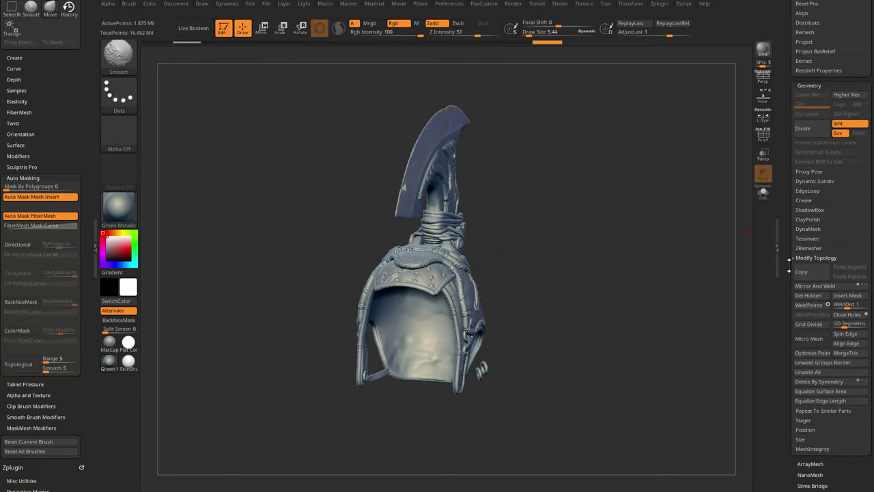
scroll(786, 276, down, 1)
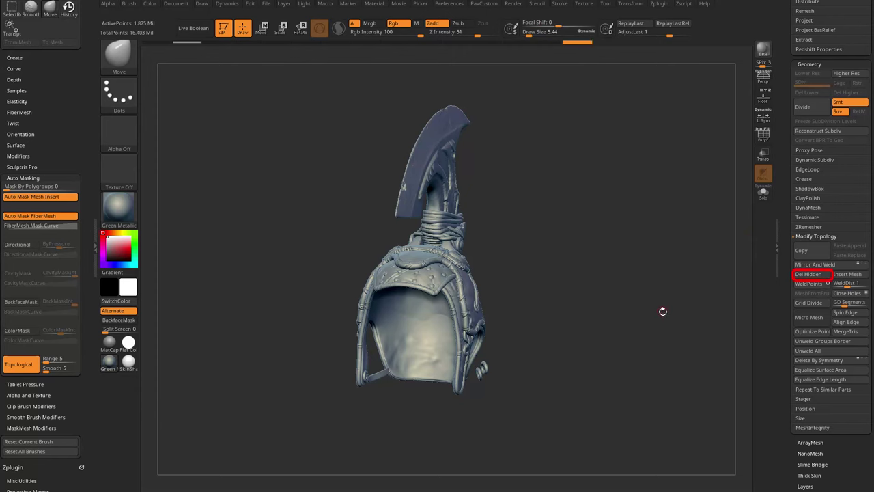
Pre-process the cleaned, merged helmet mesh in Decimation Master
mouse_move(662, 310)
mouse_down()
mouse_move(669, 286)
mouse_move(717, 271)
mouse_move(686, 262)
mouse_move(694, 258)
mouse_move(573, 237)
mouse_move(574, 226)
mouse_move(574, 248)
mouse_move(585, 252)
mouse_move(431, 248)
mouse_up()
drag(551, 223, 522, 213)
drag(471, 205, 646, 146)
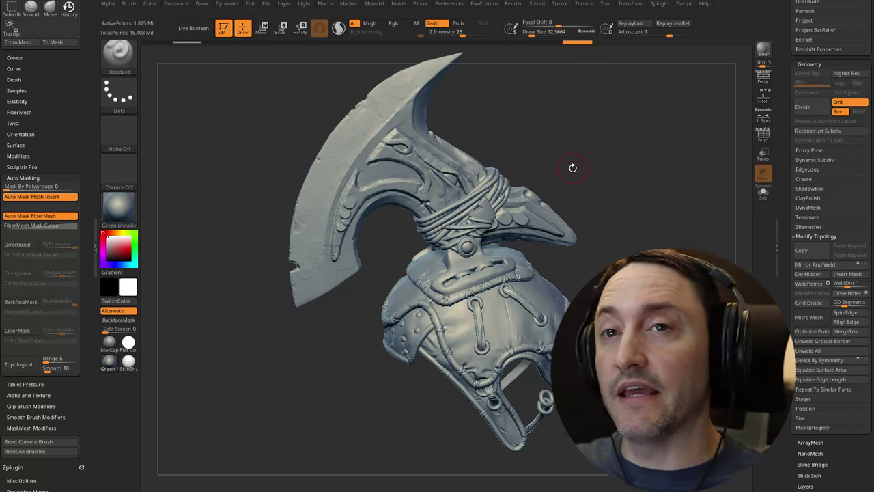
drag(667, 156, 630, 191)
drag(57, 139, 57, 219)
drag(39, 266, 46, 80)
click(33, 148)
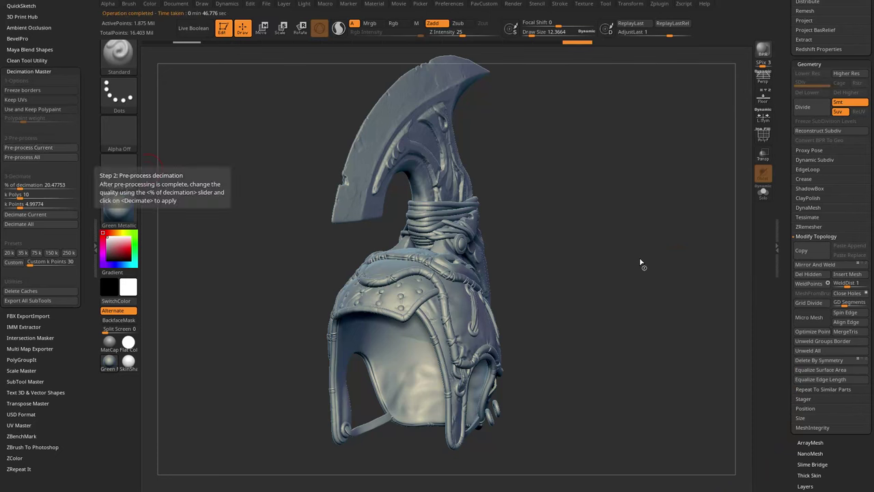
Decimate the helmet to 50 k polys in Decimation Master and inspect the reduced mesh with its wireframe toggled on and off
mouse_move(591, 235)
mouse_down()
mouse_move(581, 239)
mouse_move(591, 230)
mouse_up()
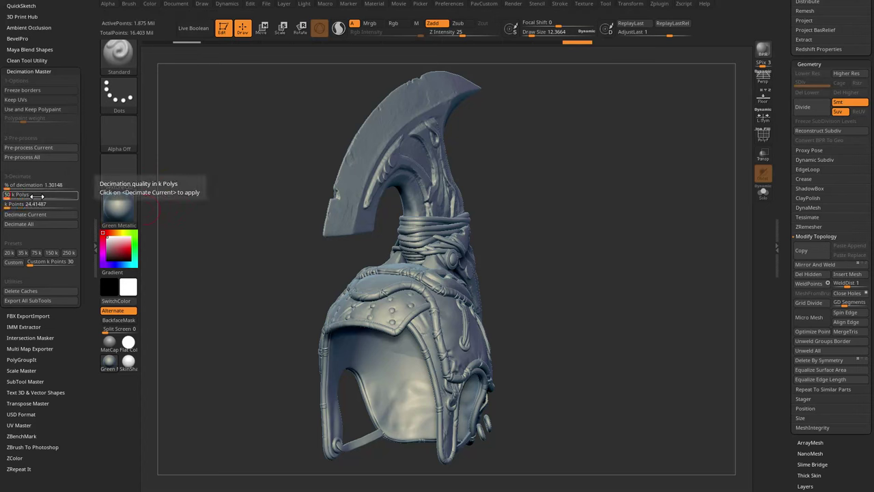
key(Return)
click(26, 213)
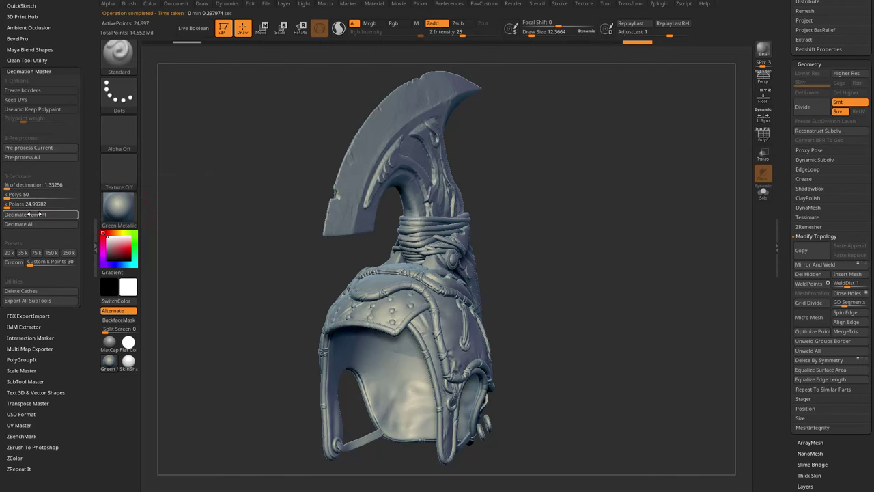
drag(631, 194, 629, 195)
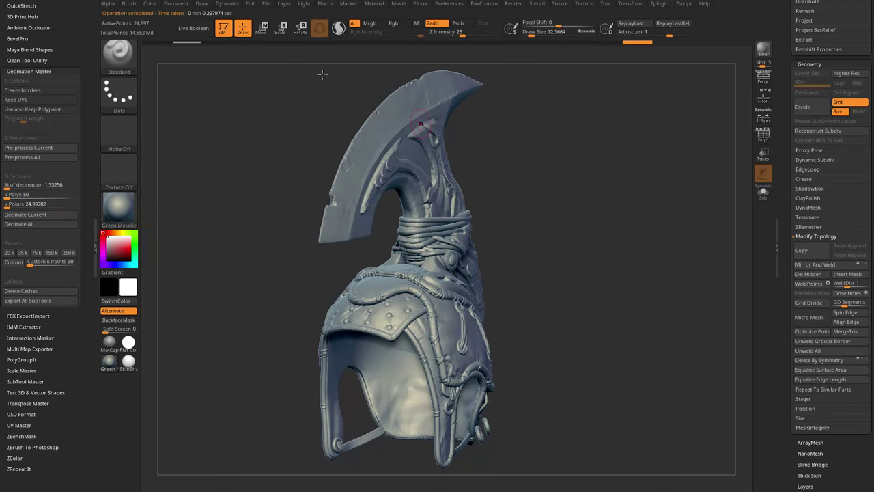
click(761, 141)
drag(645, 158, 617, 187)
click(763, 136)
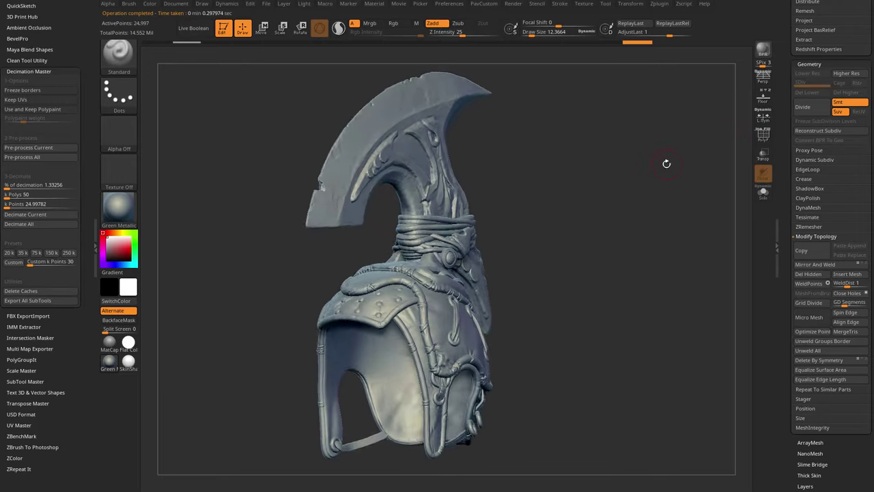
drag(665, 162, 665, 181)
Decimate the helmet to 10 k polys and check how much surface detail is lost
click(48, 197)
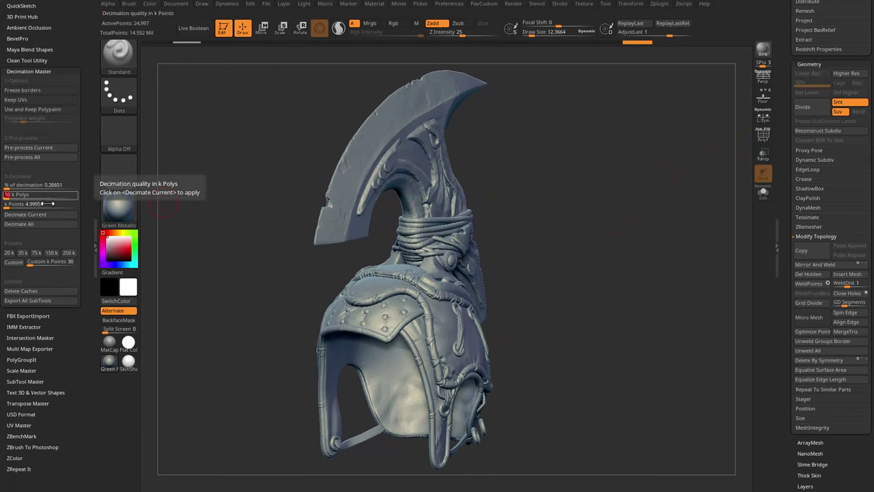
click(34, 214)
drag(673, 206, 615, 221)
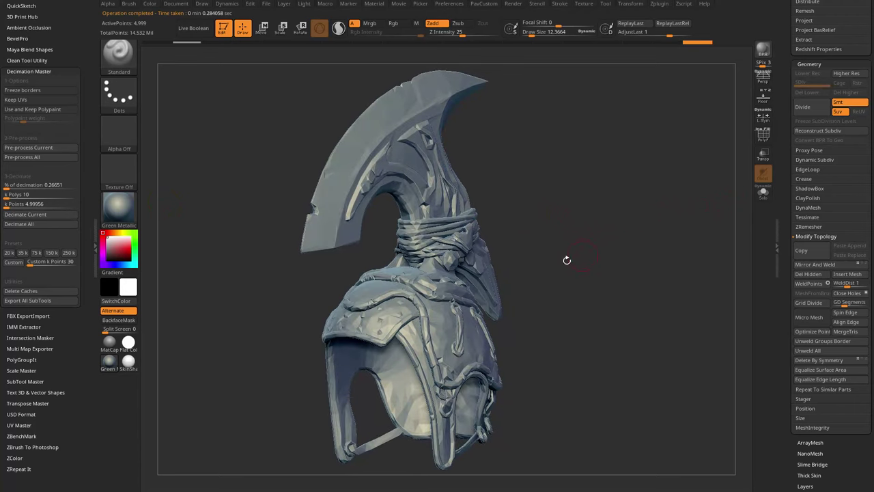
drag(546, 174, 566, 172)
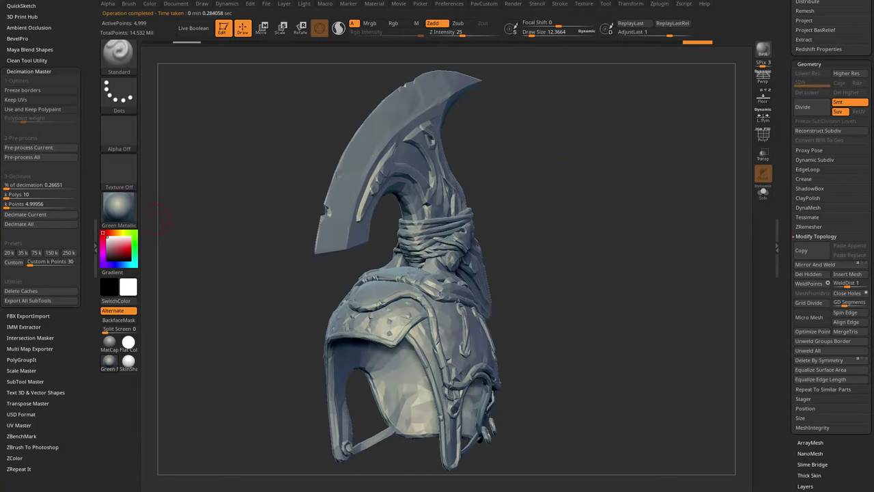
Set the decimation target back to 50 k polys and decimate the helmet again
click(15, 195)
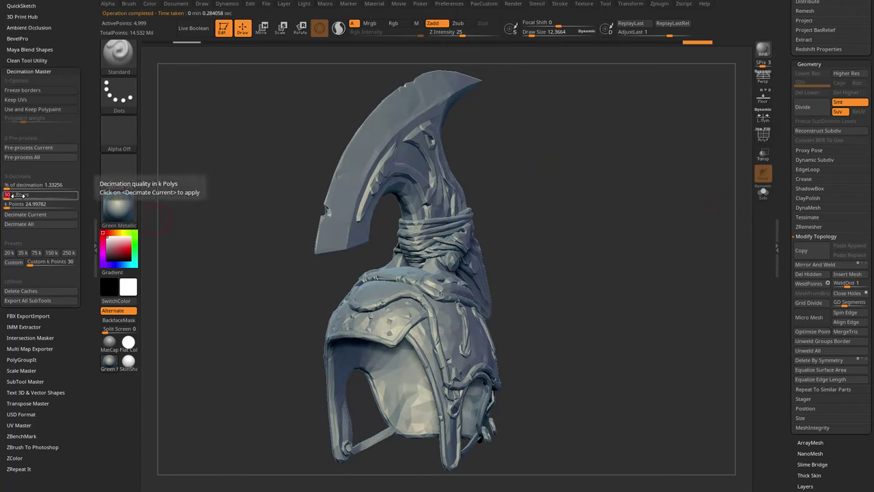
text(50)
click(25, 214)
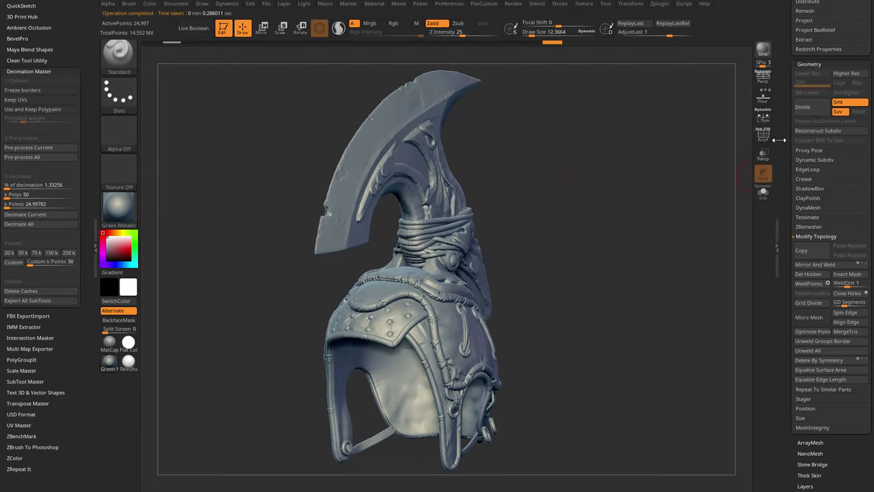
drag(789, 143, 764, 346)
drag(594, 271, 622, 266)
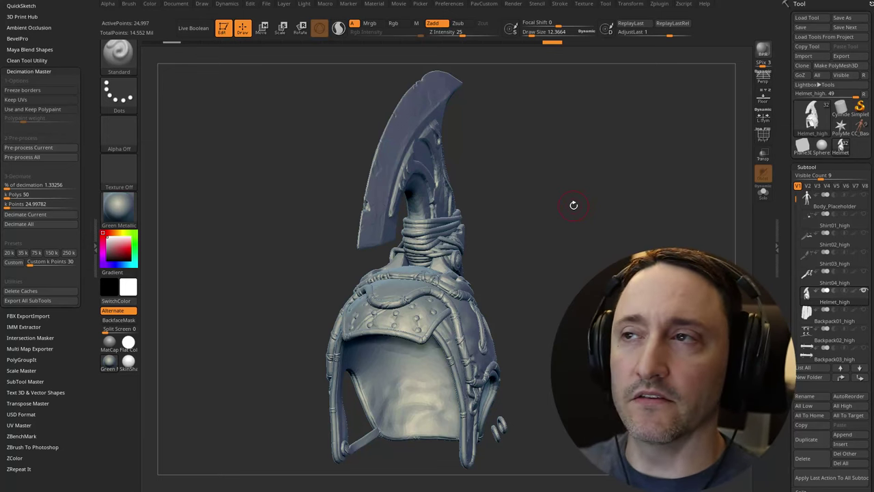
Set the decimation target to 25 k polys and decimate the merged helmet
drag(525, 175, 605, 230)
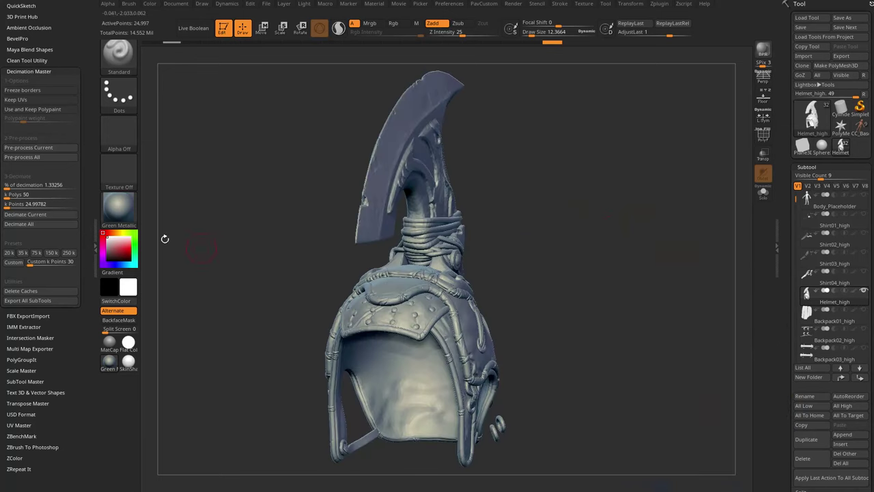
click(36, 196)
text(25)
key(Return)
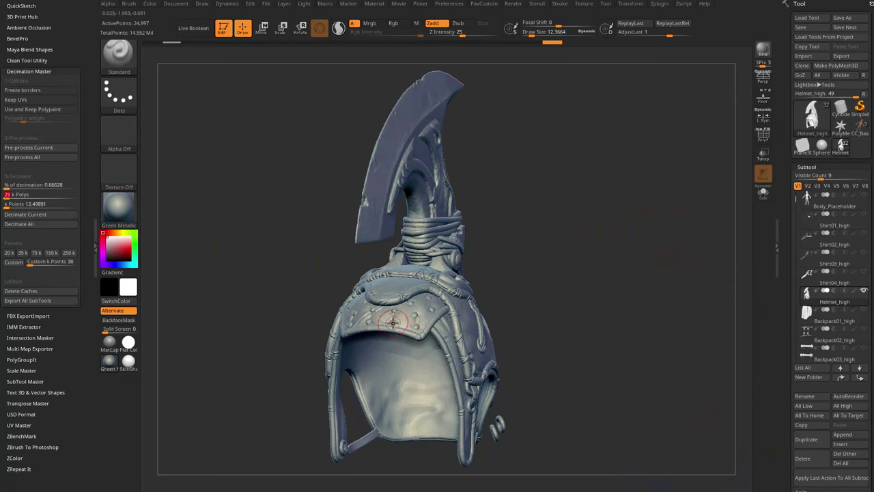
click(37, 216)
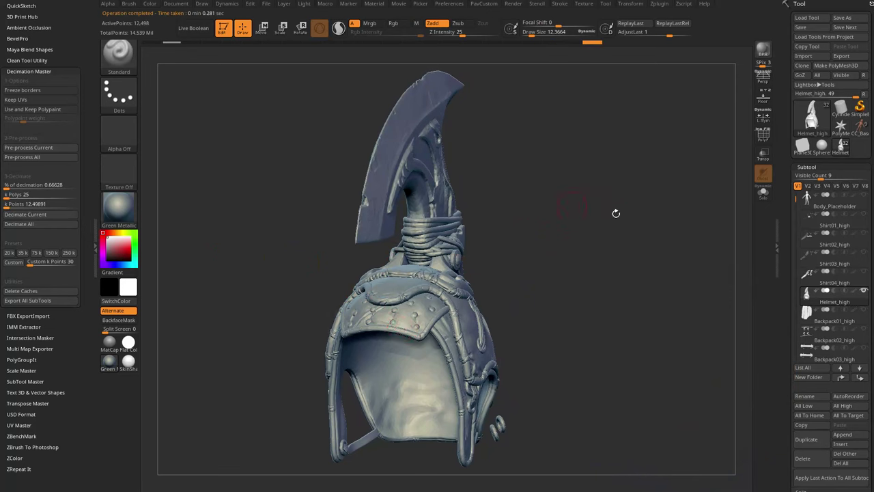
Examine the 25 k helmet from the side and front, close up and at a distance, for loss of detail
drag(616, 213, 526, 198)
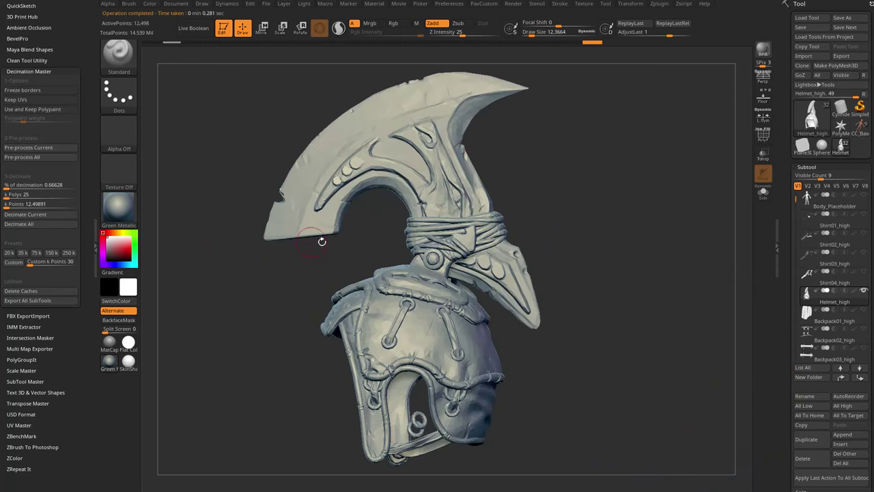
drag(577, 187, 710, 226)
drag(669, 308, 680, 245)
alt+drag(585, 224, 601, 256)
drag(521, 230, 608, 230)
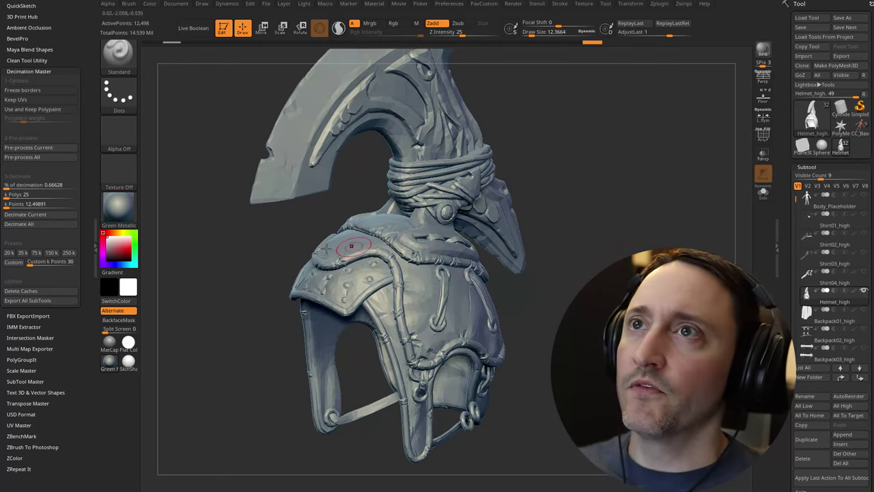
click(31, 195)
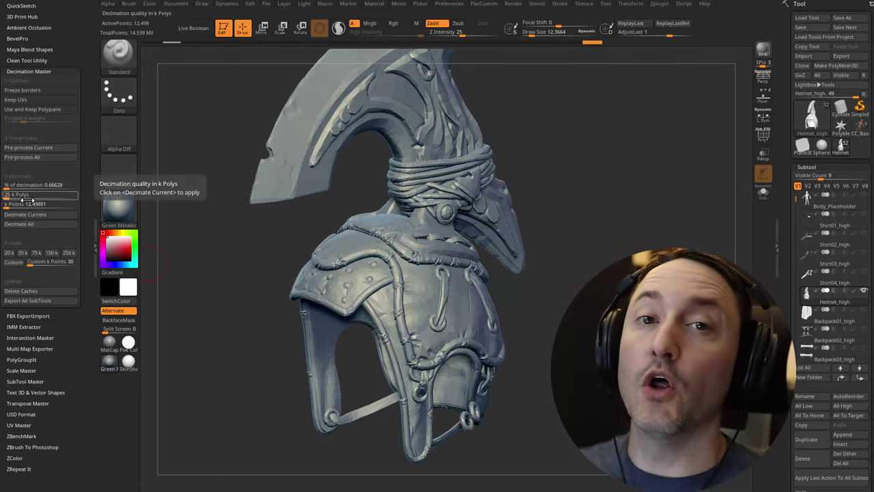
drag(564, 176, 507, 83)
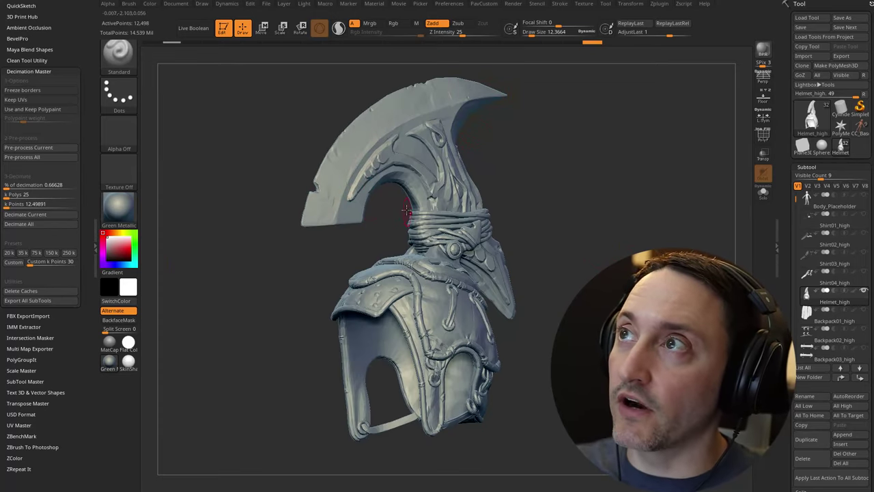
drag(559, 228, 559, 234)
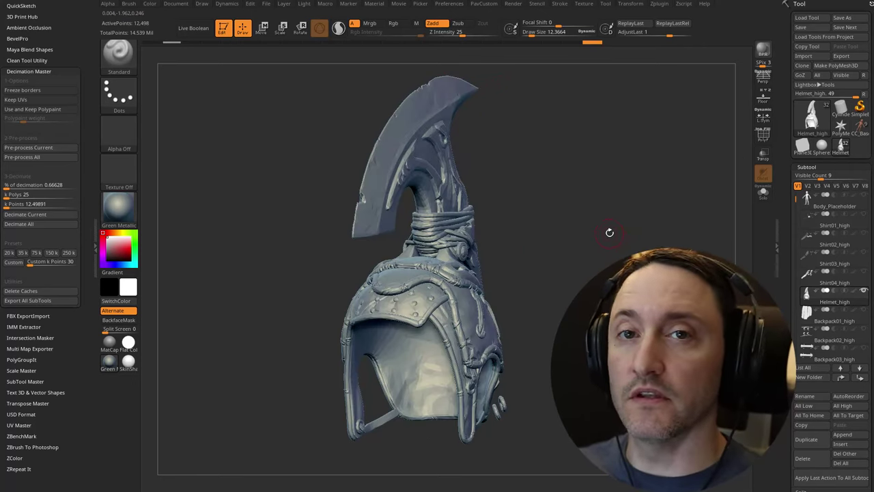
Show all subtools of the goblin character again and enlarge the brush draw size to about 44
shift+click(864, 290)
mouse_move(629, 227)
mouse_down()
mouse_move(675, 286)
mouse_move(665, 231)
mouse_move(663, 255)
mouse_move(673, 251)
mouse_move(655, 244)
mouse_up()
key(s)
key(s)
key(s)
drag(655, 244, 673, 244)
key(s)
Select the chest harness and then the loincloth subtool on the character and bring up its geometry settings
alt+click(446, 363)
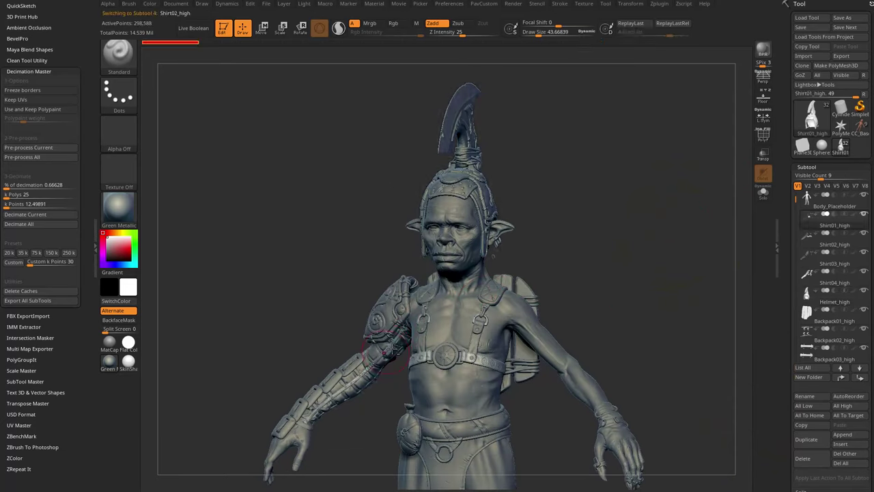
alt+drag(651, 304, 586, 211)
alt+click(426, 369)
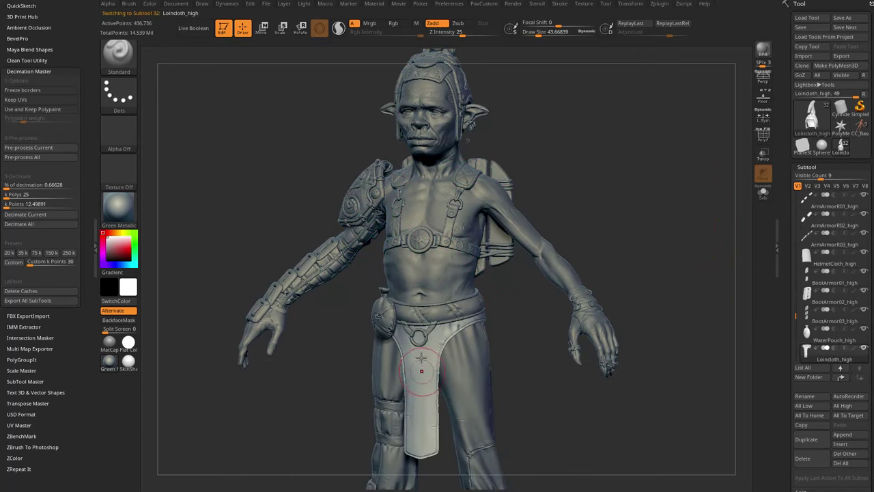
scroll(785, 99, down, 5)
scroll(785, 99, down, 1)
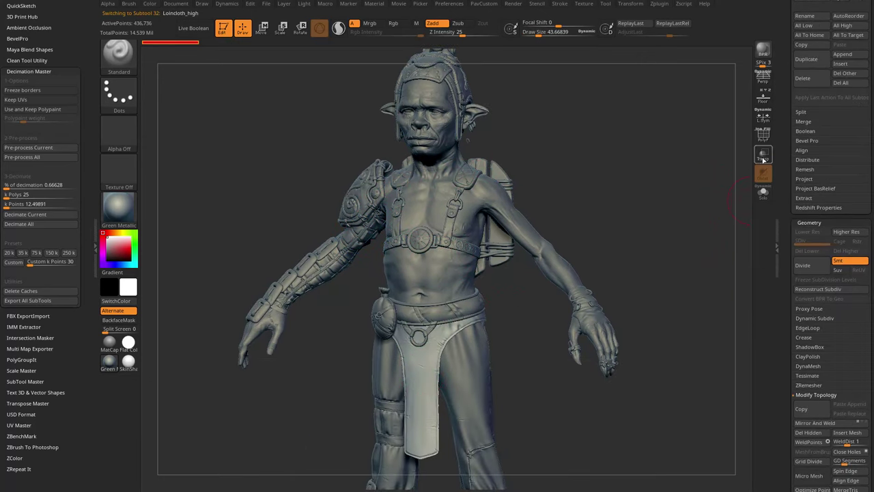
Isolate the loincloth subtool and reconstruct its lower subdivision levels down to the base mesh, with the wireframe shown
click(763, 192)
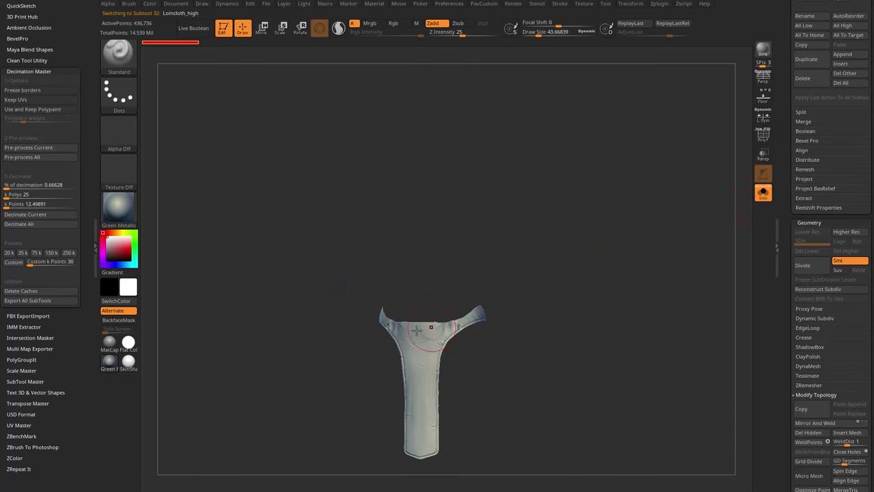
click(812, 296)
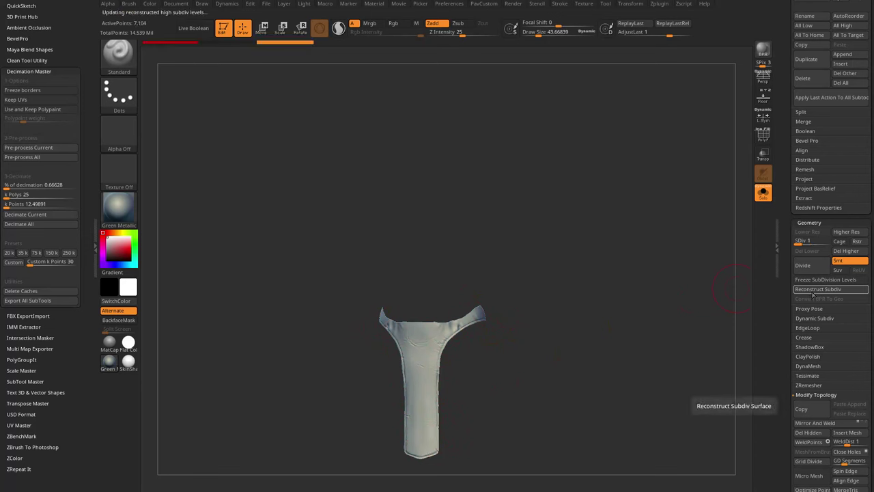
click(814, 292)
click(763, 135)
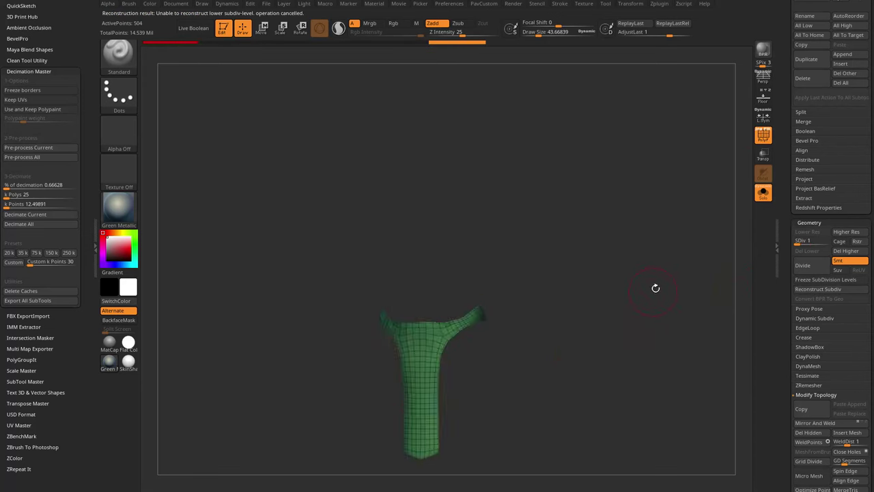
drag(655, 289, 594, 286)
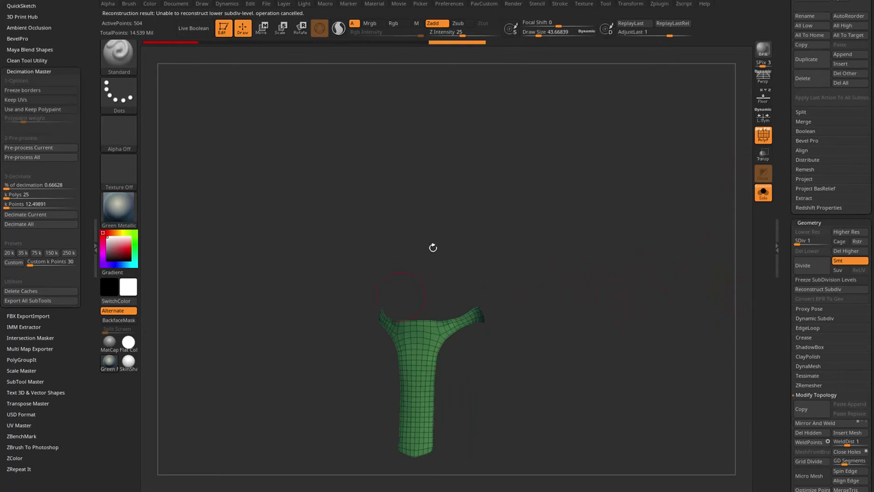
Bring all subtools back into view without the wireframe and set the loincloth to subdivision level 6
click(765, 193)
click(762, 134)
drag(667, 246, 672, 236)
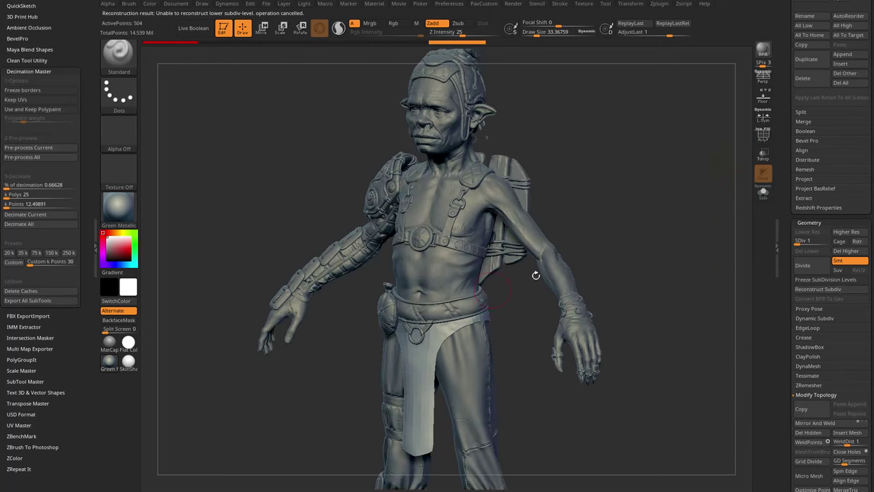
drag(803, 241, 830, 241)
Make the helmet subtool active, followed by the Shirt04_high subtool, viewing the figure from the front
alt+click(473, 107)
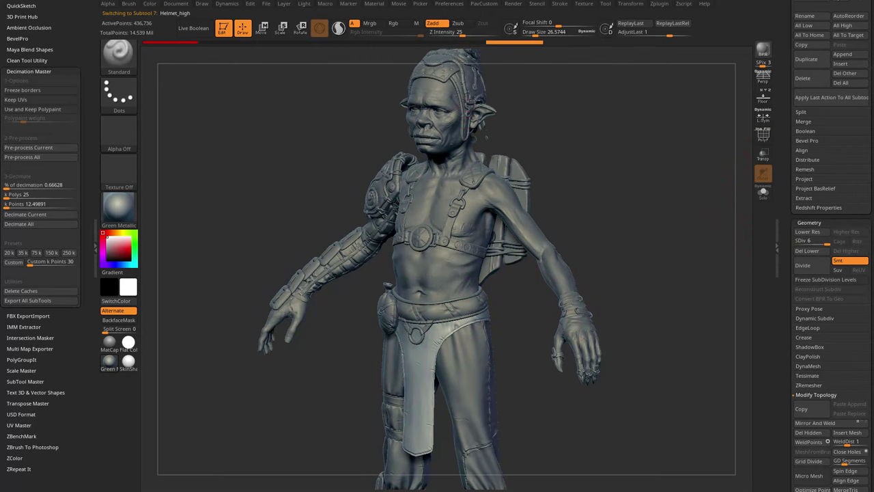
alt+drag(518, 109, 524, 204)
key(s)
alt+click(397, 298)
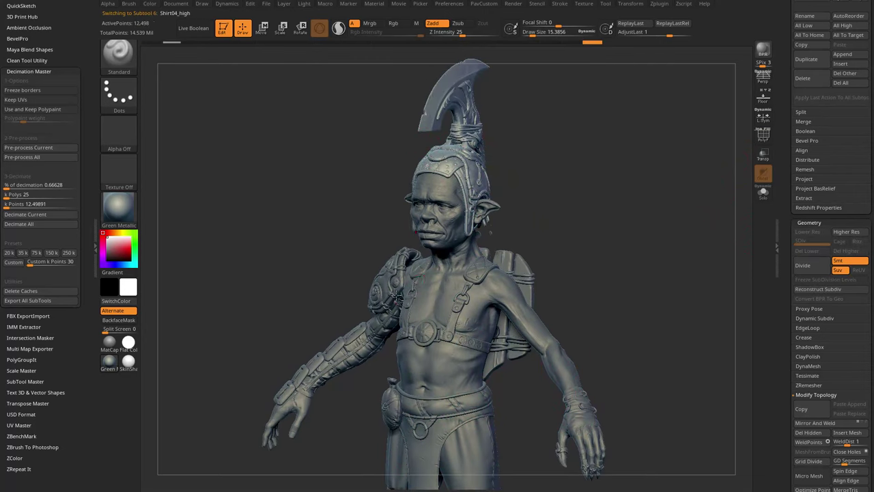
alt+drag(626, 251, 668, 165)
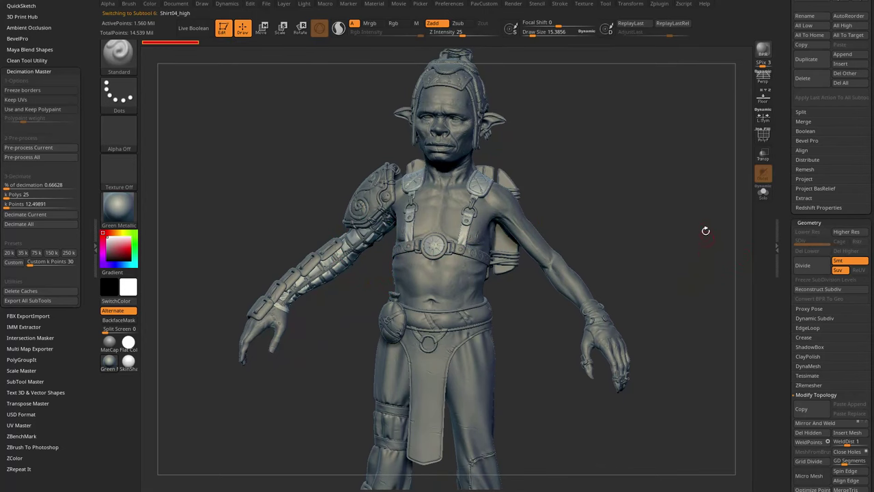
mouse_move(705, 231)
mouse_down()
mouse_move(693, 246)
mouse_move(706, 249)
mouse_move(677, 249)
mouse_move(672, 300)
mouse_move(706, 234)
mouse_up()
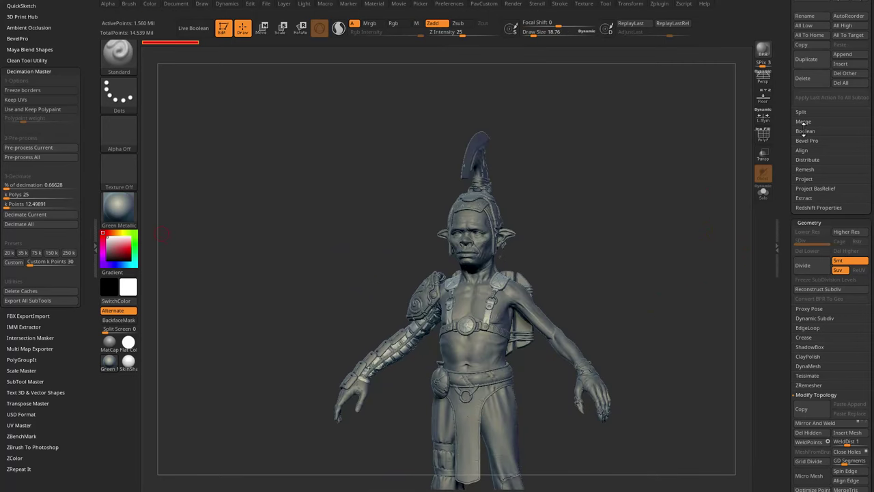
Change the material to SkinShade4 and turn on polypaint display for all subtools
scroll(805, 129, up, 10)
click(120, 207)
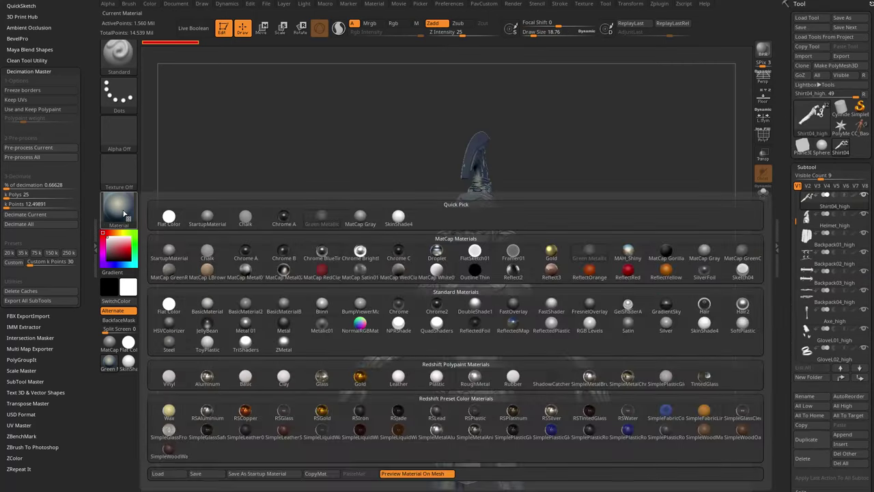
click(706, 328)
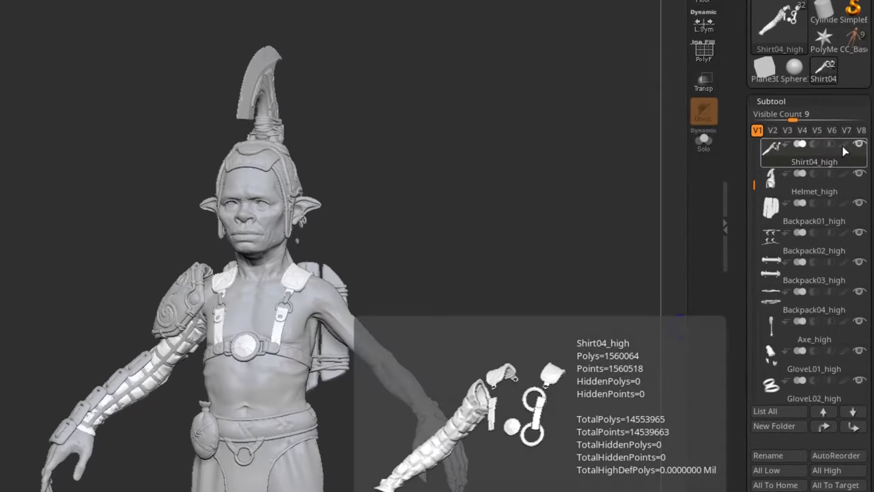
shift+click(853, 196)
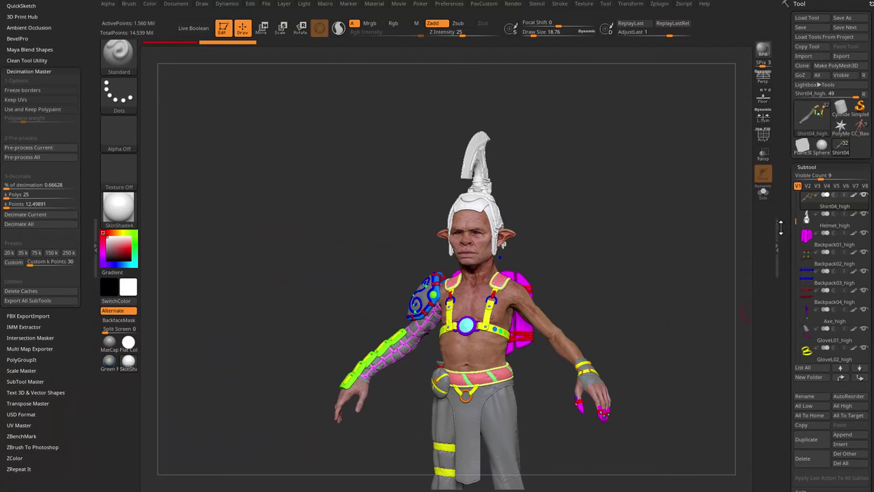
Toggle the Colorize polypaint setting of the Shirt04_high subtool off and back on
drag(785, 222, 790, 71)
drag(790, 319, 791, 267)
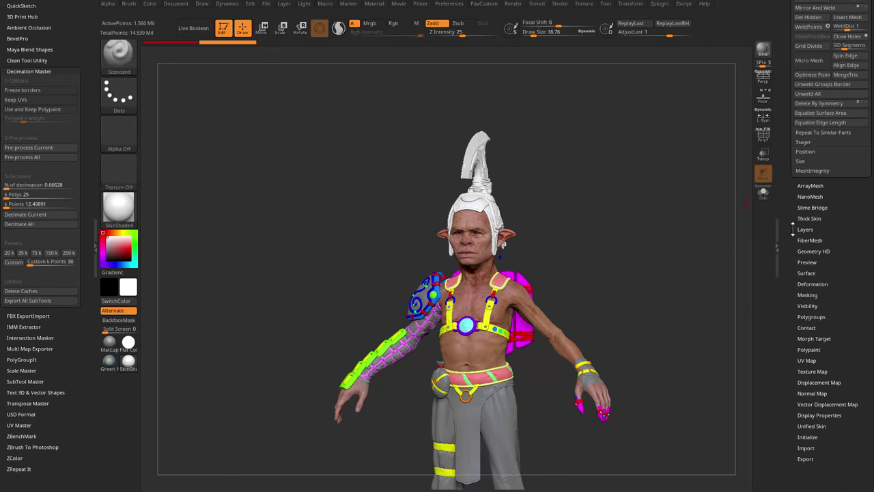
click(808, 349)
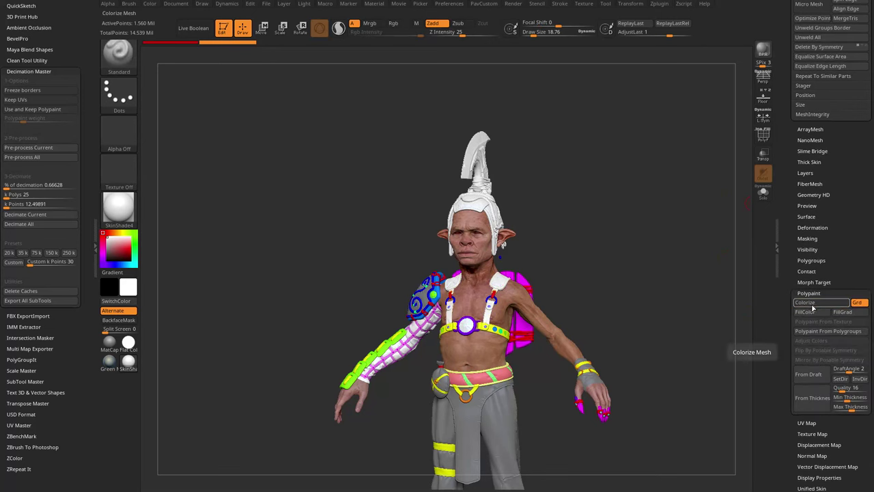
click(810, 305)
click(809, 305)
Select the Helmet_high subtool and turn on its polypaint display
drag(790, 265, 742, 421)
drag(619, 269, 622, 267)
key(s)
click(620, 269)
click(828, 225)
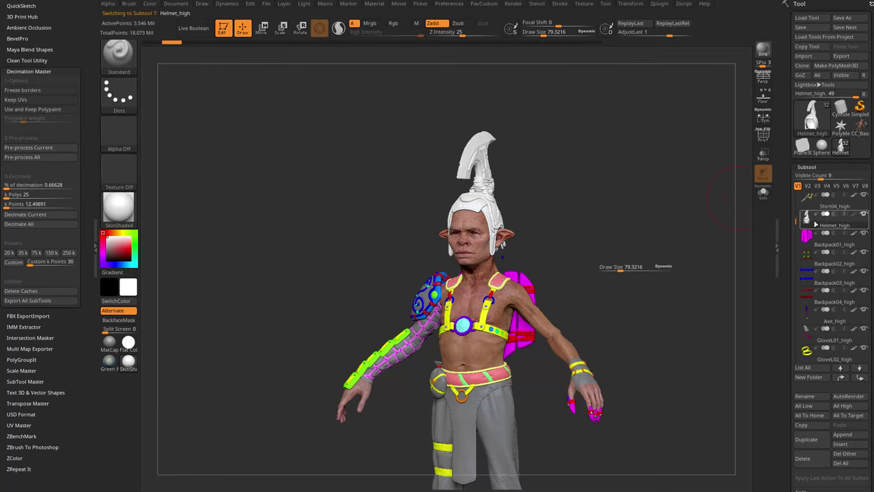
click(854, 214)
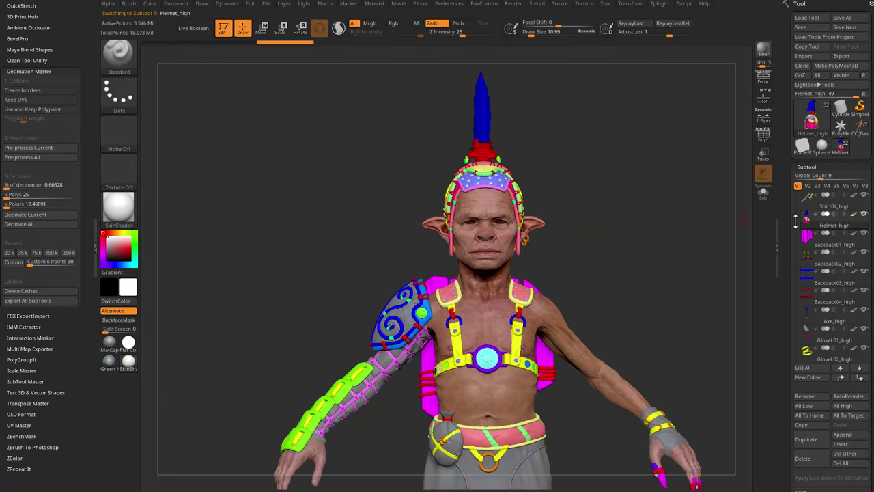
Hide the Body_Placeholder and GoblinDemoGear_high subtools and make Backpack01_high active
drag(795, 220, 791, 181)
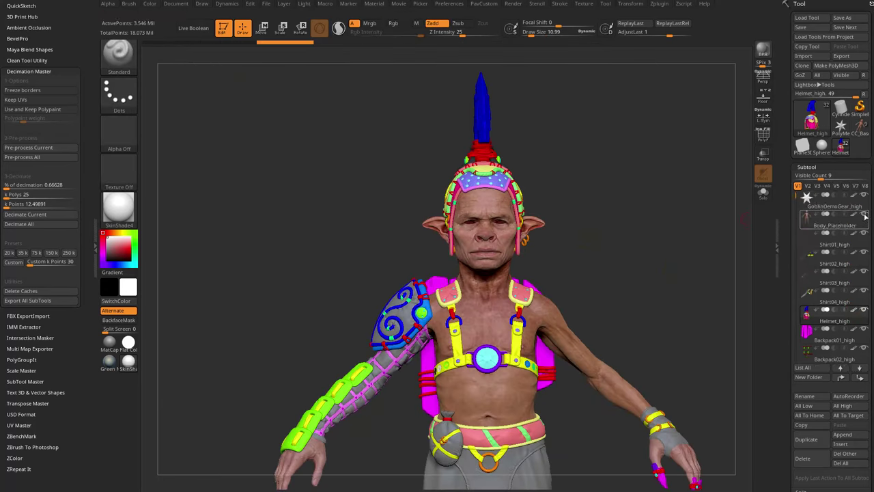
click(863, 215)
click(863, 196)
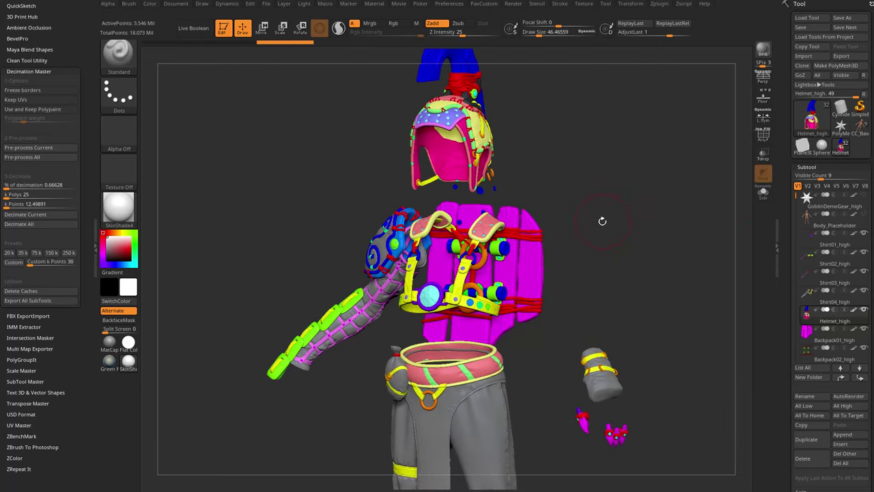
key(Down)
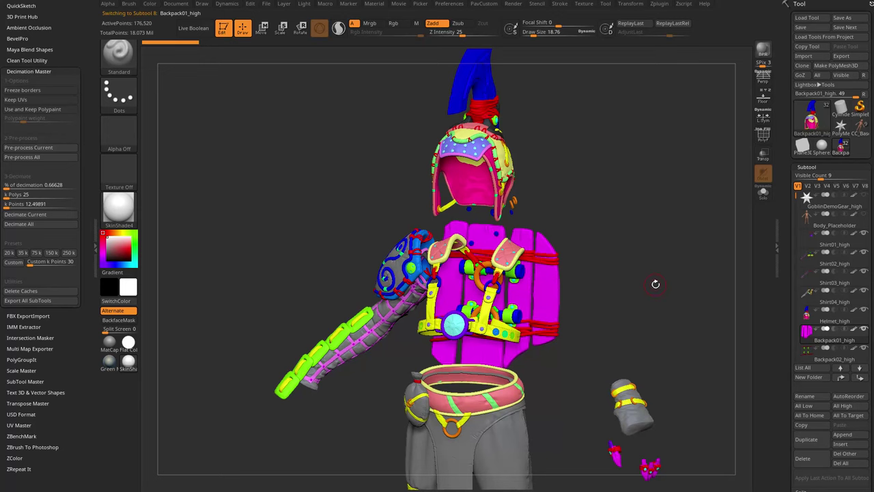
Open the ZColor plugin window, examine its list of hex colour swatches, and close it
drag(66, 19, 55, 40)
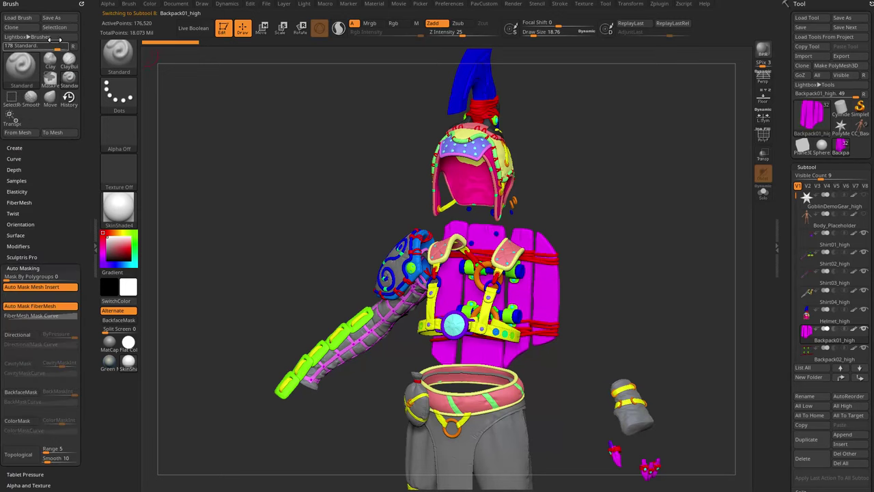
scroll(52, 180, down, 10)
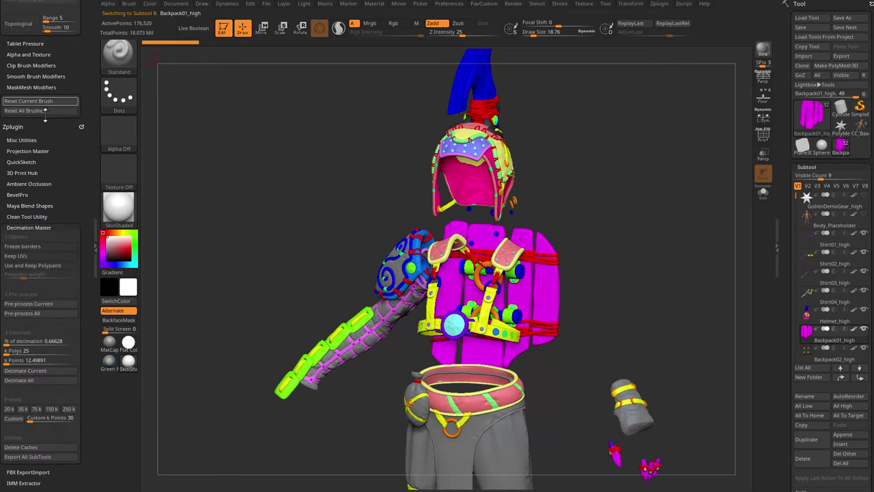
scroll(61, 136, down, 3)
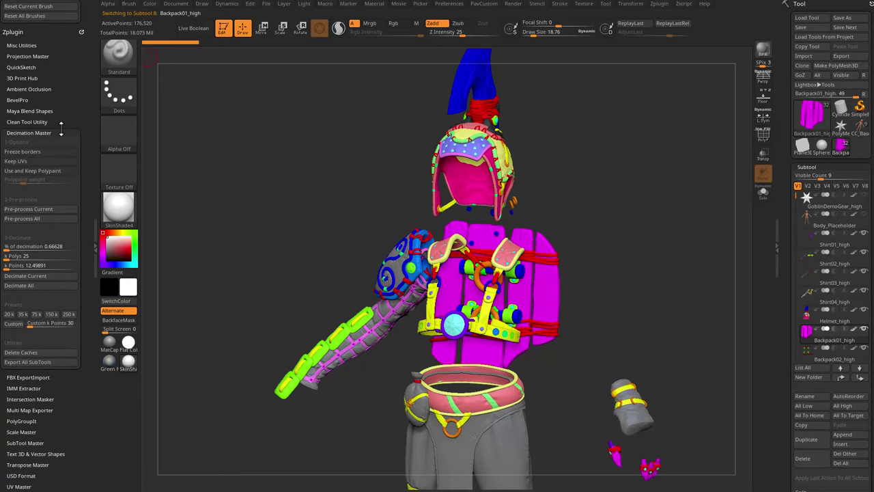
scroll(61, 128, down, 8)
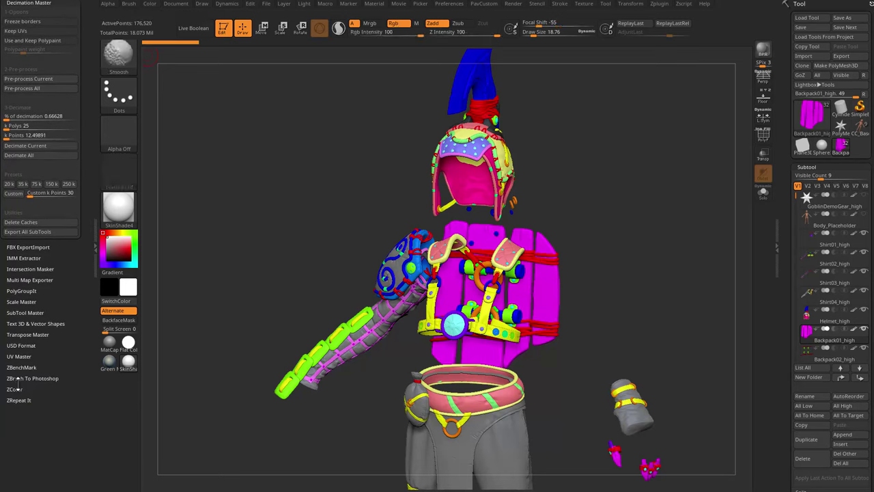
click(15, 389)
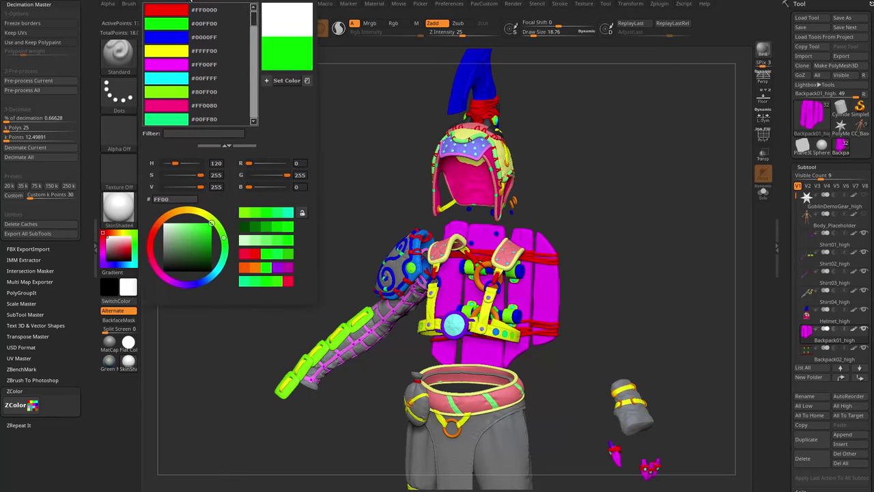
drag(196, 0, 189, 51)
mouse_move(251, 92)
mouse_down()
mouse_move(261, 120)
mouse_move(261, 82)
mouse_up()
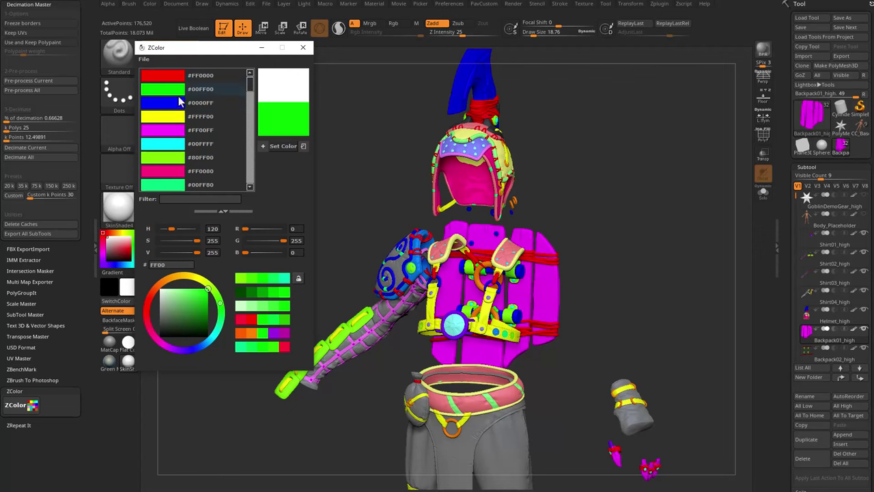
click(303, 48)
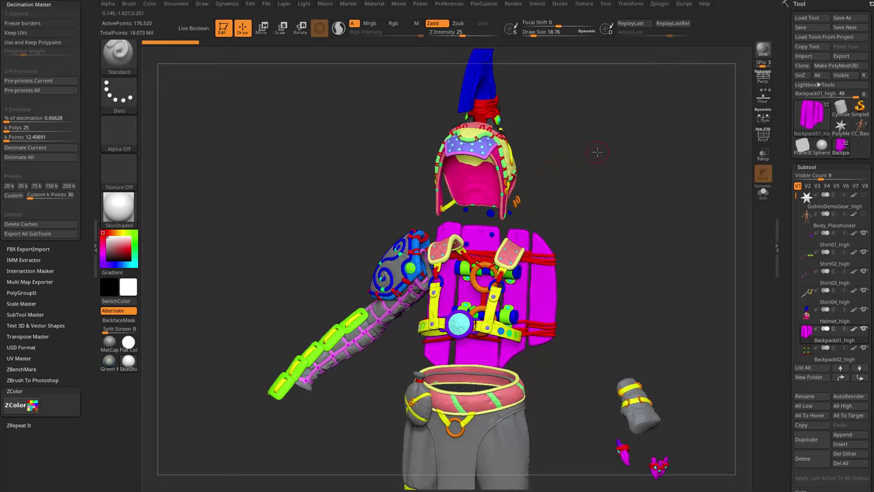
Load the _SimpleColorSwatches.ZTL tool from LightBox and frame it on the canvas
key(comma)
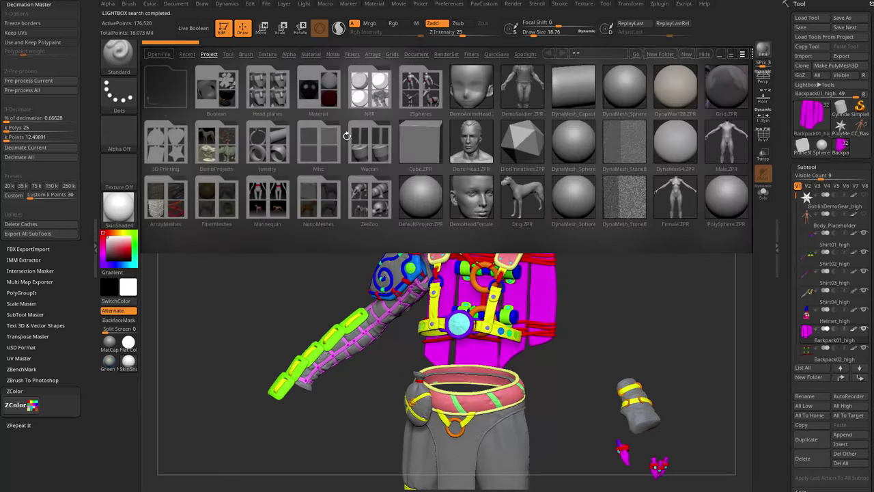
click(228, 54)
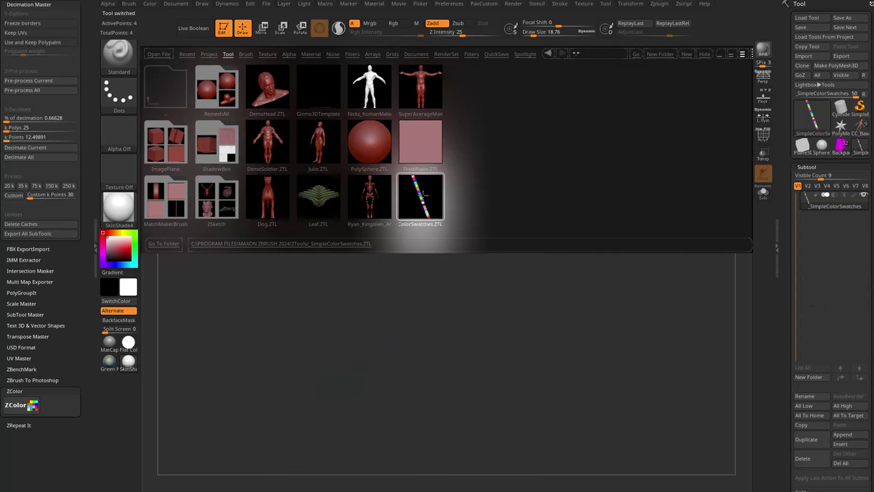
key(comma)
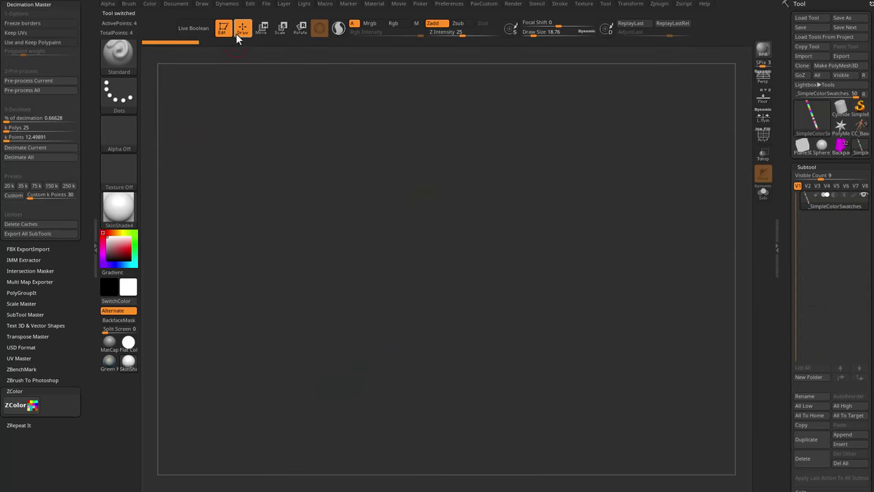
key(f)
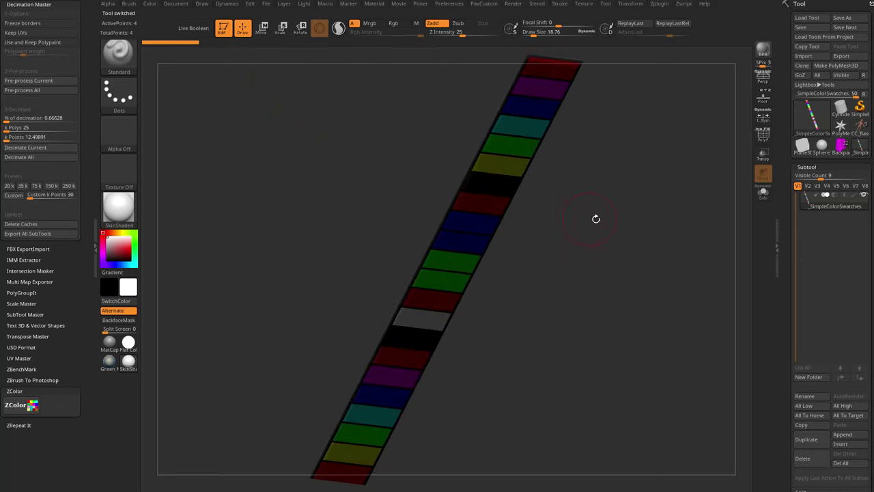
Align the colour swatch strip upright along the left edge of the canvas and switch it to 2.5D mode
drag(596, 219, 467, 193)
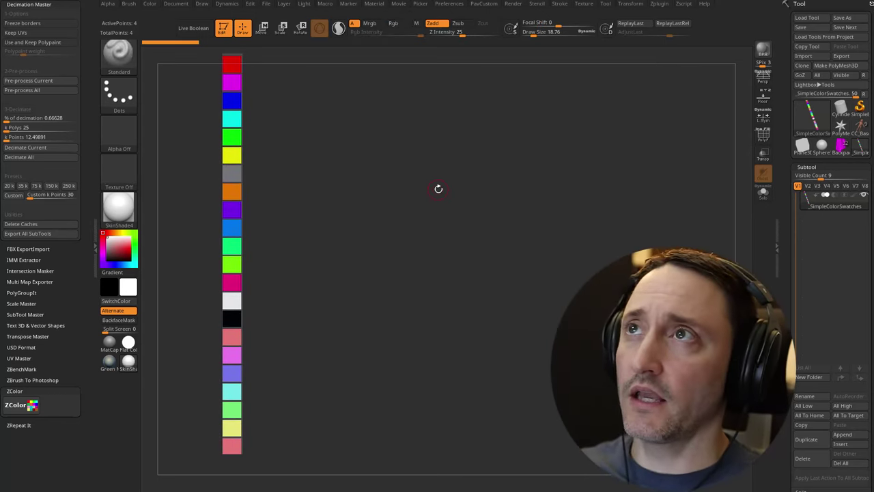
alt+drag(438, 189, 354, 194)
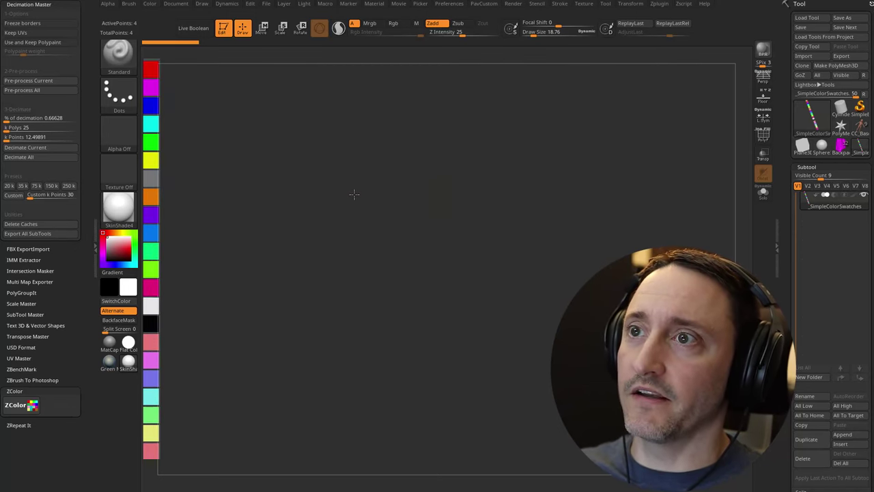
drag(288, 150, 287, 164)
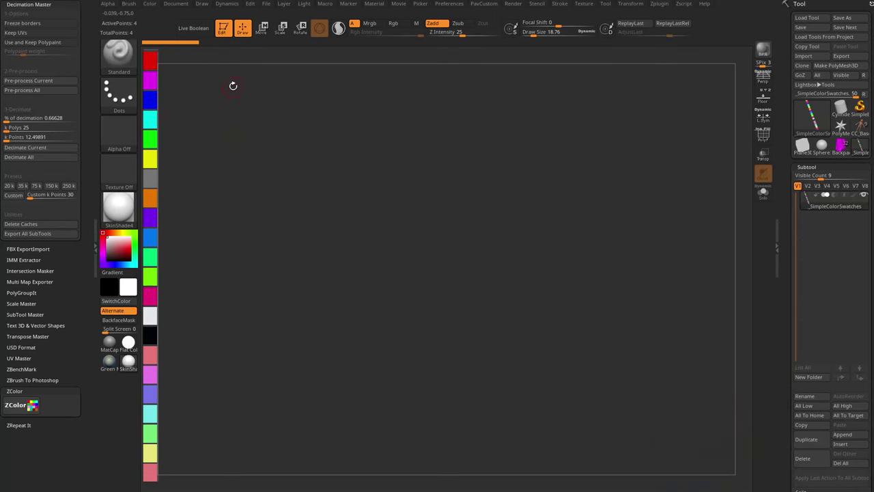
click(223, 30)
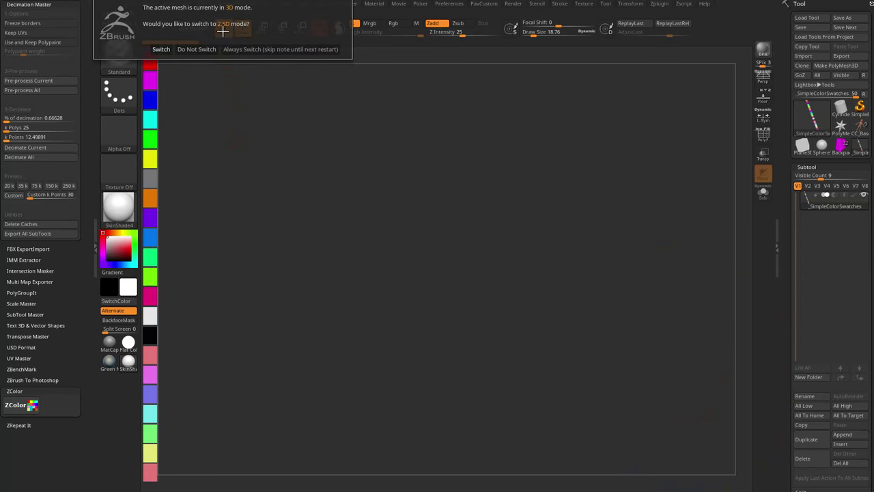
click(161, 49)
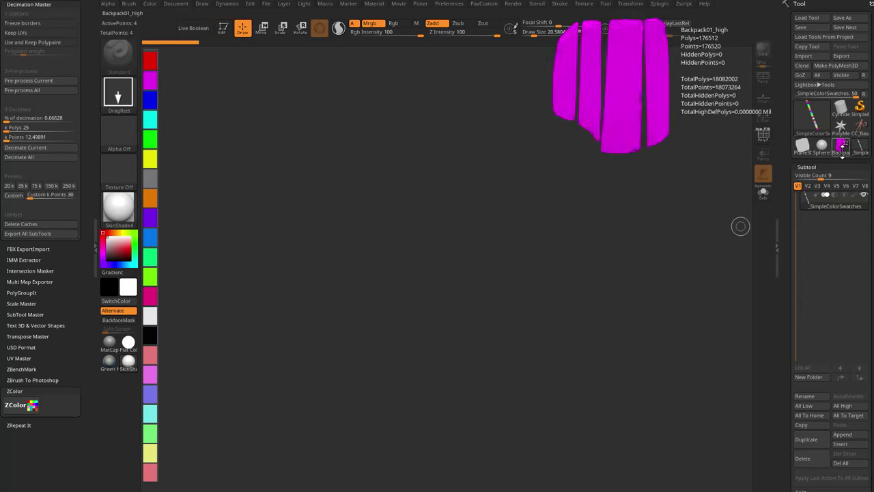
Switch back to the Backpack01_high tool, draw the goblin gear on the canvas in Edit mode, and frame it
click(841, 150)
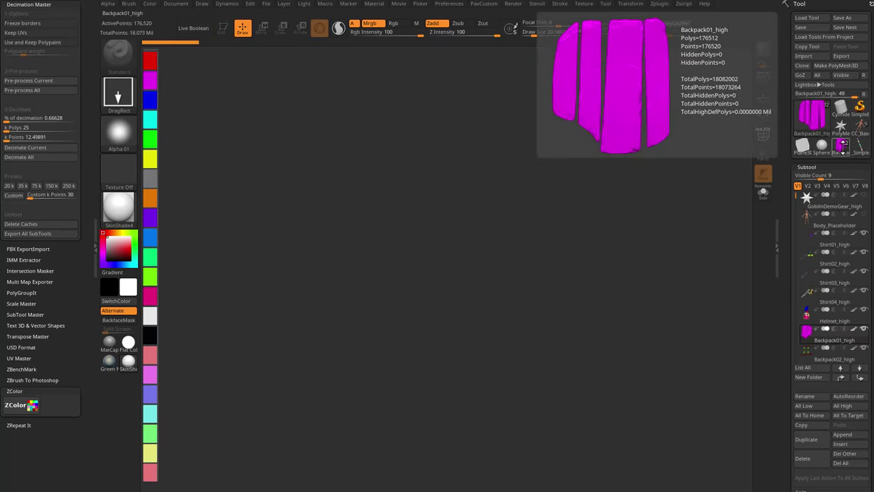
drag(431, 312, 431, 367)
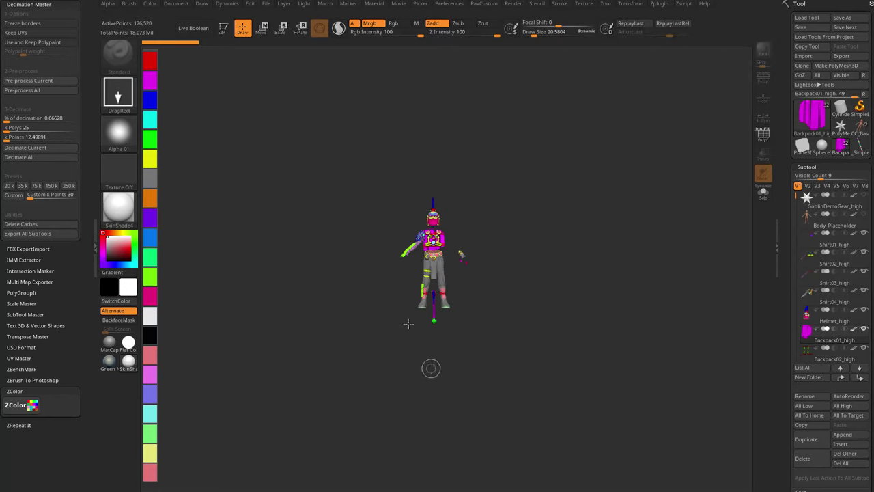
click(222, 30)
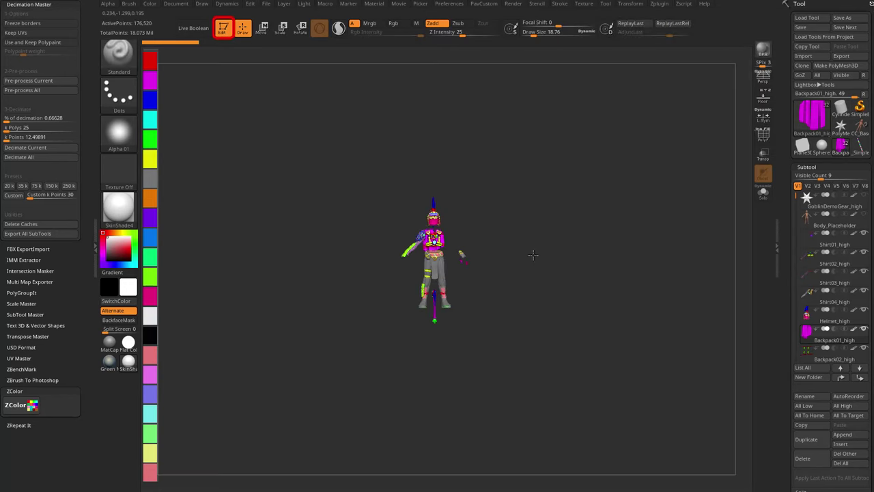
key(f)
drag(600, 294, 517, 252)
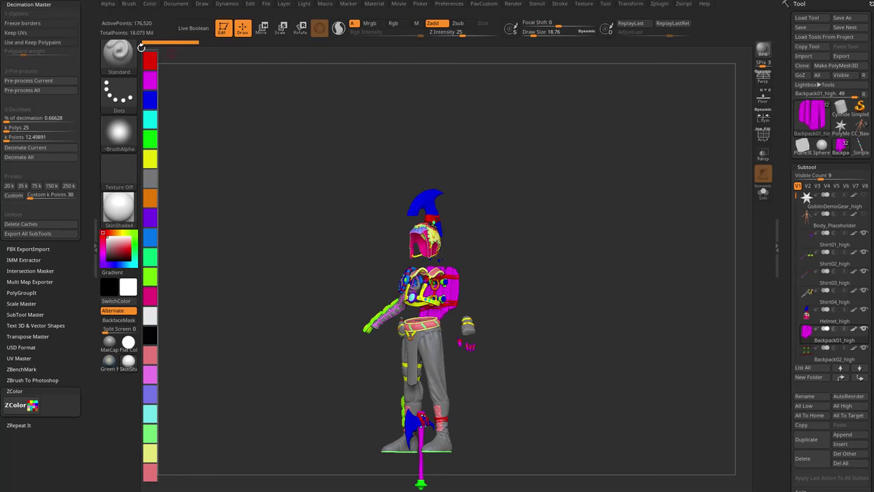
drag(174, 298, 605, 234)
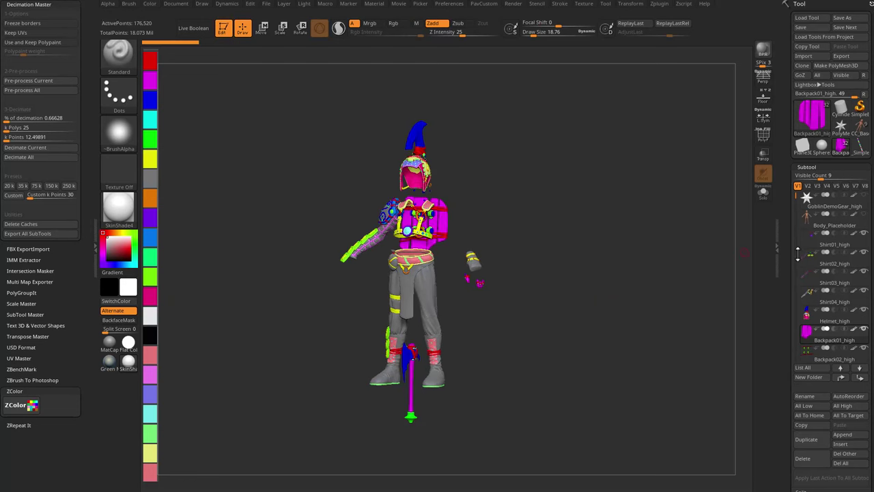
Turn off the polypaint display on the goblin gear and make Helmet_high the active subtool
key(shift+f)
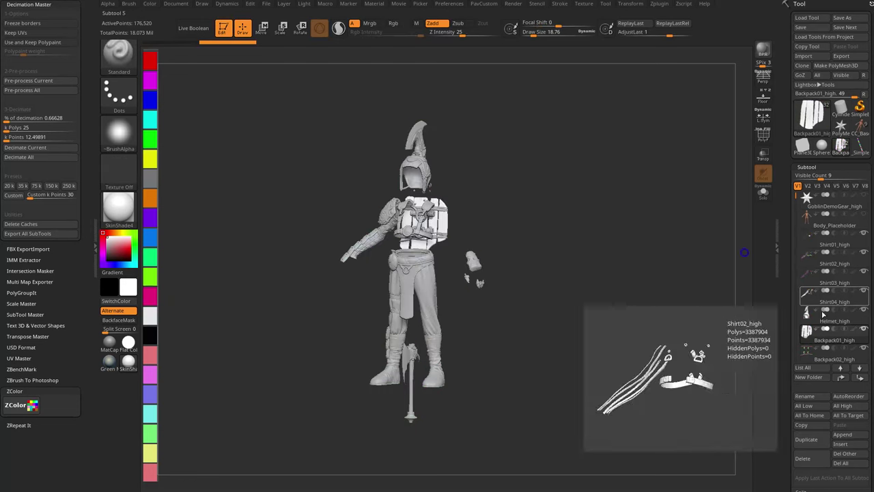
drag(673, 280, 660, 263)
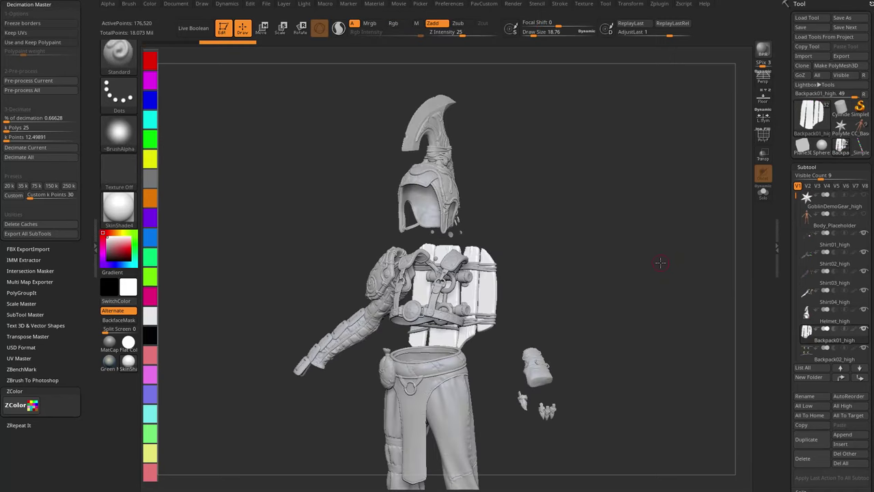
drag(572, 144, 477, 170)
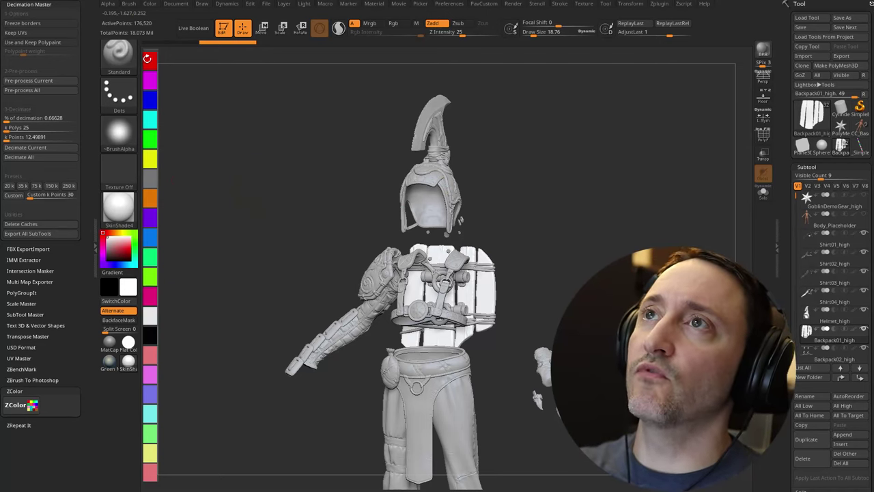
drag(512, 161, 483, 189)
key(s)
alt+click(448, 191)
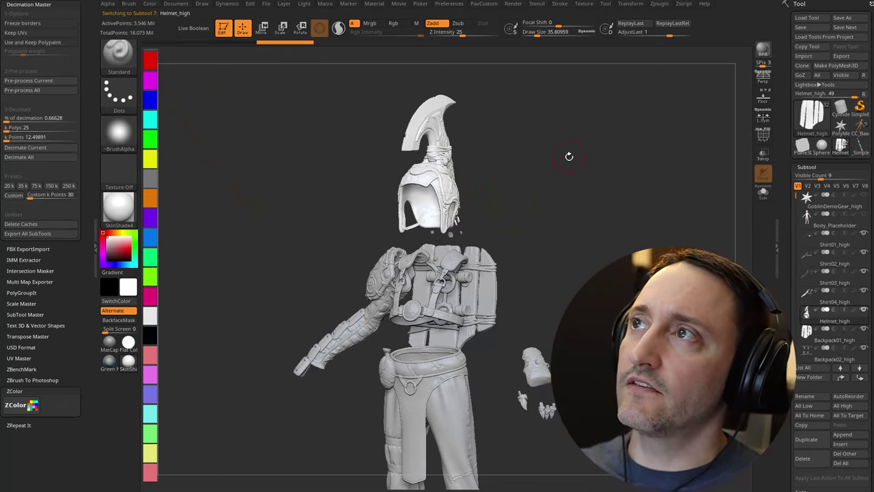
Examine the unpainted helmet and upper-body gear from several angles
mouse_move(572, 161)
alt+mouse_down()
mouse_move(607, 225)
mouse_move(588, 221)
mouse_move(588, 231)
alt+mouse_up()
key(s)
key(s)
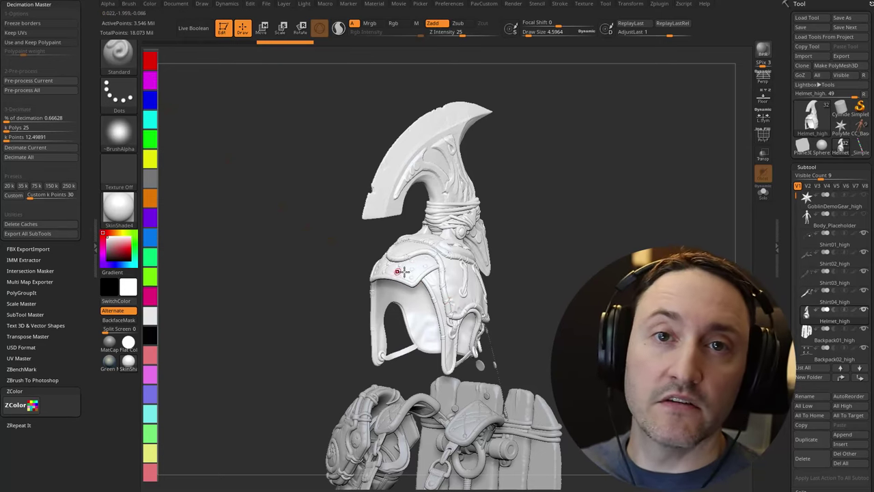
alt+drag(575, 244, 565, 221)
key(s)
mouse_move(560, 229)
mouse_down()
mouse_move(568, 230)
mouse_move(579, 174)
mouse_move(585, 69)
mouse_up()
drag(579, 192, 543, 224)
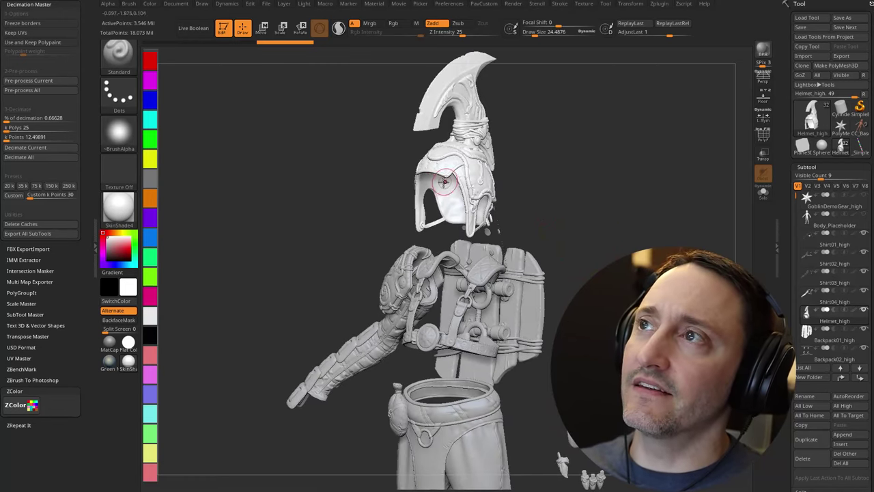
key(s)
drag(443, 181, 440, 181)
key(1)
click(449, 164)
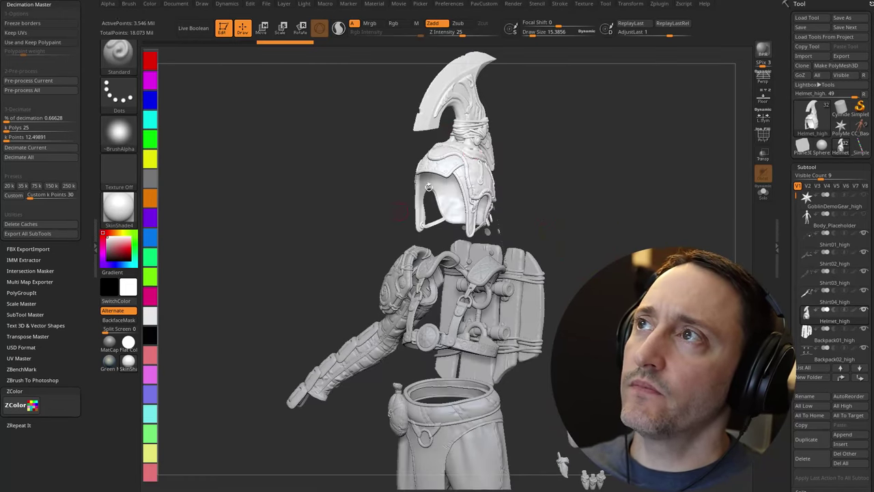
key(s)
drag(390, 278, 402, 278)
drag(342, 256, 399, 236)
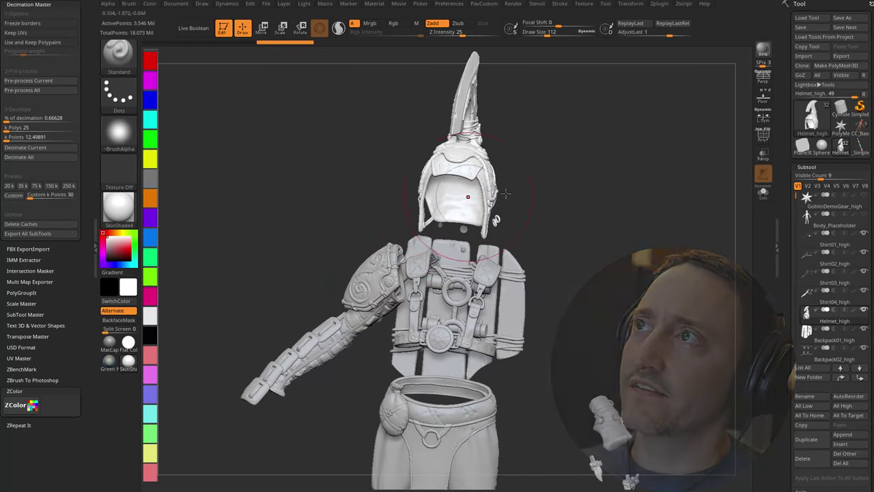
Turn the polypaint display back on for the goblin gear and view the colours at an angle
key(shift+f)
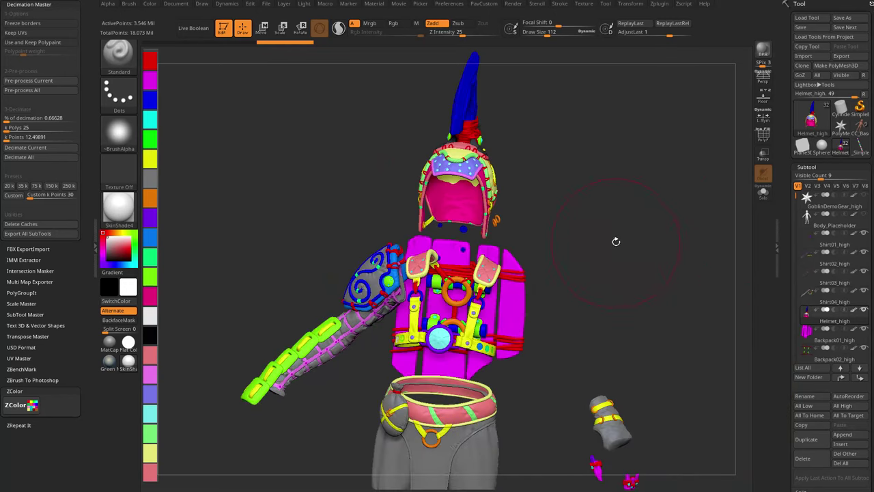
drag(616, 241, 479, 184)
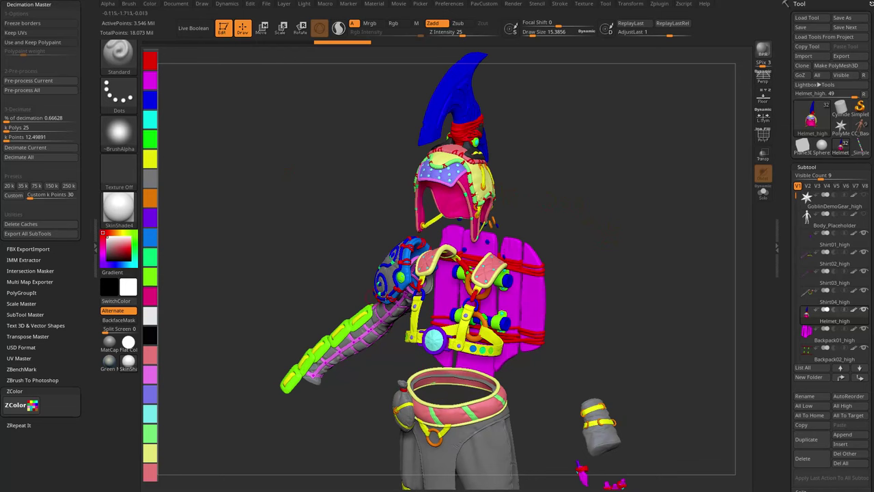
drag(615, 248, 620, 223)
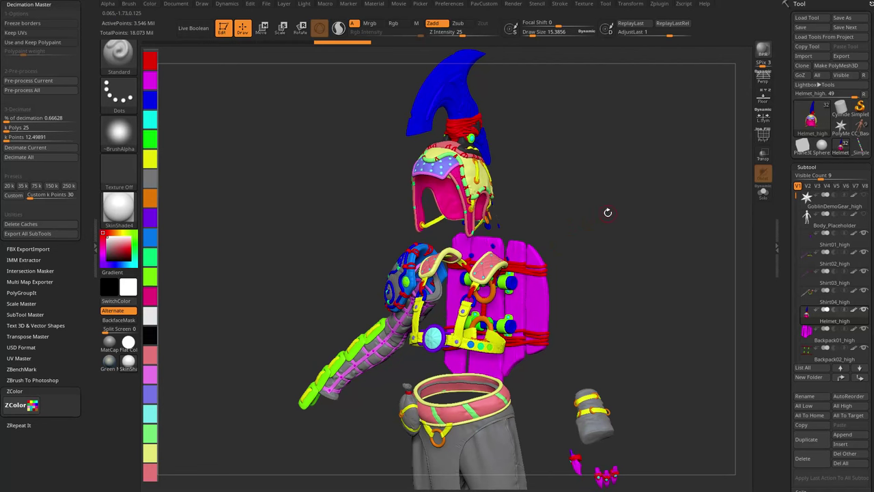
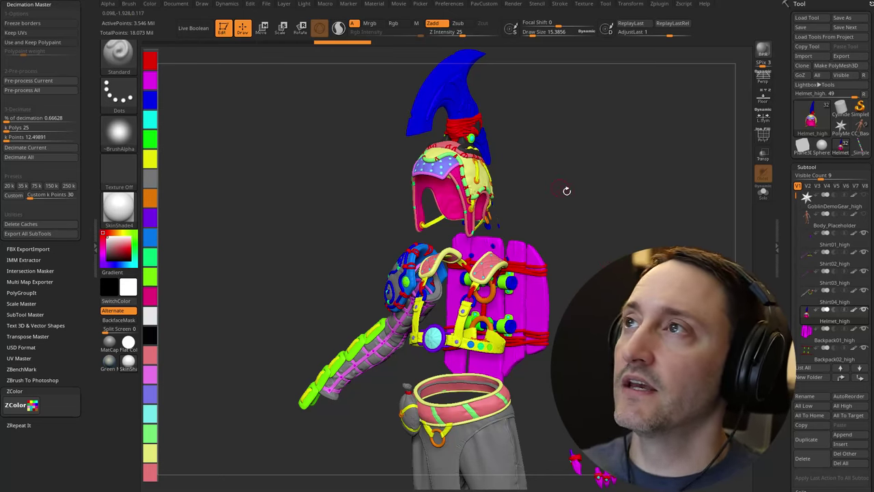
Isolate the Helmet_high subtool in Solo mode and frame the whole helmet
mouse_move(642, 171)
mouse_down()
mouse_move(653, 179)
mouse_move(667, 157)
mouse_move(685, 223)
mouse_move(657, 222)
mouse_move(676, 233)
mouse_move(664, 250)
mouse_move(673, 226)
mouse_up()
key(s)
click(762, 192)
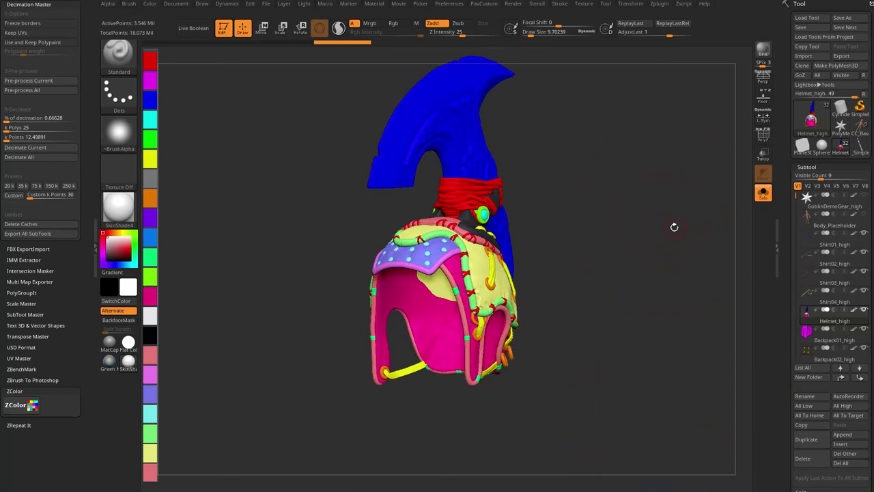
drag(609, 213, 567, 202)
key(s)
key(s)
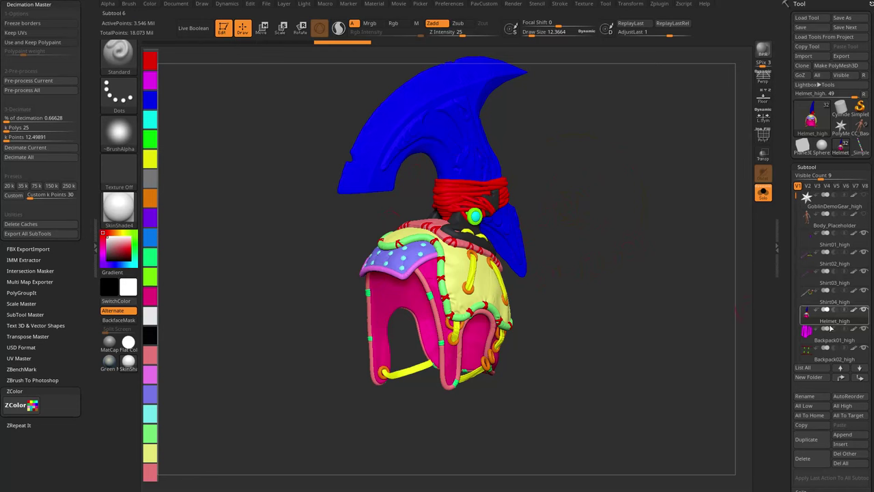
mouse_move(797, 196)
mouse_down()
mouse_move(796, 300)
mouse_move(792, 199)
mouse_up()
mouse_move(634, 319)
mouse_down()
mouse_move(651, 302)
mouse_move(642, 306)
mouse_up()
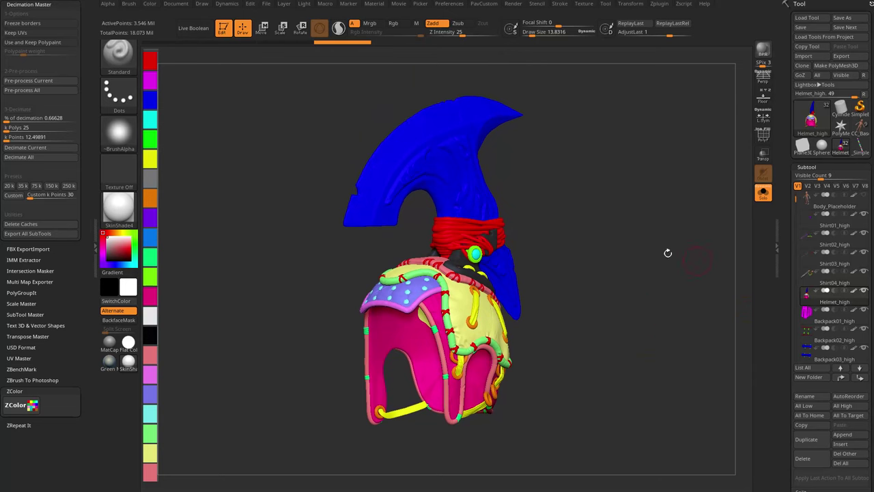
Isolate the helmet's blue crest, invert the visibility back and forth, and unhide the whole helmet
drag(667, 252, 512, 205)
key(ctrl+shift)
ctrl+shift+click(478, 186)
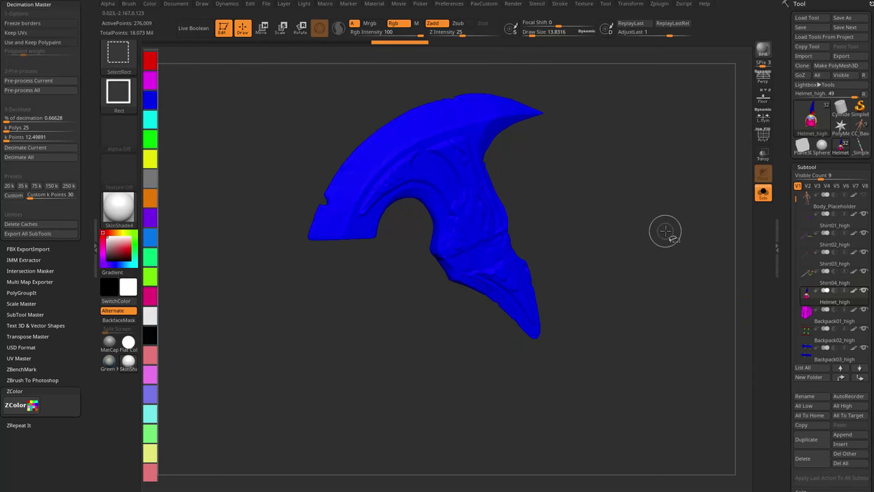
ctrl+shift+click(684, 257)
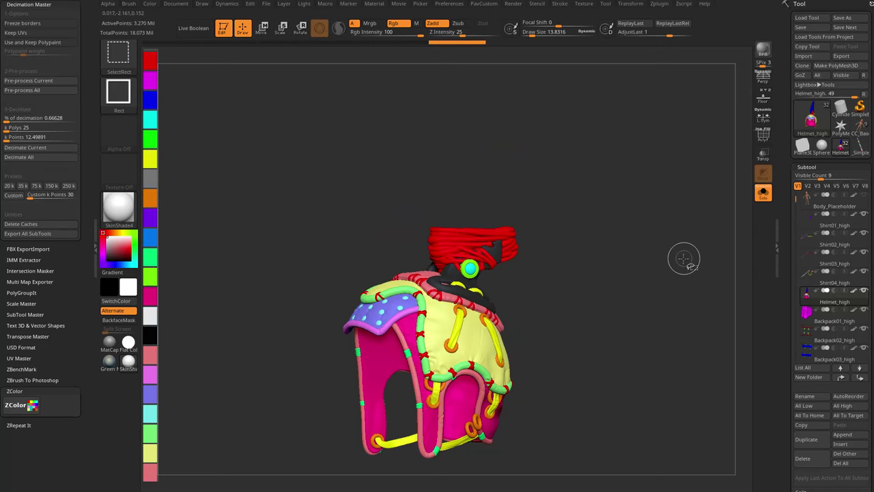
drag(683, 258, 602, 220)
ctrl+shift+click(602, 221)
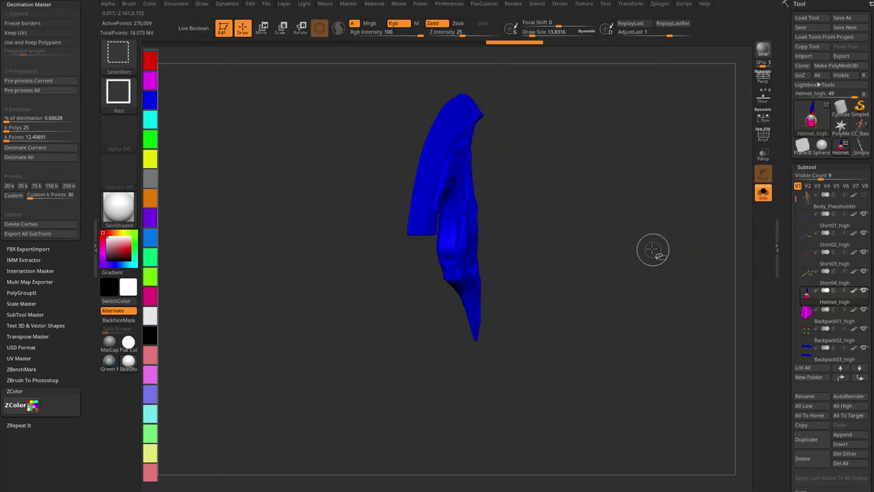
ctrl+shift+click(560, 234)
drag(665, 198, 644, 208)
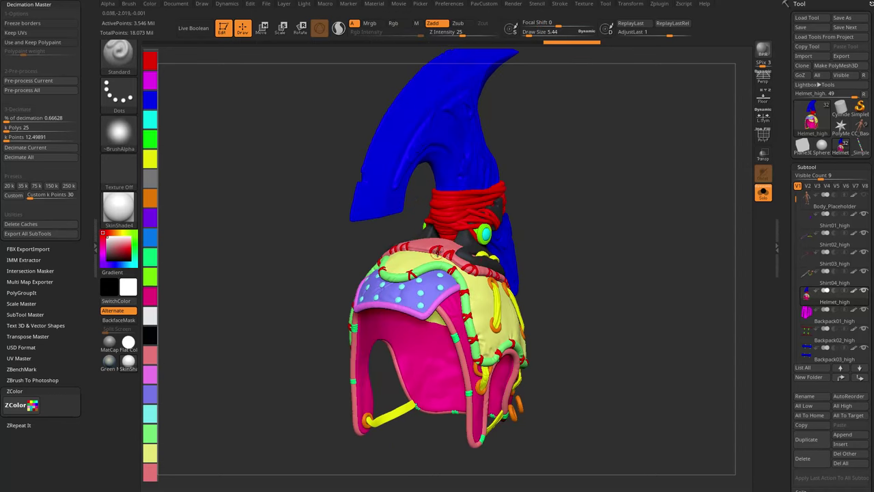
Isolate the helmet's red ID parts: the cord wrapping below the crest and all the small stitches
drag(536, 281, 585, 260)
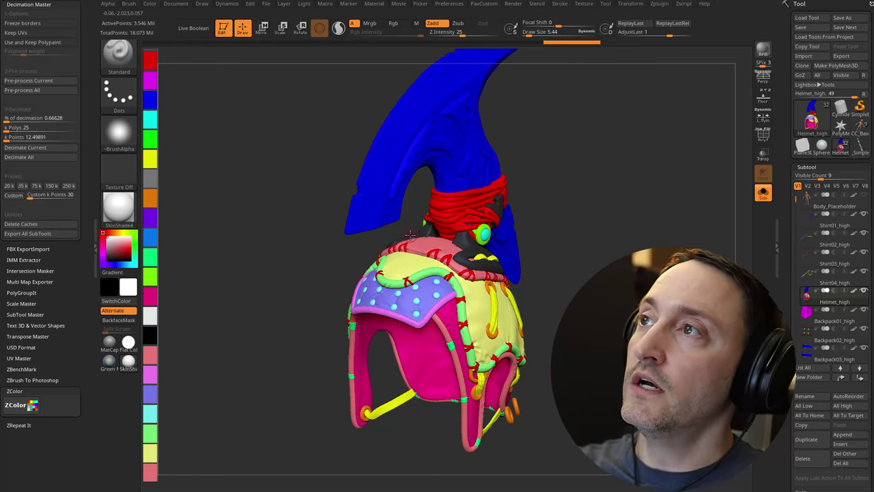
drag(549, 184, 440, 200)
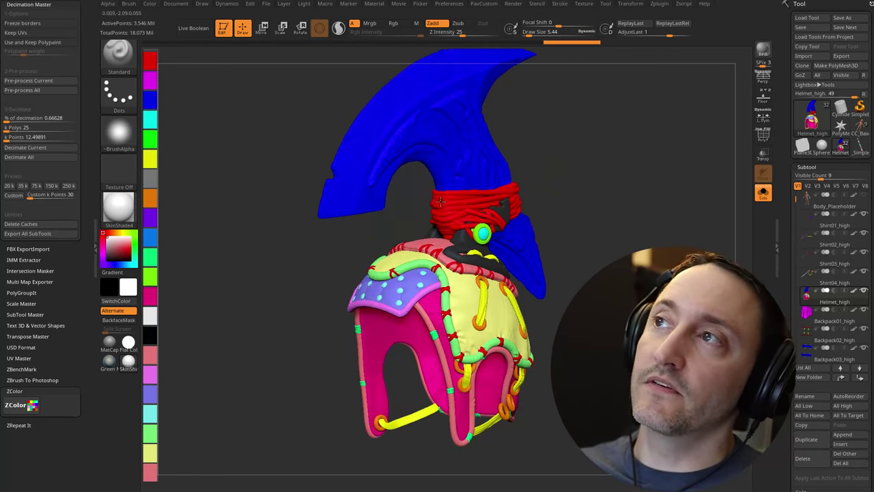
drag(497, 184, 444, 207)
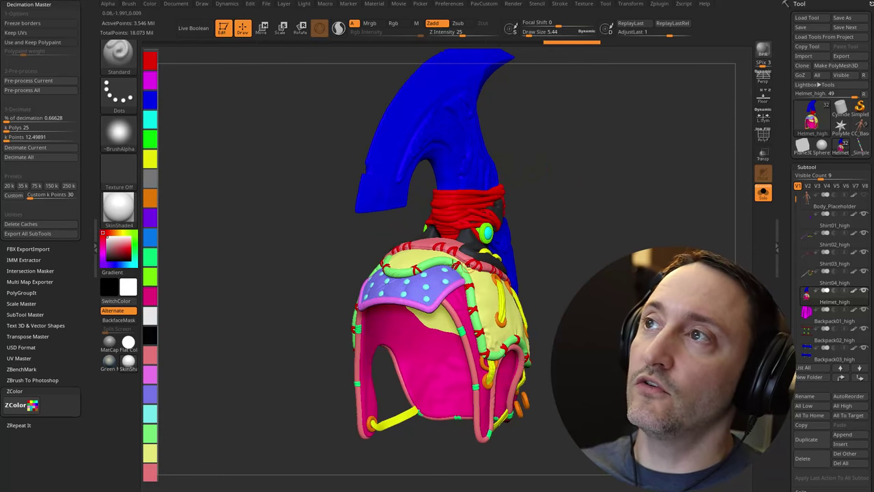
drag(635, 185, 599, 213)
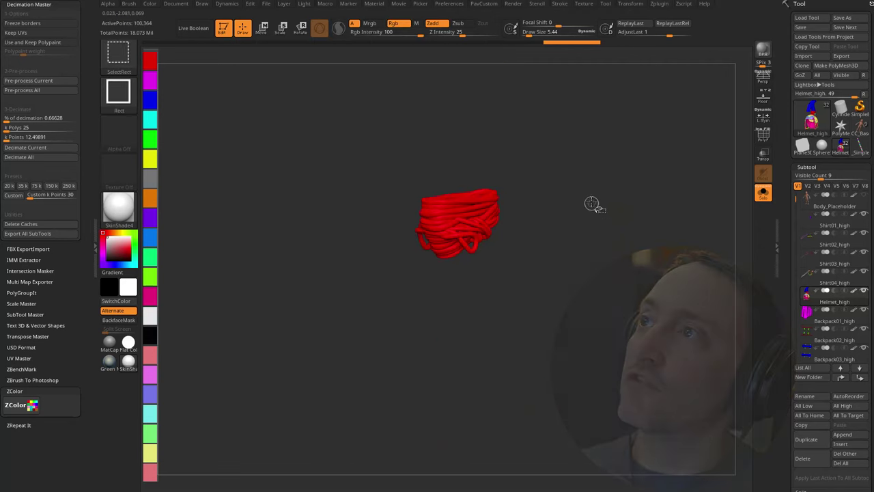
ctrl+shift+drag(591, 203, 619, 243)
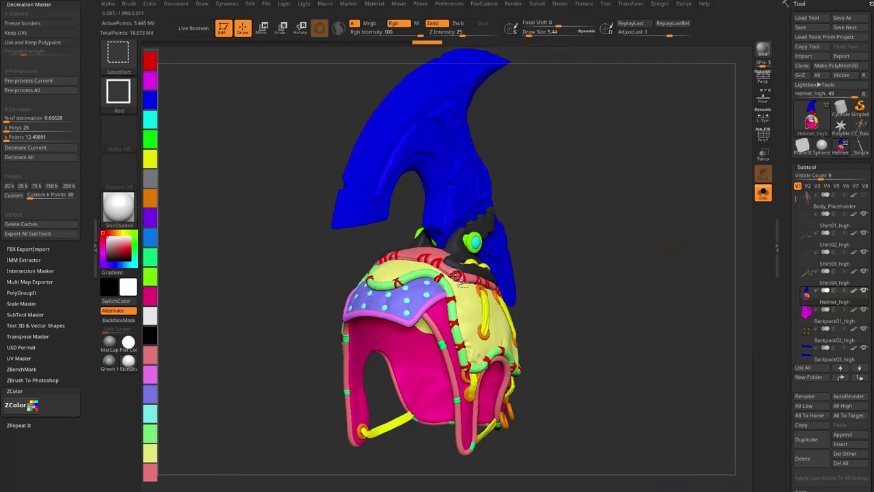
ctrl+shift+click(550, 230)
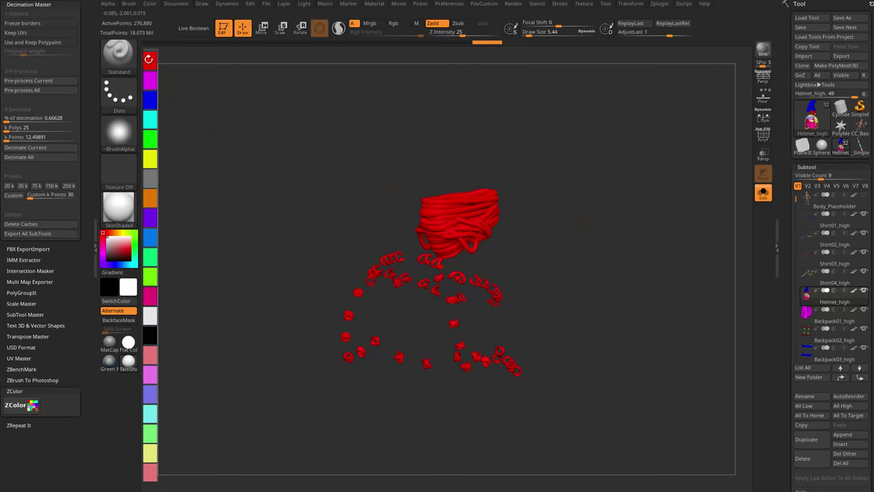
Sample the strip's swatches in order from red through magenta, blue, cyan, green, yellow, grey and orange to purple, and return to red
click(149, 59)
click(151, 79)
click(150, 99)
click(150, 118)
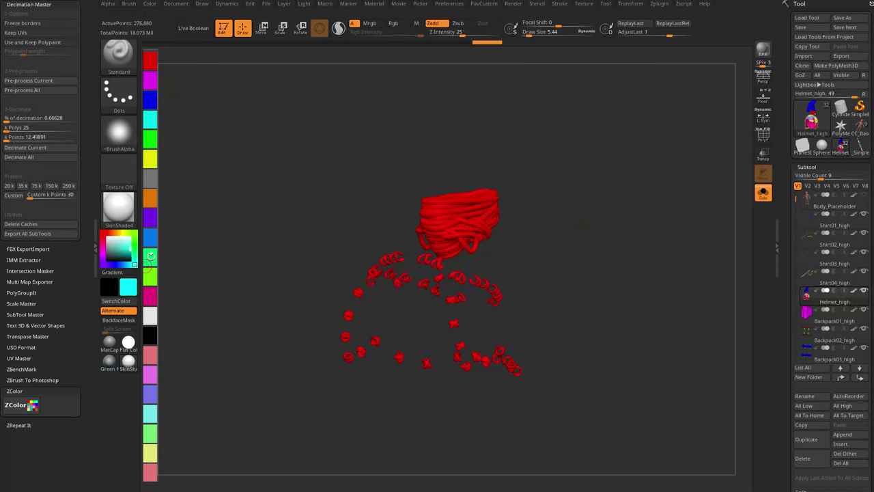
click(149, 141)
click(150, 160)
click(150, 179)
click(150, 199)
mouse_move(149, 220)
mouse_down()
mouse_move(150, 232)
mouse_move(150, 222)
mouse_up()
click(148, 59)
Dock the Color palette in the side tray above the Brush palette
drag(83, 19, 92, 131)
click(150, 4)
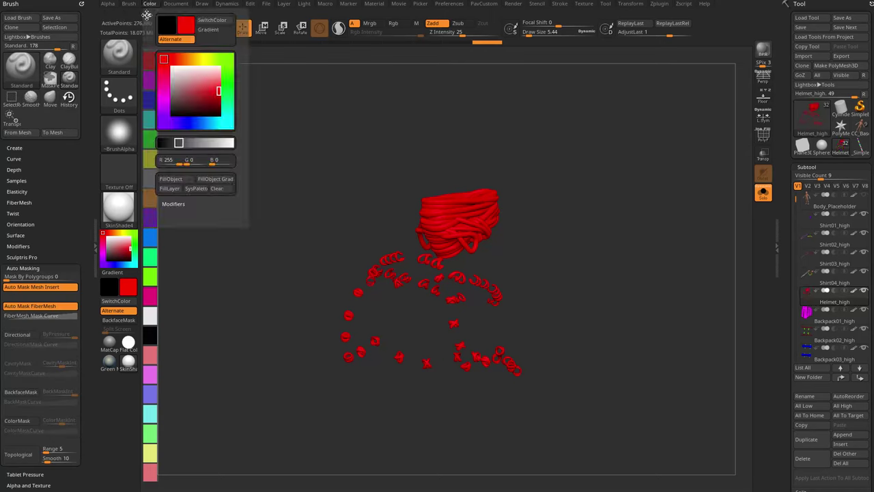
drag(146, 15, 27, 11)
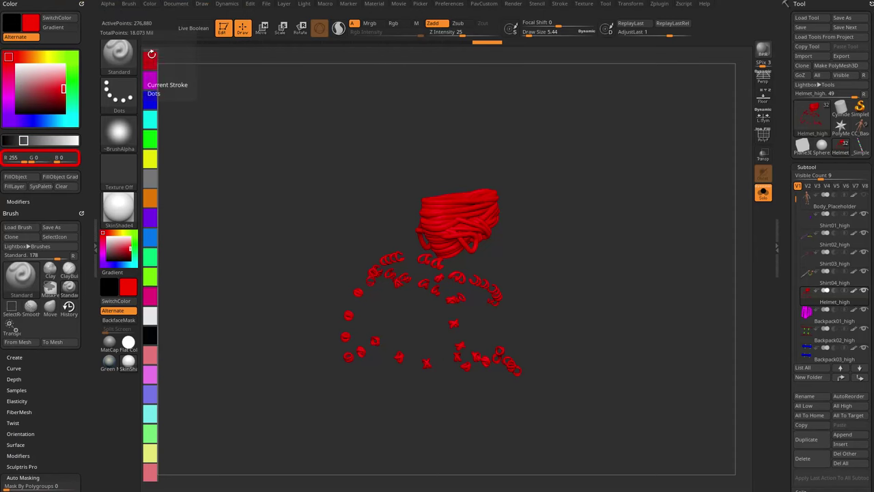
Sample the magenta swatch from the strip as the active colour, RGB 255, 0, 255
ctrl+alt+drag(152, 54, 151, 58)
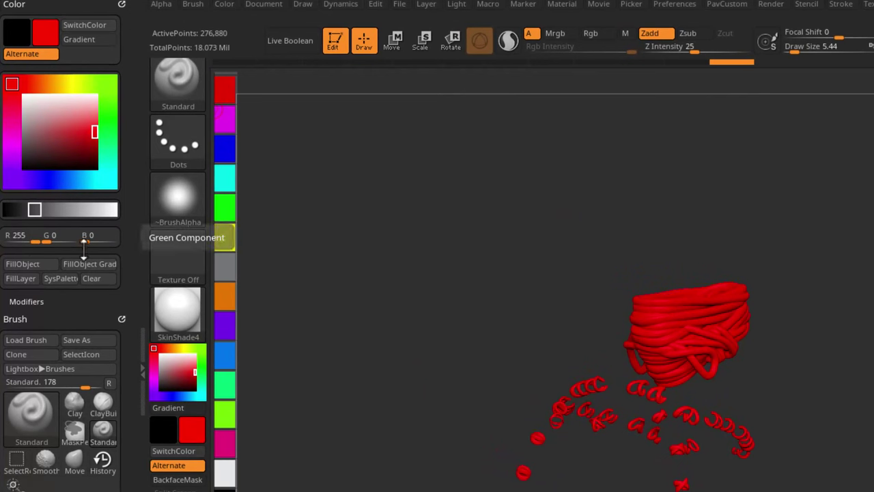
click(225, 117)
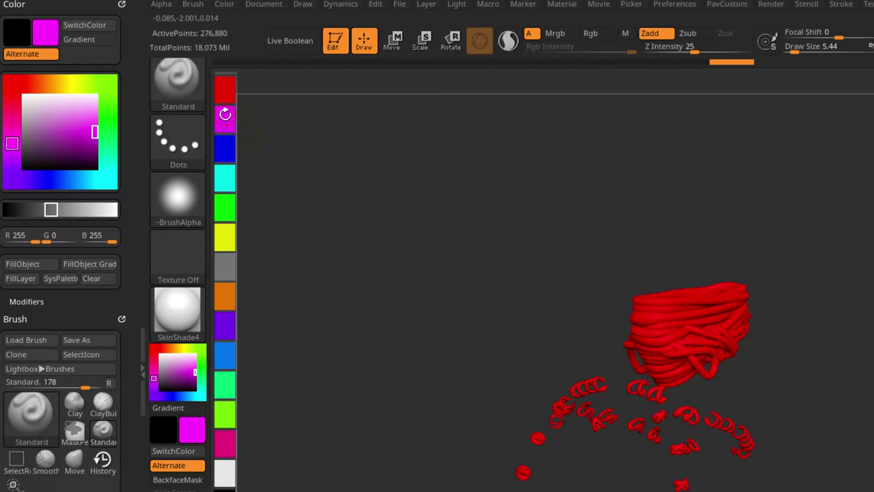
Sample the strip's swatches in order from blue through cyan, green, yellow, grey, orange, purple and azure to spring green
click(227, 145)
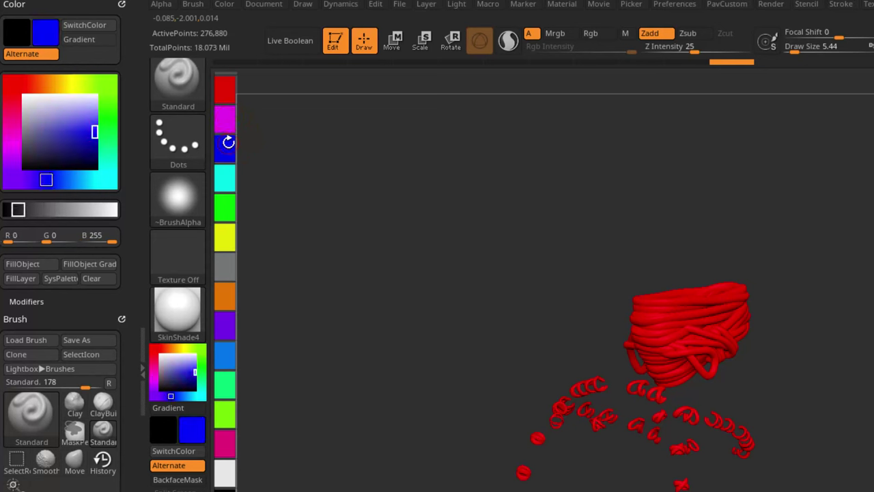
click(225, 179)
click(225, 206)
click(226, 235)
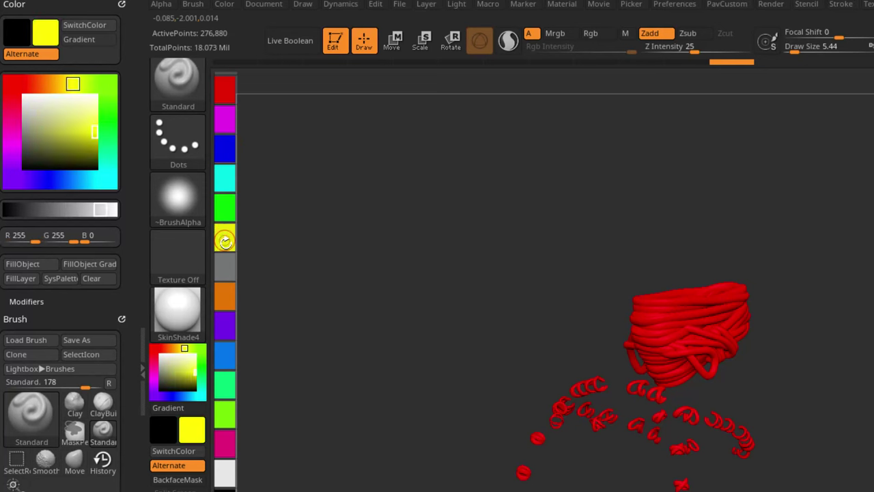
click(225, 265)
click(225, 296)
click(225, 325)
click(225, 354)
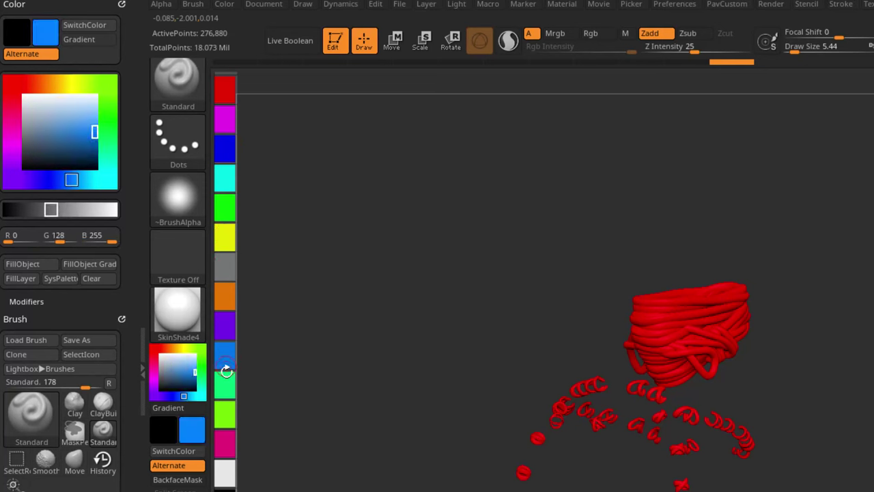
click(226, 382)
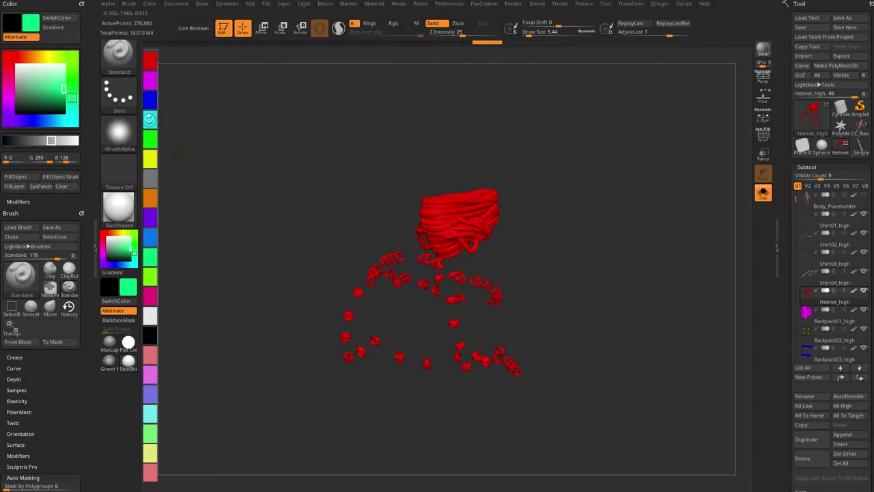
Compare the RGB values of the pure cyan swatch and the pale cyan swatch by sampling them alternately
click(149, 119)
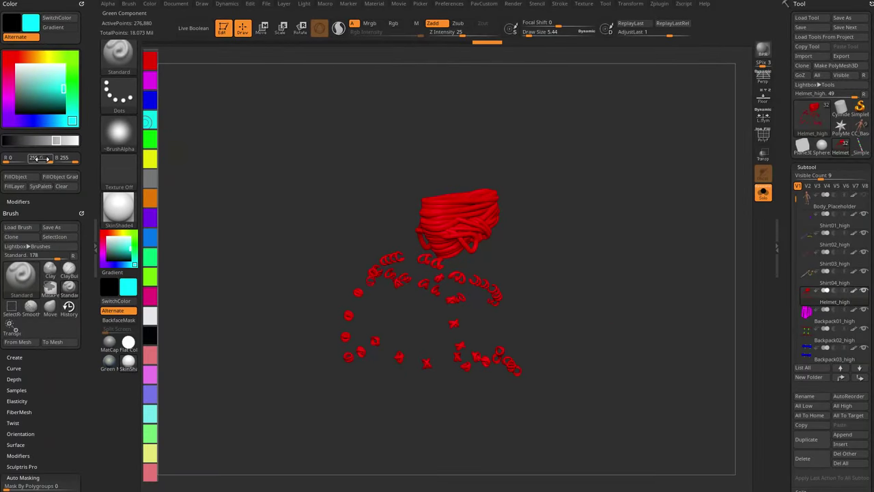
click(150, 412)
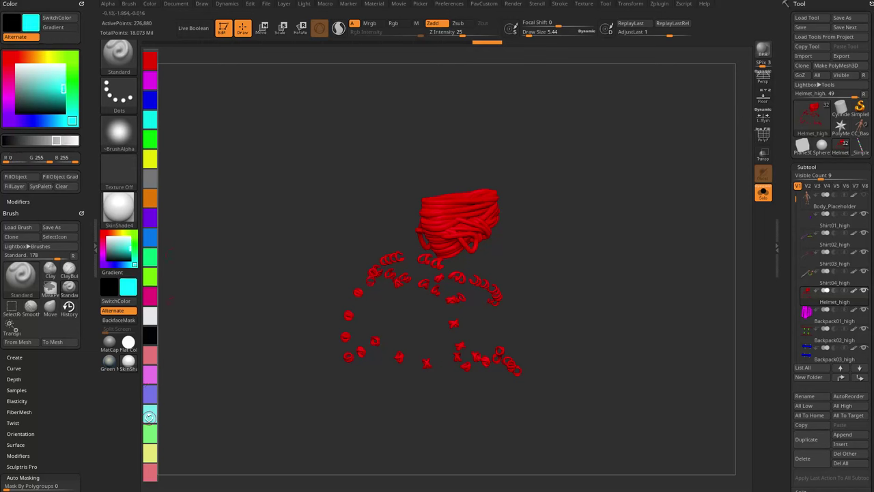
click(148, 123)
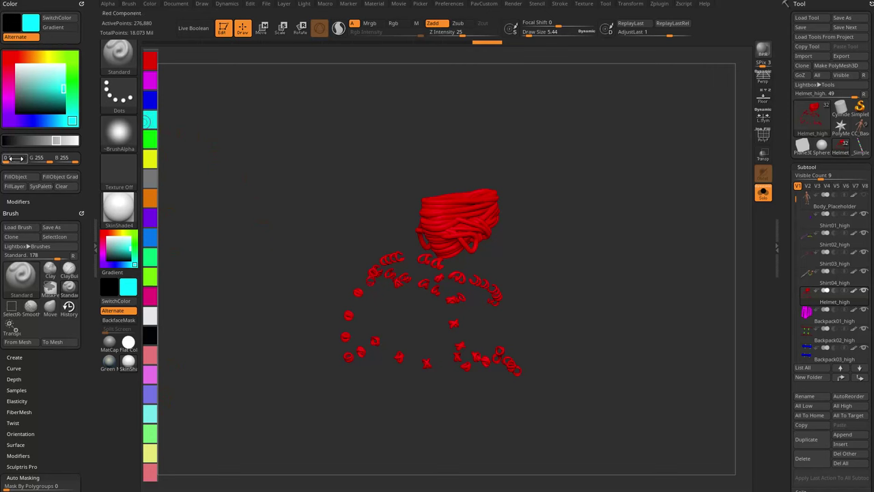
click(151, 413)
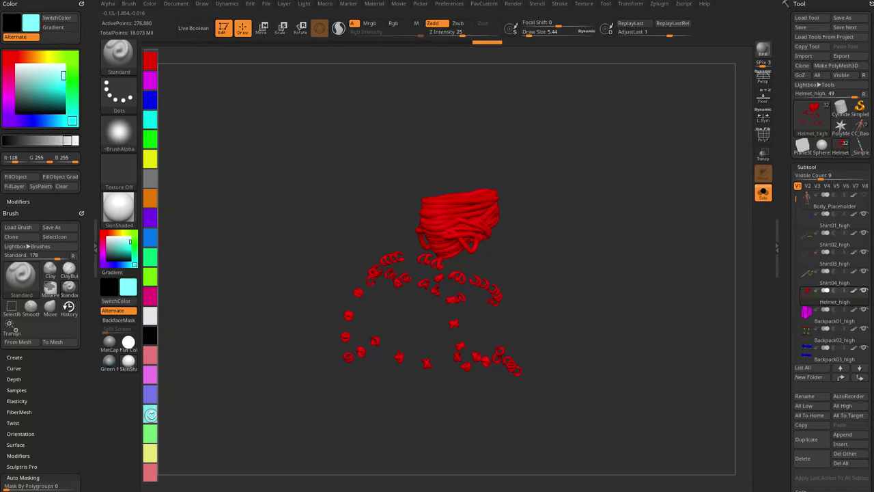
click(151, 117)
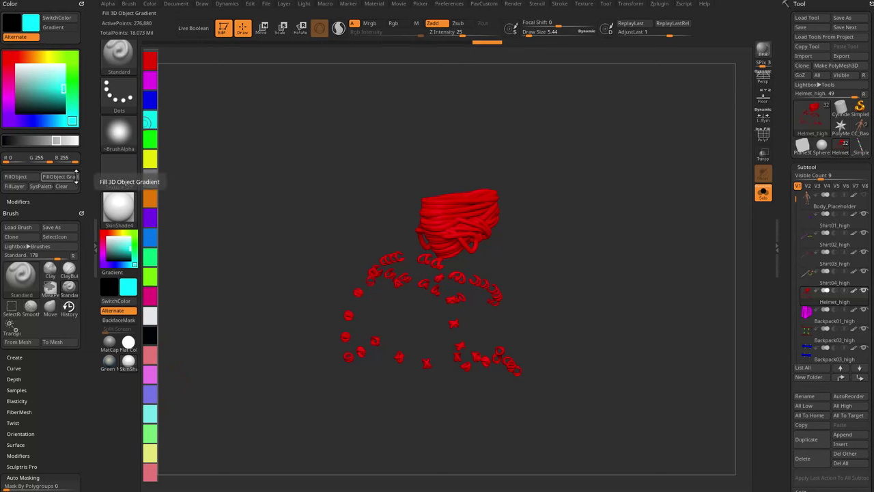
Try darker and less saturated cyan shades in the colour picker, ending on RGB 6, 178, 178
click(63, 93)
click(62, 91)
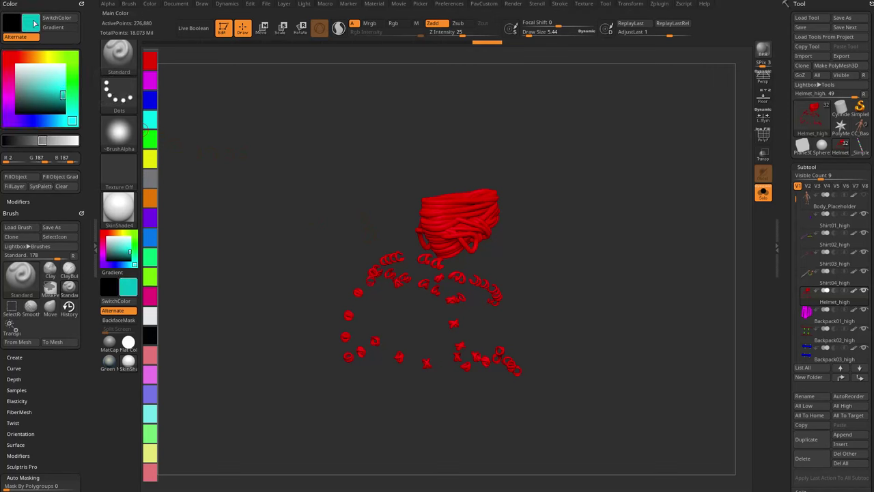
click(63, 90)
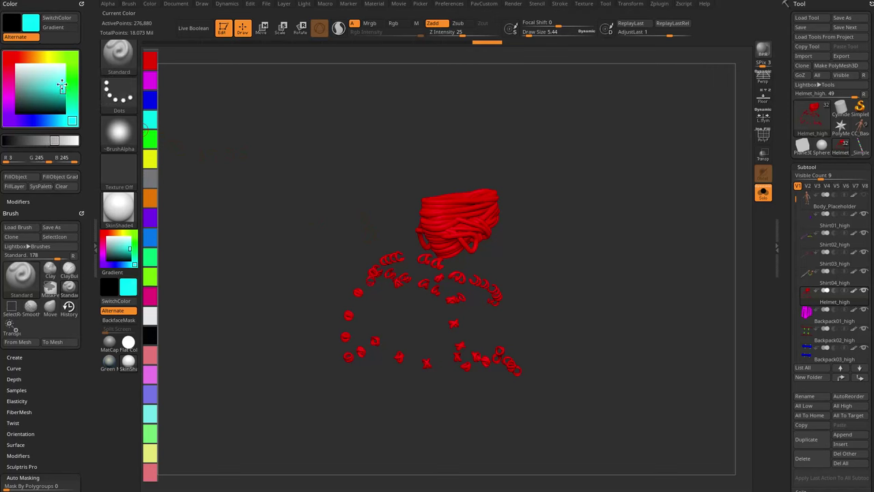
drag(63, 84, 54, 92)
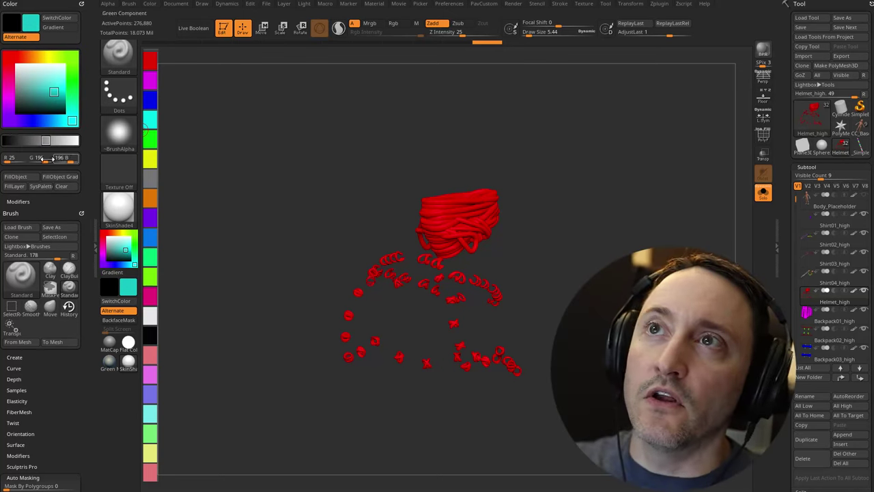
drag(55, 93, 61, 96)
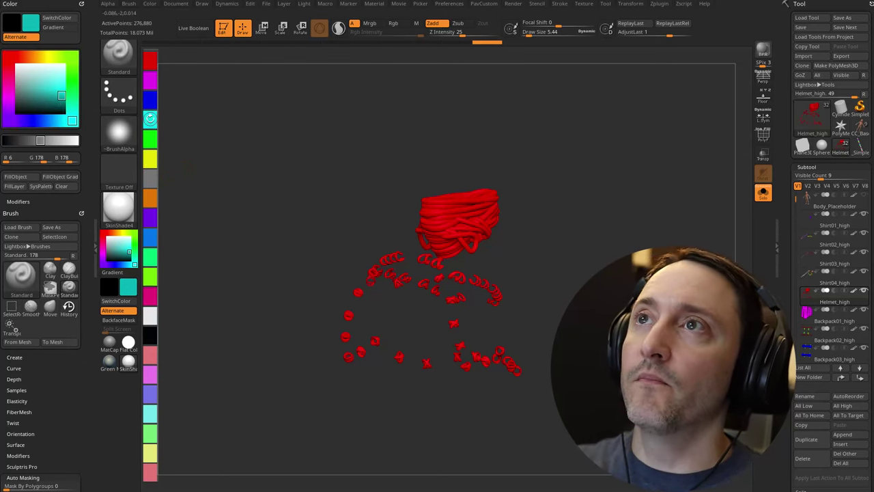
Sample red, magenta, blue, cyan, green and yellow in order from the strip
click(151, 61)
click(150, 81)
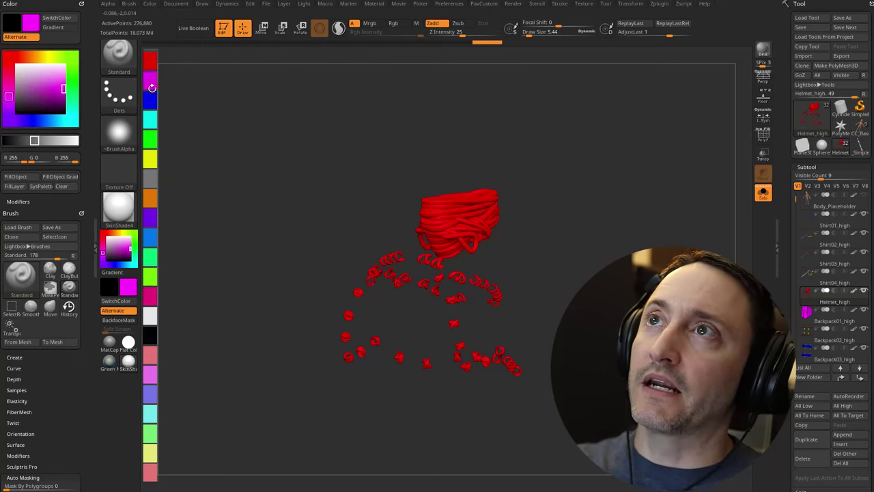
click(151, 100)
click(150, 120)
click(150, 138)
click(150, 158)
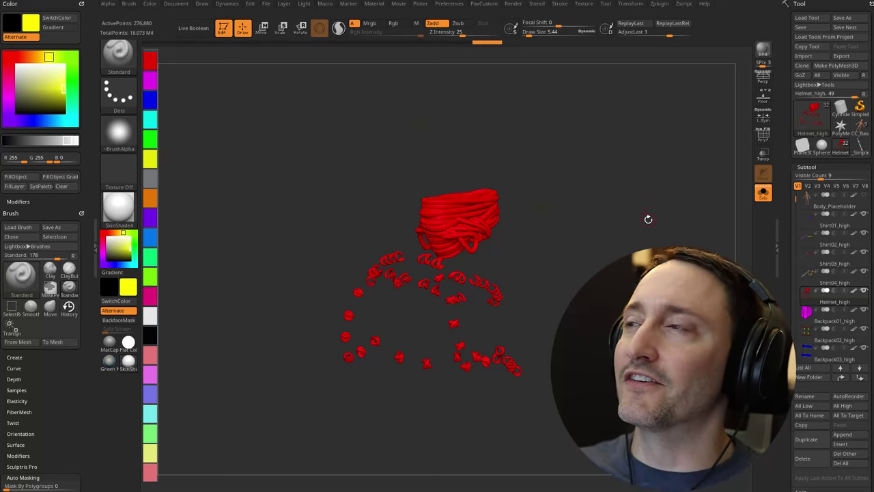
Turn off Solo to view the helmet among the other gear, and isolate the complete Helmet_high subtool again
alt+drag(624, 231, 586, 238)
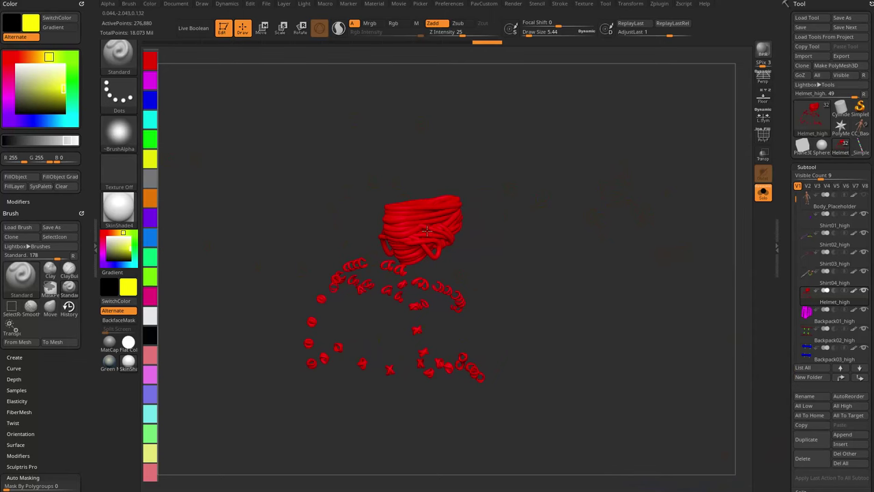
click(762, 195)
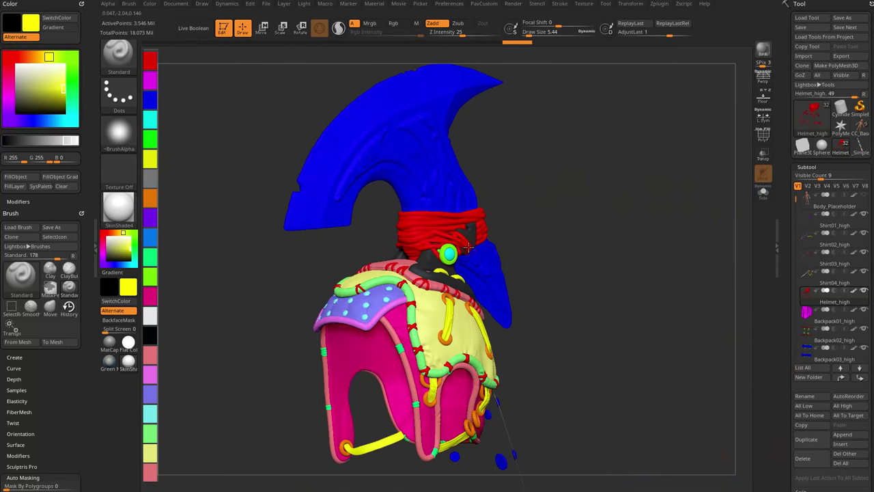
alt+drag(555, 212, 573, 208)
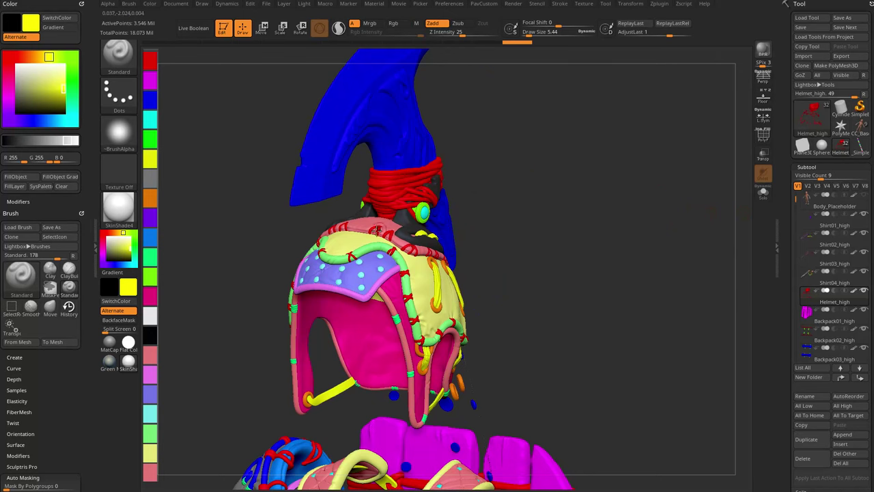
drag(554, 268, 506, 271)
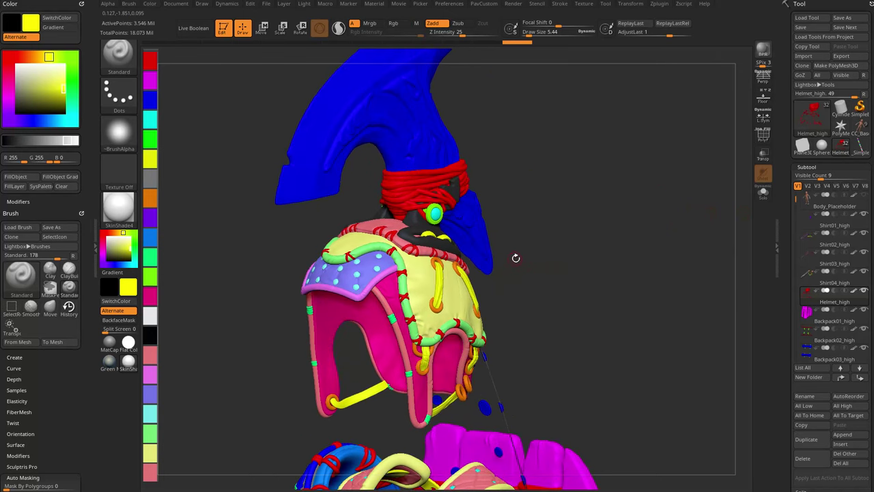
drag(566, 234, 277, 194)
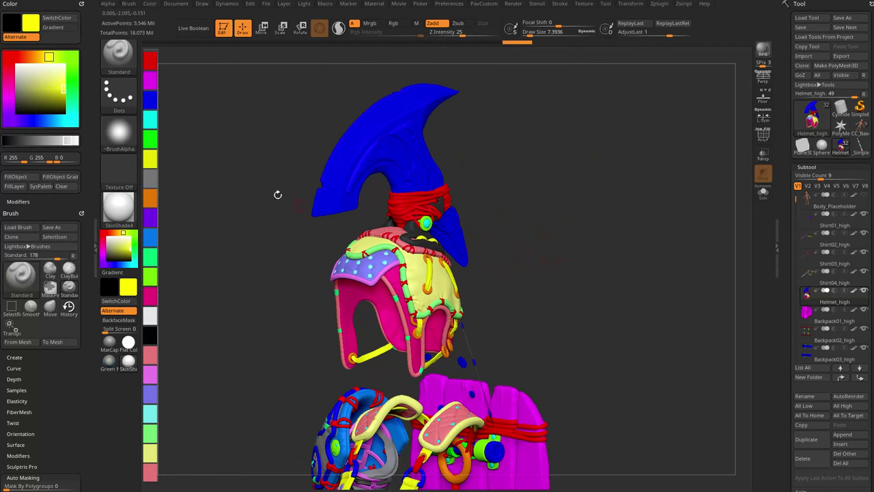
click(763, 193)
key(s)
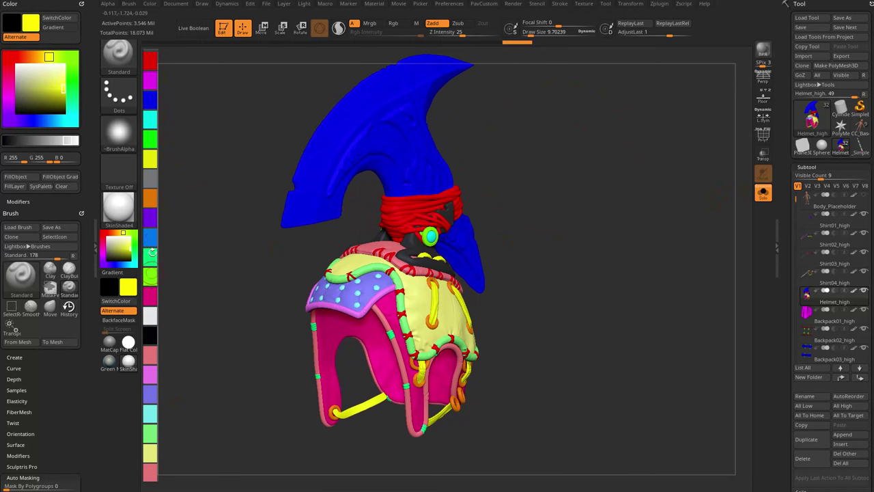
Isolate the cord wrapping below the crest, fill it with the grey swatch, RGB 128, 128, 128, and unhide the whole helmet
drag(538, 194, 537, 191)
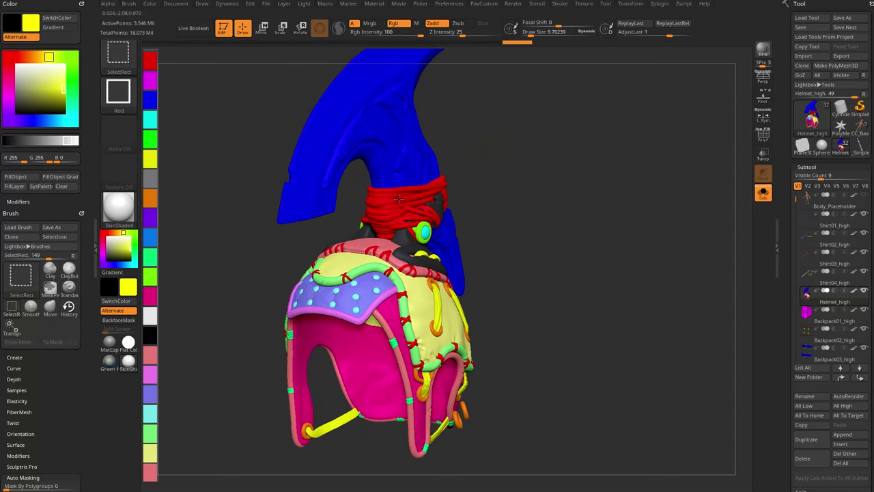
ctrl+shift+click(463, 186)
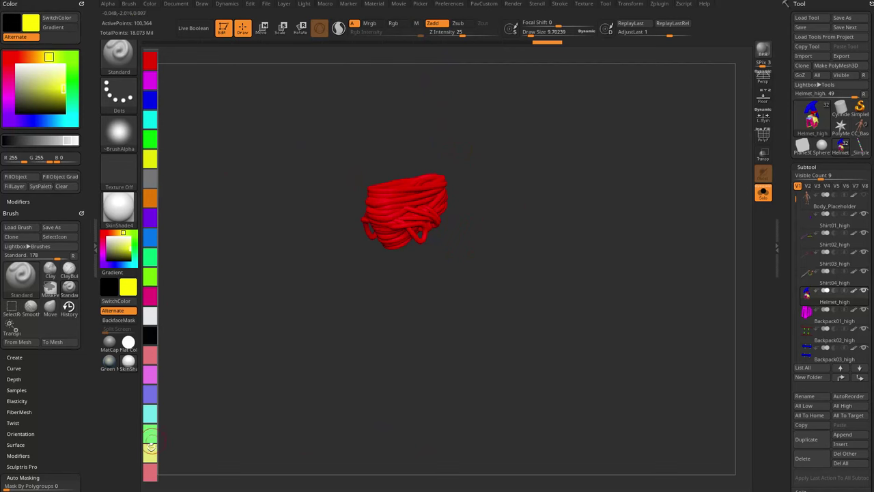
click(149, 178)
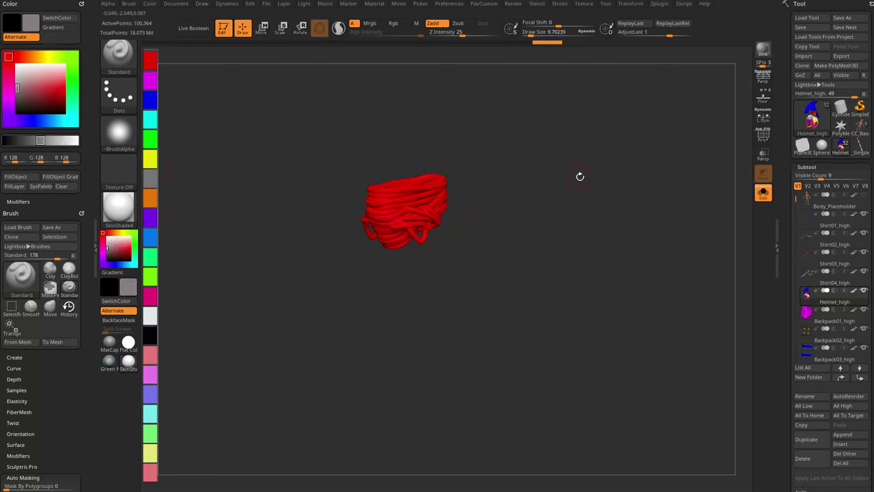
key(ctrl+f)
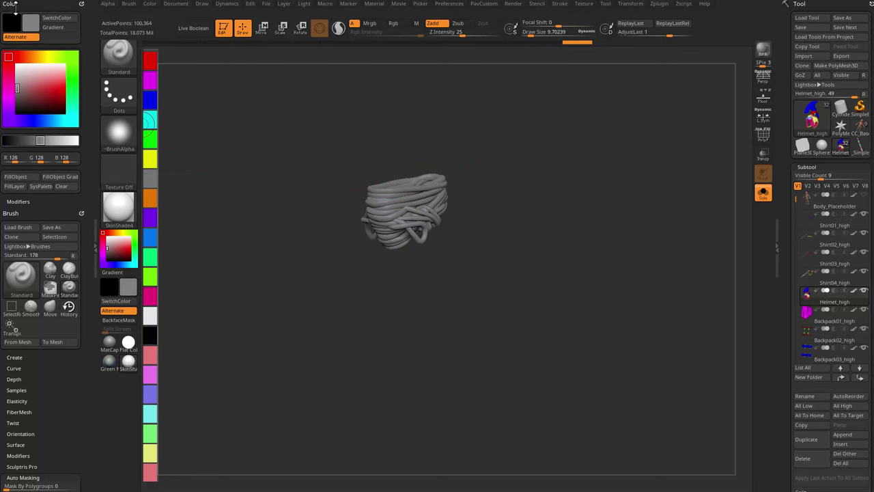
drag(468, 185, 513, 219)
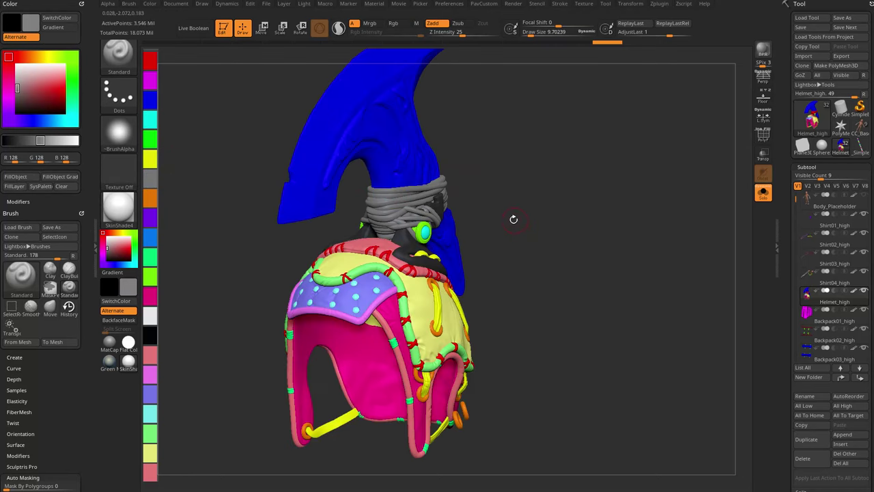
Inspect the grey cord wrapping on the helmet and turn off Solo to review the ID colours of the whole outfit
drag(568, 177, 542, 204)
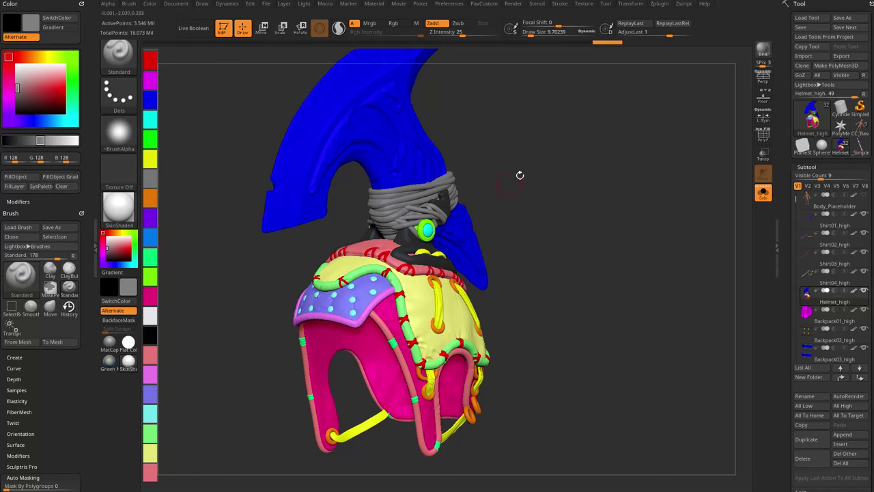
drag(520, 174, 463, 230)
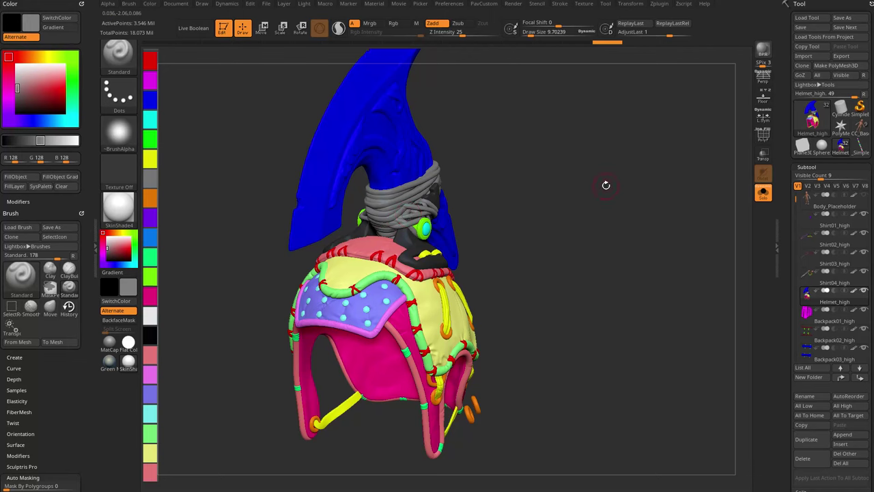
mouse_move(606, 184)
mouse_down()
mouse_move(572, 203)
mouse_move(626, 201)
mouse_move(642, 237)
mouse_move(593, 291)
mouse_move(583, 251)
mouse_up()
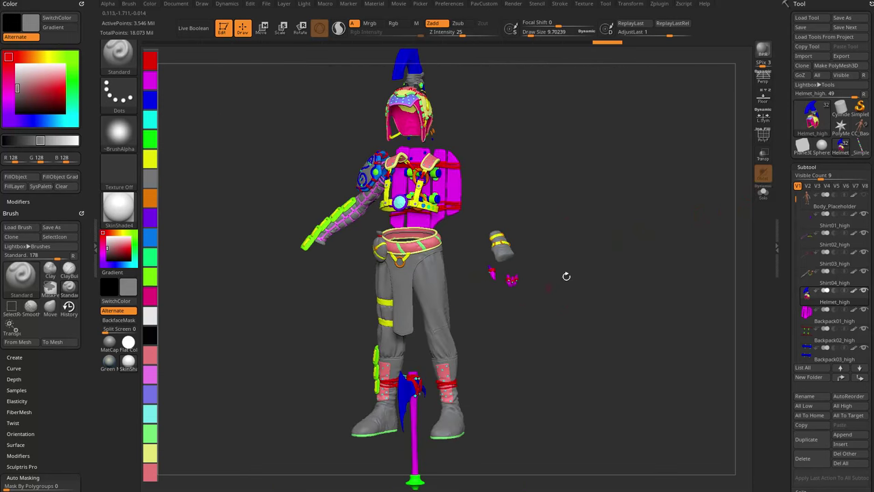
alt+drag(624, 217, 688, 195)
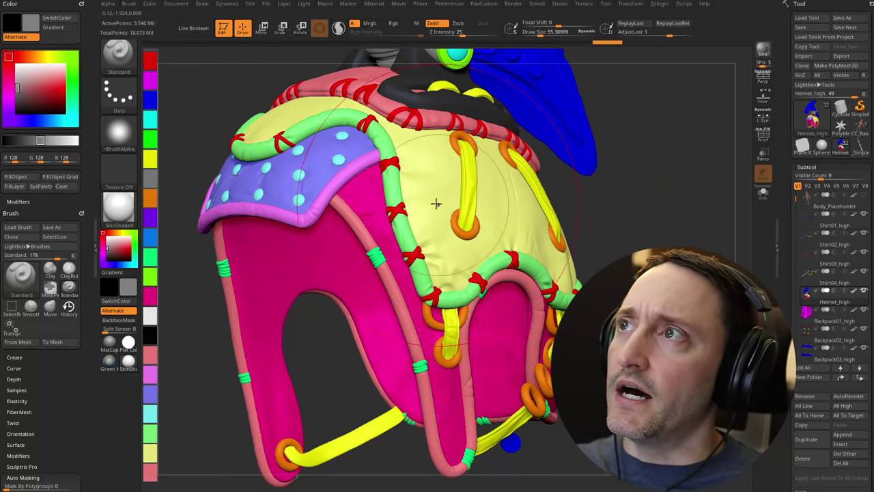
Reduce the draw size to 10.99 over the helmet's yellow panel, and enlarge it to about 61.78
key(s)
drag(436, 203, 442, 204)
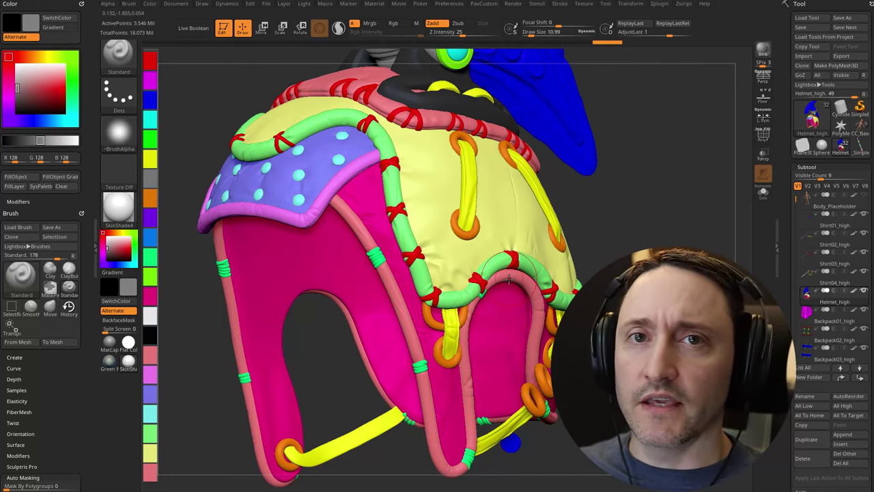
mouse_move(683, 184)
mouse_down()
mouse_move(696, 179)
mouse_move(656, 181)
mouse_move(689, 186)
mouse_move(687, 214)
mouse_move(664, 207)
mouse_up()
key(s)
mouse_move(665, 208)
mouse_down()
mouse_move(658, 199)
mouse_move(684, 222)
mouse_move(672, 221)
mouse_move(653, 192)
mouse_move(658, 209)
mouse_move(640, 217)
mouse_move(655, 194)
mouse_up()
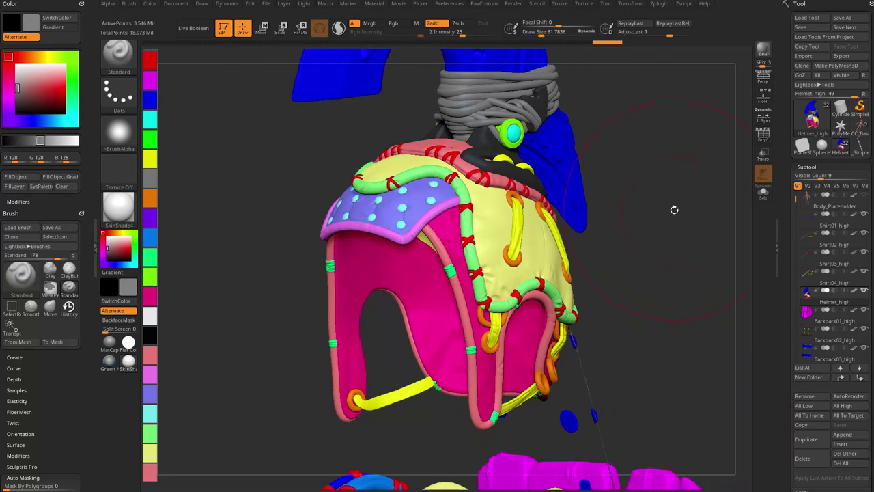
Set the draw size to 5.44 and examine the helmet's panels, stitched trim and blue crest
drag(674, 210, 585, 253)
mouse_move(636, 211)
mouse_down()
mouse_move(674, 203)
mouse_move(640, 213)
mouse_up()
key(s)
key(s)
drag(477, 249, 466, 247)
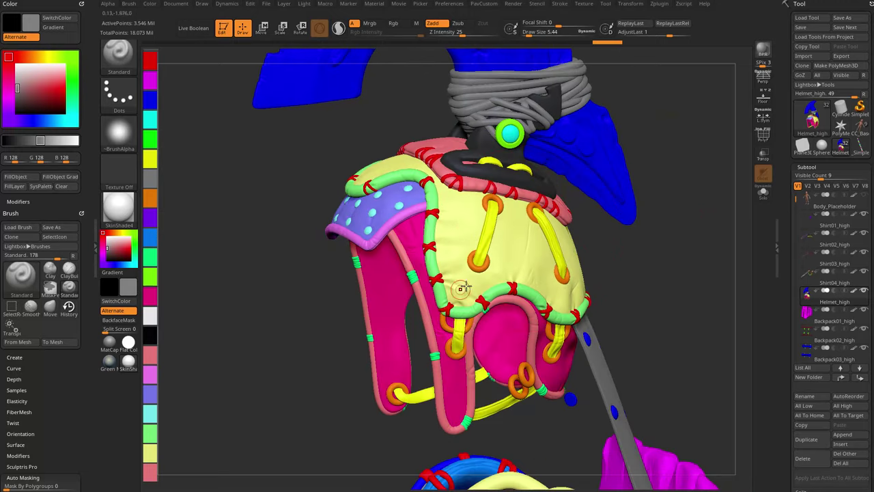
right_drag(681, 182, 690, 172)
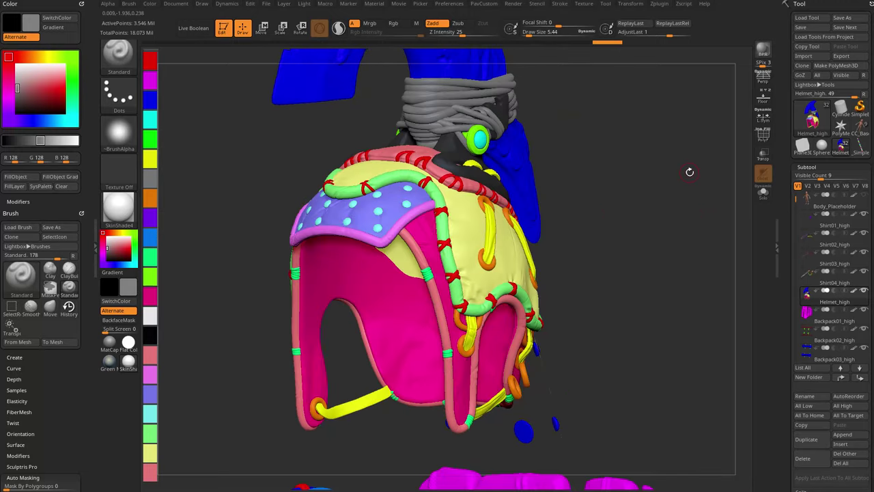
alt+drag(638, 139, 609, 275)
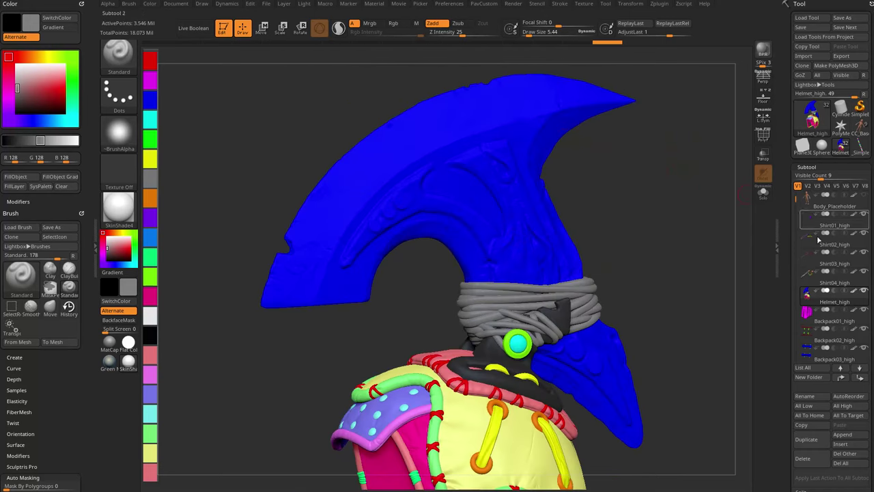
Turn off the polypaint display for all subtools, examine the unpainted helmet, and turn the display back on
shift+click(854, 290)
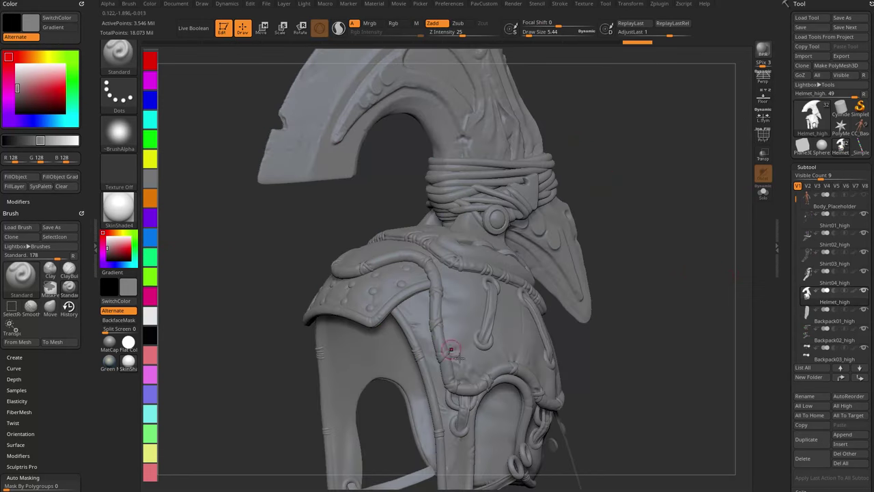
alt+drag(666, 260, 689, 205)
right_drag(535, 280, 502, 271)
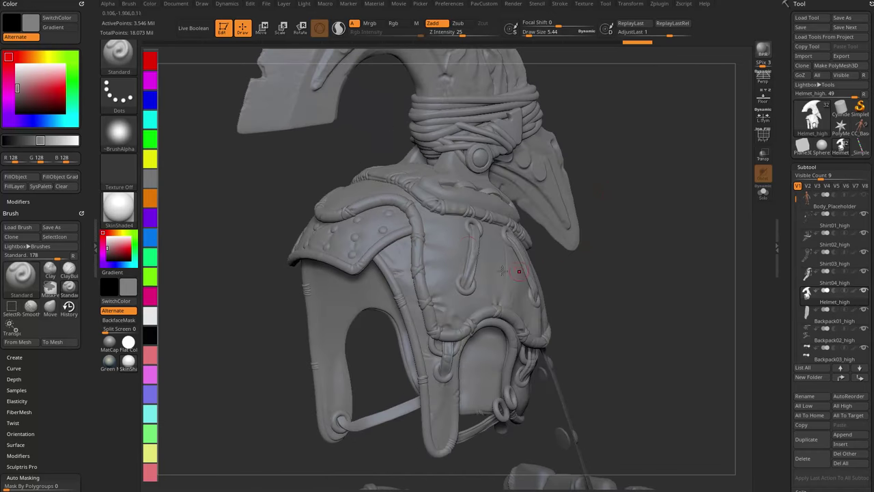
right_drag(608, 209, 660, 203)
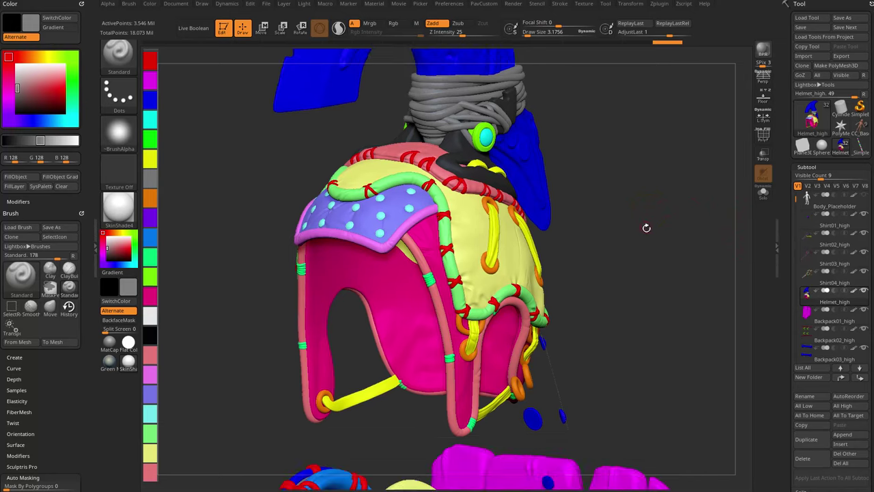
Examine the ID colours on the helmet and across the whole outfit
key(s)
drag(623, 226, 612, 227)
mouse_move(612, 170)
alt+right_down()
mouse_move(629, 230)
mouse_move(650, 183)
alt+right_up()
alt+right_drag(649, 183, 674, 290)
right_drag(674, 290, 743, 273)
mouse_move(796, 203)
mouse_down()
mouse_move(795, 321)
mouse_move(789, 189)
mouse_up()
ctrl+right_drag(677, 263, 674, 240)
alt+right_drag(677, 304, 638, 180)
mouse_move(638, 180)
alt+right_down()
mouse_move(676, 230)
mouse_move(664, 204)
mouse_move(643, 201)
alt+right_up()
Set the draw size to 75.64 and briefly show Body_Placeholder to check the gear on the goblin's body
key(s)
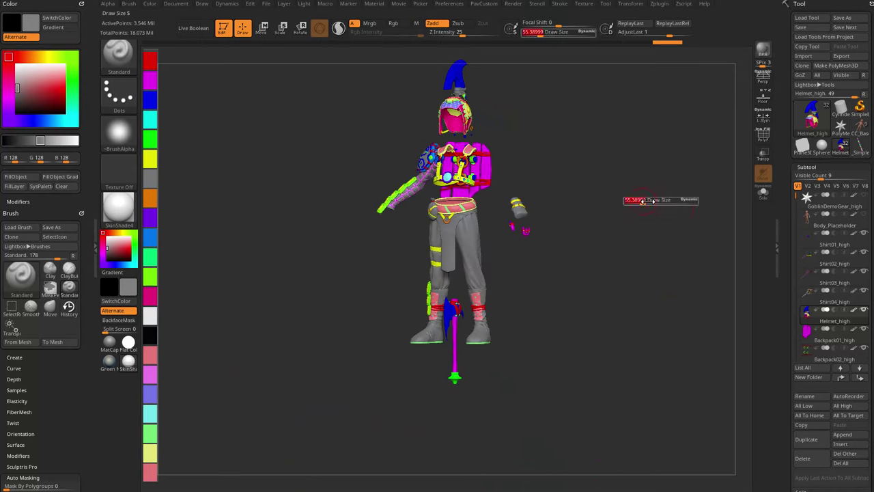
click(644, 201)
key(s)
click(647, 198)
mouse_move(639, 168)
alt+right_down()
mouse_move(645, 221)
mouse_move(654, 219)
mouse_move(637, 206)
alt+right_up()
key(s)
click(649, 215)
key(s)
click(650, 214)
key(s)
click(643, 219)
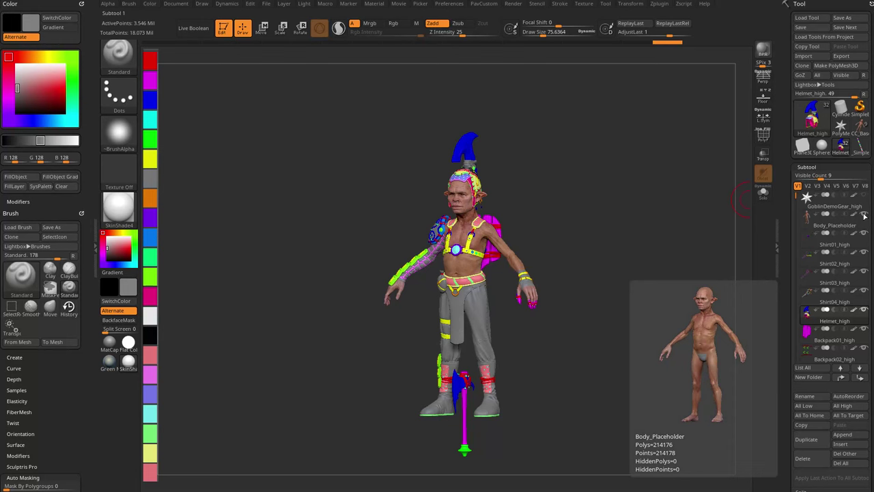
mouse_move(865, 198)
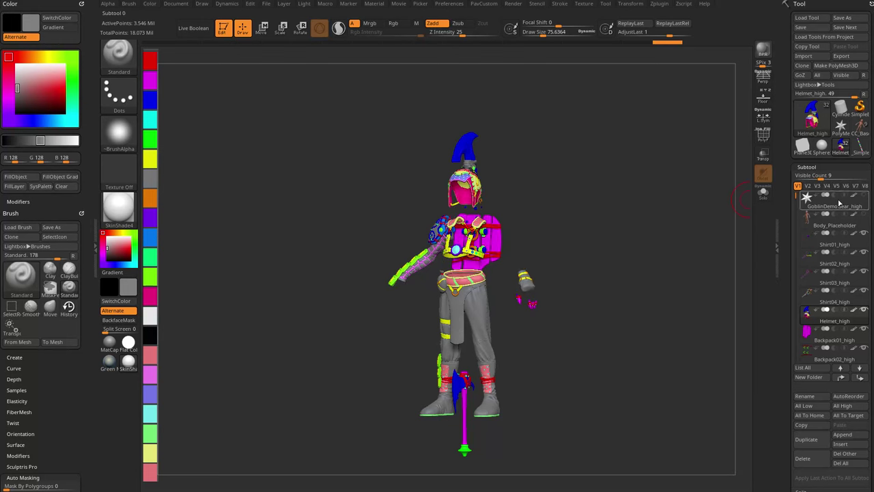
Make Shirt01_high the active subtool
click(823, 233)
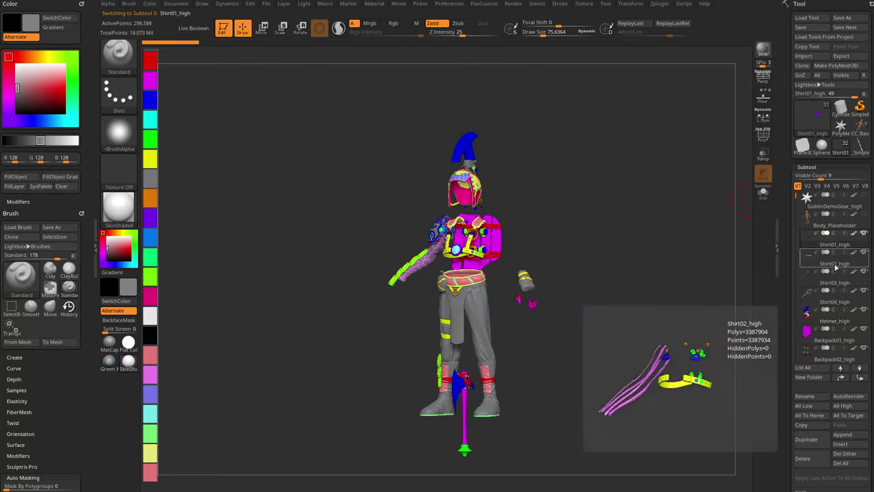
mouse_move(798, 208)
mouse_down()
mouse_move(802, 324)
mouse_move(793, 193)
mouse_up()
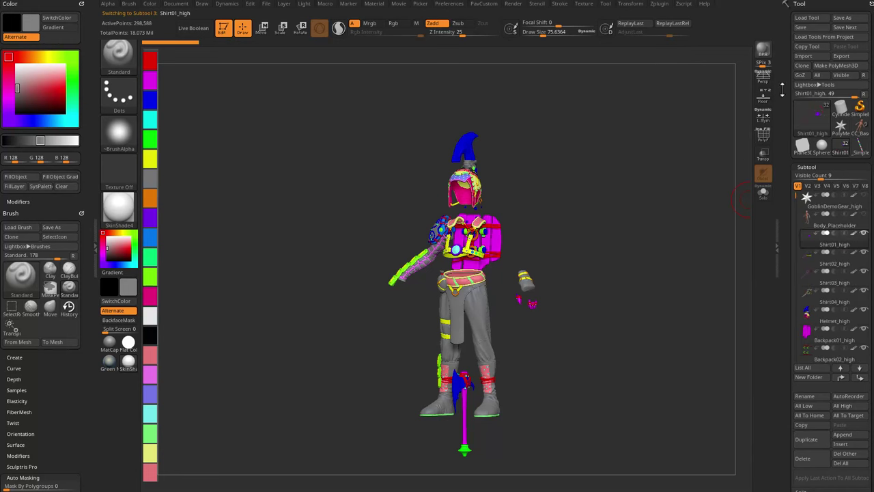
click(841, 56)
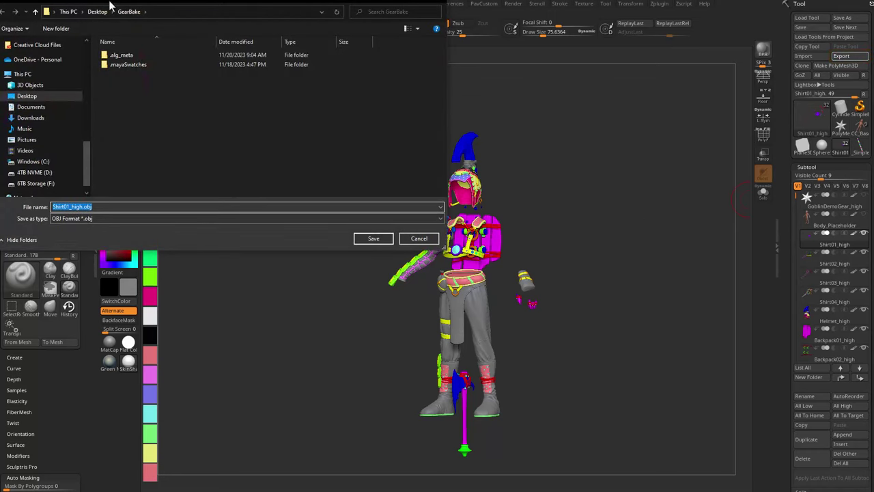
click(85, 219)
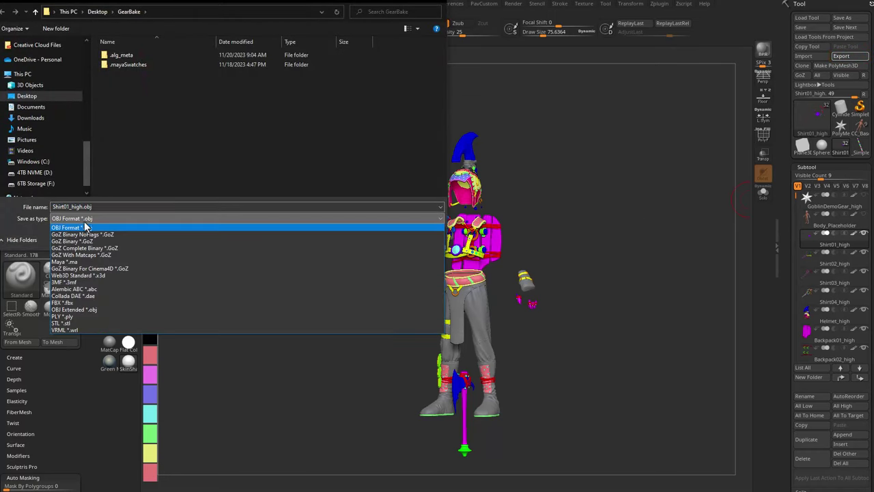
click(69, 303)
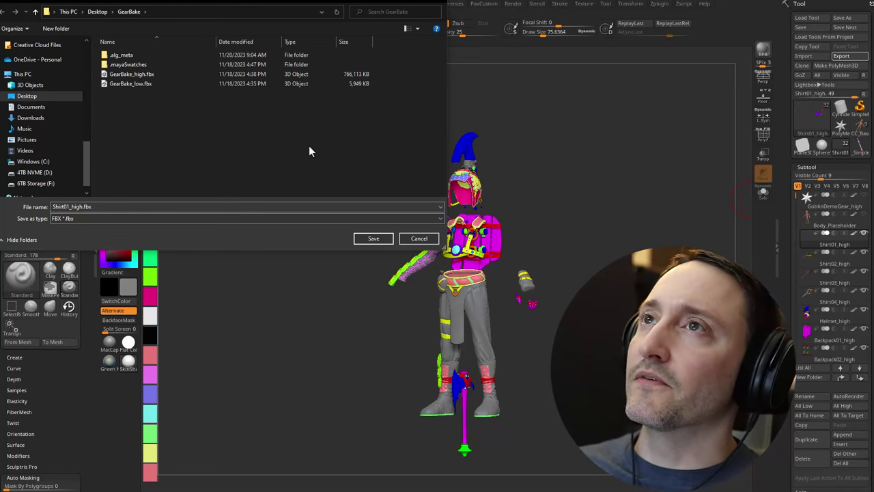
click(142, 75)
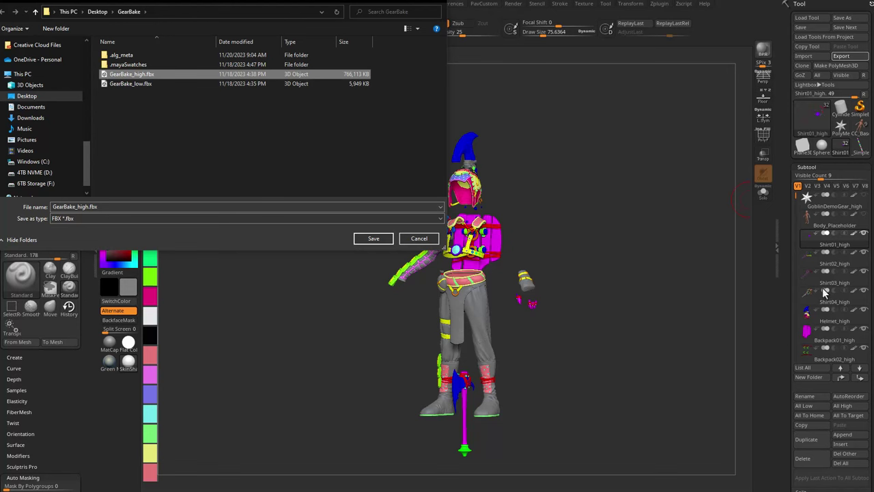
click(137, 84)
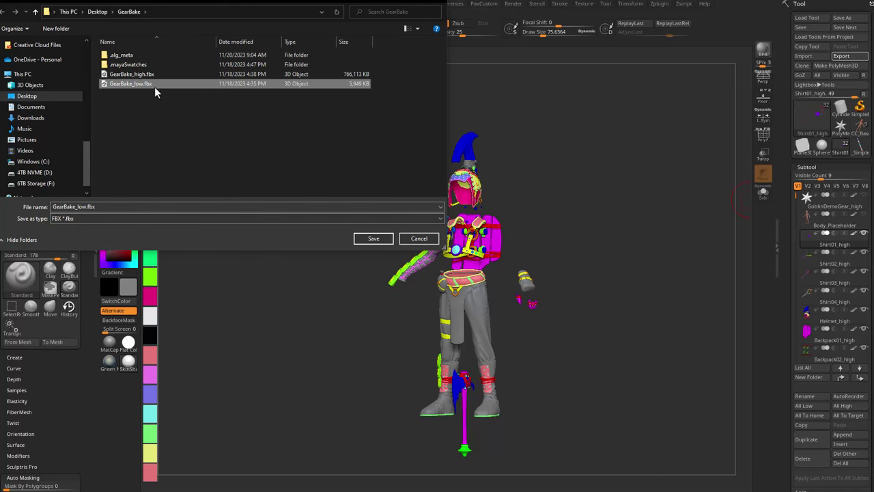
click(418, 239)
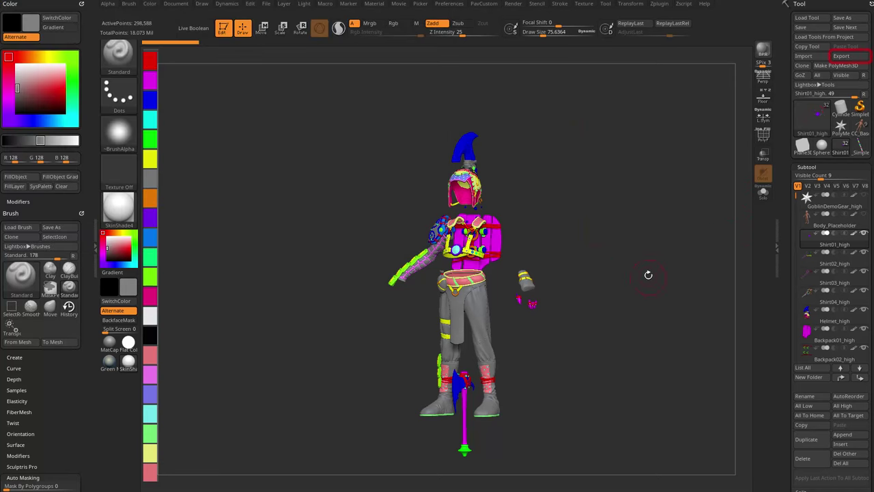
Start an FBX export of the high-poly gear, overwriting GearBake_high.fbx in the GearBake folder
click(841, 56)
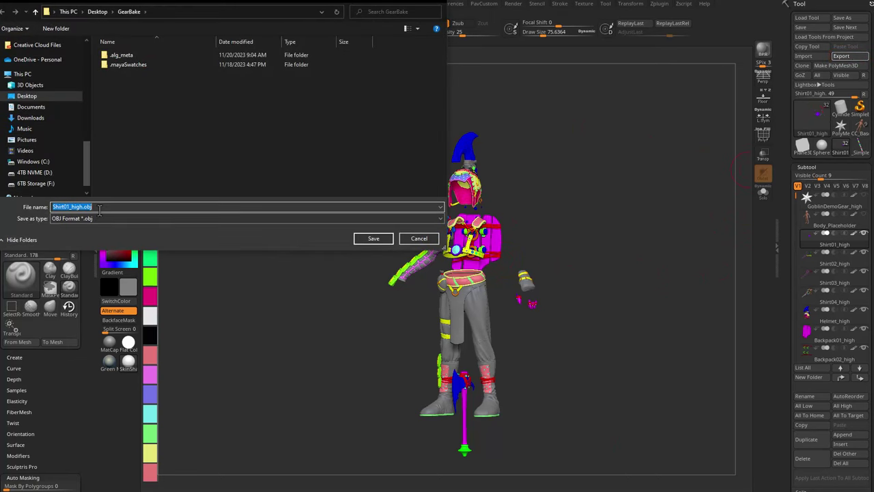
click(99, 218)
click(102, 303)
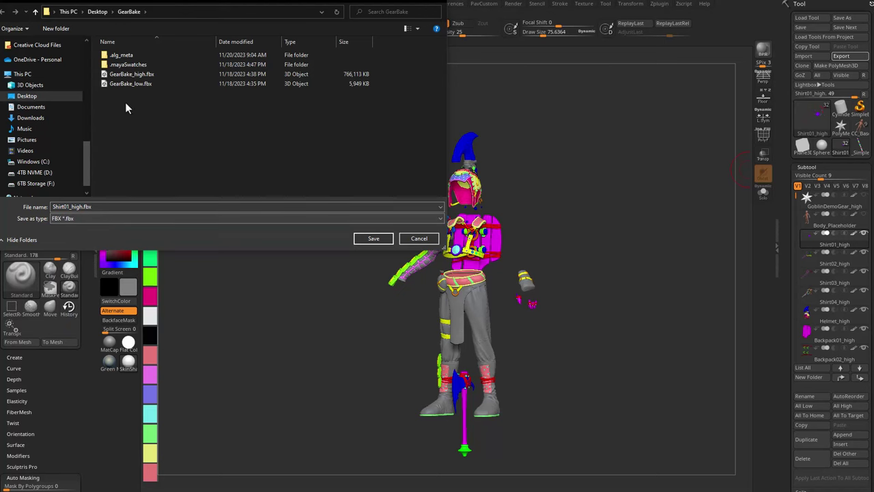
click(130, 75)
double_click(134, 75)
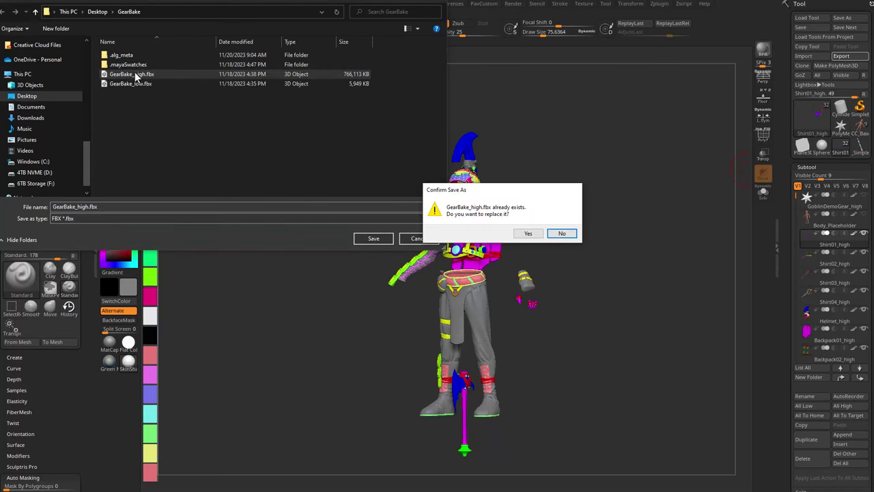
click(524, 234)
Switch to Snagit Editor, examine the captured FBX Export Options dialog, and close the editor
drag(779, 491, 535, 34)
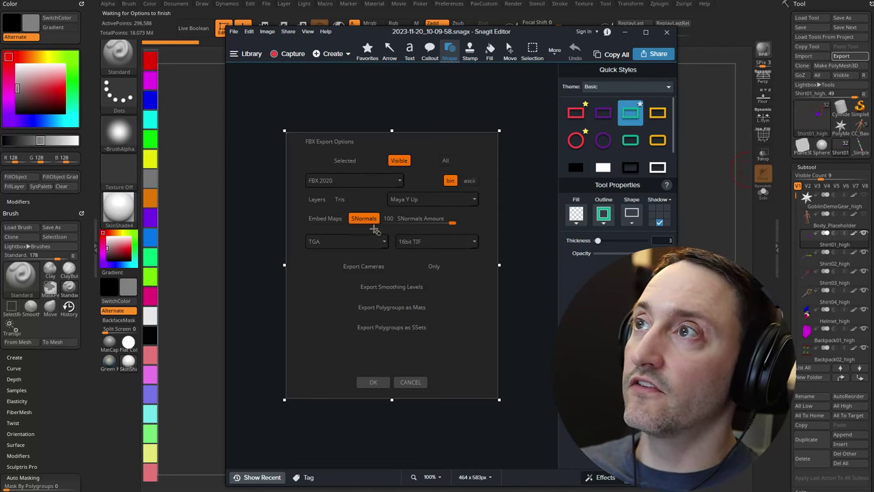
click(666, 31)
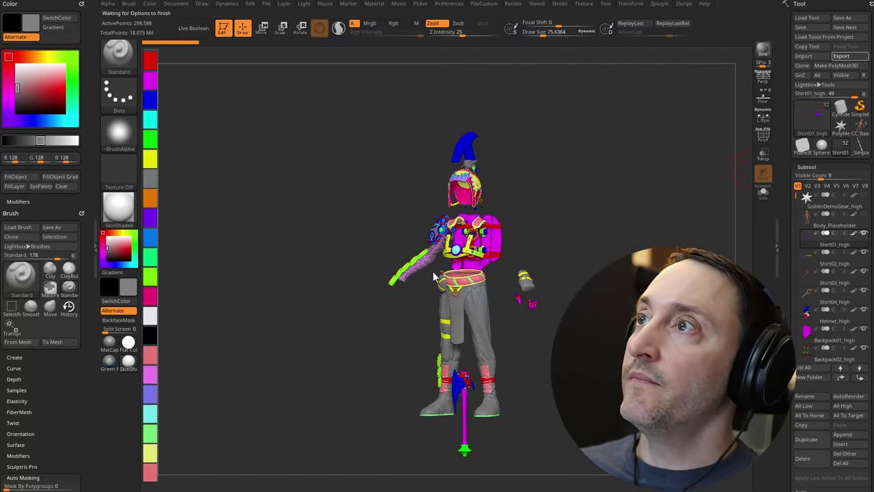
drag(553, 193, 575, 185)
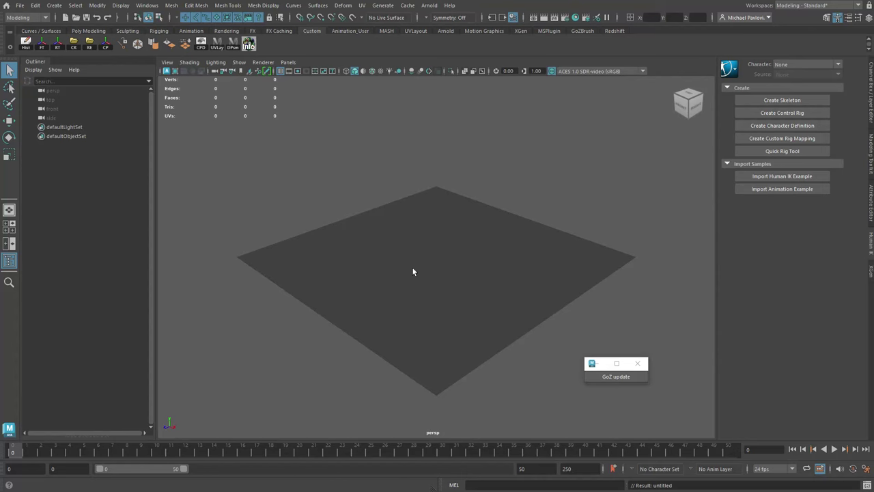
Switch to Maya and open the scene GoblinDemoGearWorking.ma from the GearBake folder
click(19, 6)
click(40, 32)
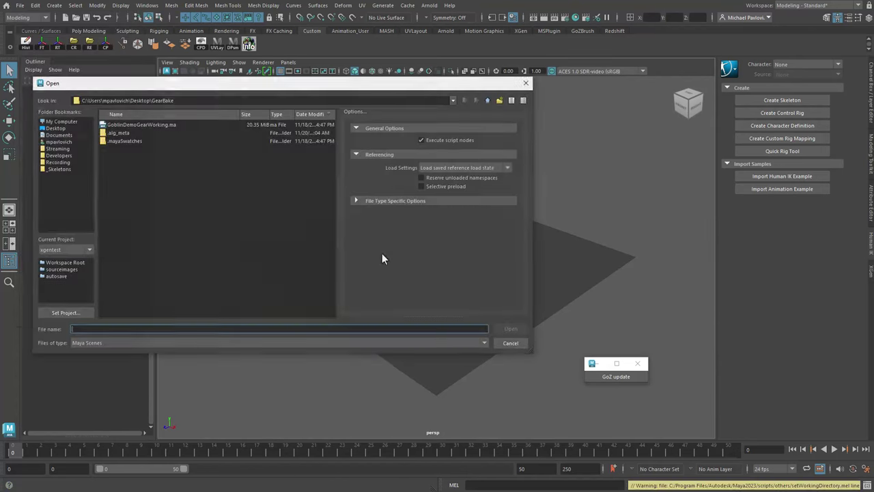
double_click(150, 124)
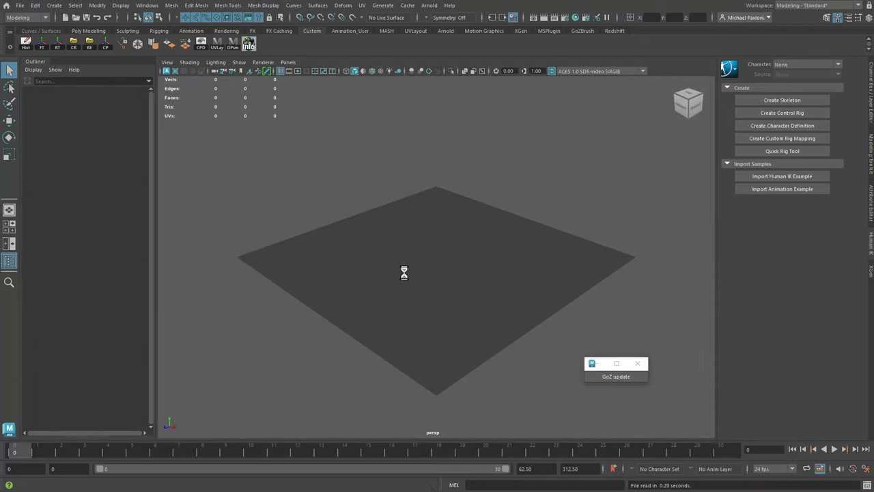
Examine the complete low-poly outfit in the perspective view
alt+drag(388, 271, 350, 262)
alt+middle_drag(350, 262, 459, 425)
alt+right_drag(459, 424, 488, 425)
alt+middle_drag(488, 425, 456, 342)
alt+right_drag(456, 341, 327, 195)
alt+drag(327, 196, 441, 256)
alt+middle_drag(441, 256, 404, 281)
alt+drag(403, 281, 350, 300)
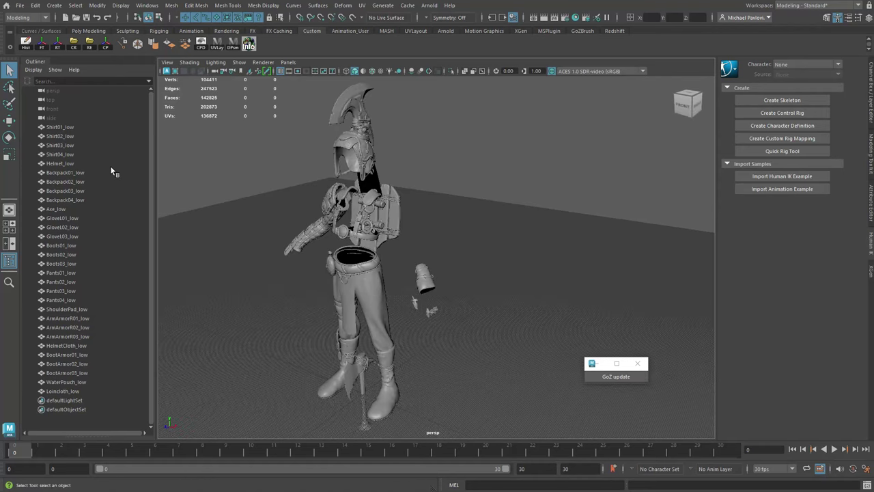
Select Shirt01_low through Shirt04_low and Helmet_low one by one to check which gear parts each mesh contains
click(72, 127)
click(68, 137)
click(66, 145)
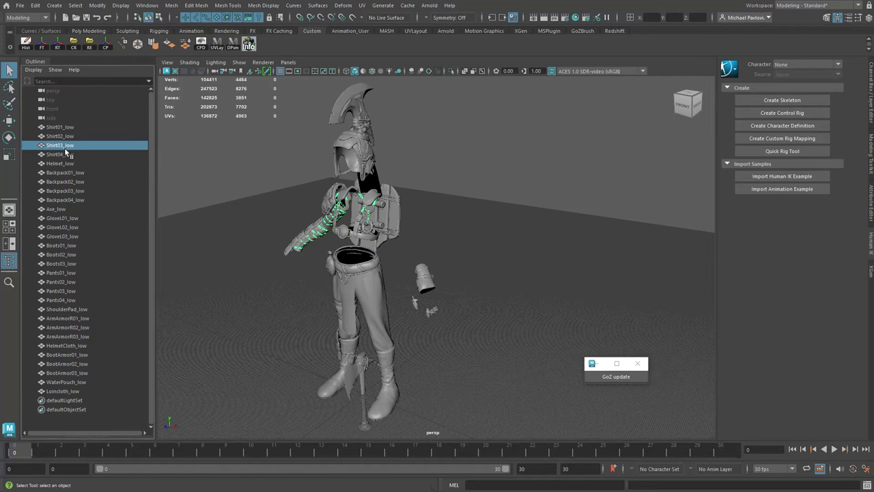
click(66, 154)
click(65, 163)
alt+drag(305, 227, 350, 239)
Select Shirt01_low and place the UV Editor and Hypershade windows beside the outfit
click(65, 128)
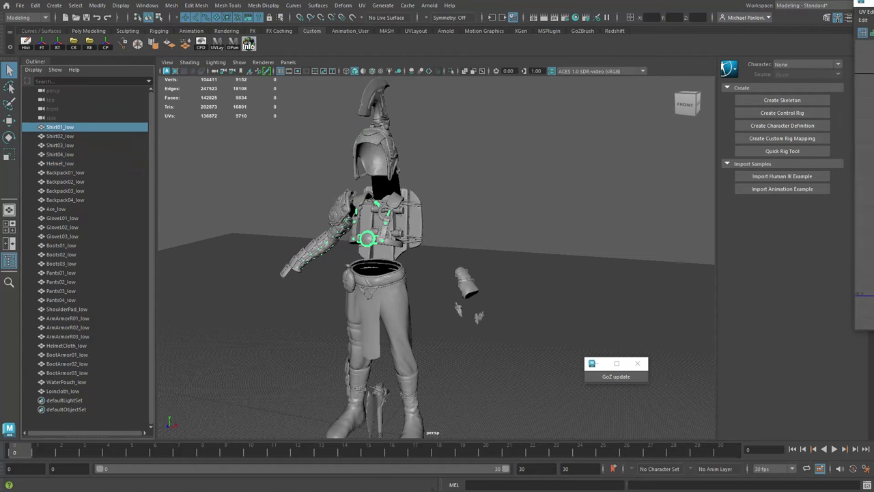
alt+drag(364, 192, 301, 183)
alt+right_drag(300, 183, 272, 166)
drag(873, 5, 523, 23)
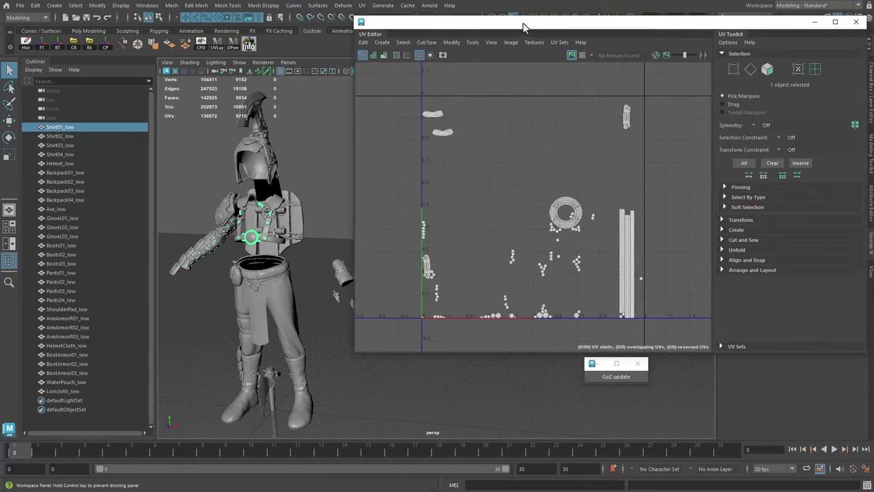
drag(873, 362, 528, 365)
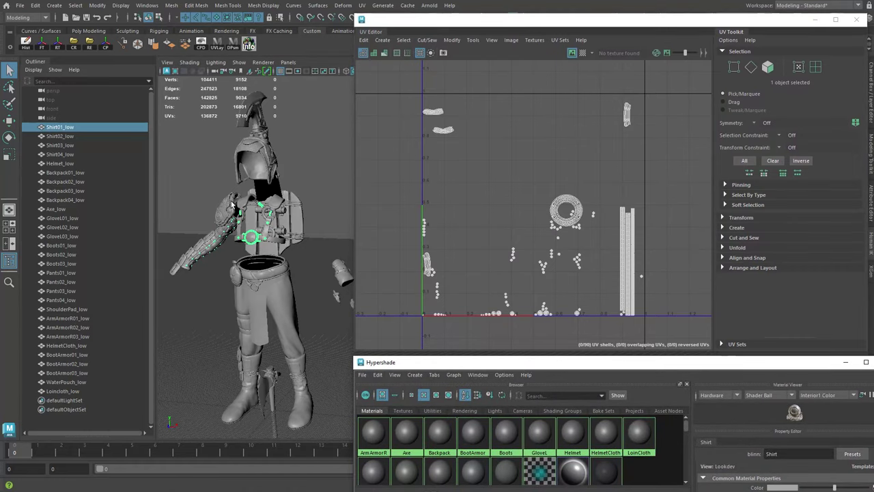
Locate the command that opens the UV Editor among the modeling editors
click(147, 6)
mouse_move(198, 61)
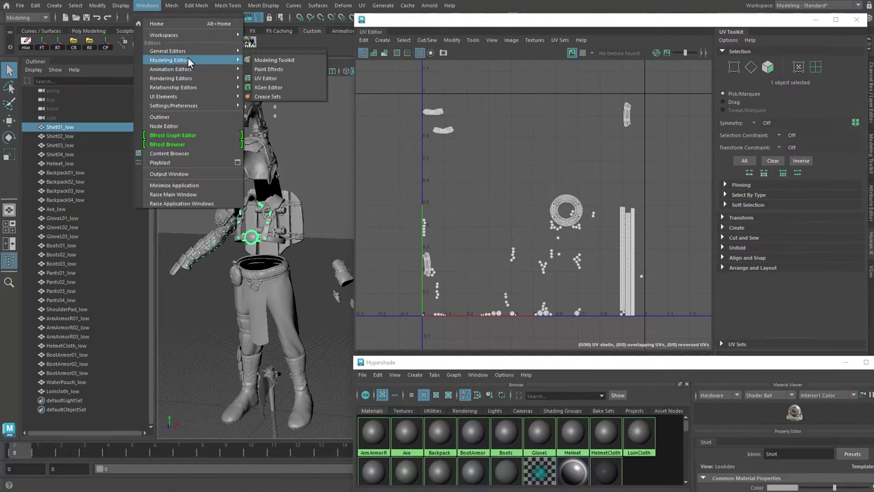
click(410, 23)
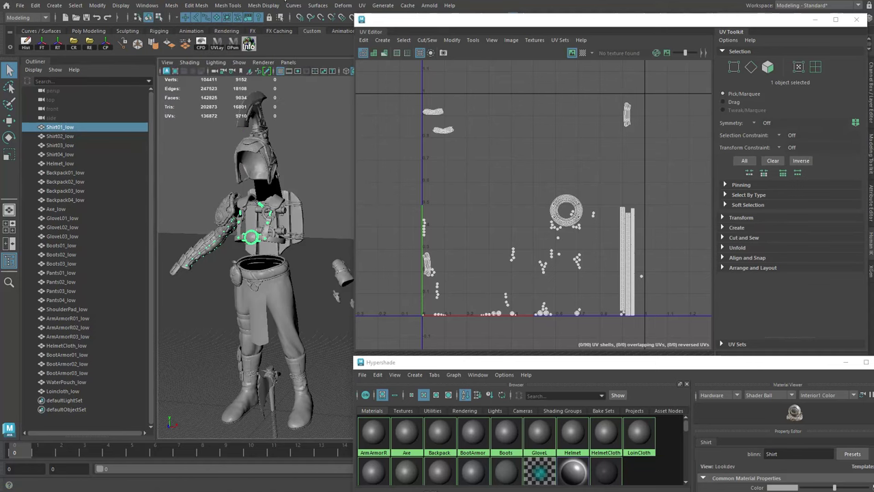
Move the UV Editor to uncover the Hypershade shortcut, place it above the Hypershade window, and widen it
drag(411, 23, 481, 57)
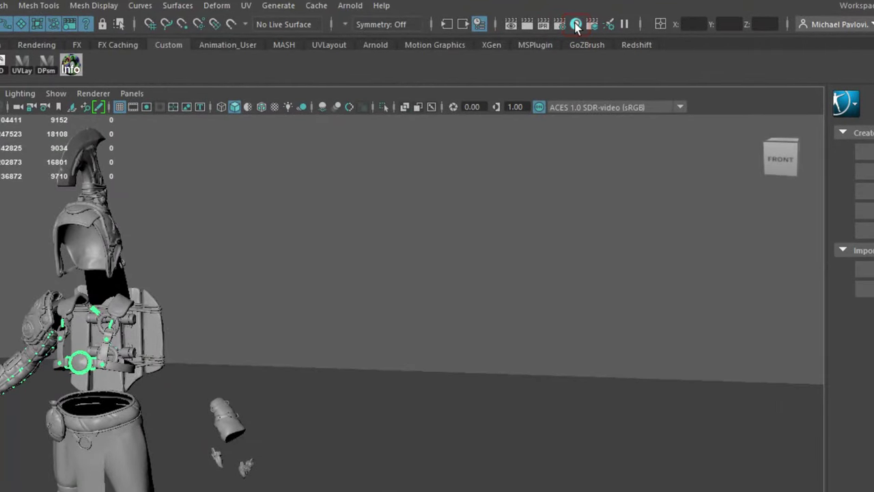
drag(454, 65, 441, 82)
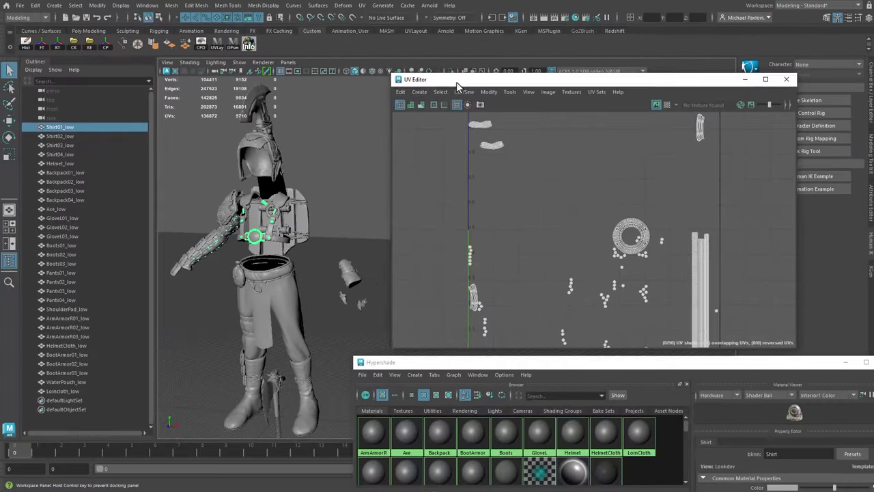
drag(780, 225, 873, 225)
Examine the UV layout of Shirt01_low in the 0–1 space and the neighbouring empty UV tiles
scroll(590, 227, down, 4)
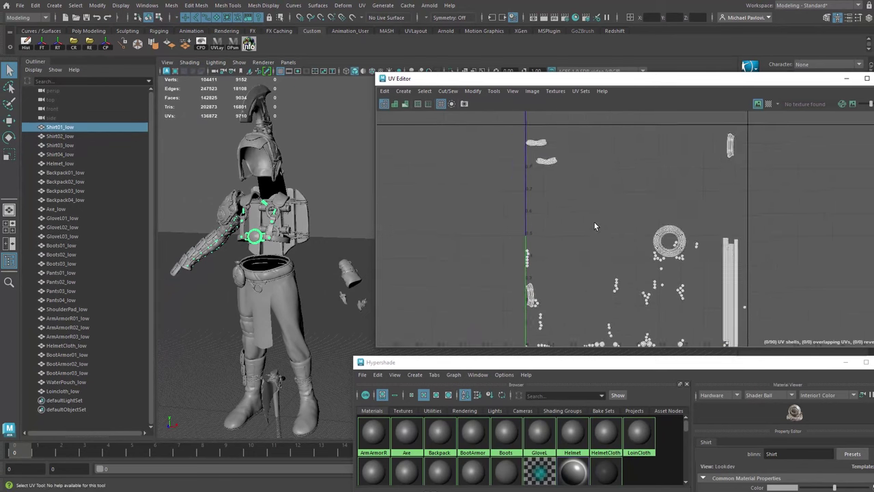
scroll(650, 245, down, 2)
alt+middle_drag(650, 245, 570, 245)
scroll(559, 224, up, 1)
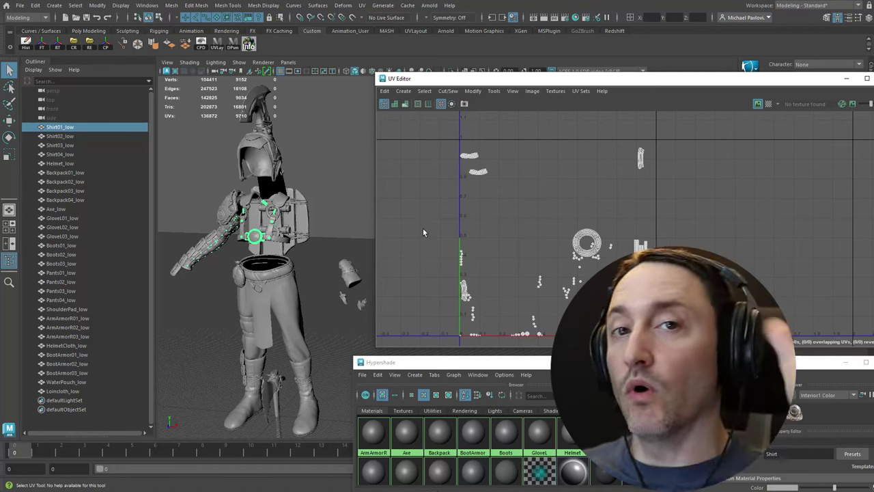
scroll(519, 239, down, 4)
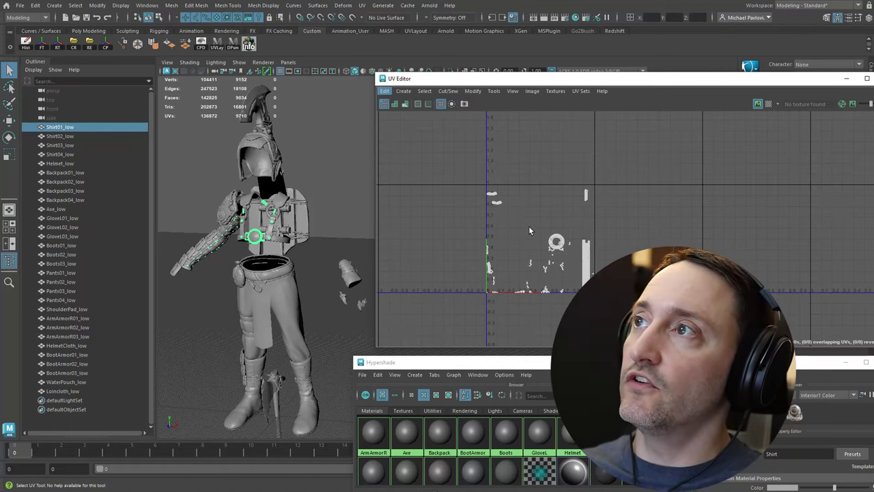
alt+middle_drag(529, 230, 437, 254)
scroll(439, 250, down, 3)
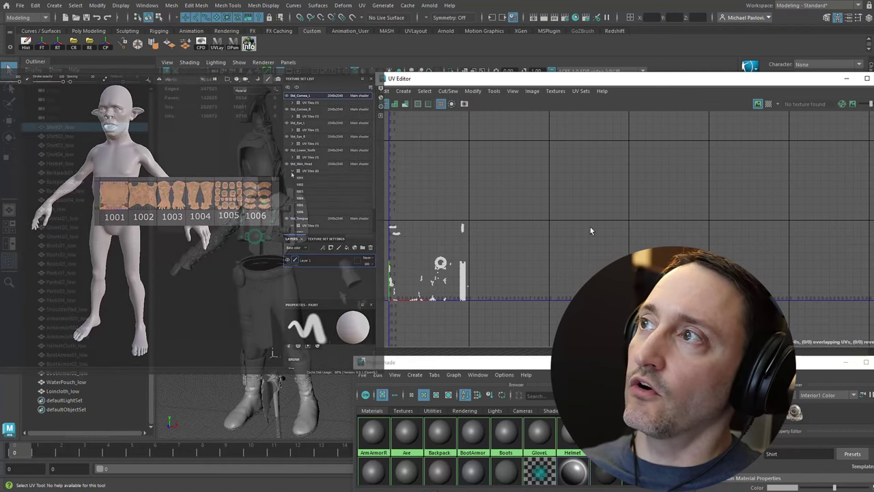
Compare the individual UV layouts of Shirt01_low, Shirt02_low, Shirt03_low and Shirt04_low in the UV Editor
alt+middle_drag(615, 308, 716, 302)
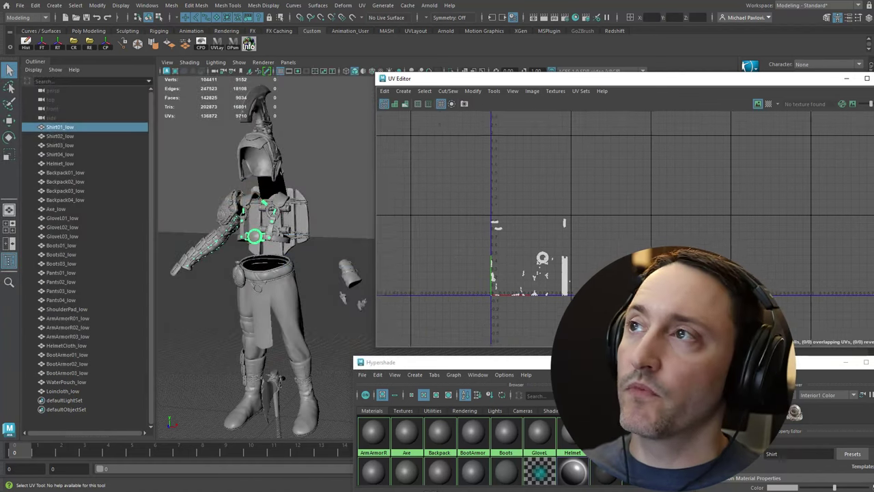
scroll(566, 226, up, 5)
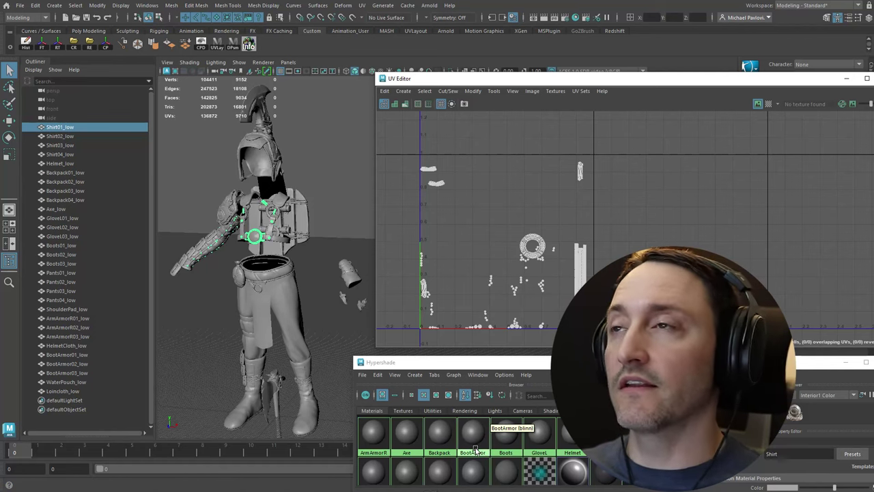
click(79, 136)
click(77, 144)
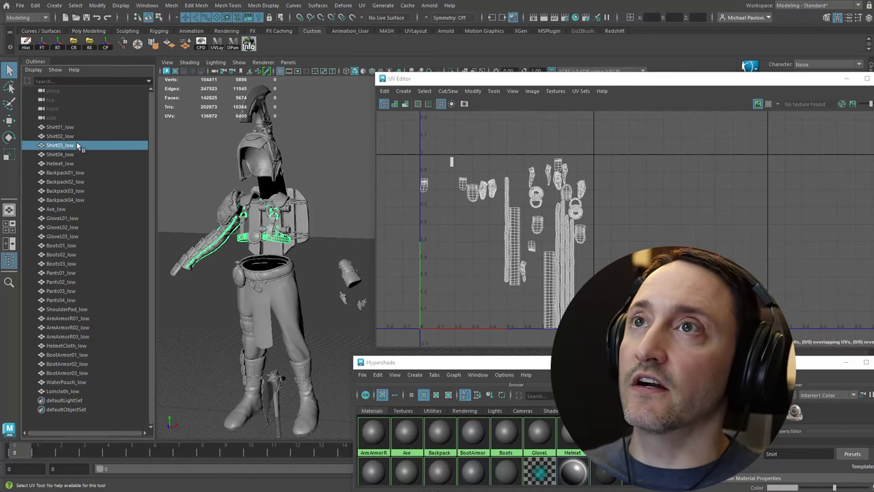
click(73, 154)
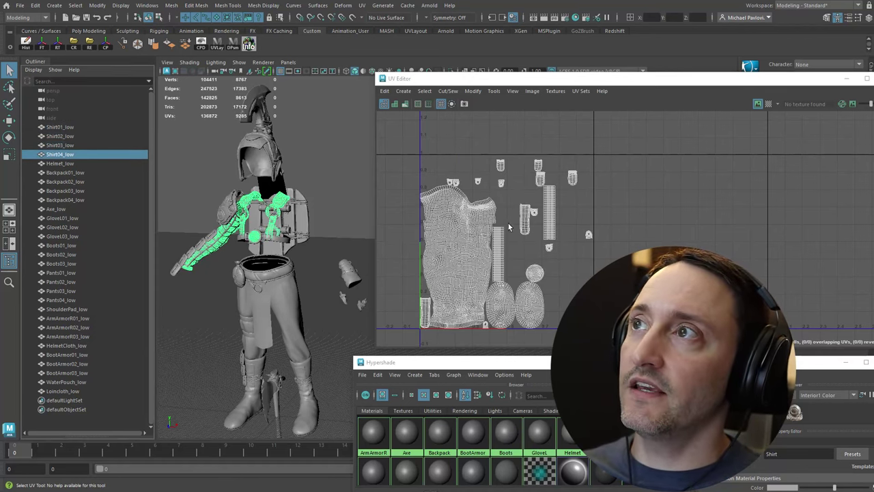
click(71, 145)
click(68, 136)
click(66, 128)
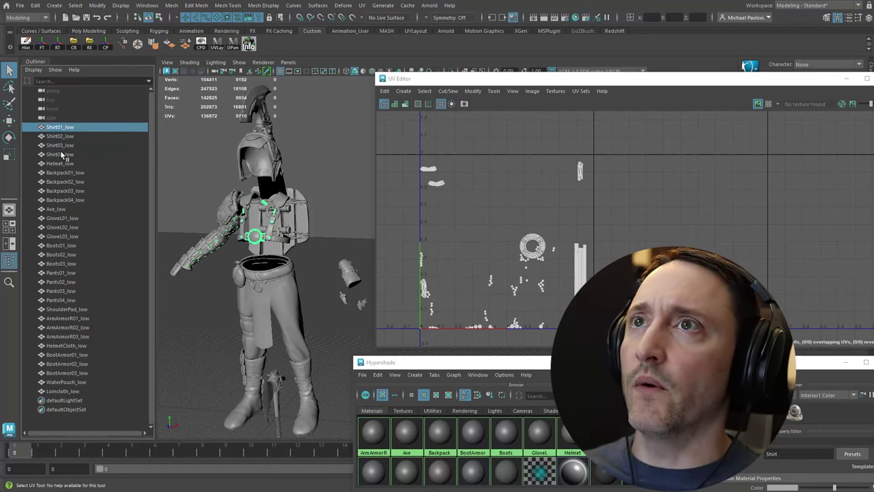
Select Shirt01_low through Shirt04_low together and examine how their UVs share the 0–1 space
shift+click(64, 155)
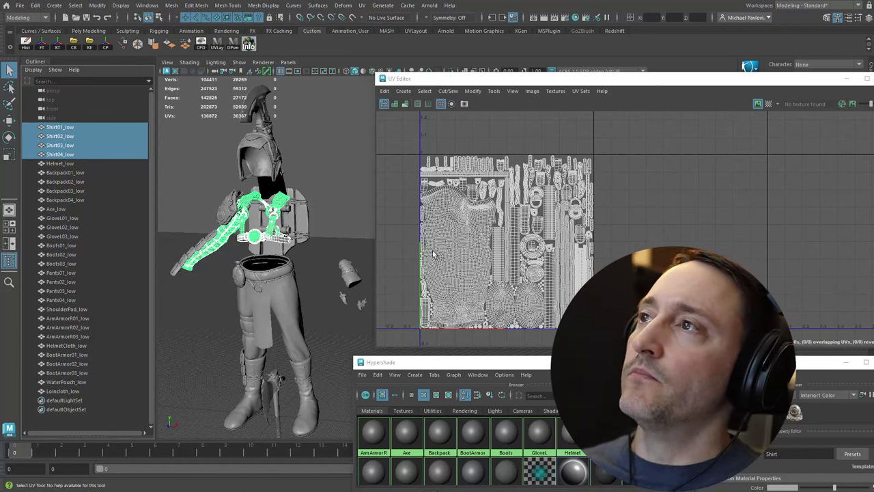
click(72, 129)
shift+click(71, 153)
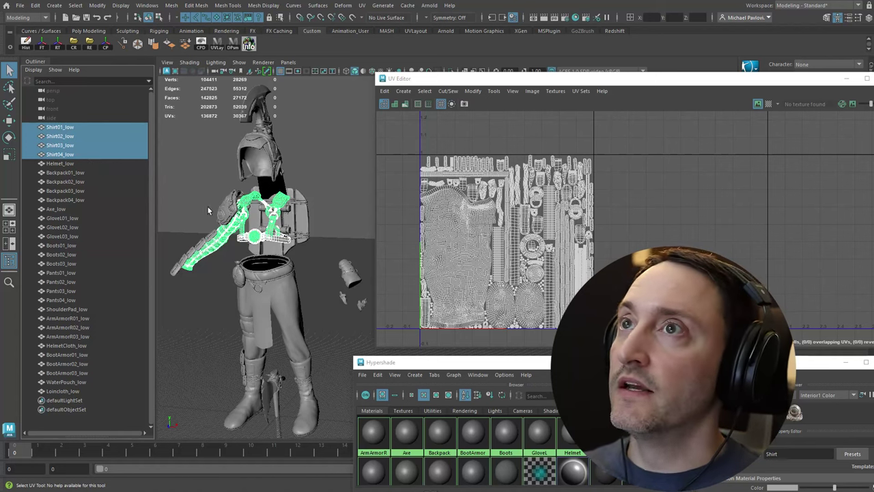
click(74, 128)
shift+click(73, 155)
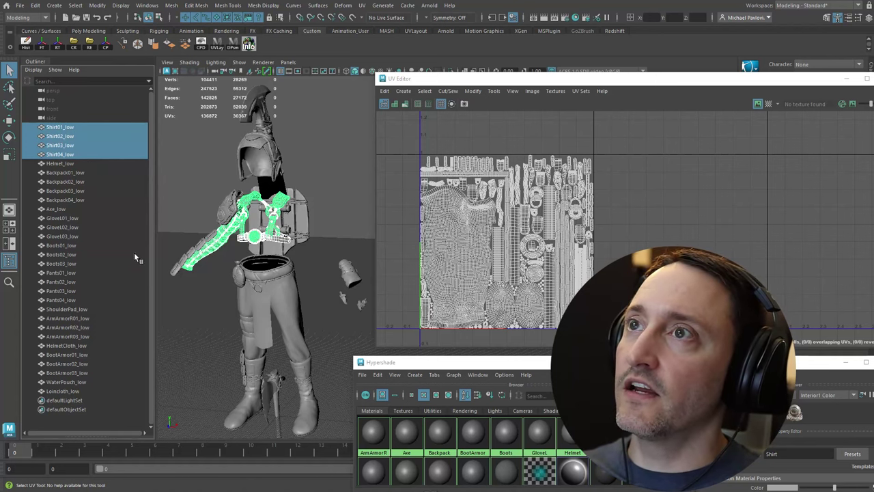
right_click(204, 256)
right_drag(205, 256, 236, 270)
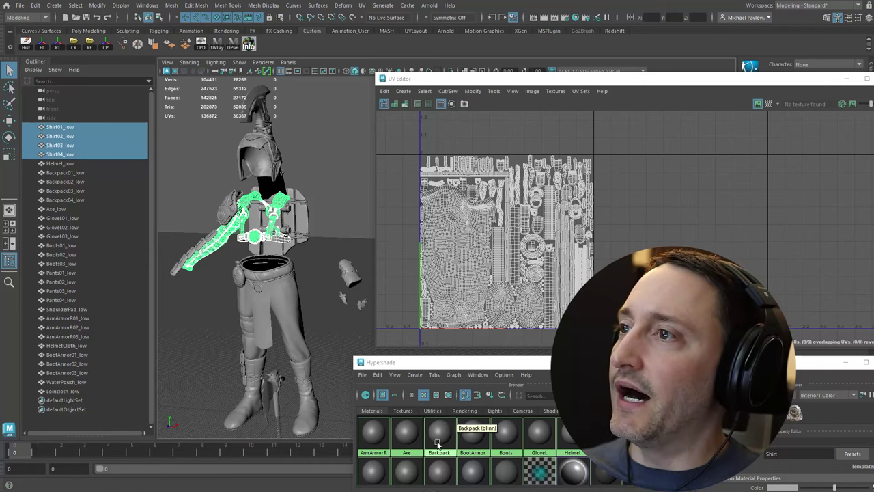
Look up the material types available for creation in the Hypershade and where the Shirt material is renamed
scroll(451, 430, down, 1)
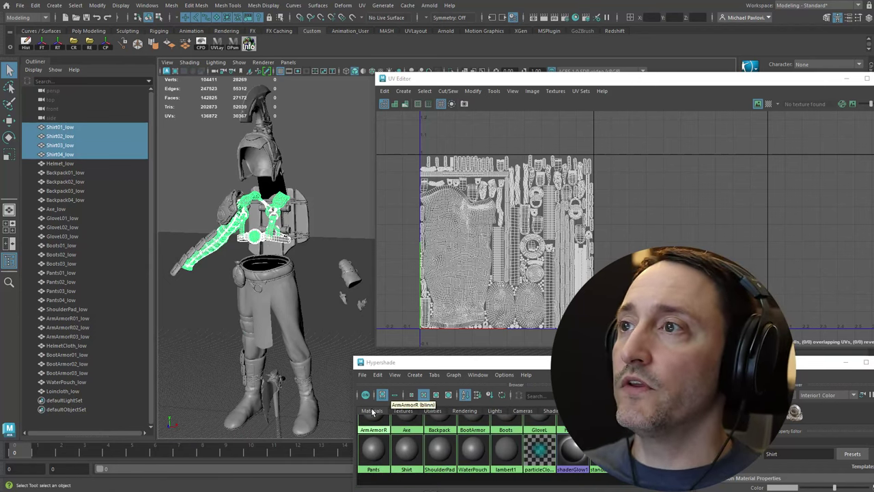
right_click(410, 449)
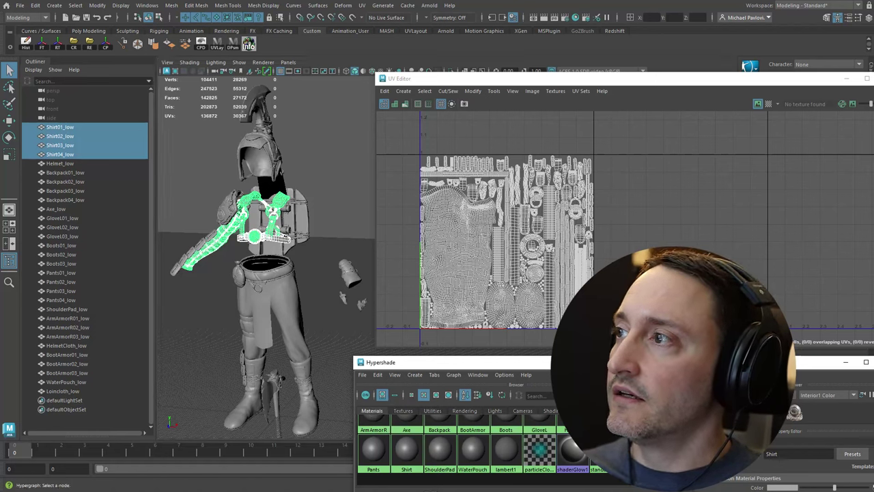
mouse_move(808, 264)
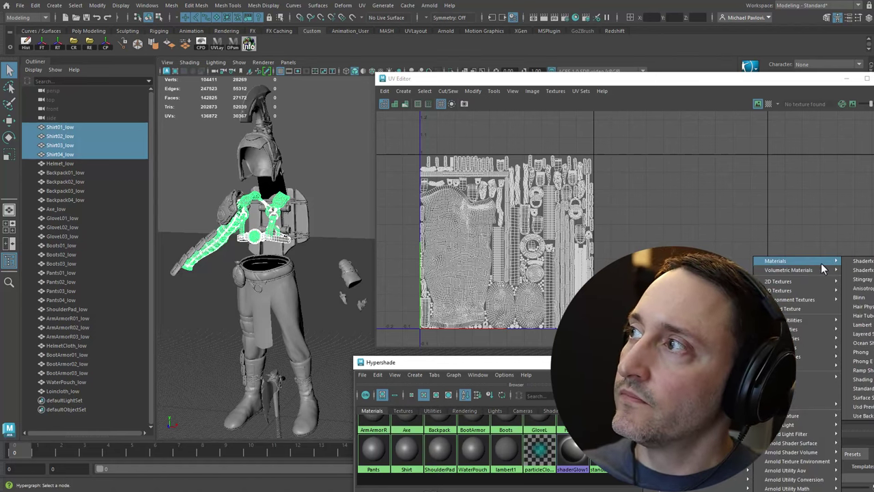
click(601, 481)
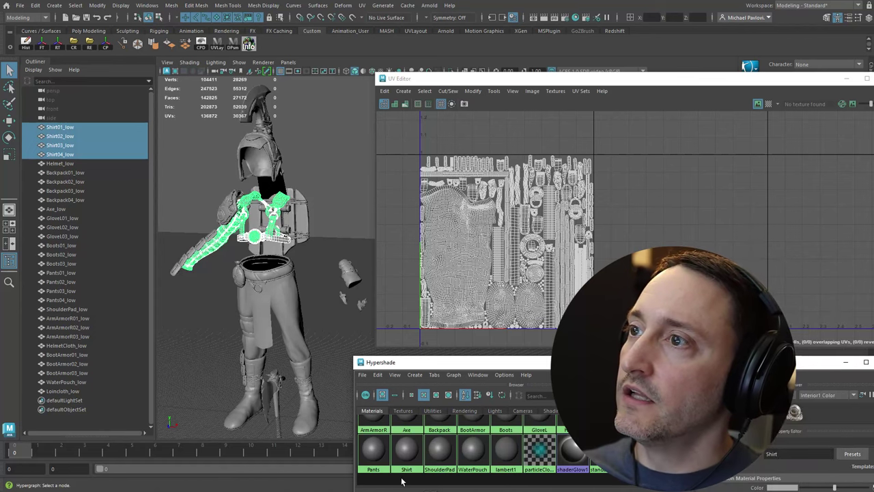
double_click(408, 452)
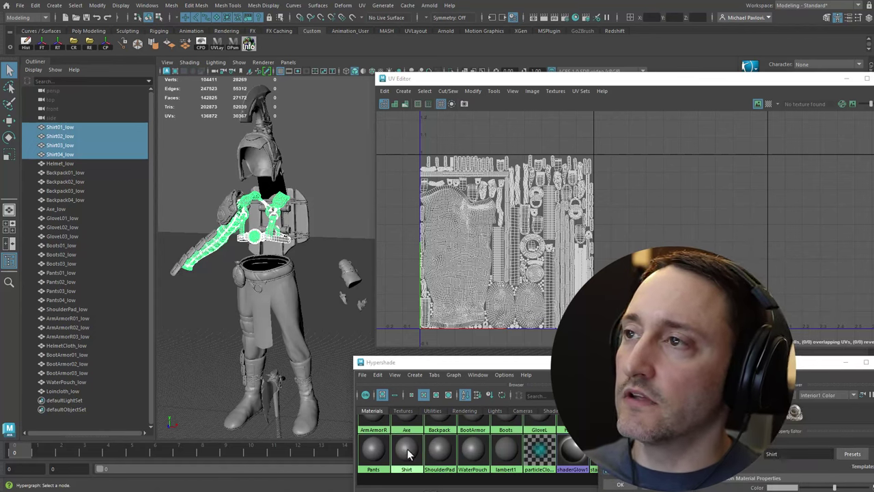
click(661, 484)
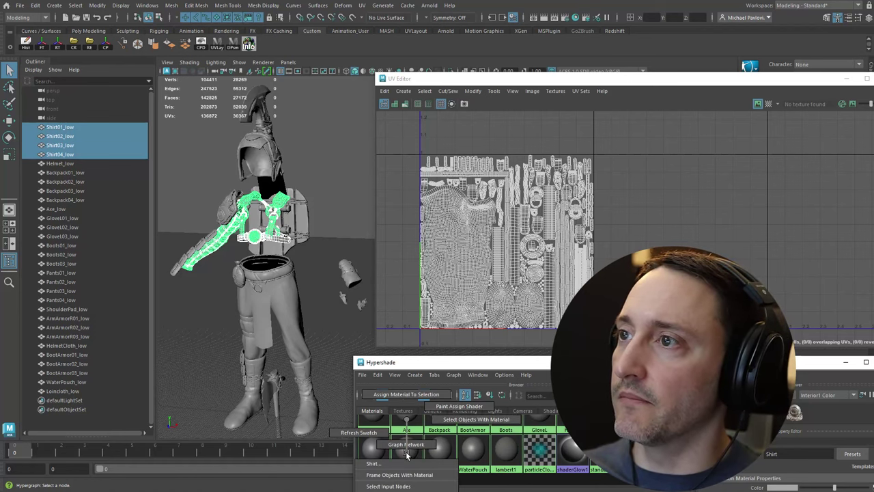
Assign the Shirt material to Shirt01_low through Shirt04_low
click(63, 129)
shift+click(63, 155)
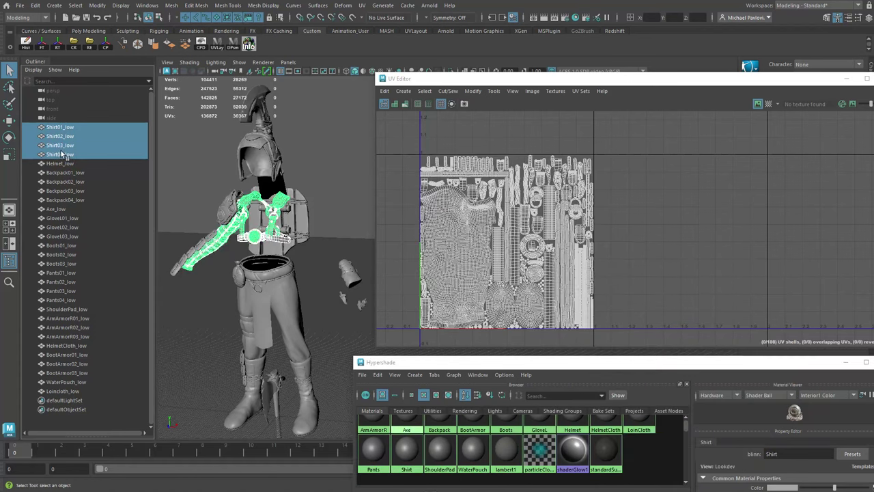
right_click(407, 449)
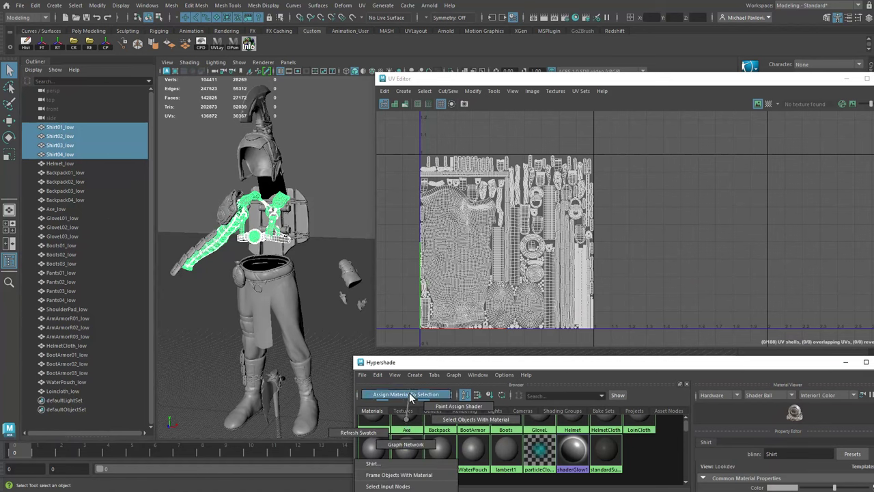
right_drag(410, 397, 410, 396)
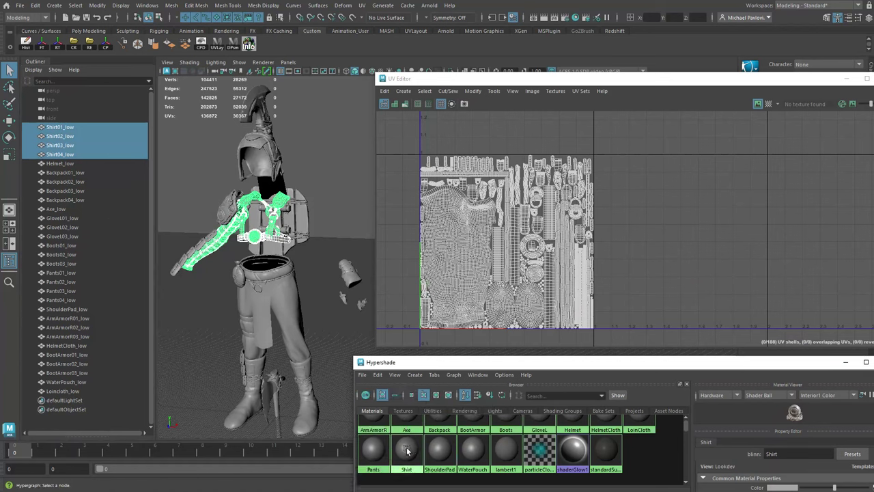
Check which meshes use the Shirt material by selecting its assigned objects, clearing the selection, and selecting them again
right_drag(406, 449, 448, 425)
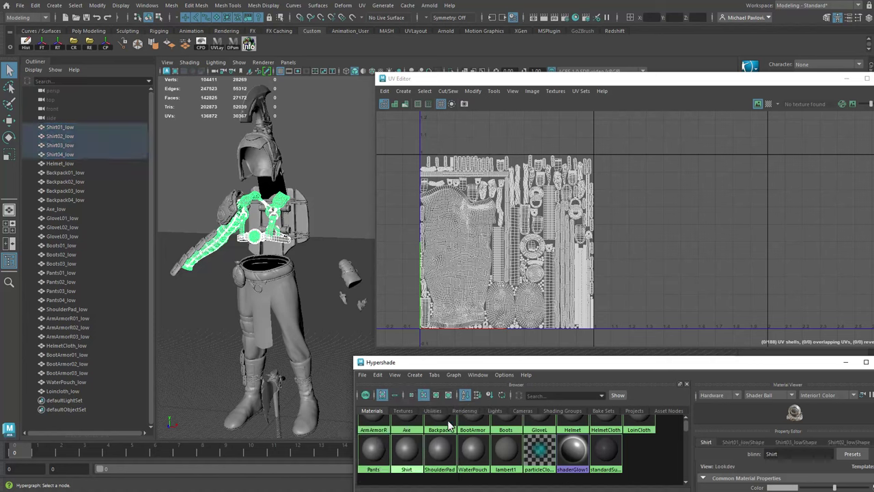
click(349, 222)
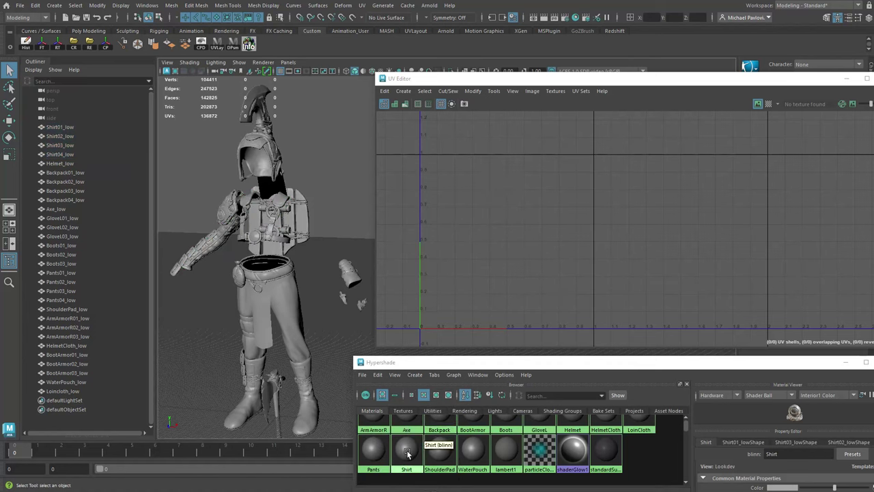
right_drag(408, 451, 433, 426)
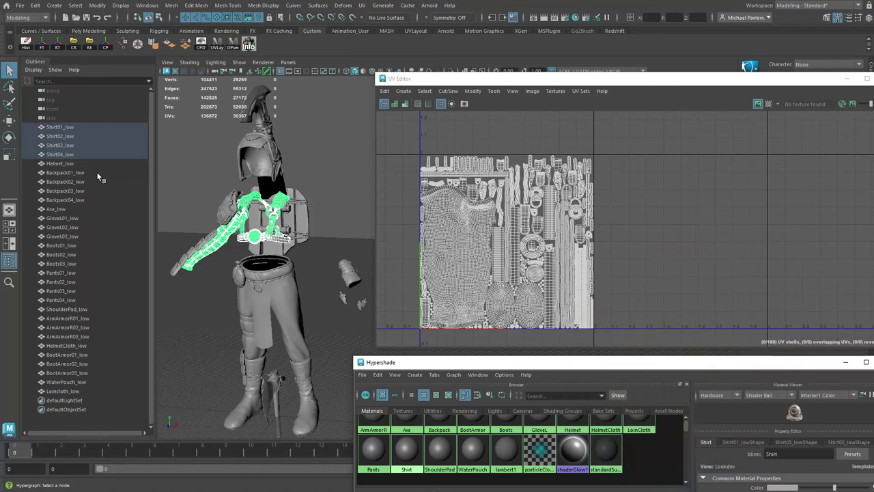
Examine the UV layout of Helmet_low and clear the selection
click(68, 164)
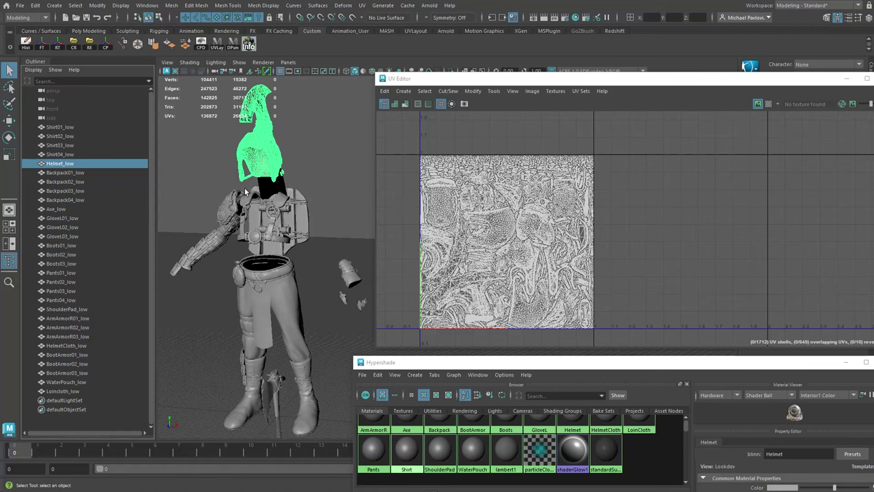
alt+drag(264, 114, 292, 185)
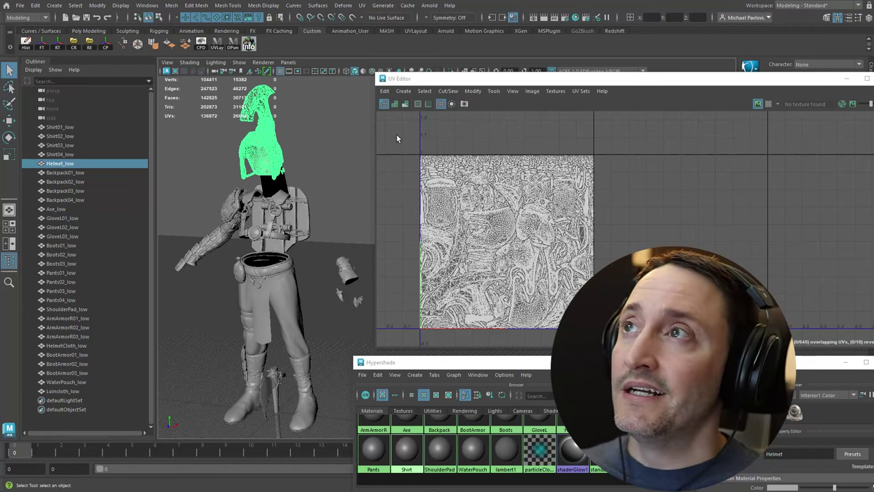
click(338, 144)
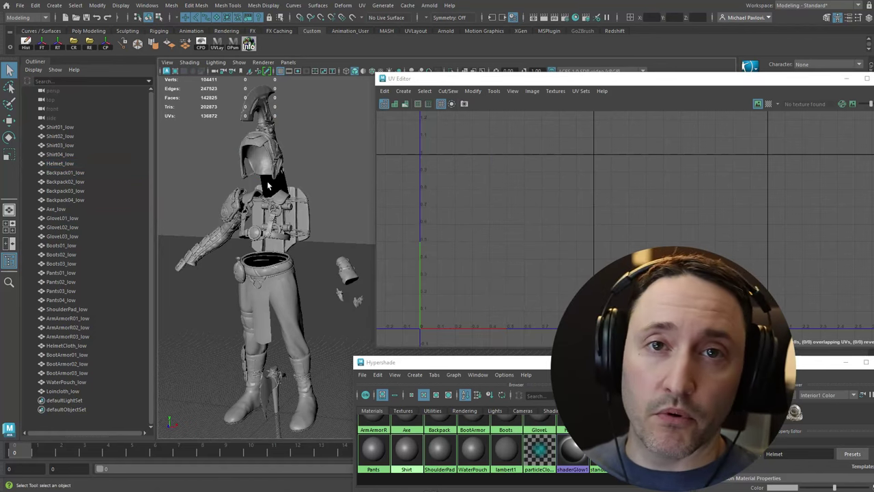
Examine the UV layouts of Loincloth_low and Axe_low
alt+drag(267, 181, 306, 189)
click(274, 293)
scroll(442, 270, down, 2)
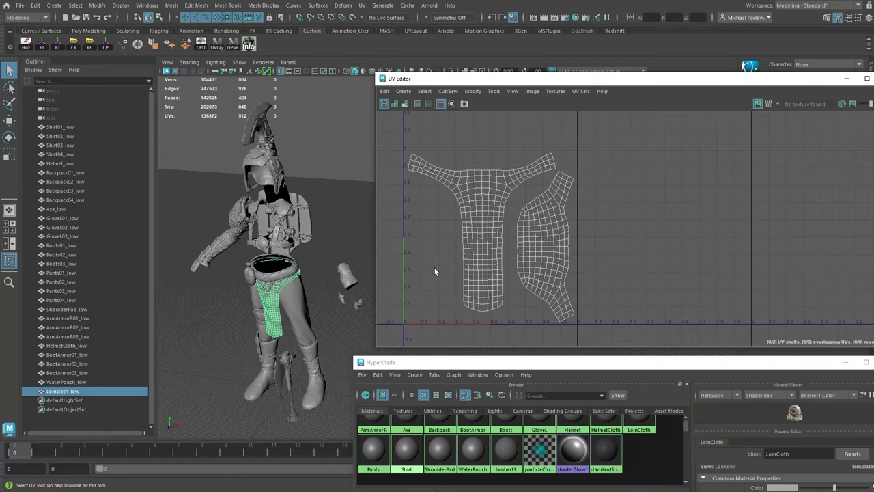
alt+drag(301, 273, 305, 308)
click(284, 362)
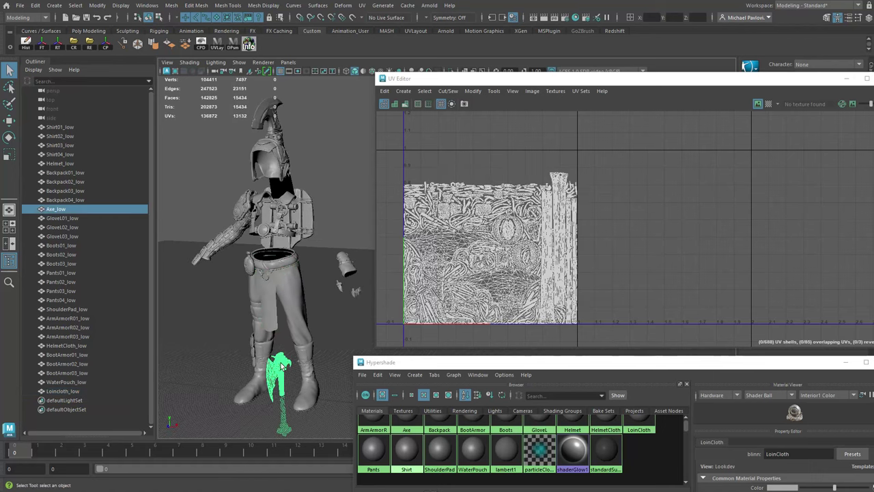
Examine the combined UV layouts of the three GloveL meshes and the three Boots meshes
click(66, 219)
shift+click(68, 236)
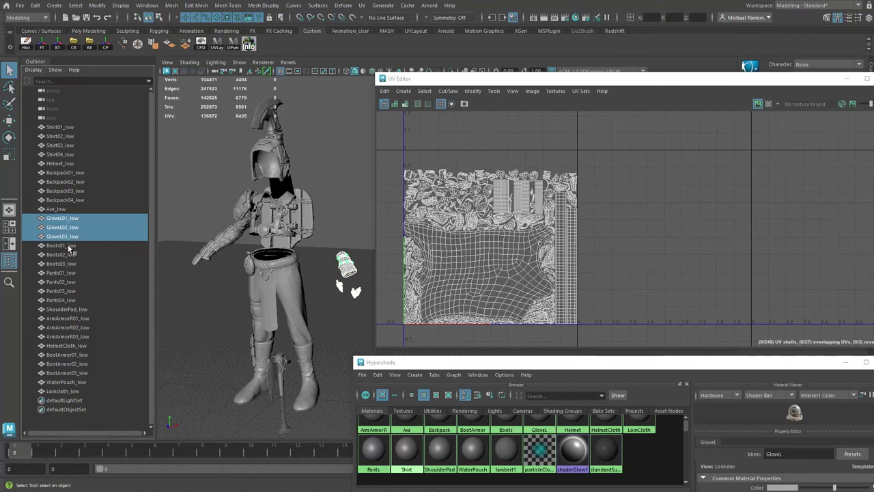
click(68, 246)
shift+click(67, 263)
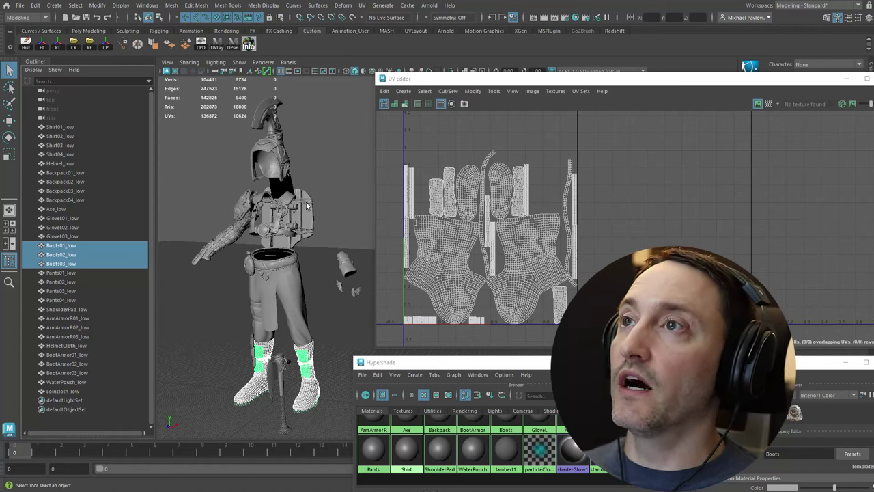
alt+drag(307, 205, 336, 245)
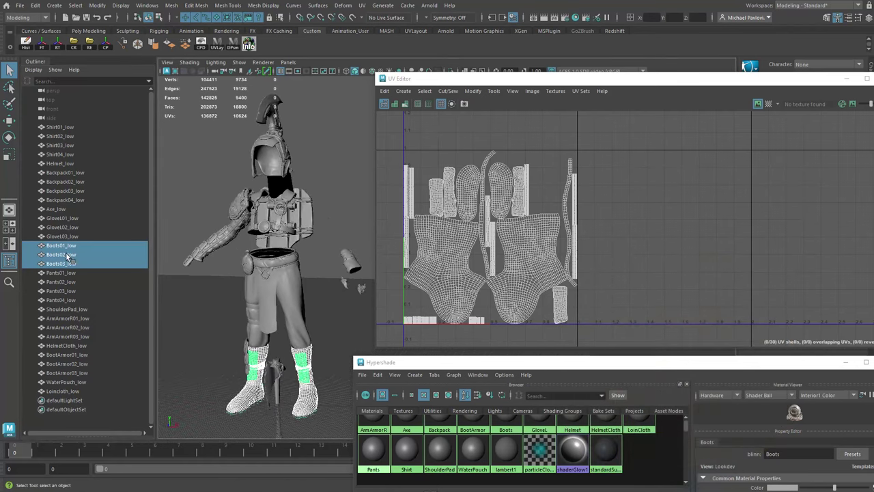
Check which meshes use the Boots material by selecting its assigned objects, and clear the selection
scroll(406, 439, up, 1)
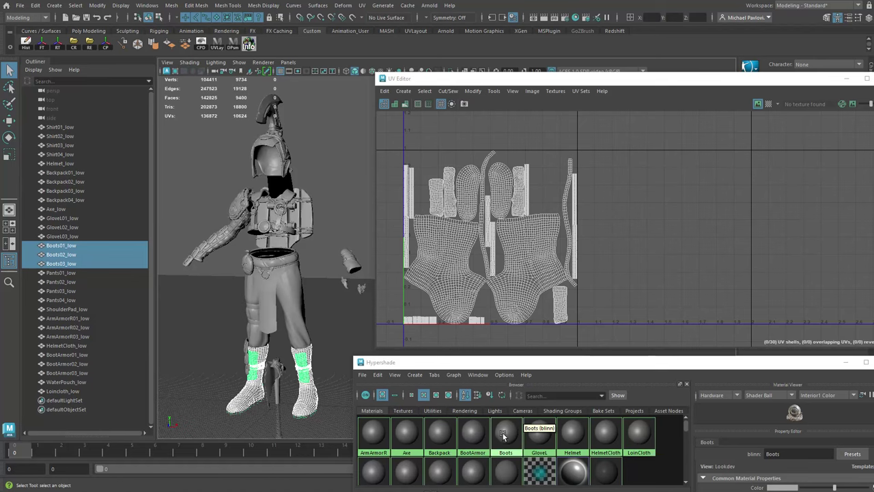
right_click(503, 435)
click(570, 418)
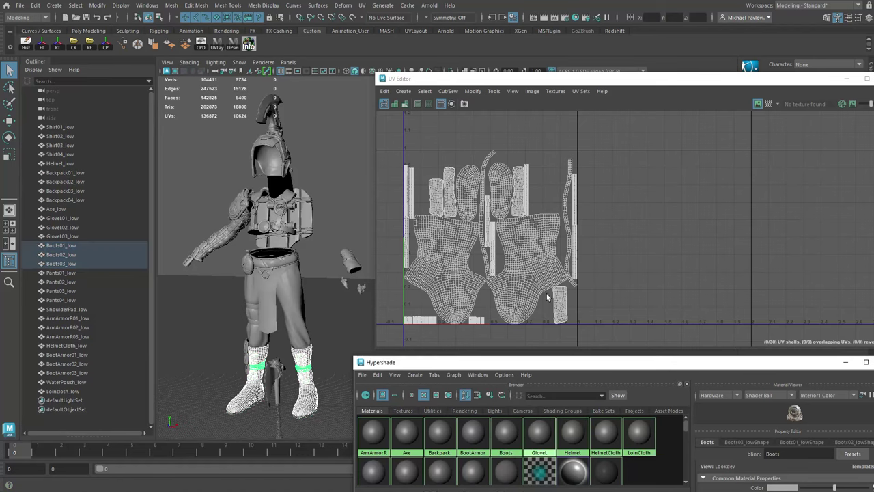
click(327, 161)
Check the UV layout of Helmet_low once more, and select every low-poly gear mesh of the outfit
scroll(327, 162, down, 3)
alt+middle_drag(328, 162, 264, 150)
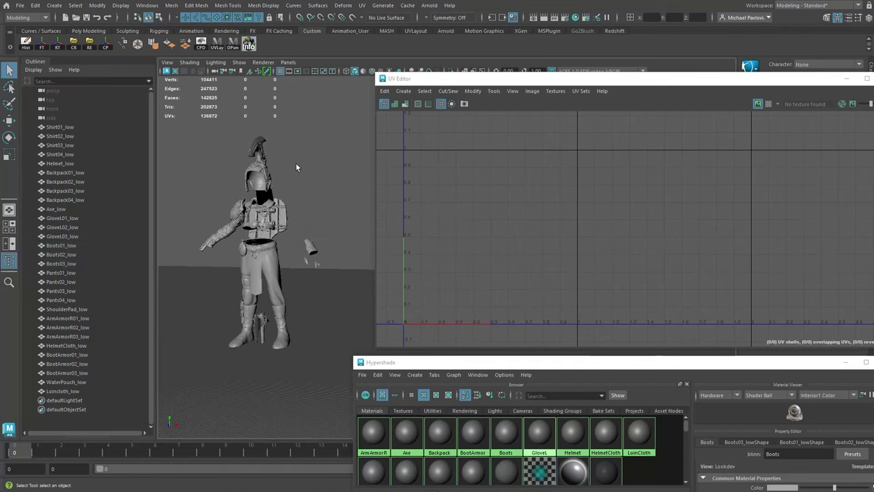
alt+drag(295, 163, 305, 164)
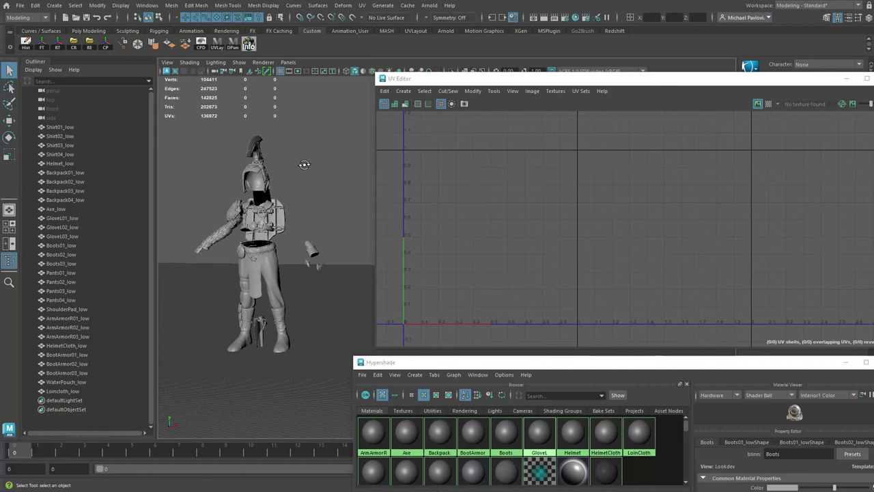
click(265, 171)
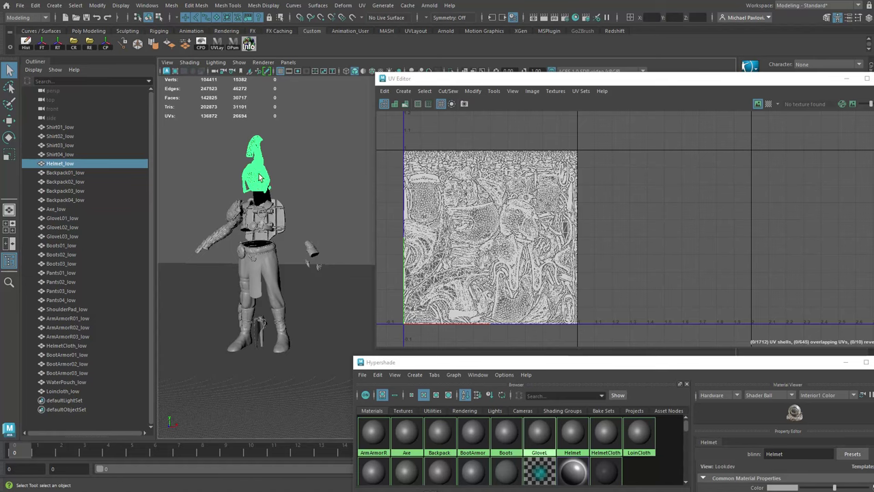
click(243, 155)
drag(181, 120, 325, 362)
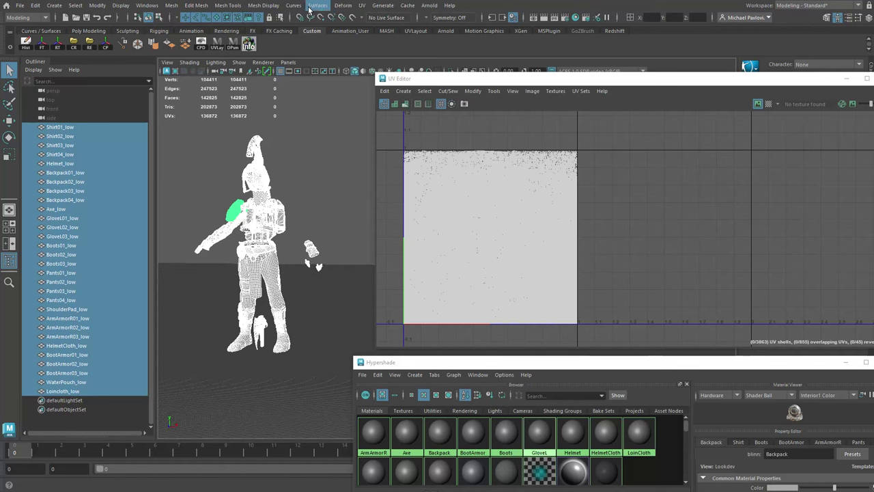
Soften all edges of the selected low-poly gear meshes and clear the selection
click(263, 6)
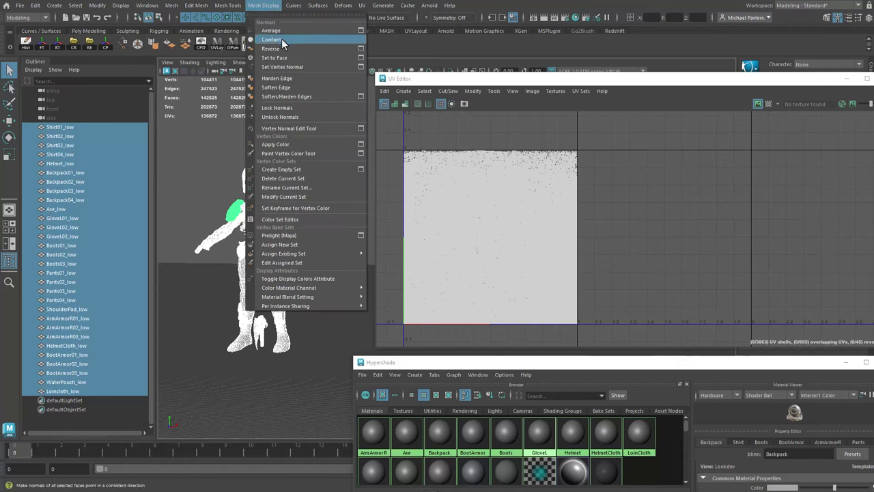
click(274, 89)
click(194, 151)
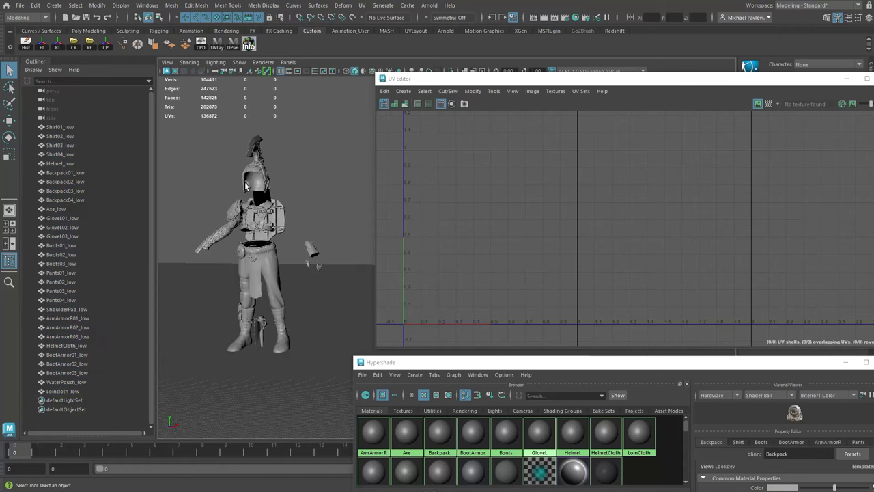
Select Loincloth_low on the outfit and examine its UV layout
alt+right_drag(245, 182, 268, 193)
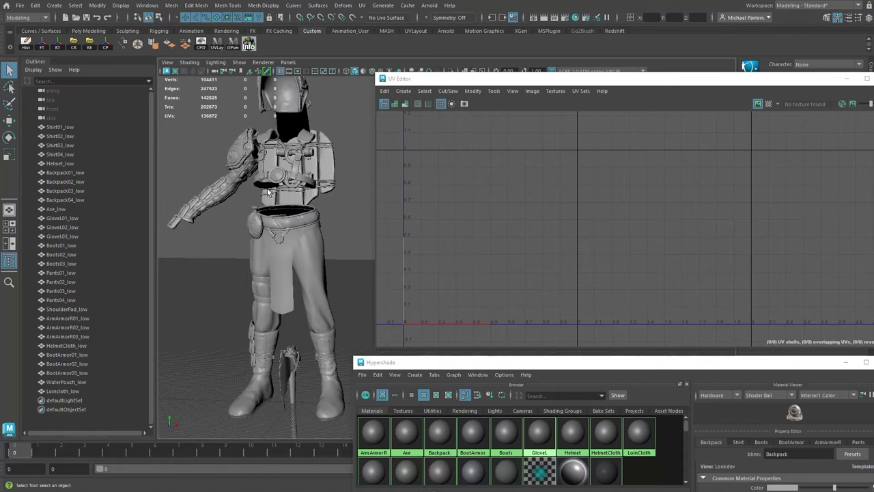
alt+middle_drag(268, 193, 289, 220)
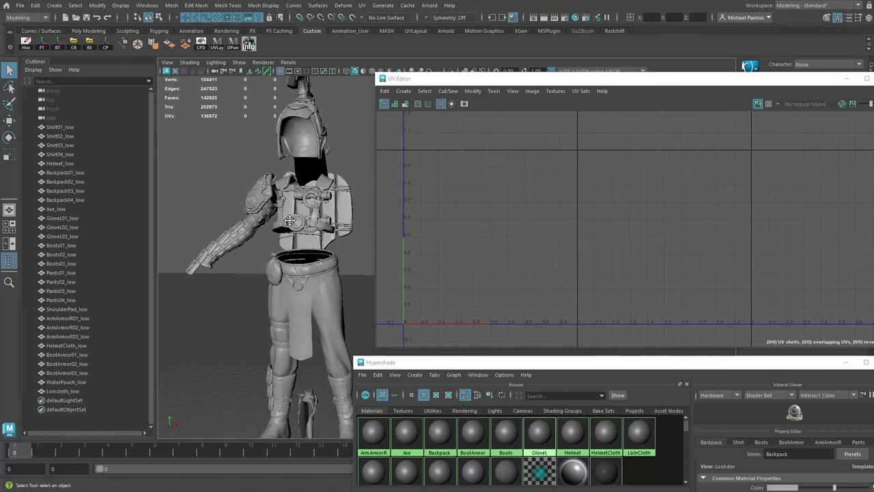
click(298, 301)
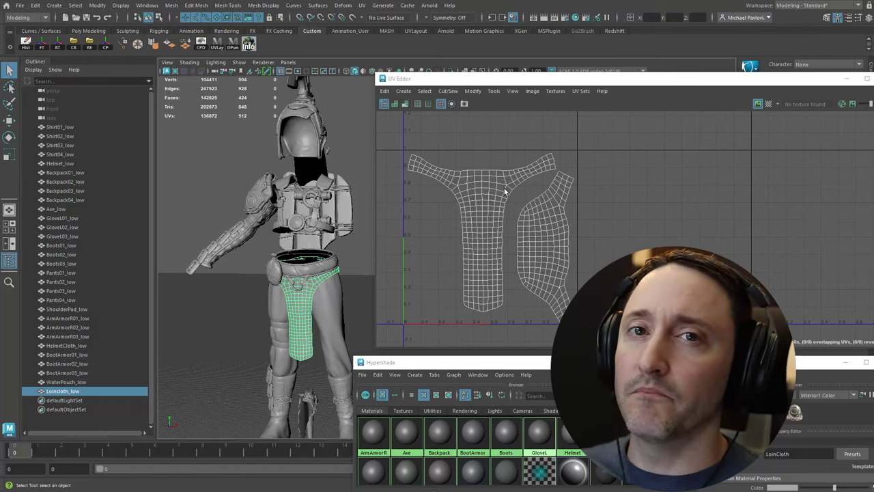
alt+middle_drag(489, 201, 490, 209)
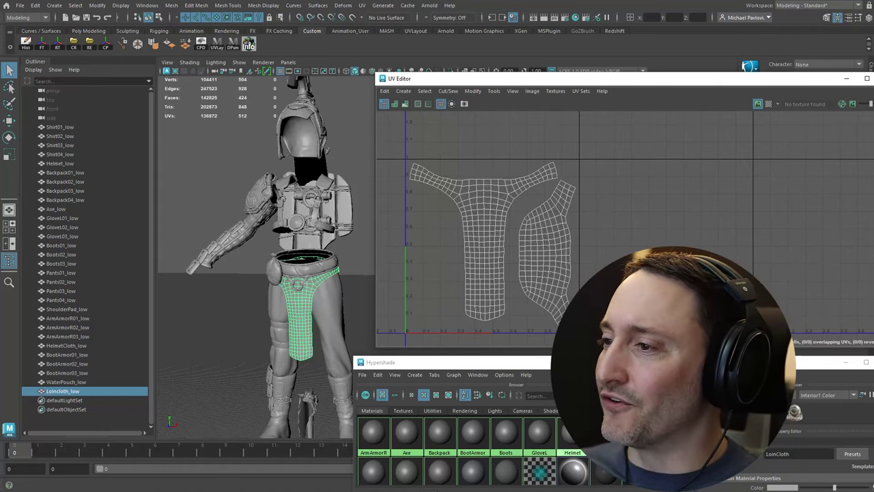
Switch to the web browser, read the Auto Smoothing Groups for Maya page, and move the browser out of the way
key(alt+Tab)
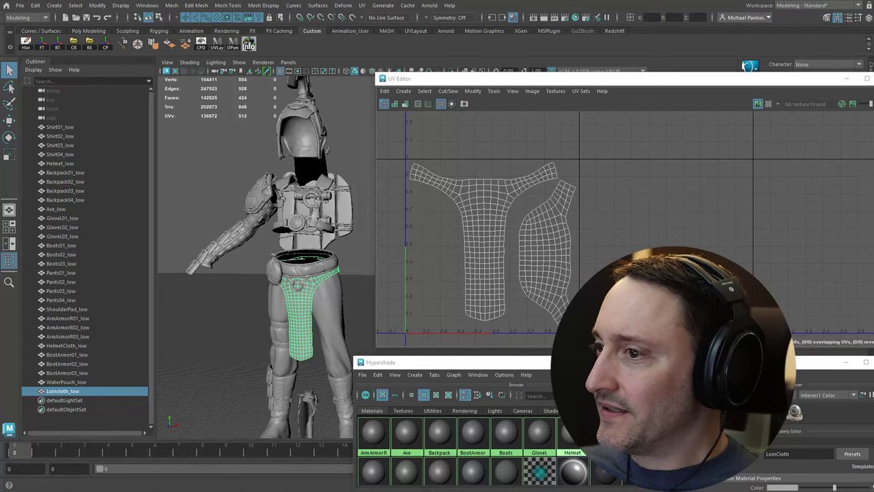
drag(873, 51, 462, 62)
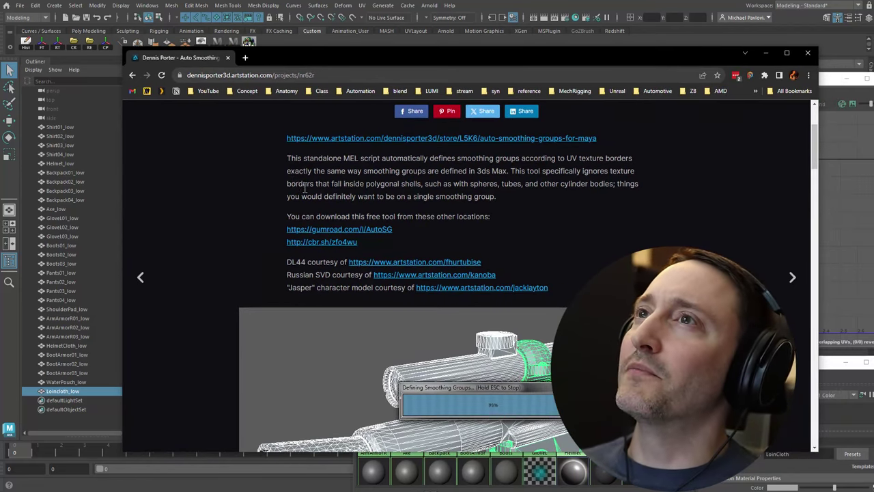
scroll(300, 191, up, 3)
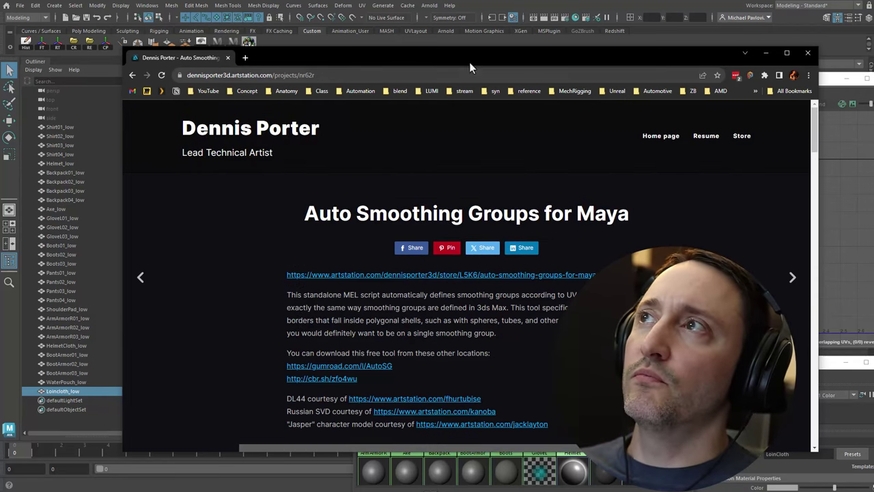
drag(469, 62, 469, 0)
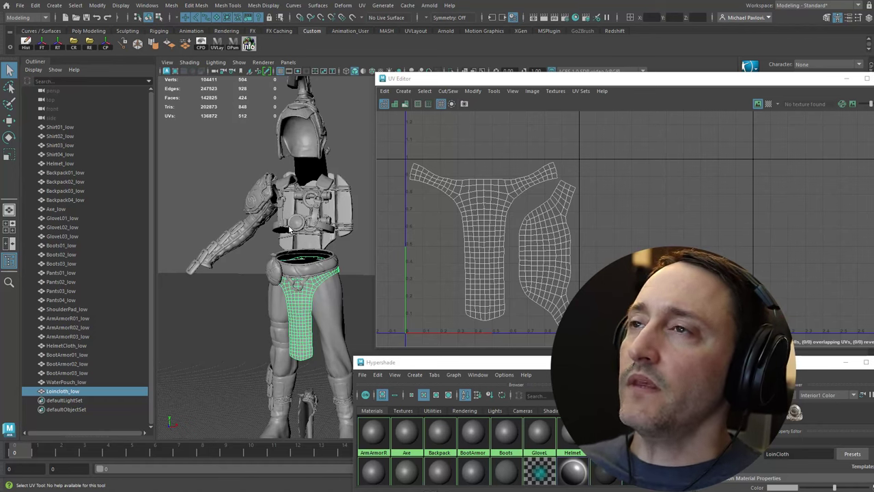
Select every low-poly gear mesh of the outfit to view their combined UVs
alt+right_drag(287, 216, 290, 184)
alt+middle_drag(290, 184, 217, 177)
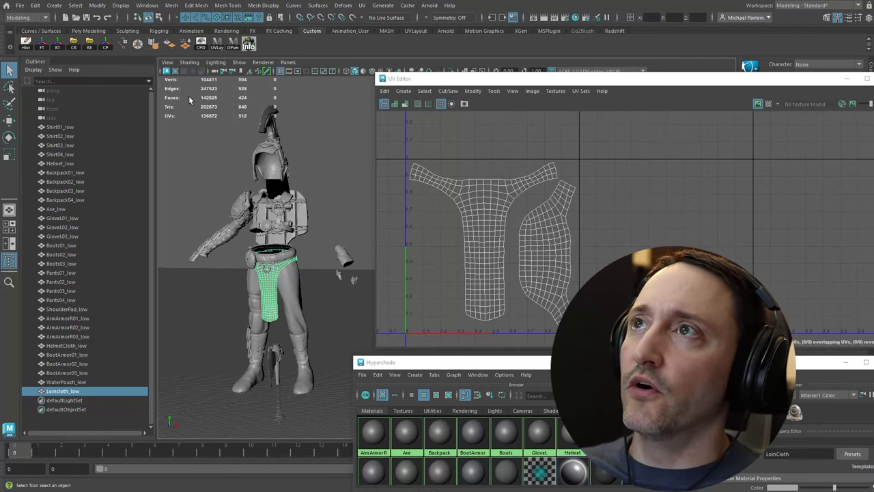
drag(189, 99, 359, 425)
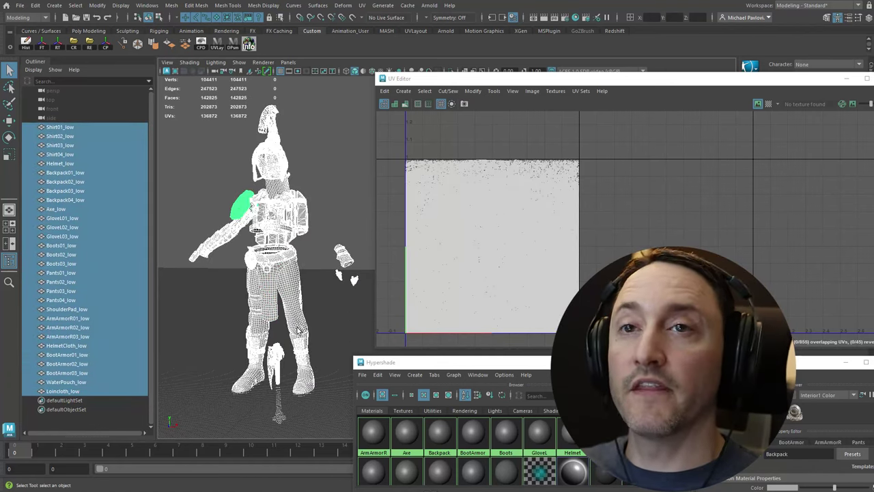
Reverse the normals of Loincloth_low and clear the selection
click(265, 287)
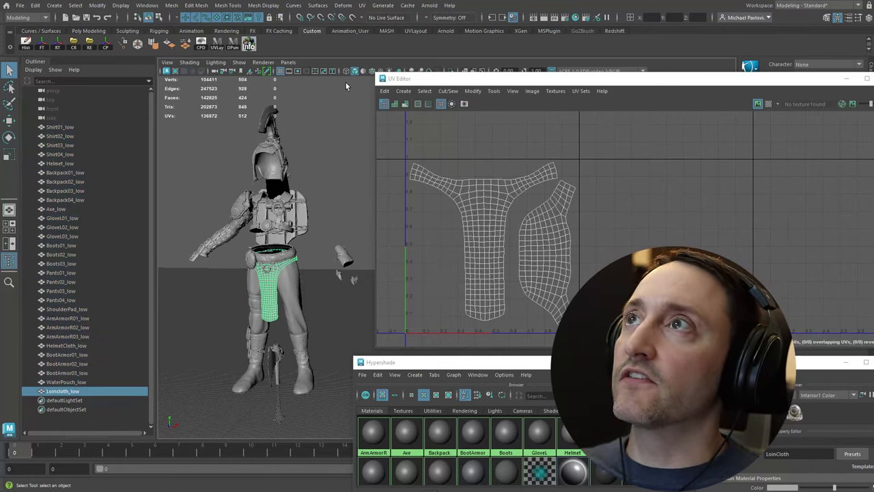
click(264, 5)
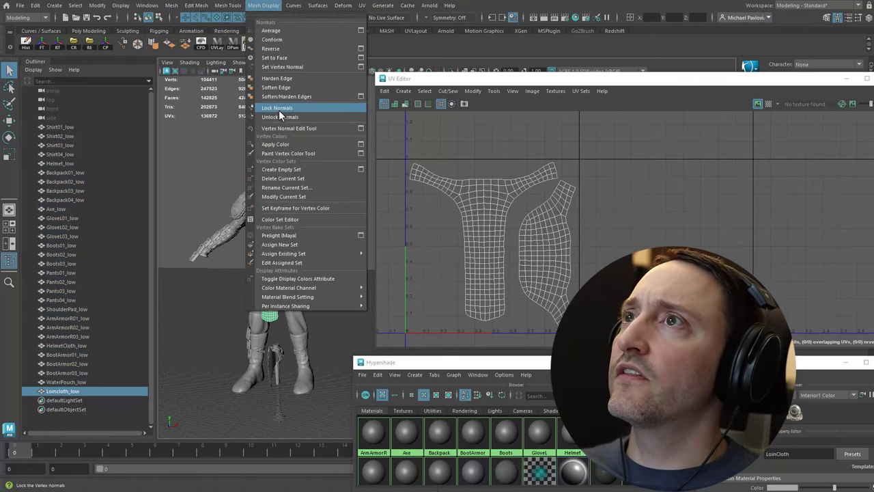
click(271, 48)
click(201, 164)
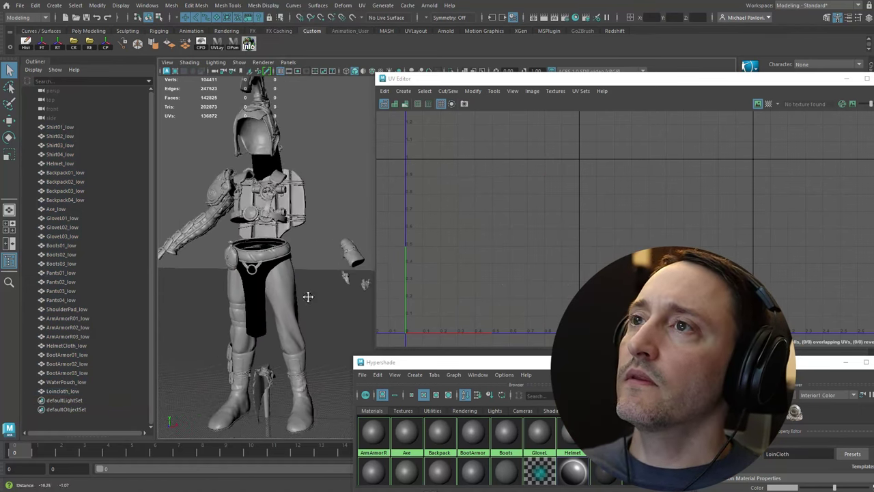
Select the reversed Loincloth_low again and set its normals to face
alt+middle_drag(308, 296, 319, 295)
click(310, 291)
alt+drag(315, 291, 310, 262)
click(261, 5)
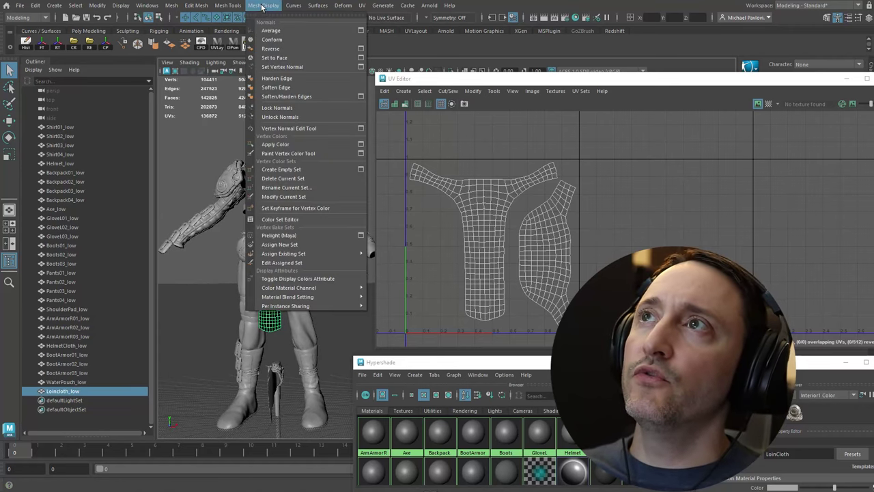
click(276, 59)
mouse_move(251, 291)
alt+mouse_down()
mouse_move(232, 275)
mouse_move(260, 277)
alt+mouse_up()
Flip the normals of Loincloth_low back with another Reverse and deselect it
click(261, 5)
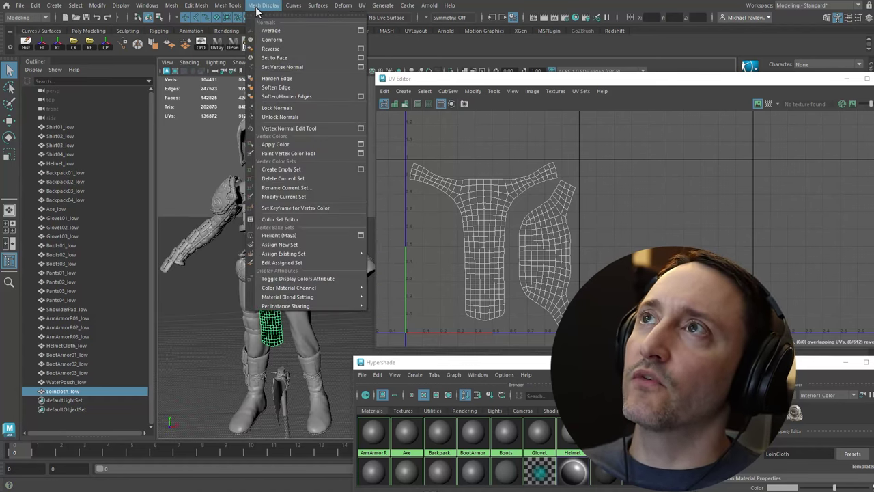
click(265, 49)
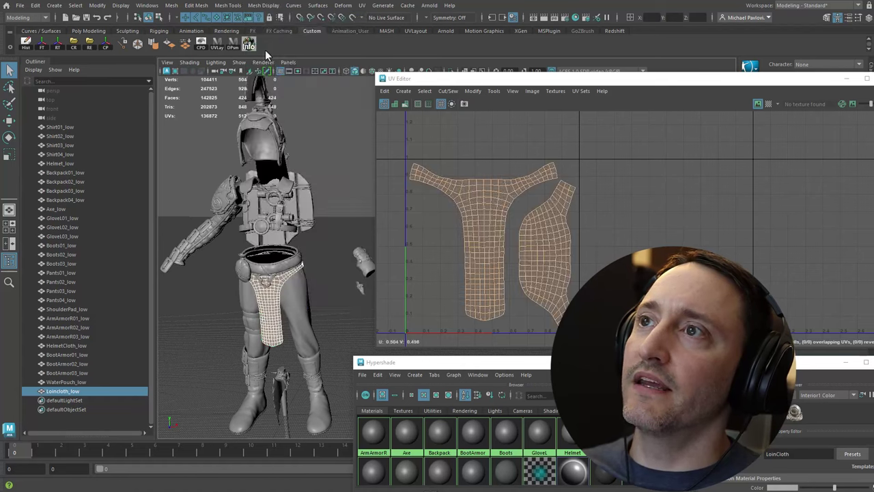
click(324, 177)
alt+drag(306, 274, 266, 271)
Soften the edges of Loincloth_low and clear the selection
click(266, 271)
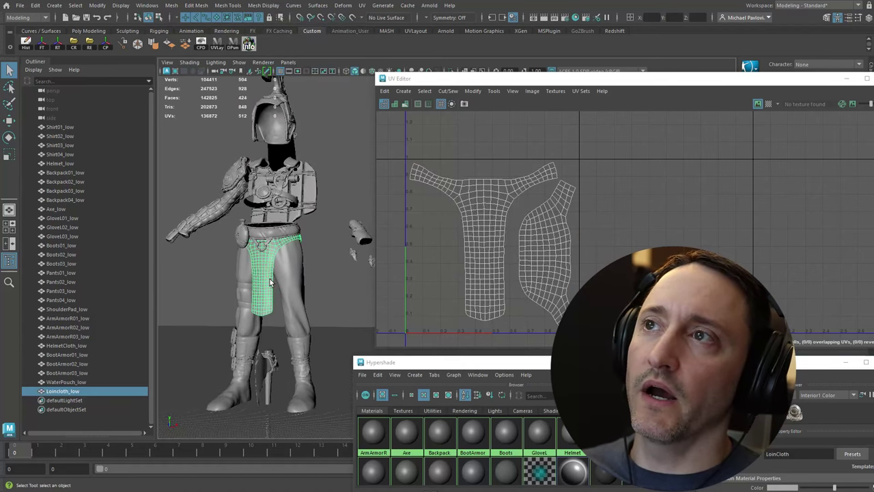
click(305, 269)
key(f)
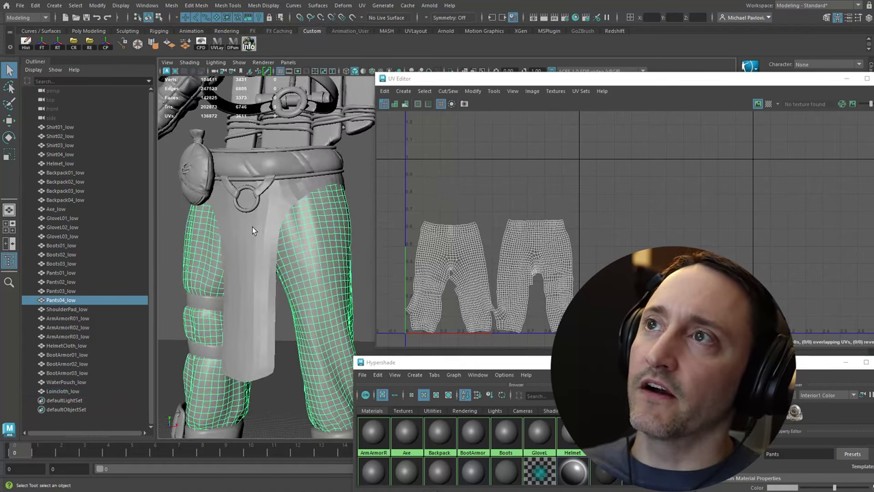
click(252, 228)
click(263, 6)
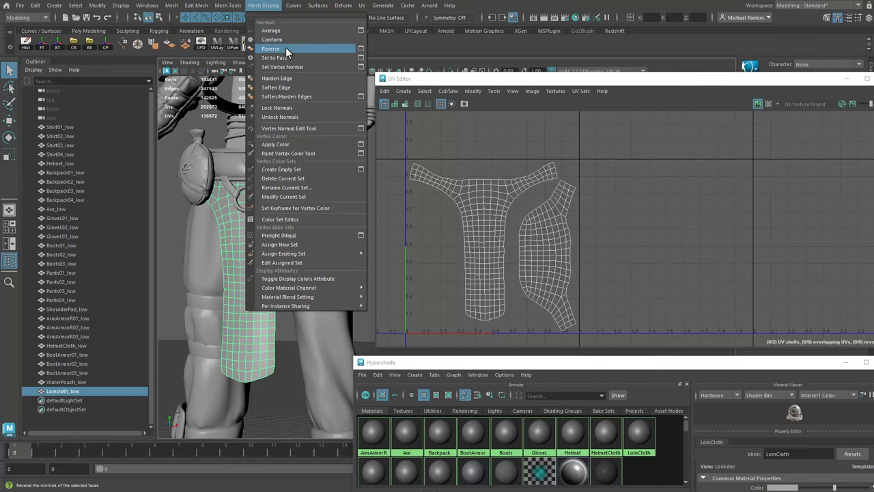
click(279, 87)
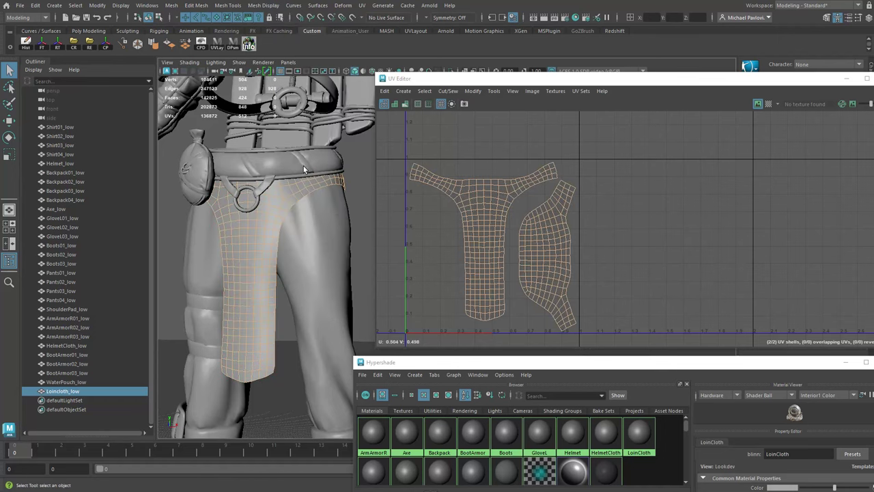
click(352, 178)
Review the combined UVs of all the low-poly gear meshes, check Helmet_low's UV layout, and deselect everything
alt+right_drag(353, 178, 254, 152)
alt+middle_drag(254, 152, 147, 140)
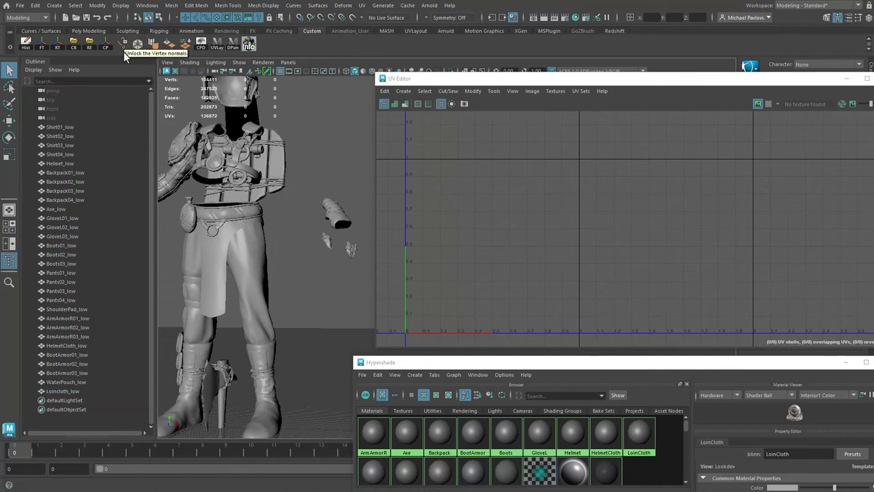
scroll(277, 275, down, 4)
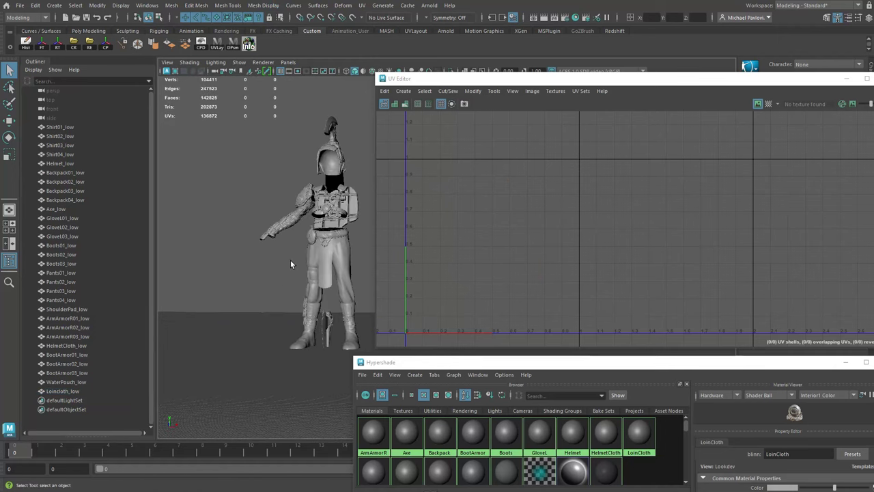
alt+middle_drag(290, 262, 212, 282)
alt+drag(211, 281, 222, 297)
drag(173, 126, 323, 430)
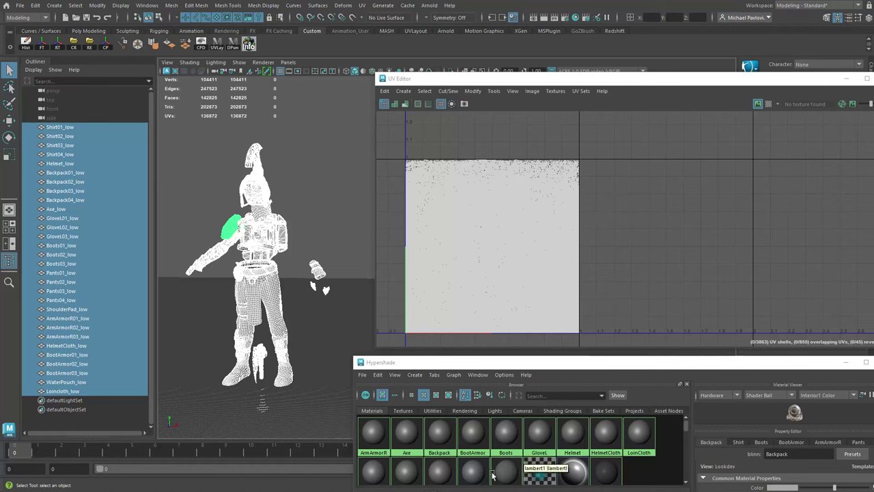
click(296, 203)
click(253, 185)
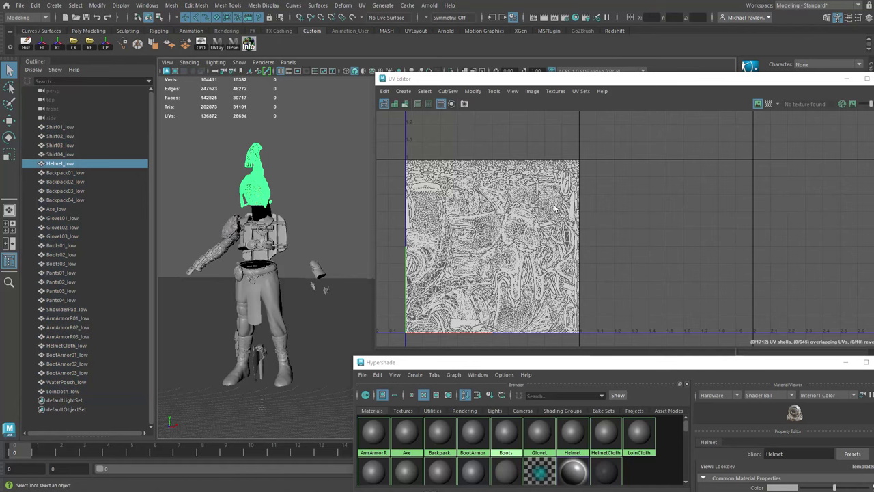
click(302, 118)
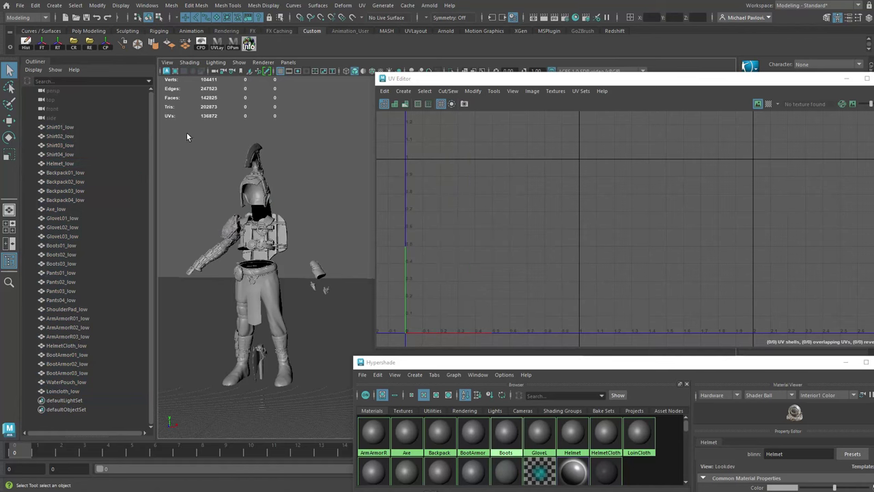
Export all the low-poly gear meshes as an FBX to GearBake_low.fbx in the desktop GearBake folder, replacing the existing file
drag(178, 130, 364, 424)
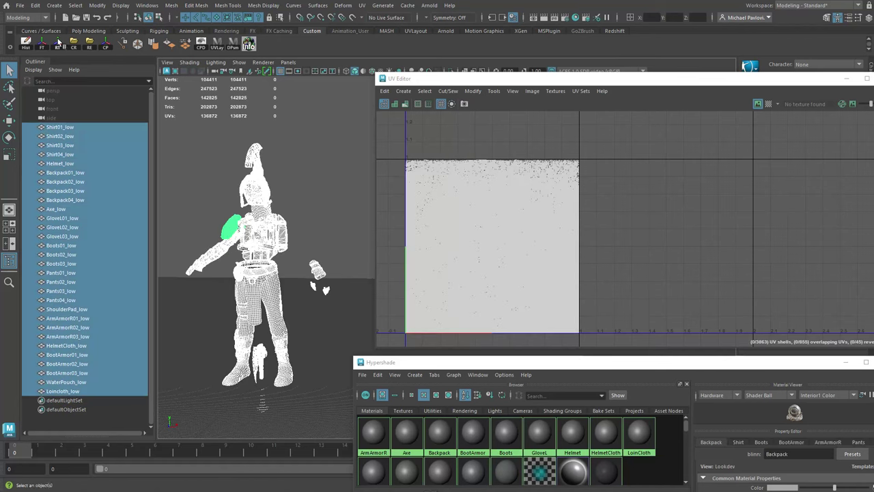
click(20, 4)
click(33, 125)
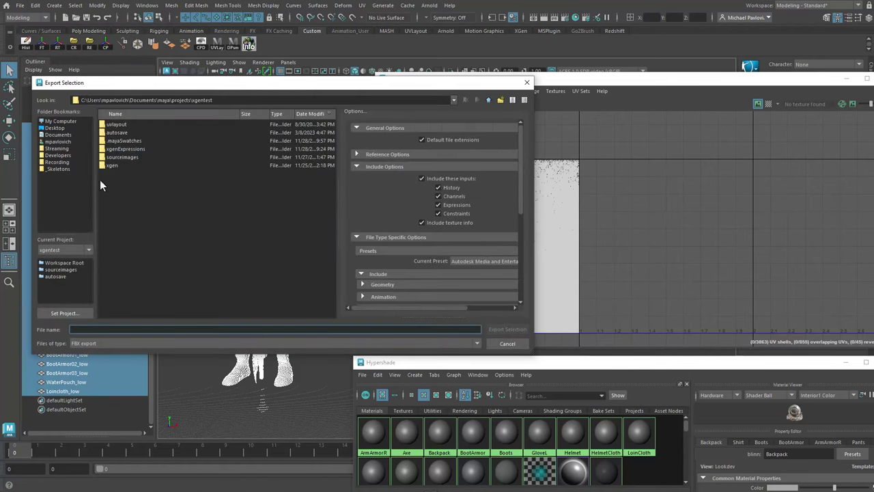
click(54, 128)
double_click(119, 140)
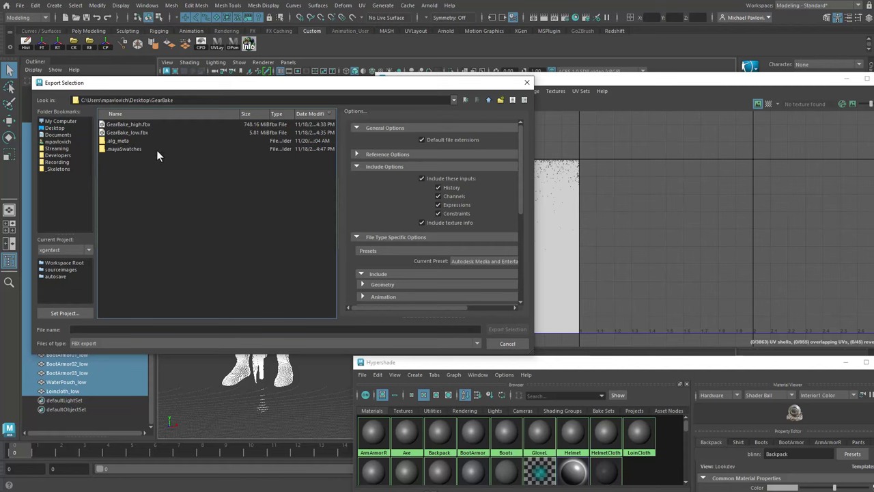
click(121, 133)
double_click(120, 133)
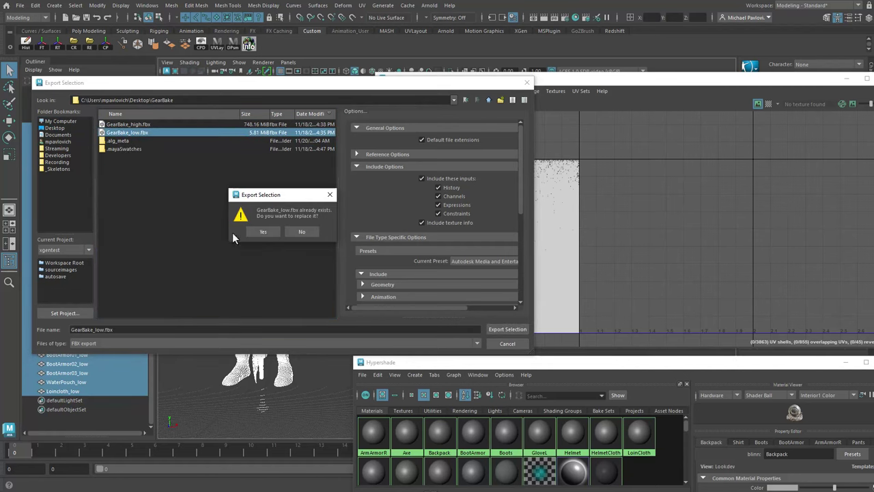
click(262, 232)
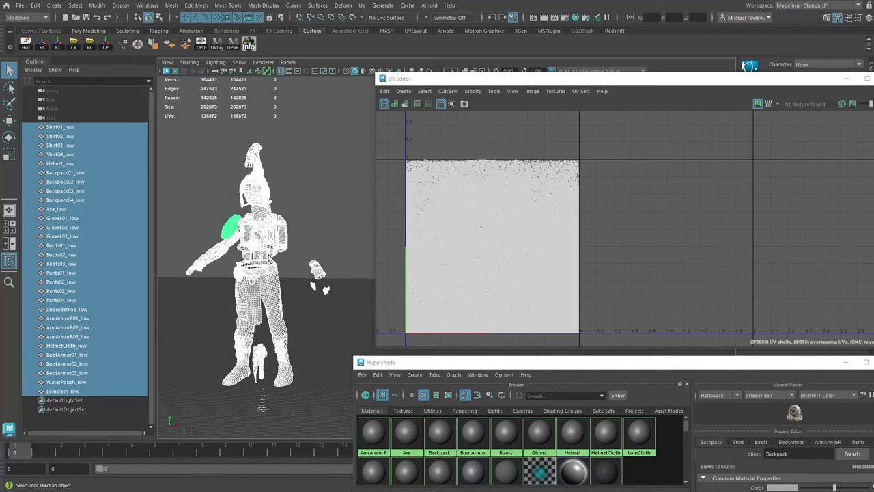
Check the UV layout of Shirt01_low and clear the selection
click(72, 128)
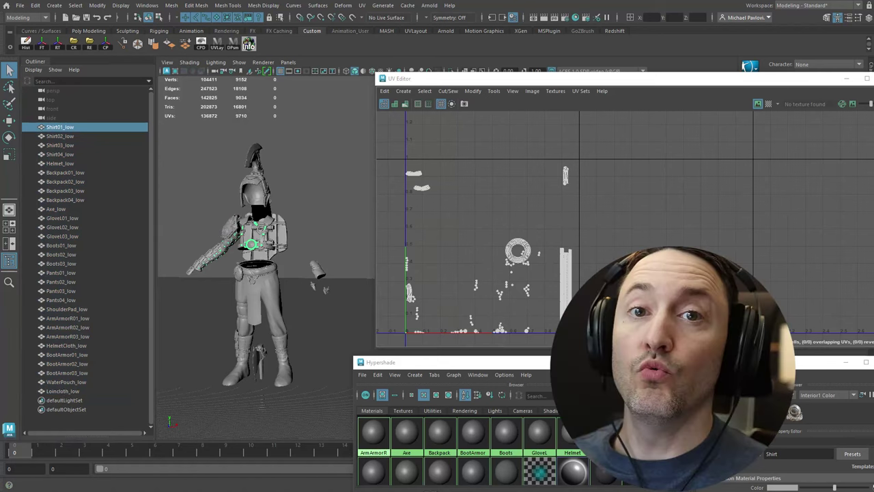
click(330, 194)
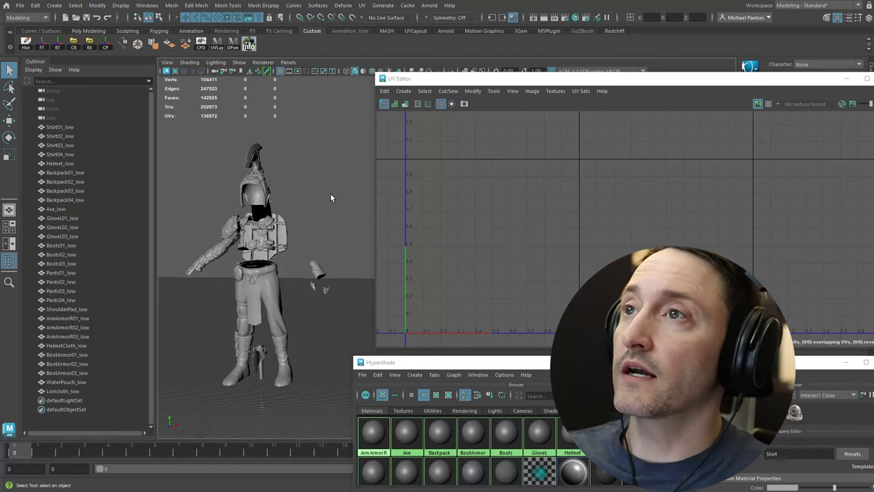
alt+right_drag(315, 193, 334, 202)
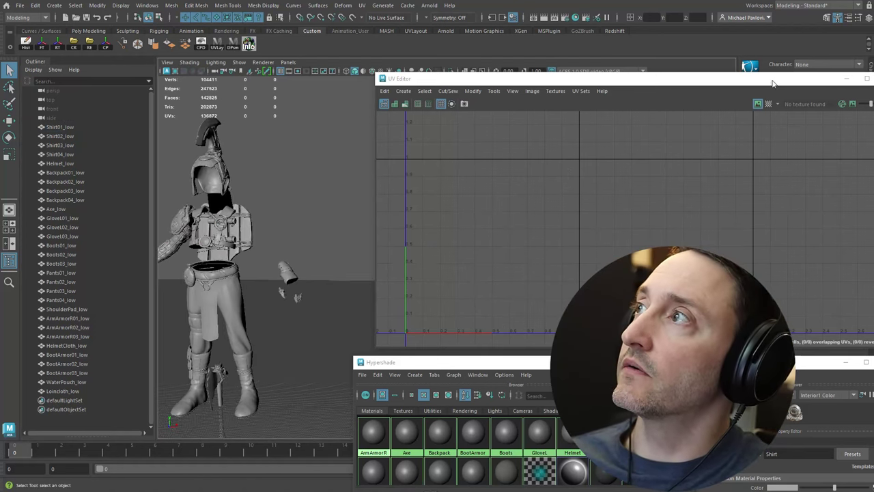
Close the UV Editor and Hypershade, then select HelmetCloth_low and view it from behind
click(873, 78)
click(873, 362)
alt+middle_drag(274, 205, 438, 186)
alt+right_drag(437, 185, 546, 321)
alt+middle_drag(530, 204, 465, 327)
alt+drag(505, 273, 358, 289)
click(336, 150)
alt+drag(336, 150, 350, 157)
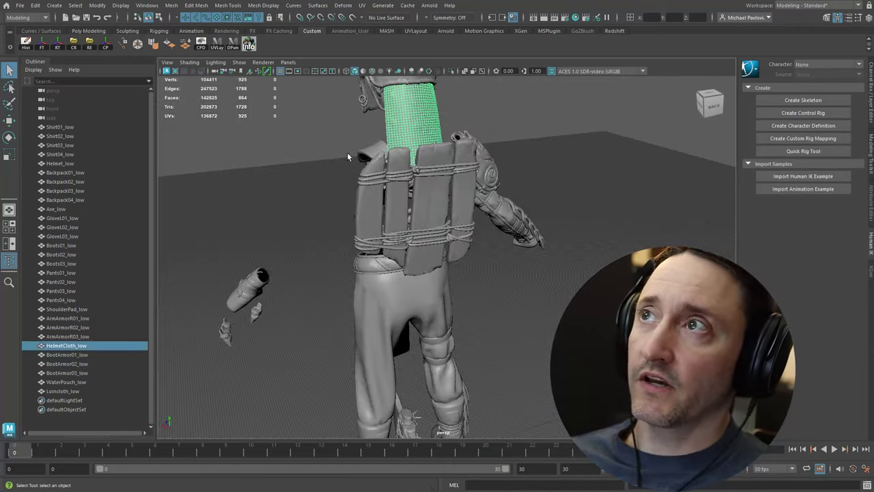
Select Loincloth_low and examine its coverage around the waist from the back and the front
alt+right_drag(395, 142, 360, 217)
click(385, 282)
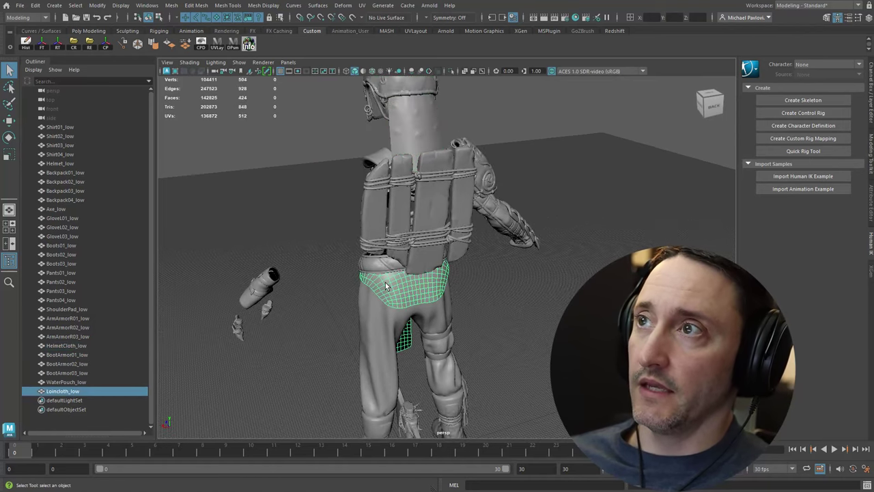
alt+drag(386, 282, 540, 314)
alt+right_drag(540, 314, 342, 256)
alt+drag(341, 256, 419, 250)
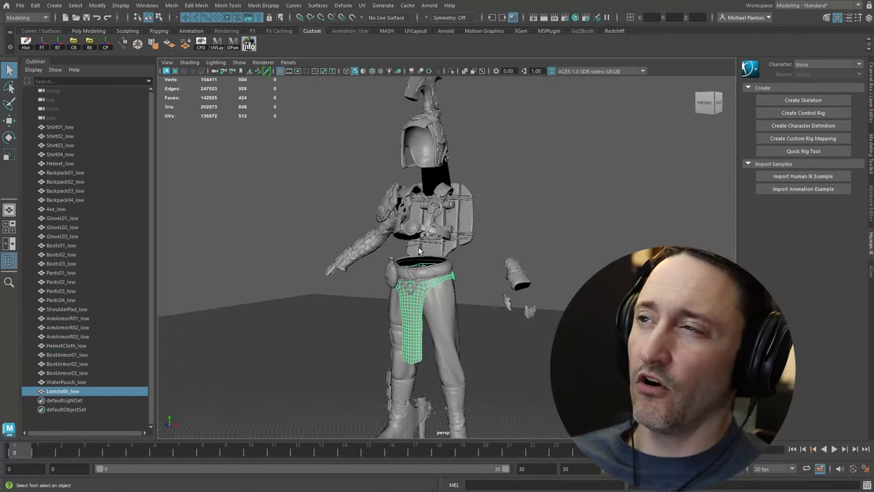
alt+right_drag(419, 250, 436, 294)
alt+drag(435, 294, 389, 351)
key(alt+x)
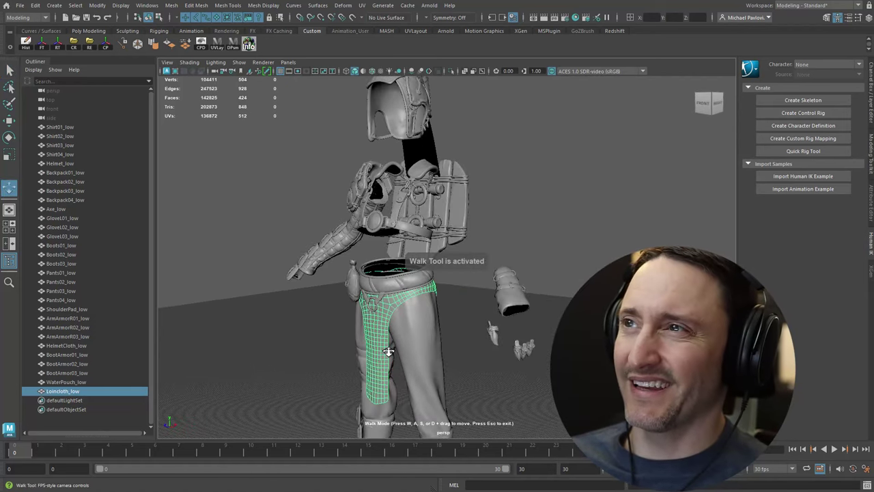
alt+drag(443, 287, 467, 289)
key(q)
alt+right_drag(505, 213, 540, 328)
alt+middle_drag(421, 294, 467, 260)
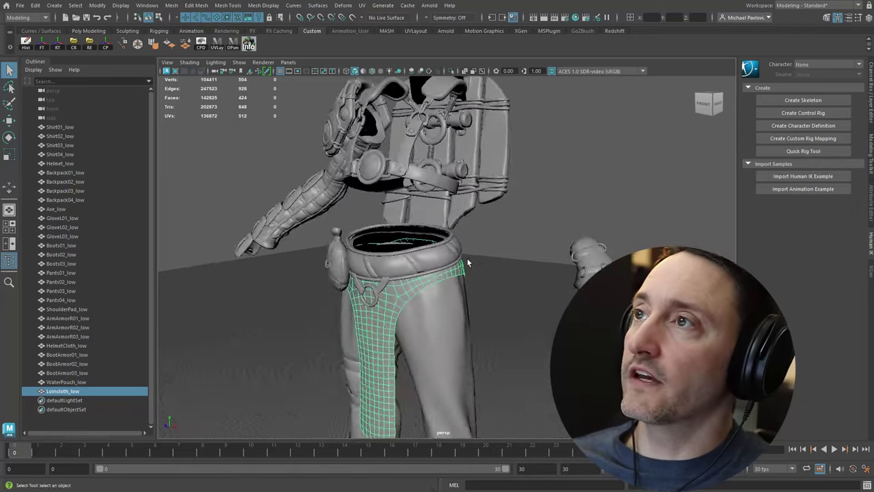
alt+drag(459, 268, 493, 328)
Isolate Pants01_low through Pants04_low in the viewport, frame them and clear the selection
click(515, 327)
click(453, 310)
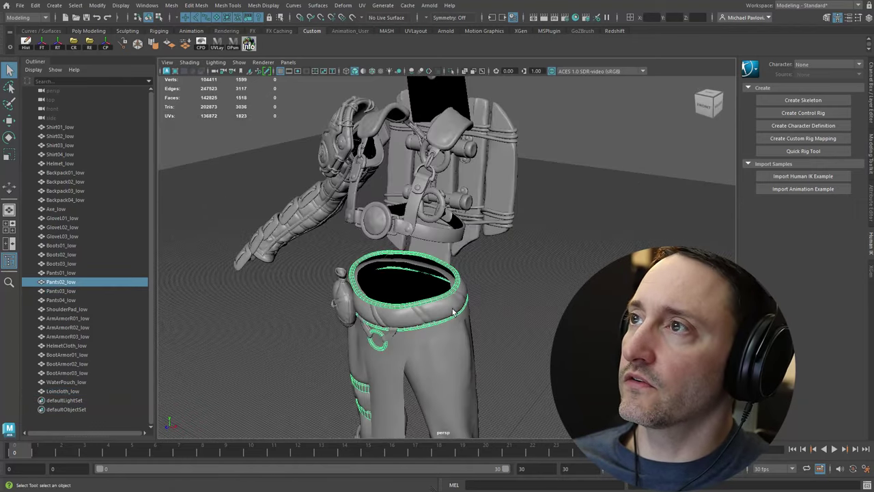
click(75, 290)
alt+drag(357, 321, 380, 297)
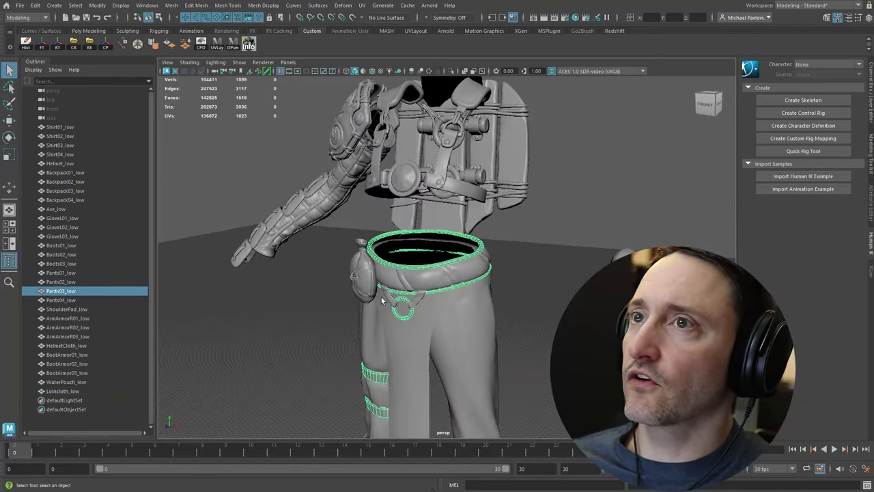
click(66, 273)
shift+click(66, 301)
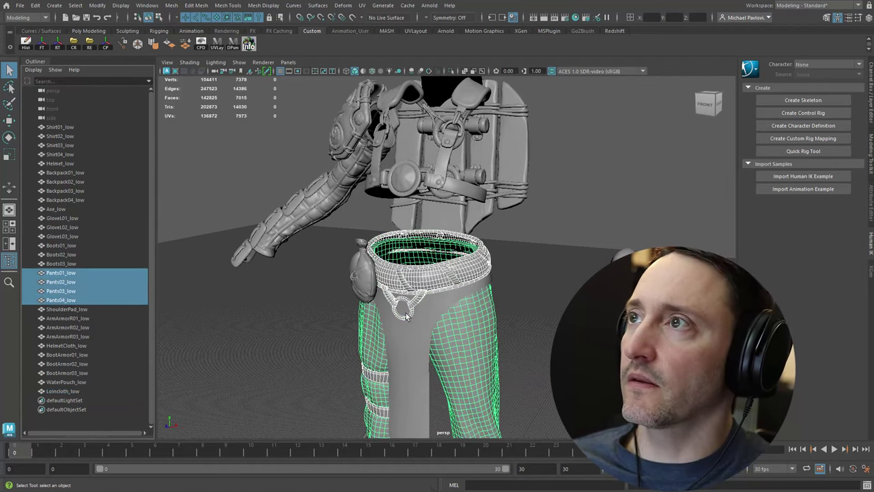
alt+right_drag(404, 312, 312, 301)
alt+middle_drag(362, 311, 372, 268)
key(ctrl+1)
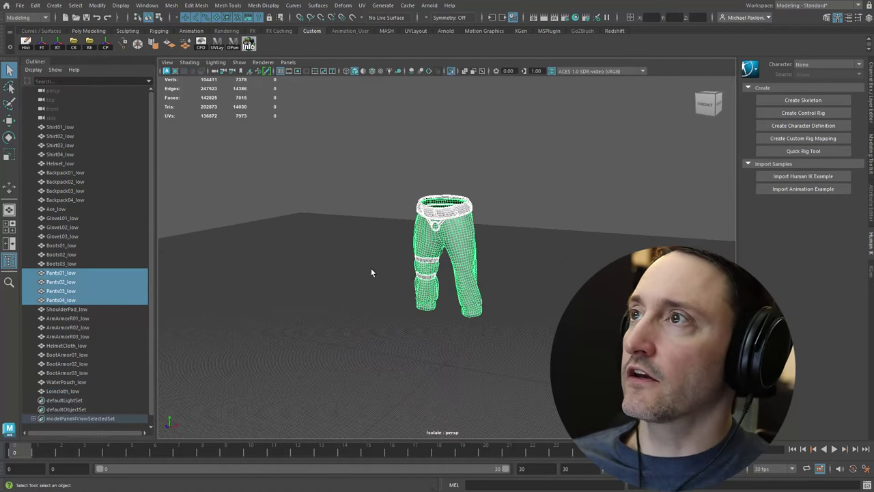
key(f)
mouse_move(385, 243)
alt+mouse_down()
mouse_move(474, 224)
mouse_move(449, 260)
mouse_move(410, 243)
alt+mouse_up()
click(465, 226)
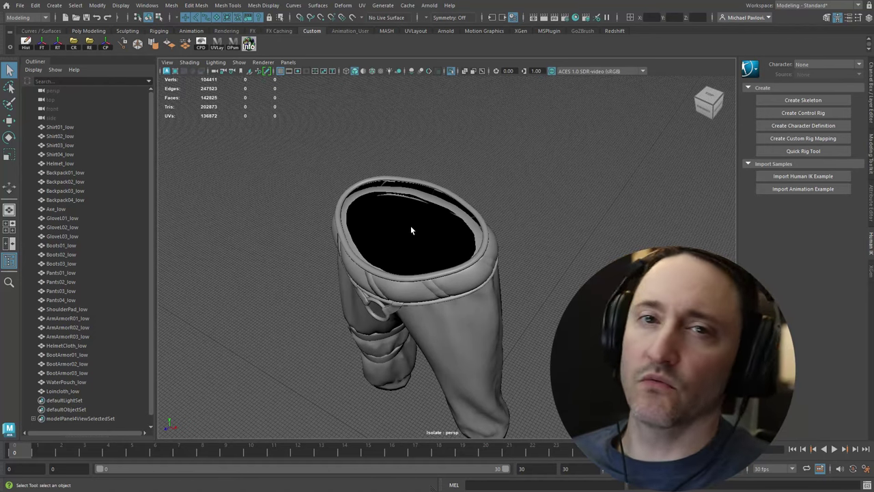
Examine the isolated pants from the front, from above at the waist opening, and from below at the leg openings
alt+drag(411, 230, 446, 203)
alt+middle_drag(447, 203, 379, 230)
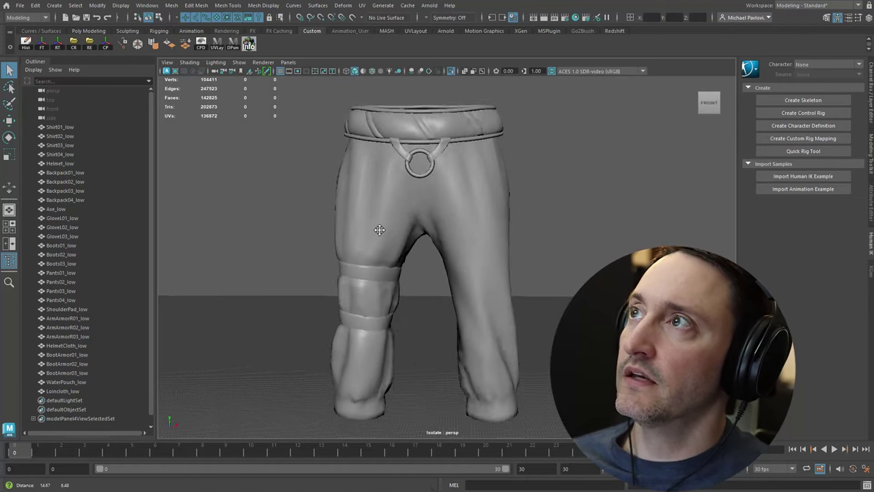
alt+right_drag(379, 230, 386, 253)
alt+drag(387, 253, 417, 242)
alt+middle_drag(417, 242, 488, 249)
alt+right_drag(488, 249, 467, 226)
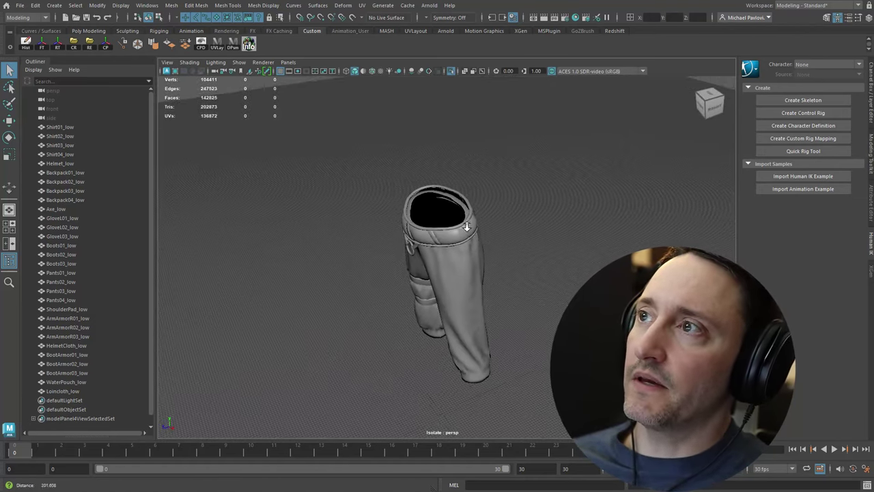
alt+drag(467, 226, 570, 259)
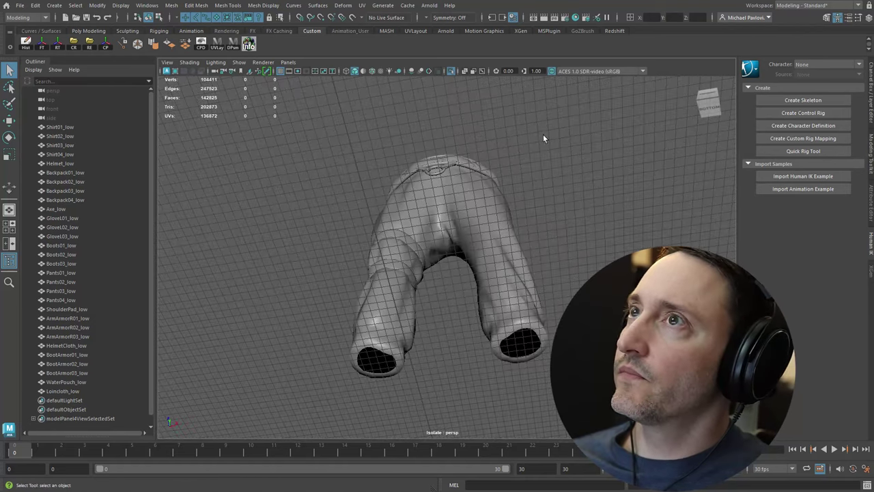
alt+drag(544, 138, 536, 212)
Hide the viewport grid and select Pants04_low
click(239, 62)
click(246, 431)
alt+drag(458, 389, 482, 299)
click(506, 287)
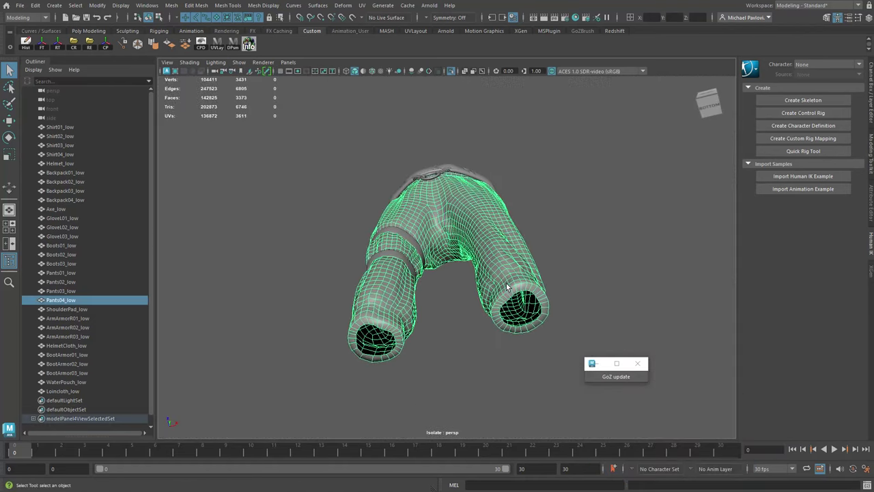
Examine the topology of Pants04_low around the leg cuffs, knee straps and waist opening
alt+right_drag(506, 287, 561, 335)
alt+drag(561, 335, 529, 325)
alt+middle_drag(528, 325, 443, 284)
alt+right_drag(443, 284, 464, 310)
alt+drag(443, 250, 452, 282)
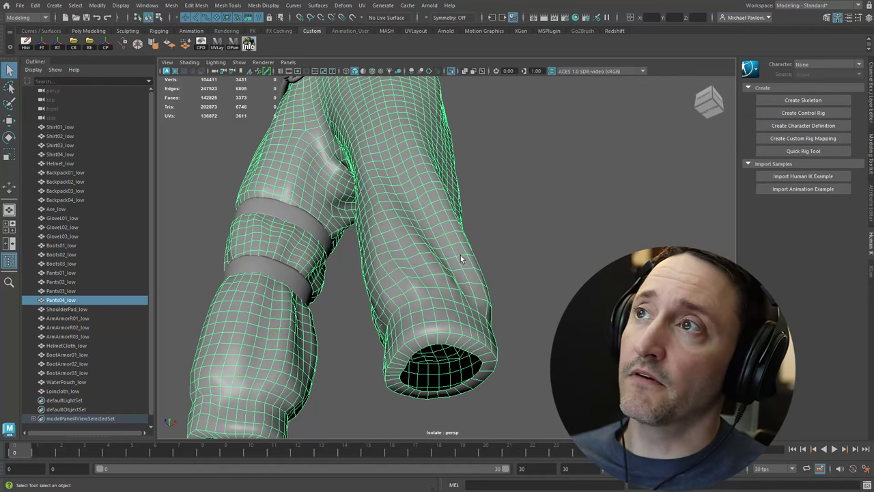
alt+drag(461, 259, 438, 262)
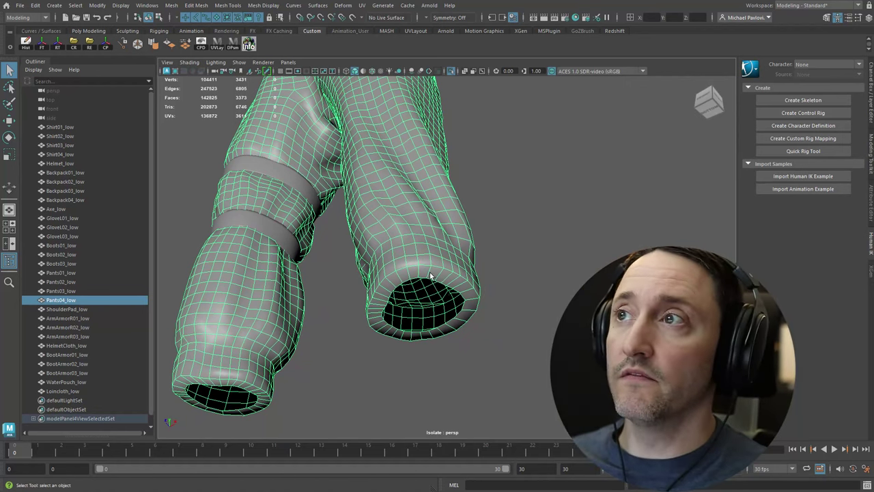
alt+drag(411, 253, 409, 294)
alt+right_drag(409, 294, 327, 229)
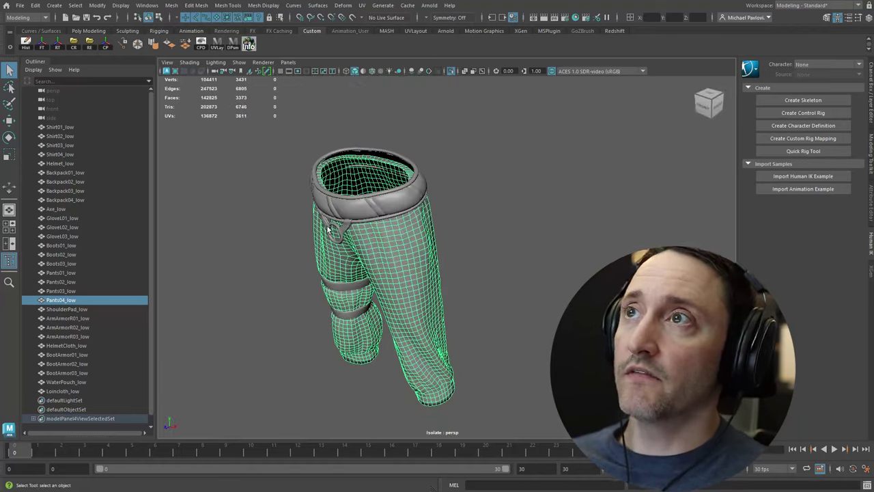
alt+drag(360, 203, 443, 236)
alt+drag(499, 204, 434, 251)
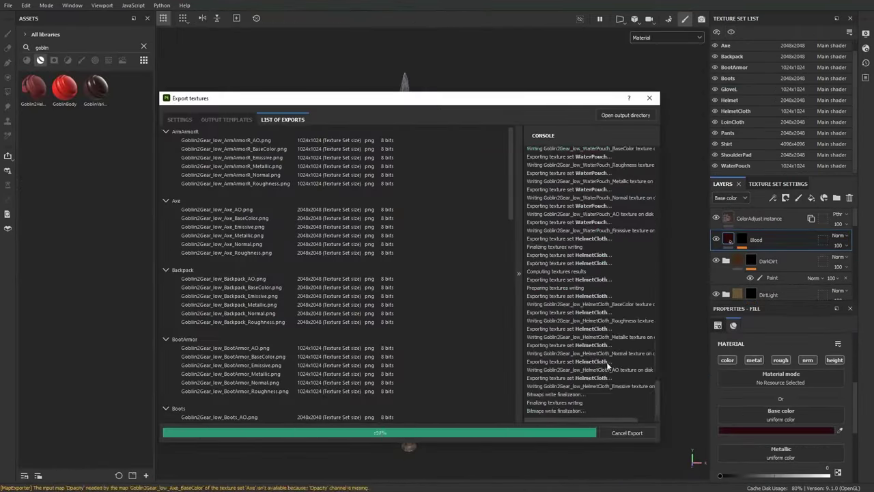
Look through the exported gear texture files in the GearTextures folder on the desktop
scroll(379, 179, down, 6)
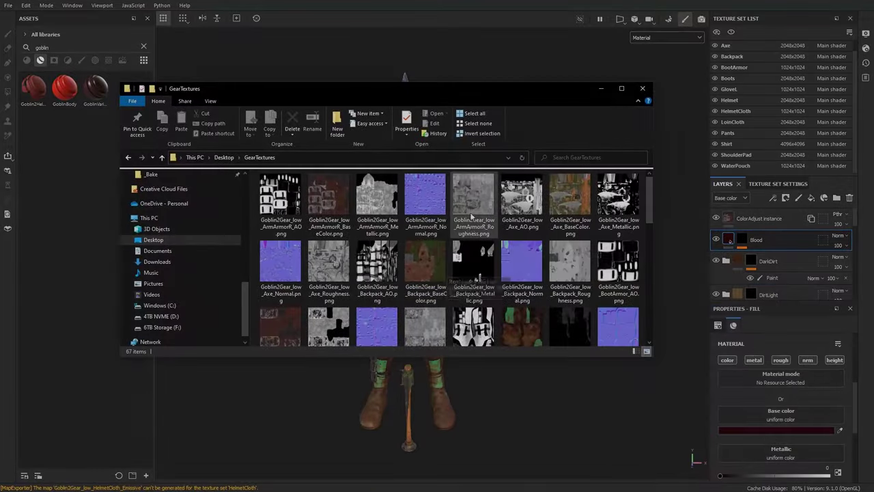